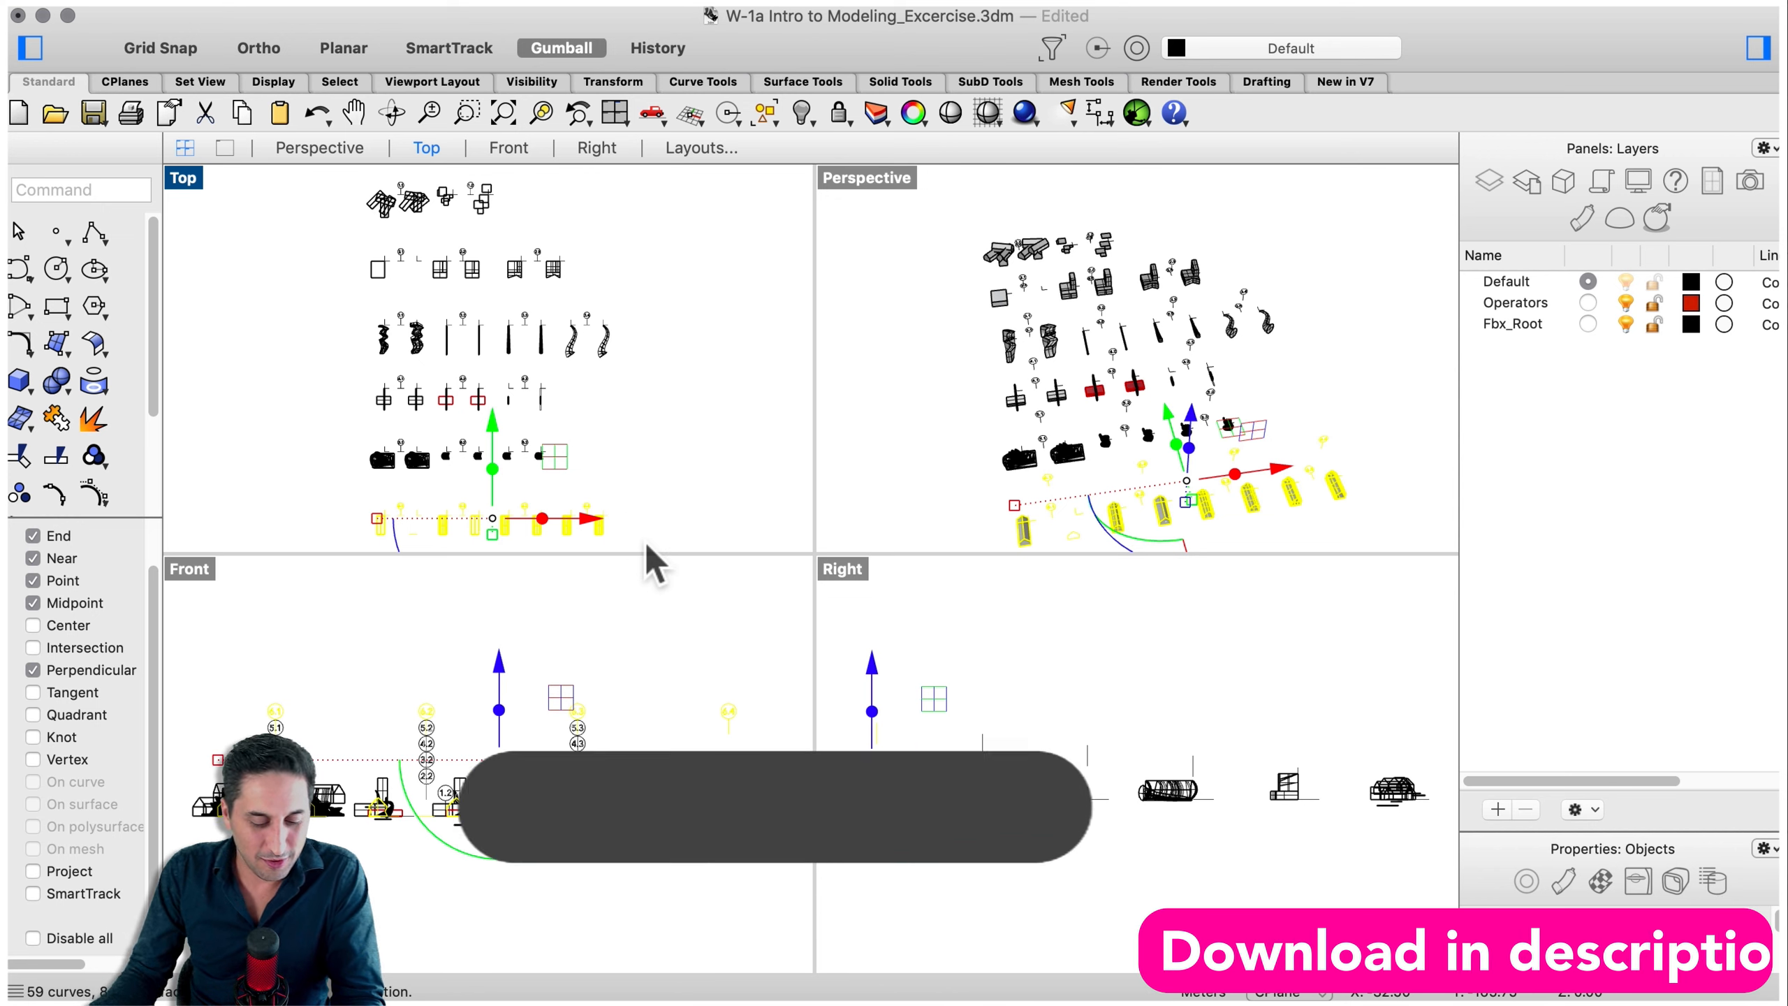
- Isolate the selected exercise objects, hiding everything else
text(isol)
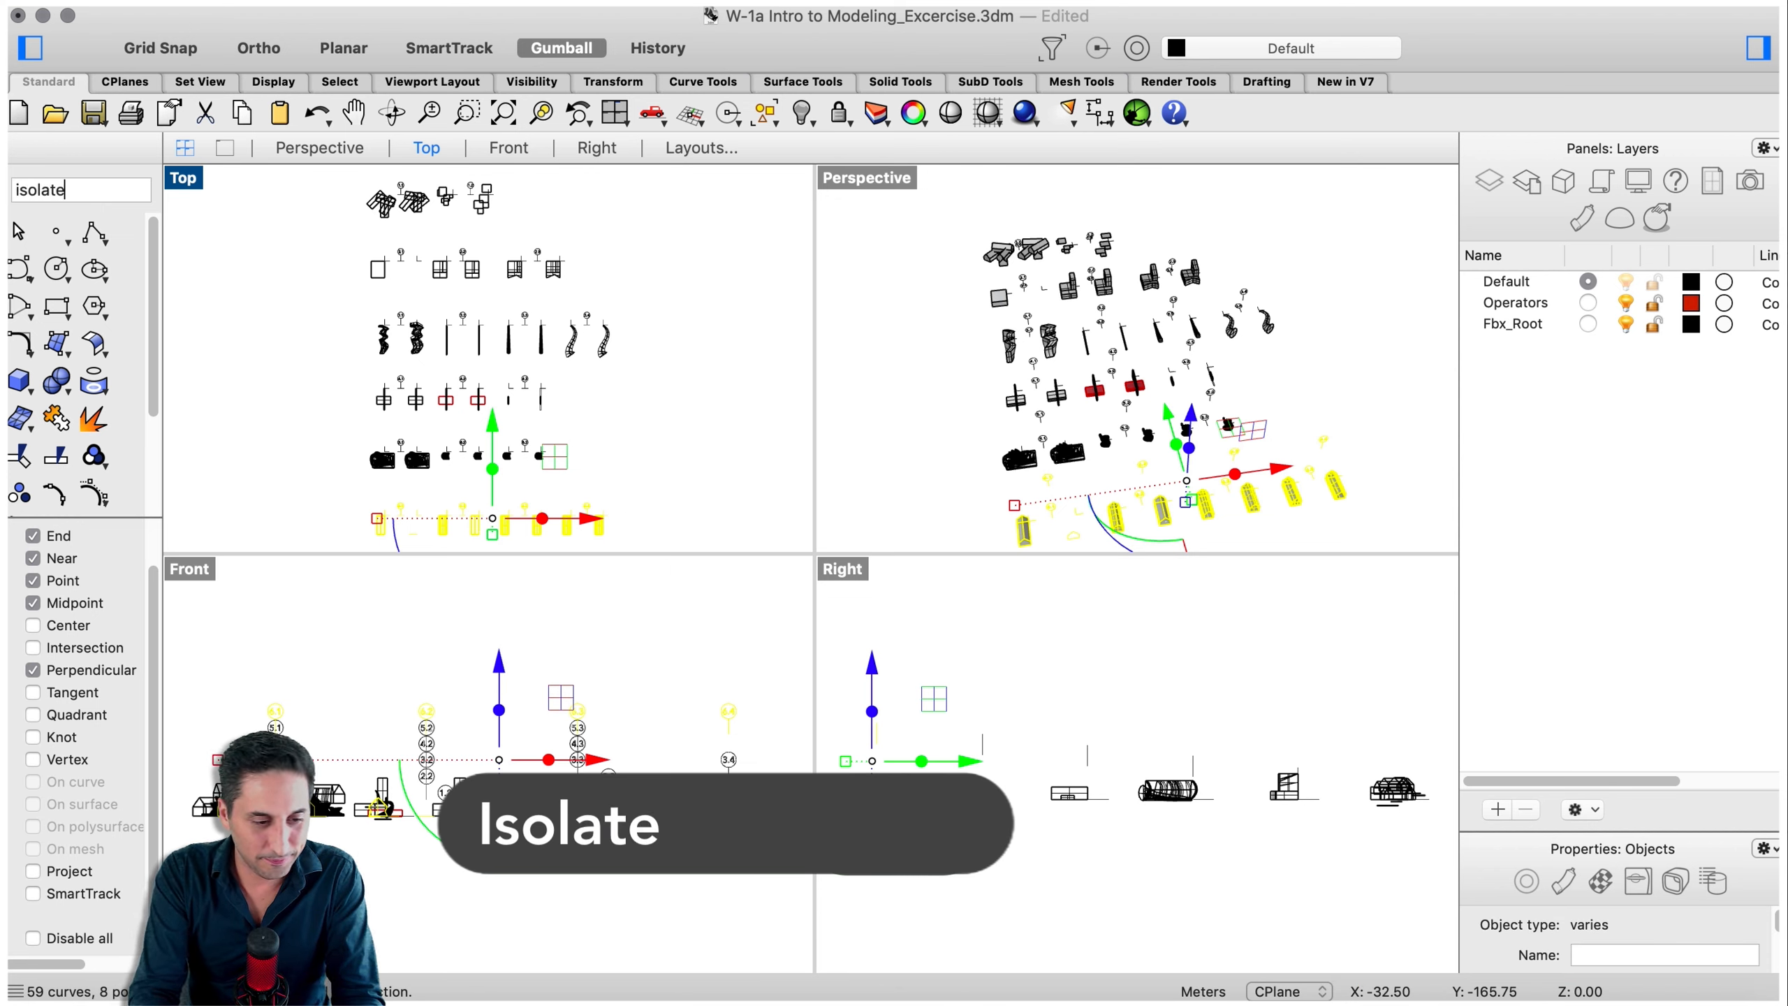
text(ate)
key(Return)
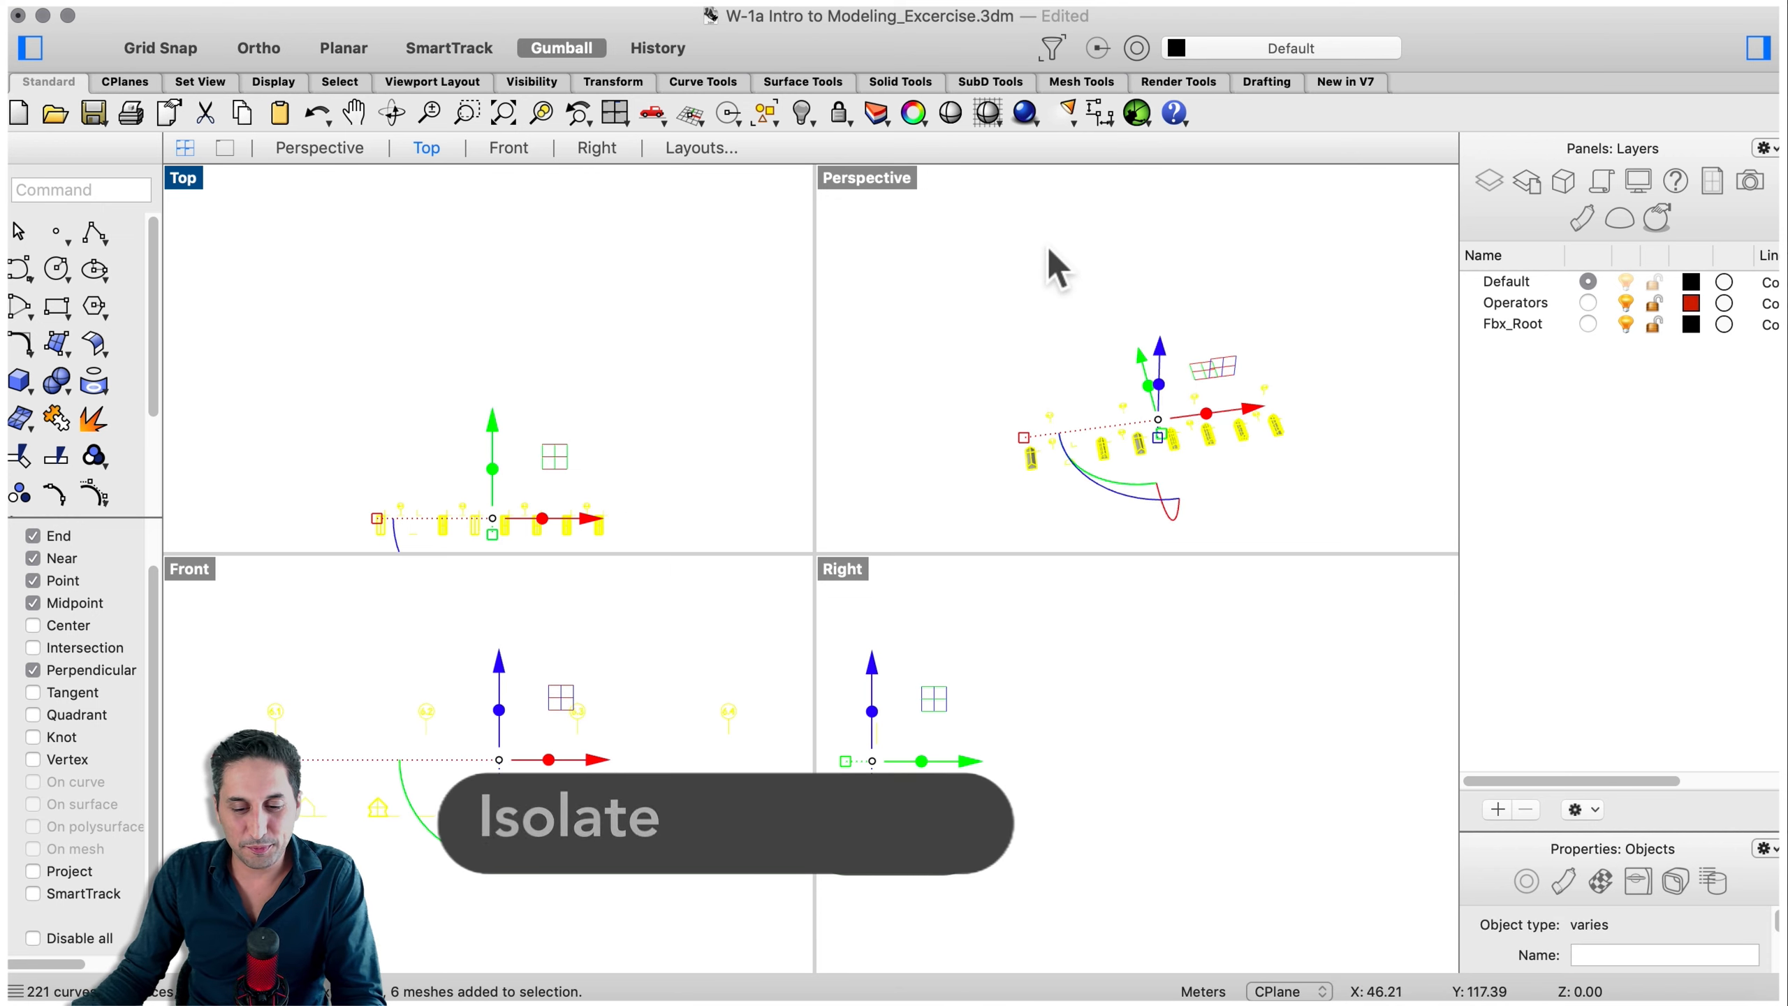
- Window-select the isolated objects in the Perspective view and zoom to them
click(1013, 303)
drag(973, 315, 1344, 503)
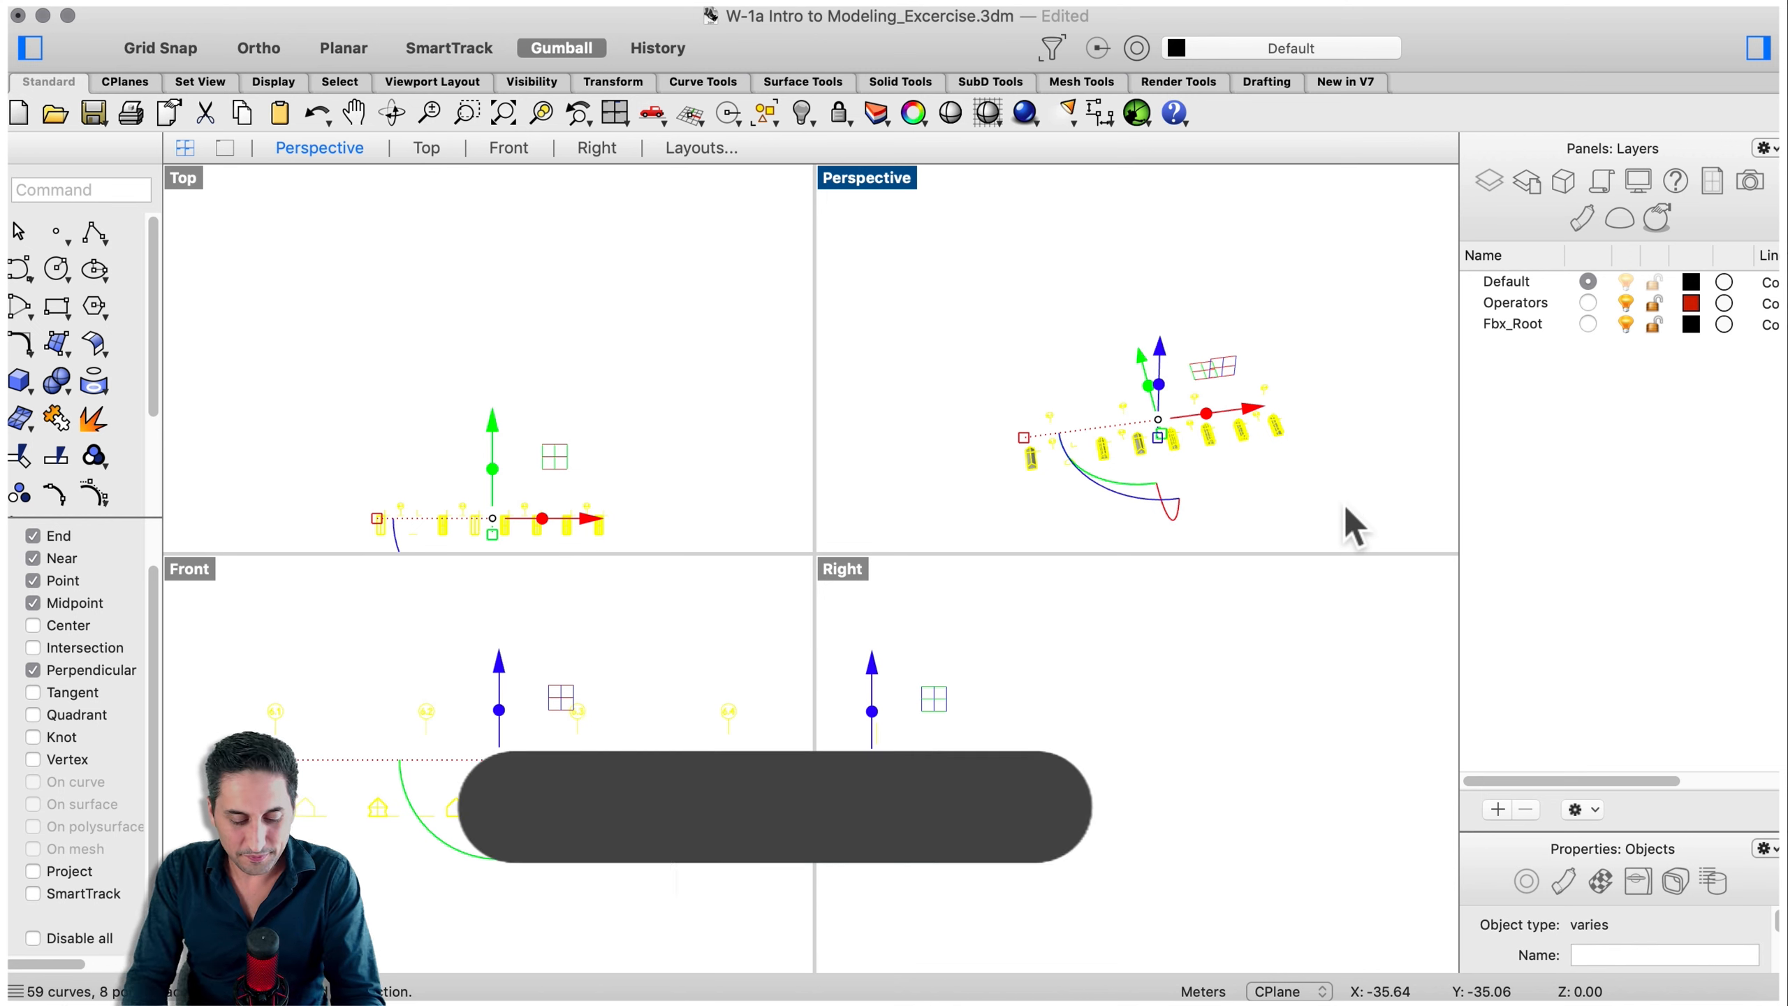
text(zs)
key(Return)
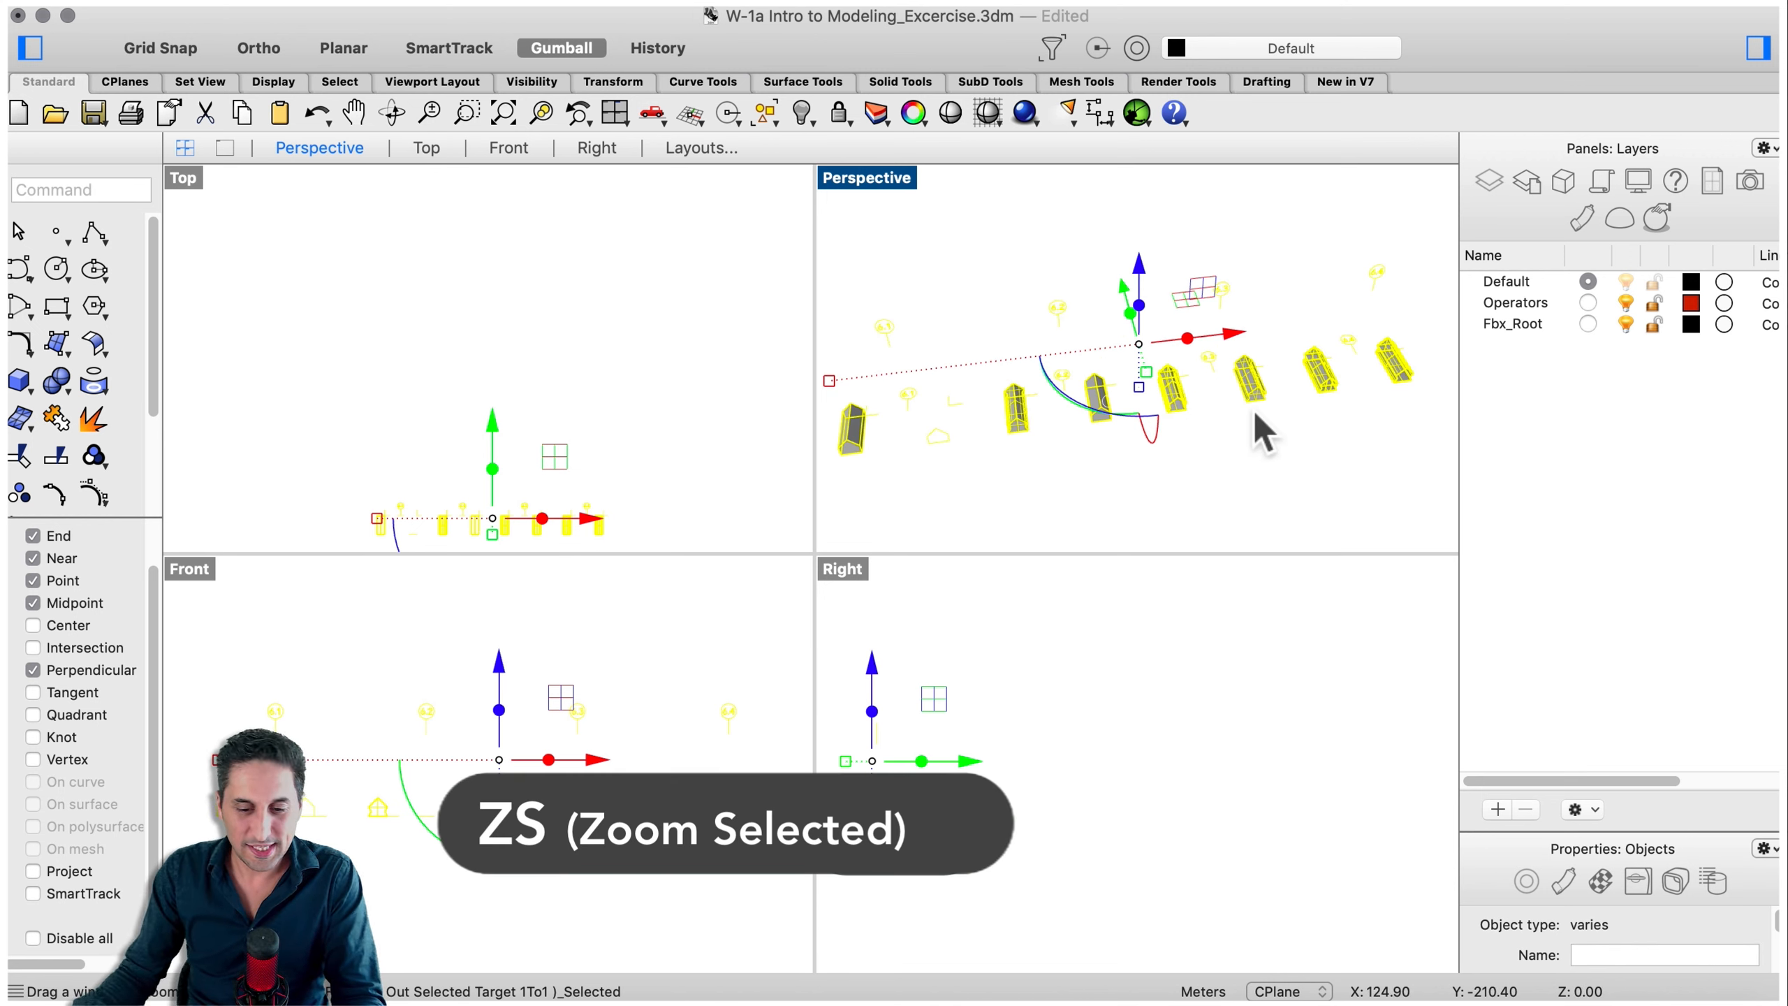
click(1254, 484)
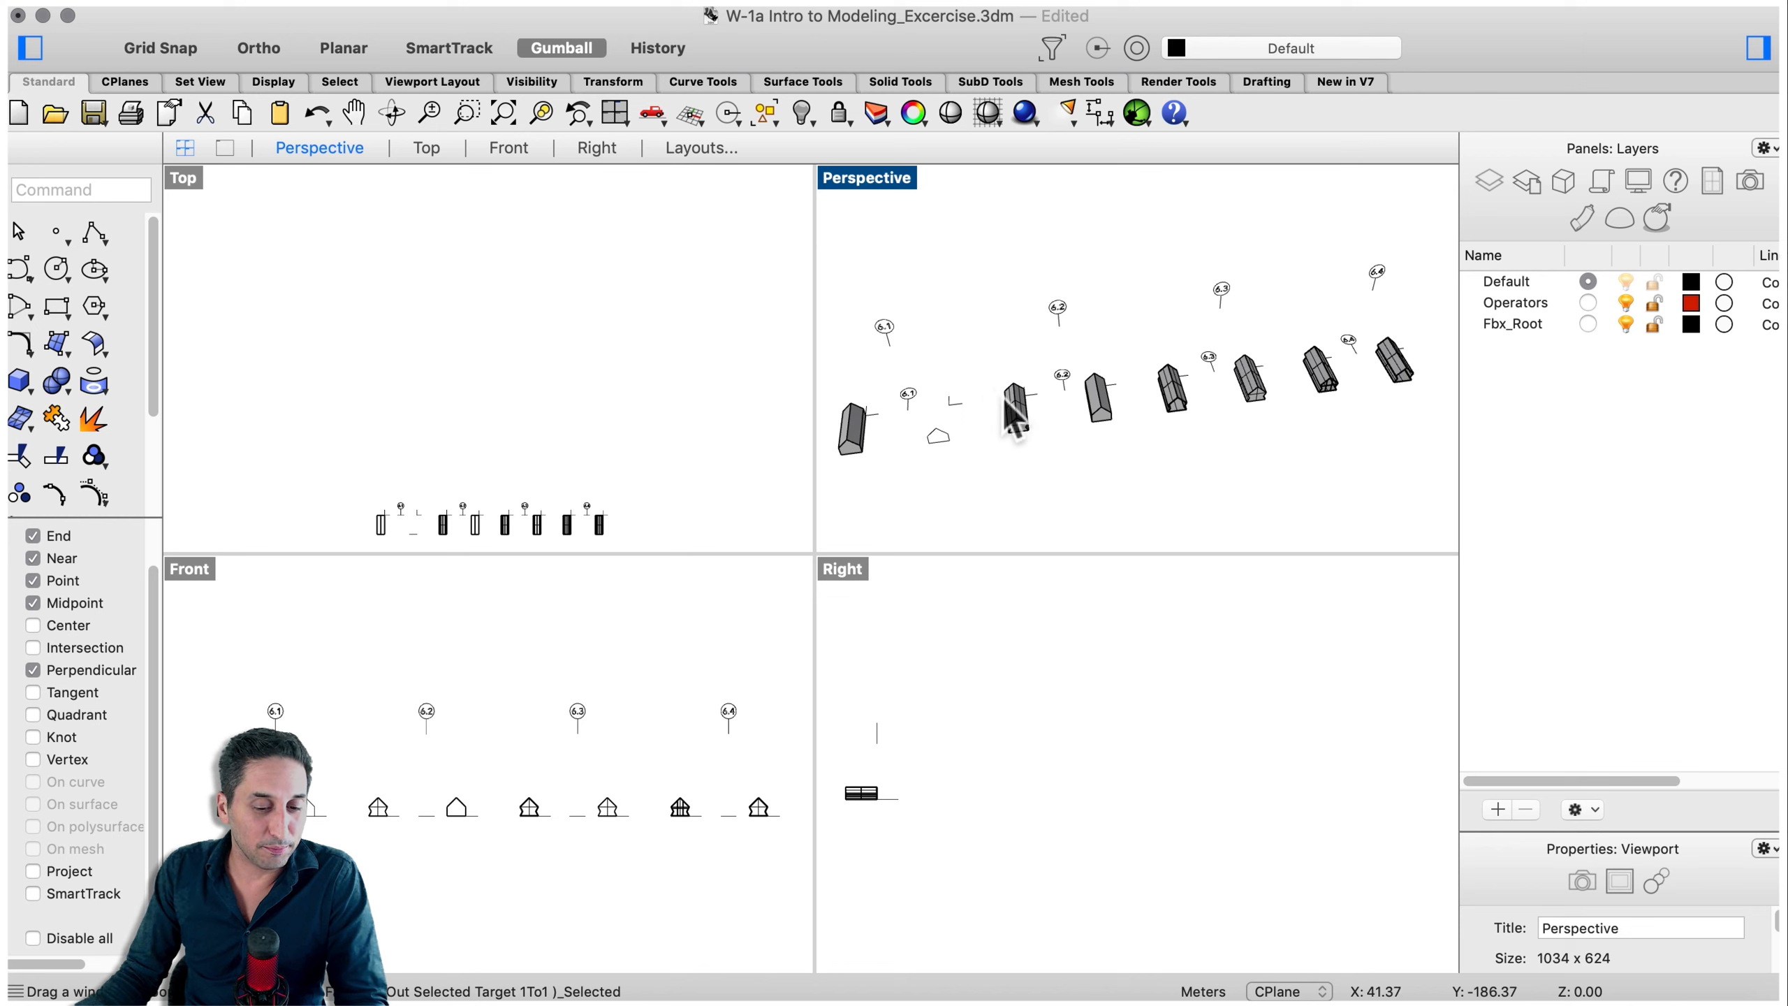
- Extrude the house-shaped profile curve as a solid, snapping the extrusion distance to the end of the adjacent line
scroll(881, 445, up, 5)
scroll(1112, 351, down, 2)
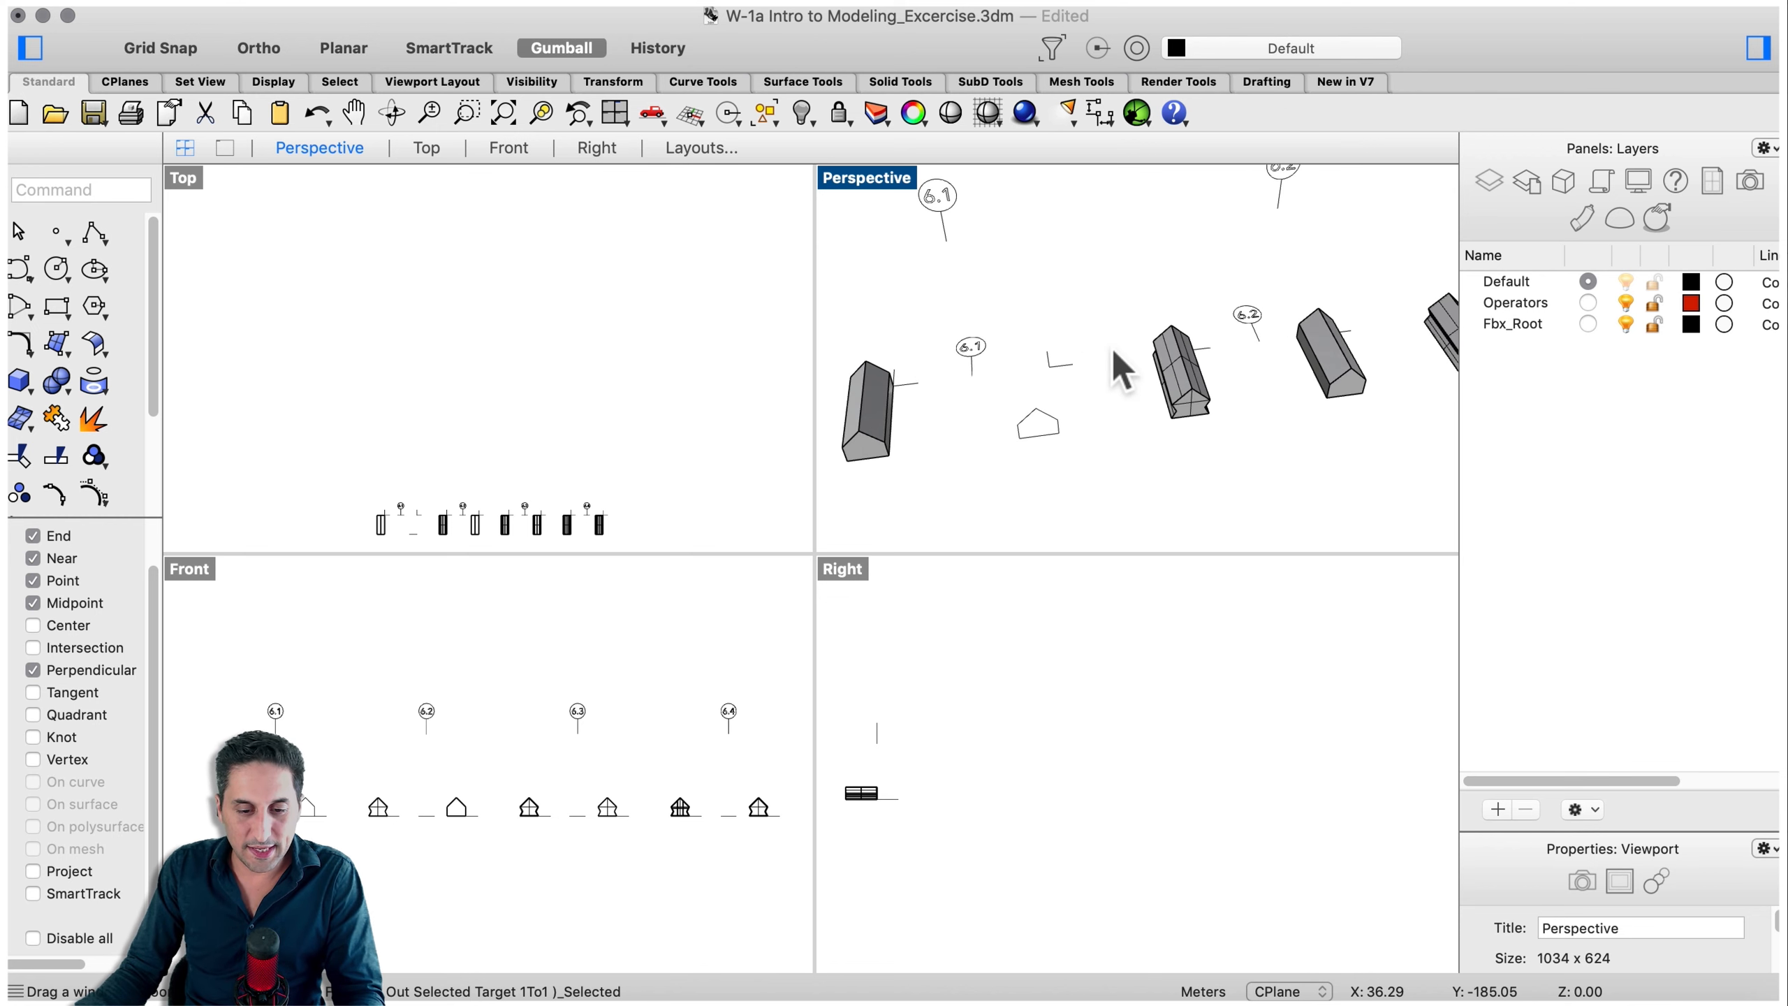
shift+right_drag(1040, 423, 1106, 410)
scroll(1082, 253, up, 4)
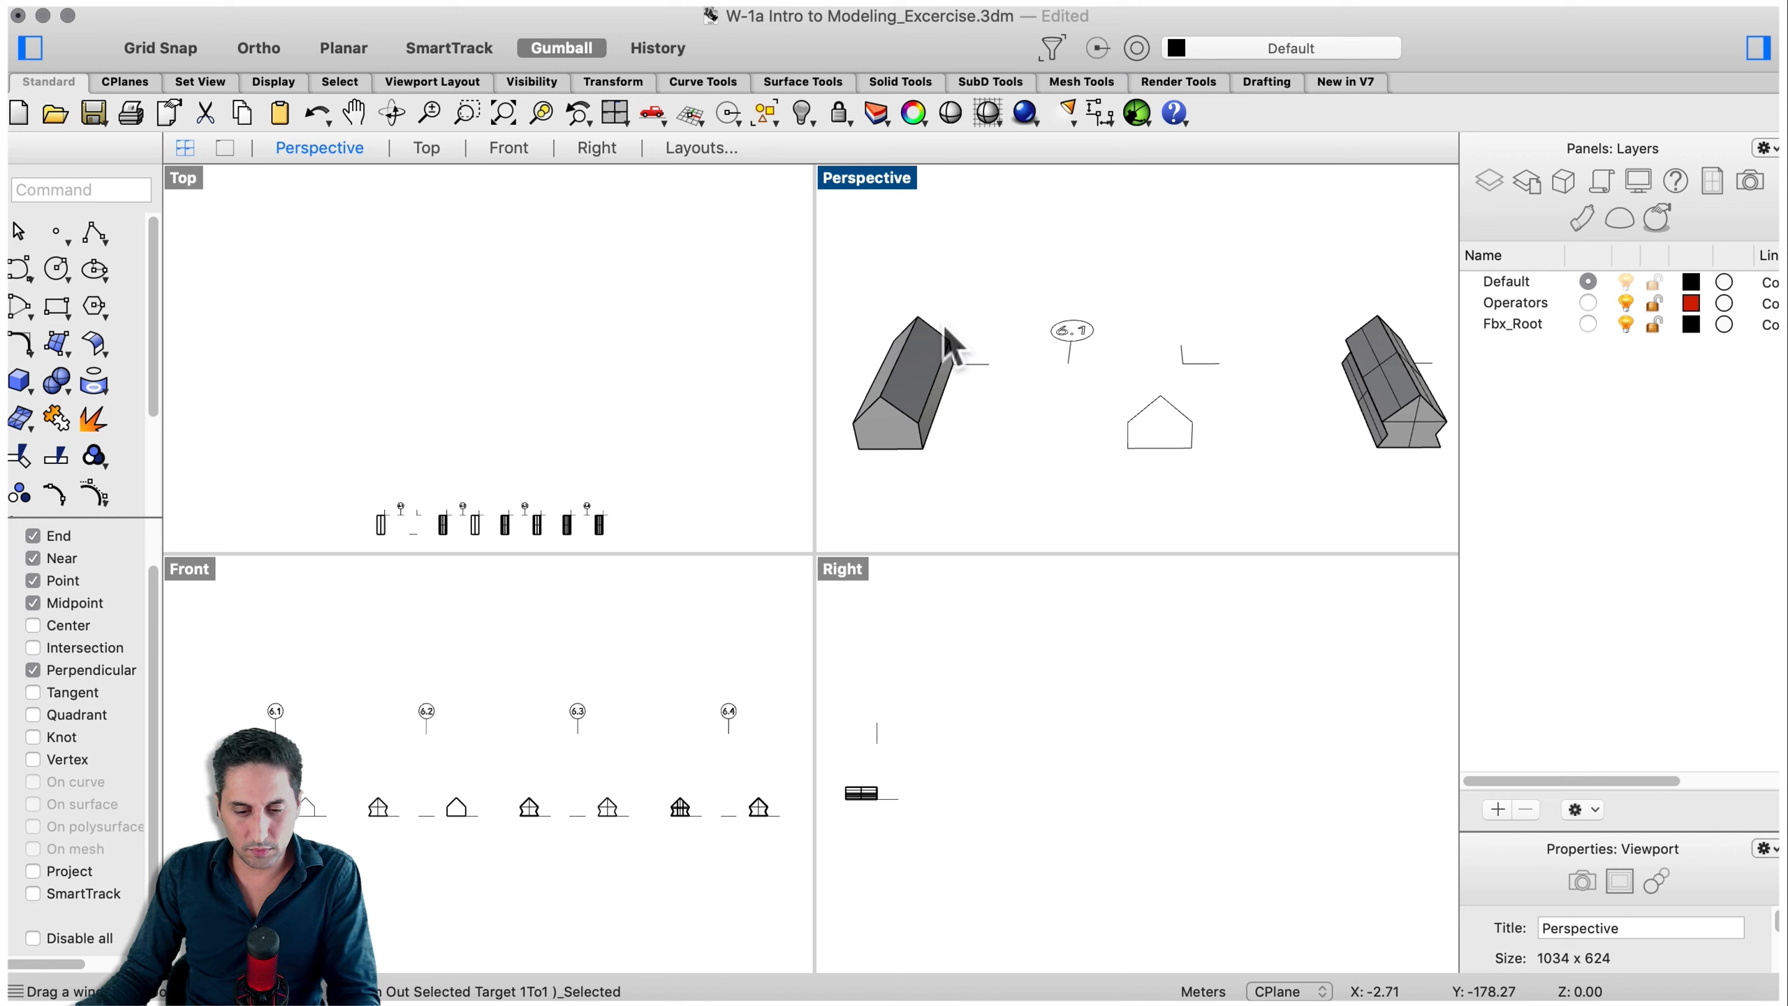
text(ExtrudeCrv)
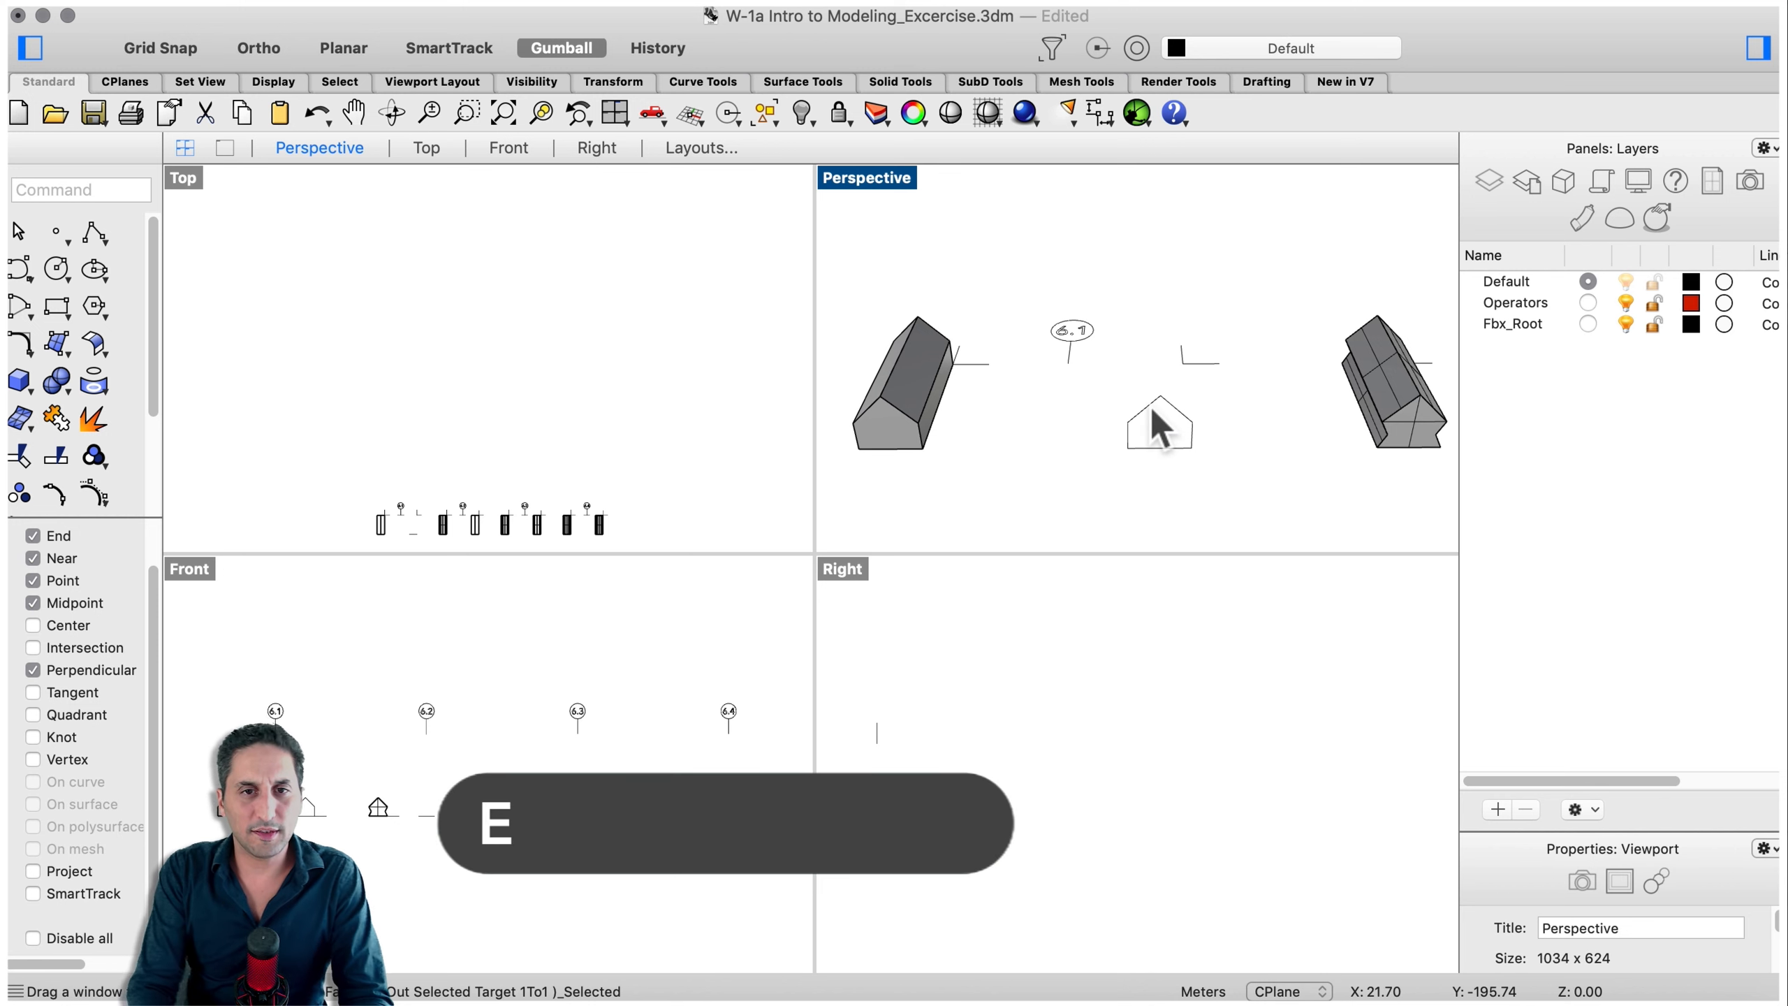
text(trude)
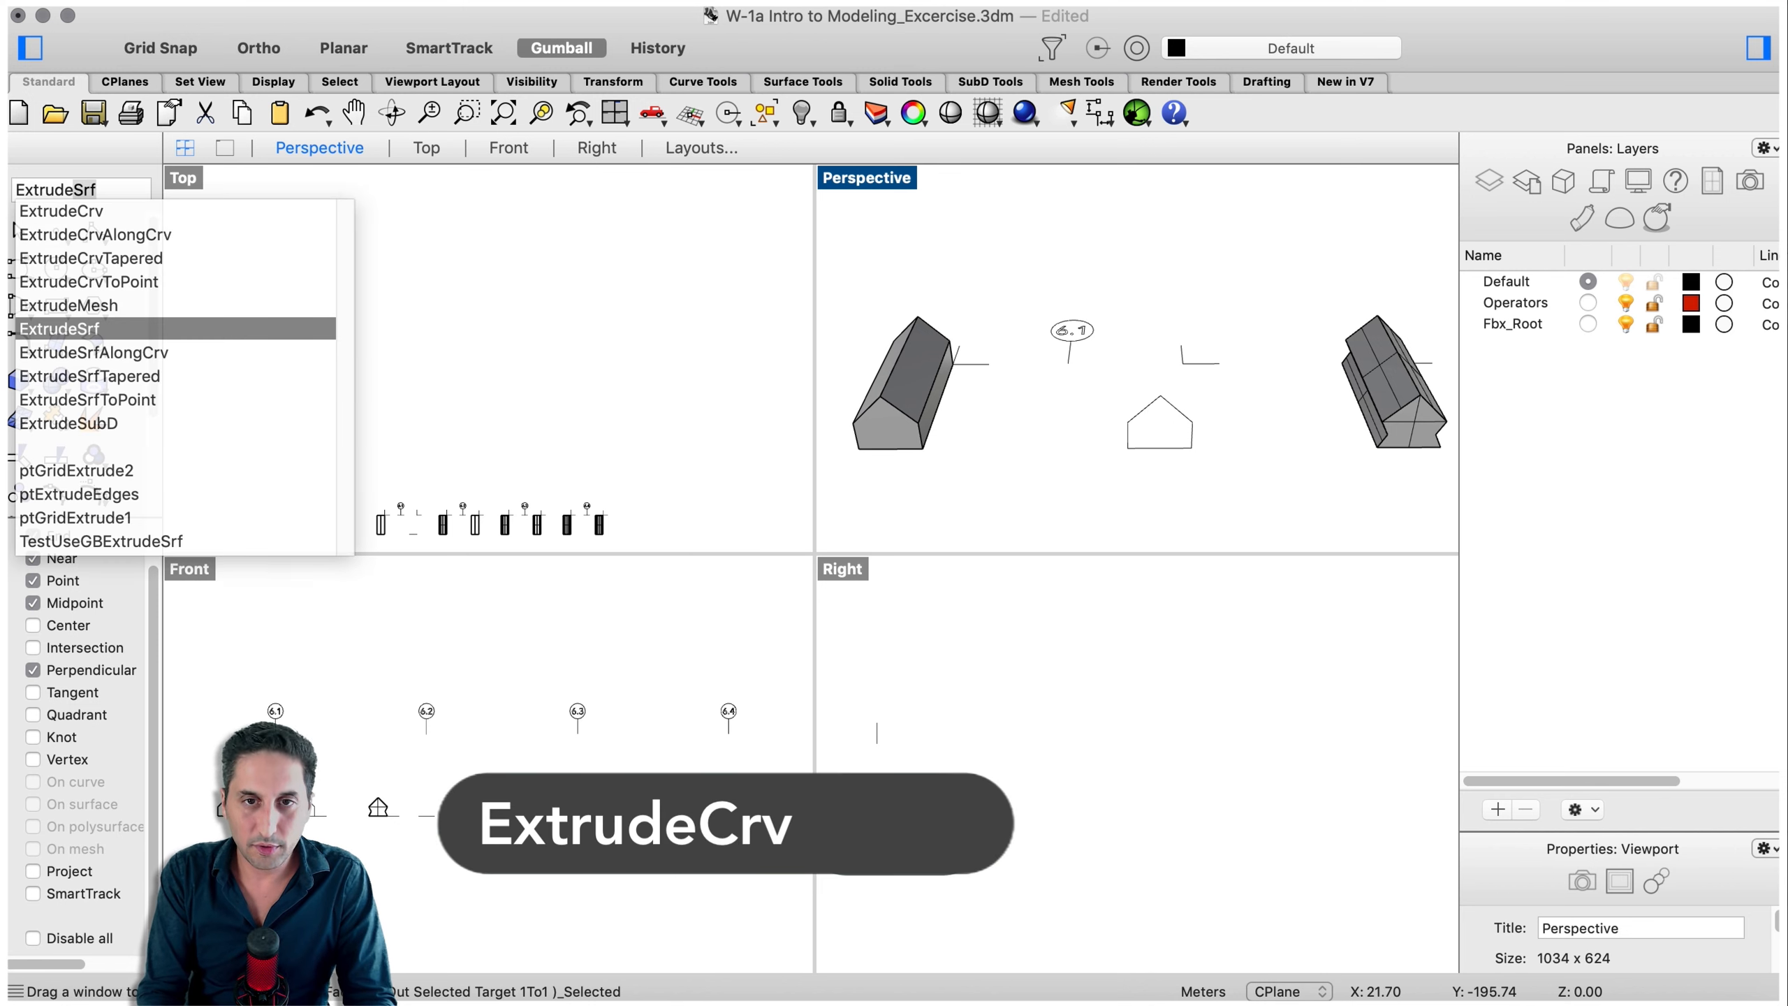
text(Crv)
key(Return)
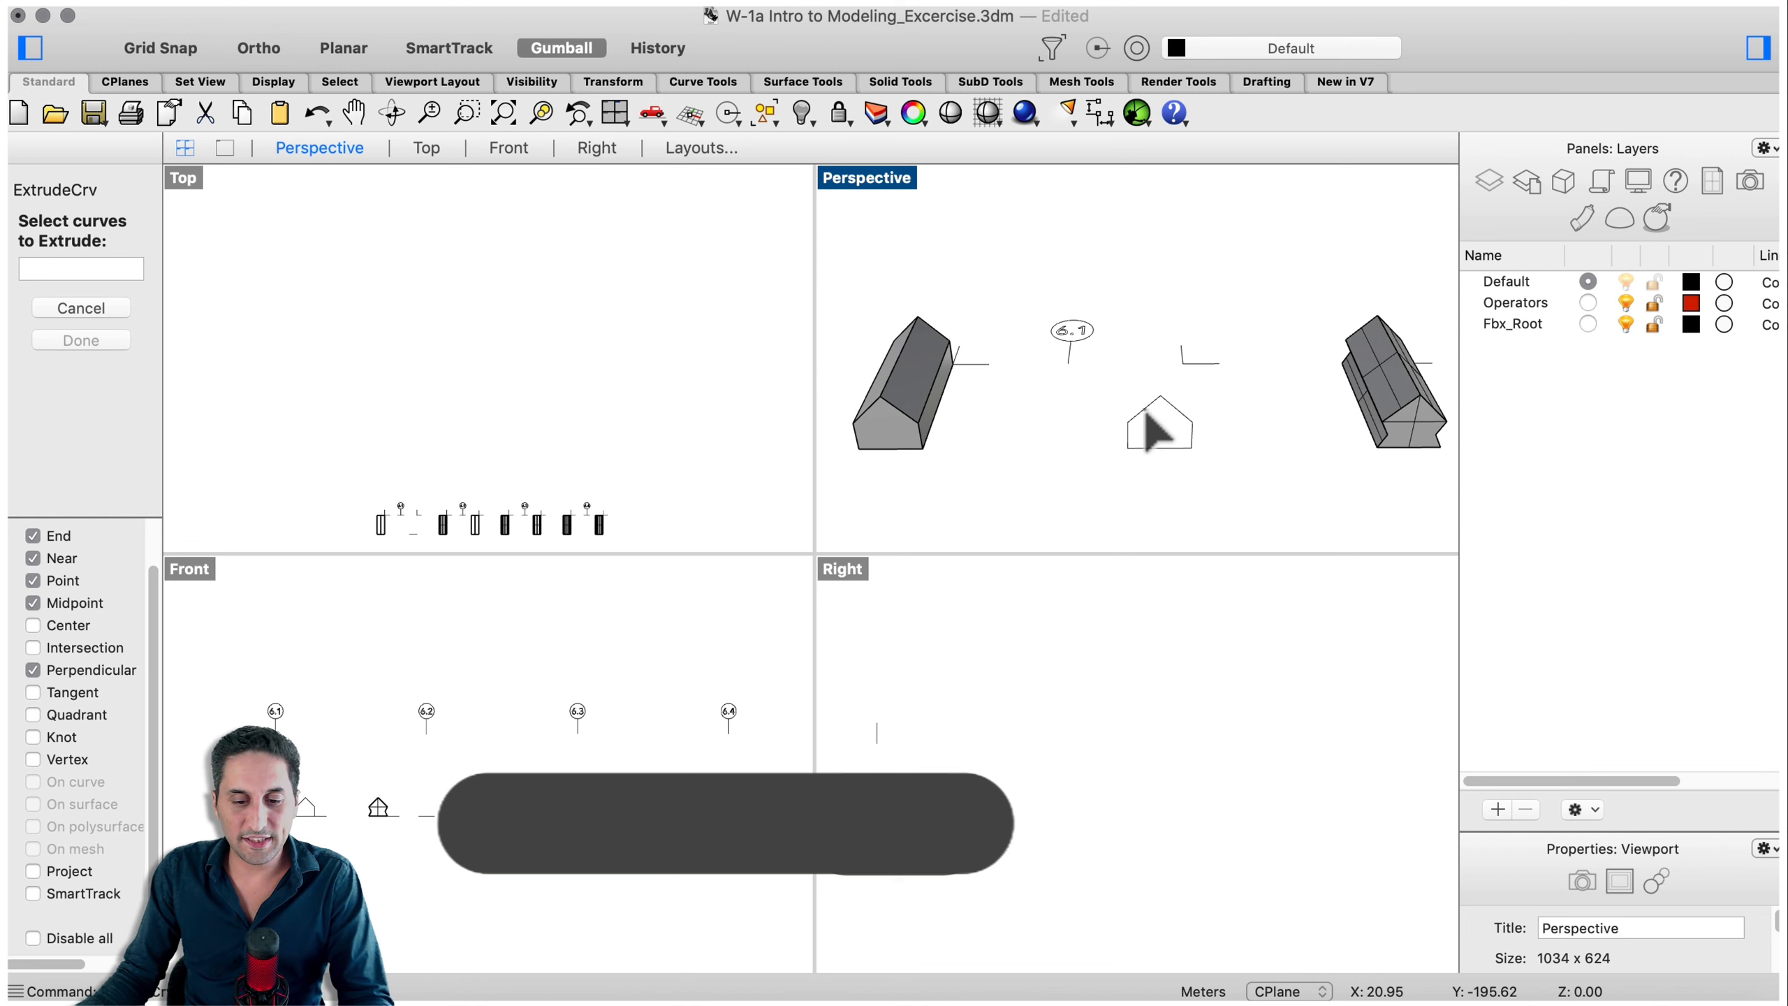
click(1145, 408)
right_drag(1145, 416, 1158, 523)
key(Return)
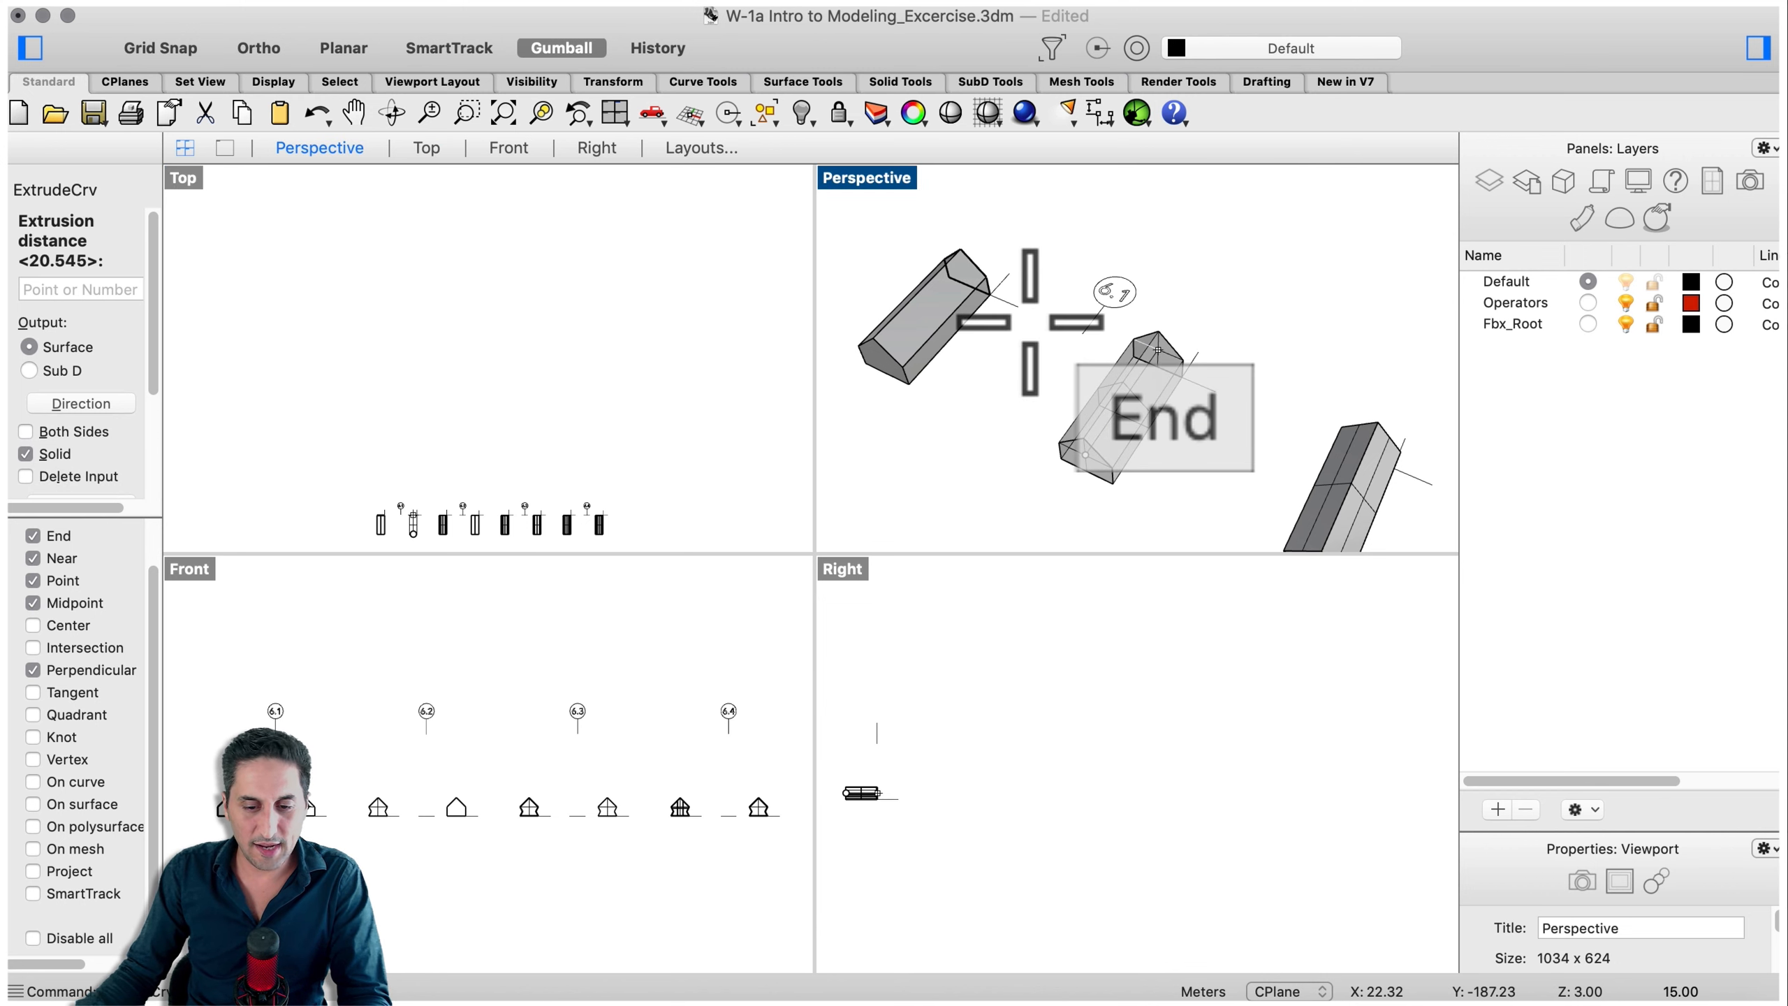
click(1182, 374)
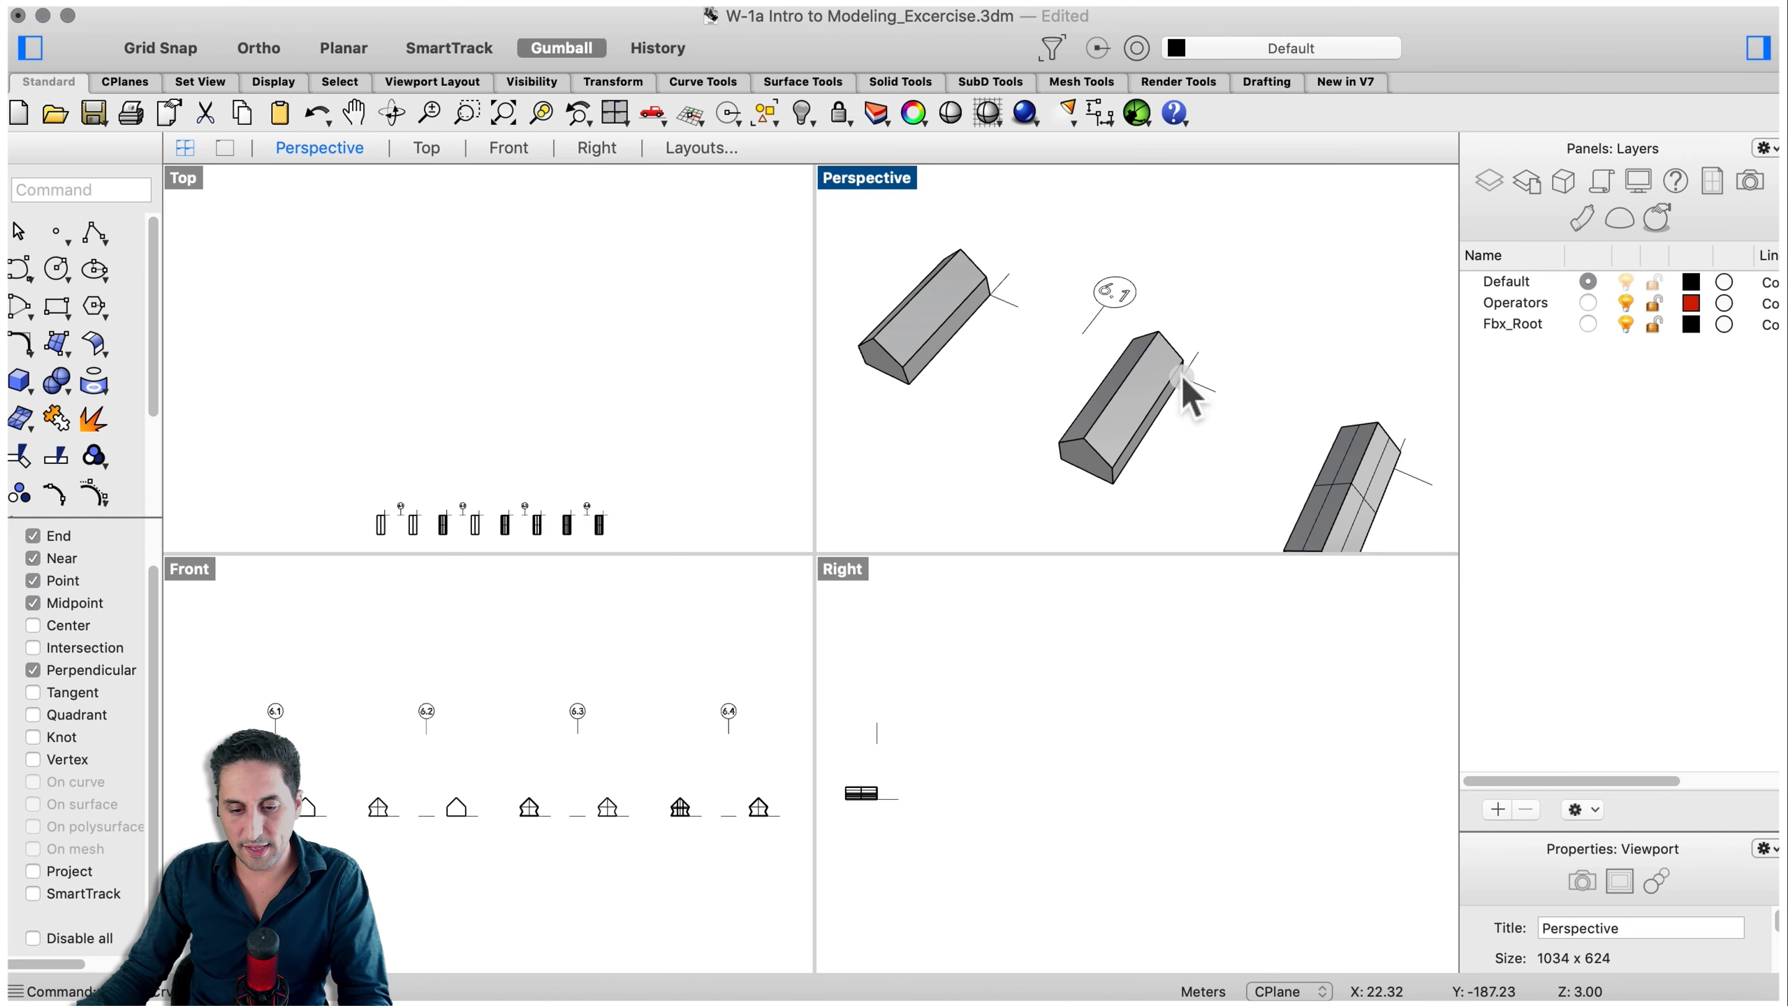
- Split the long side face of the extruded house with SplitFace along an axis through its edge midpoints
click(1169, 363)
right_drag(1169, 362, 1104, 378)
shift+right_drag(1271, 410, 995, 425)
scroll(978, 392, up, 4)
click(1132, 460)
right_drag(1128, 363, 1264, 381)
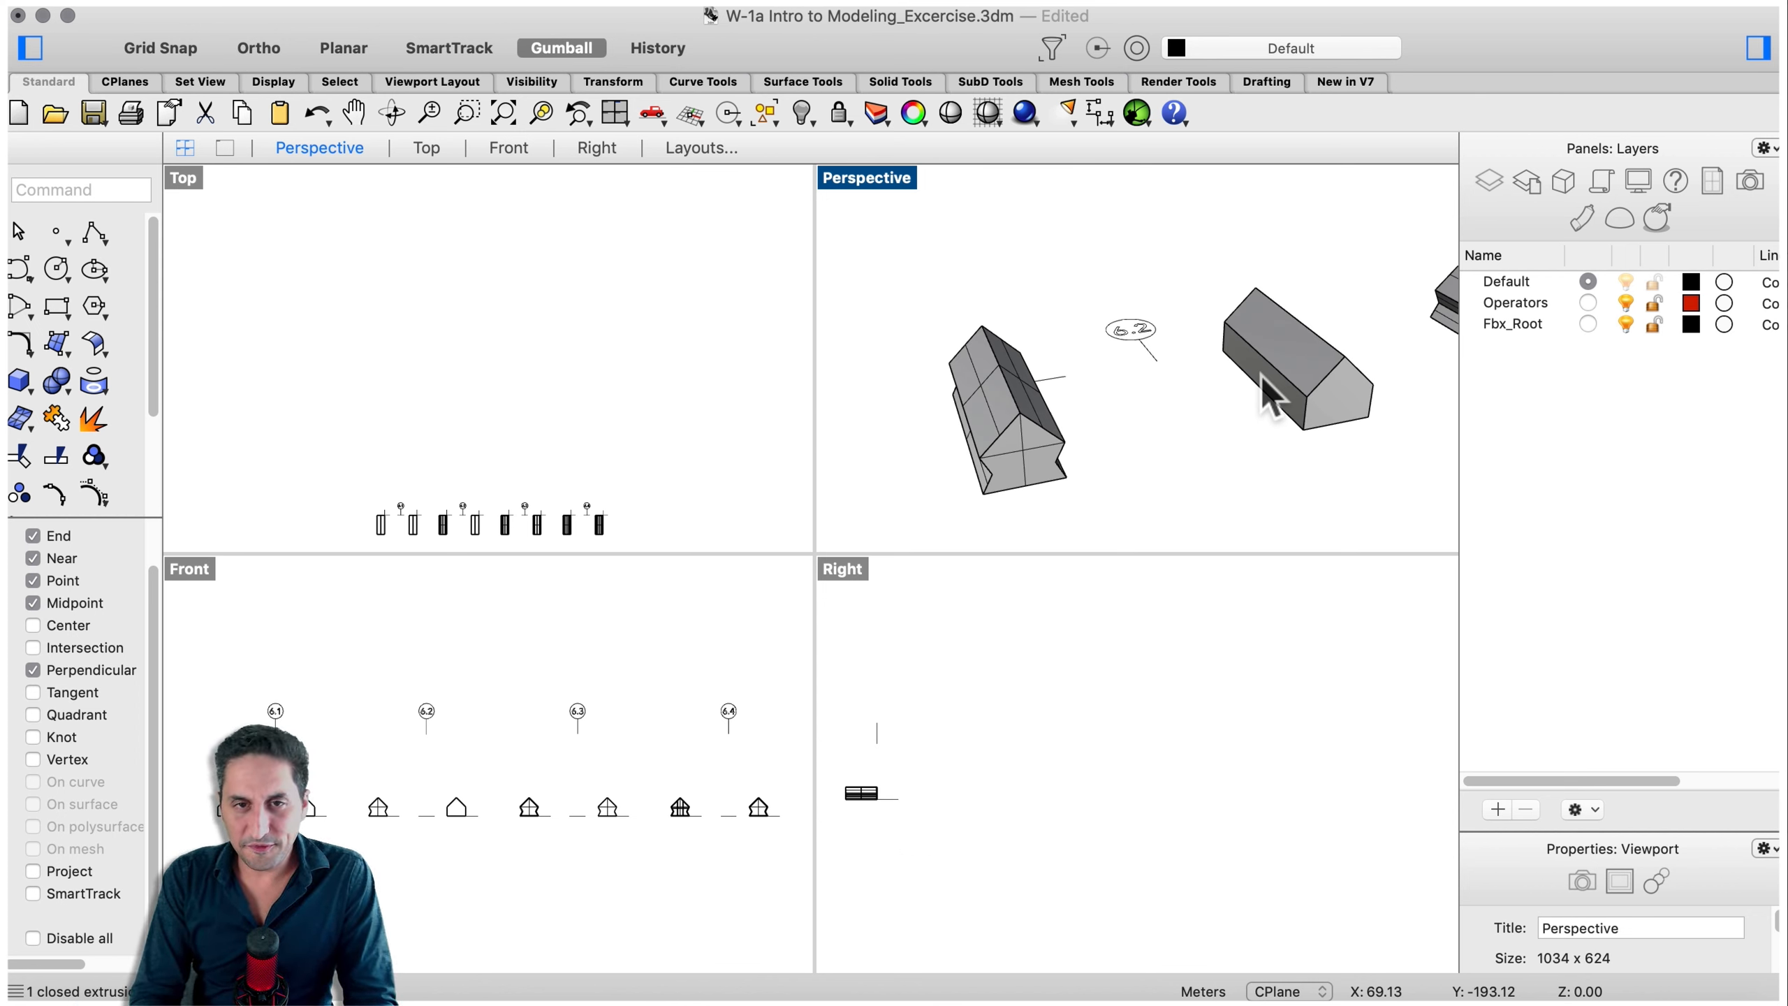
text(Split)
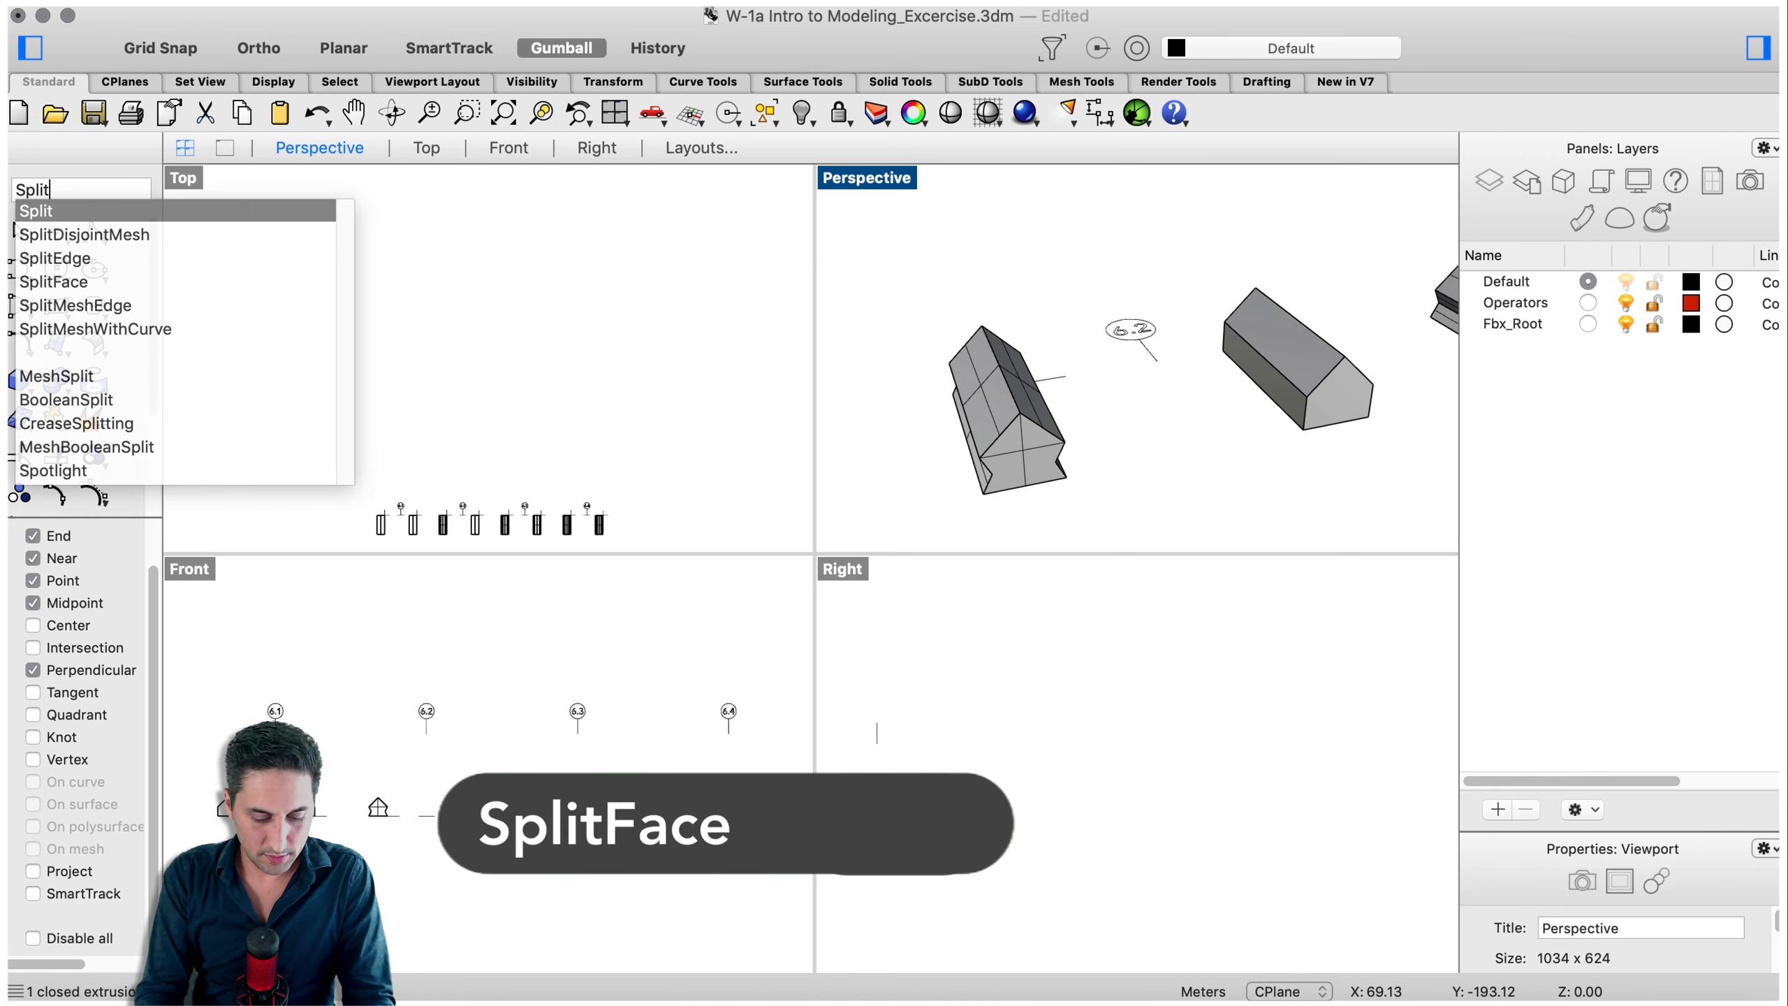
text(face)
key(Return)
scroll(1267, 402, up, 3)
click(1263, 394)
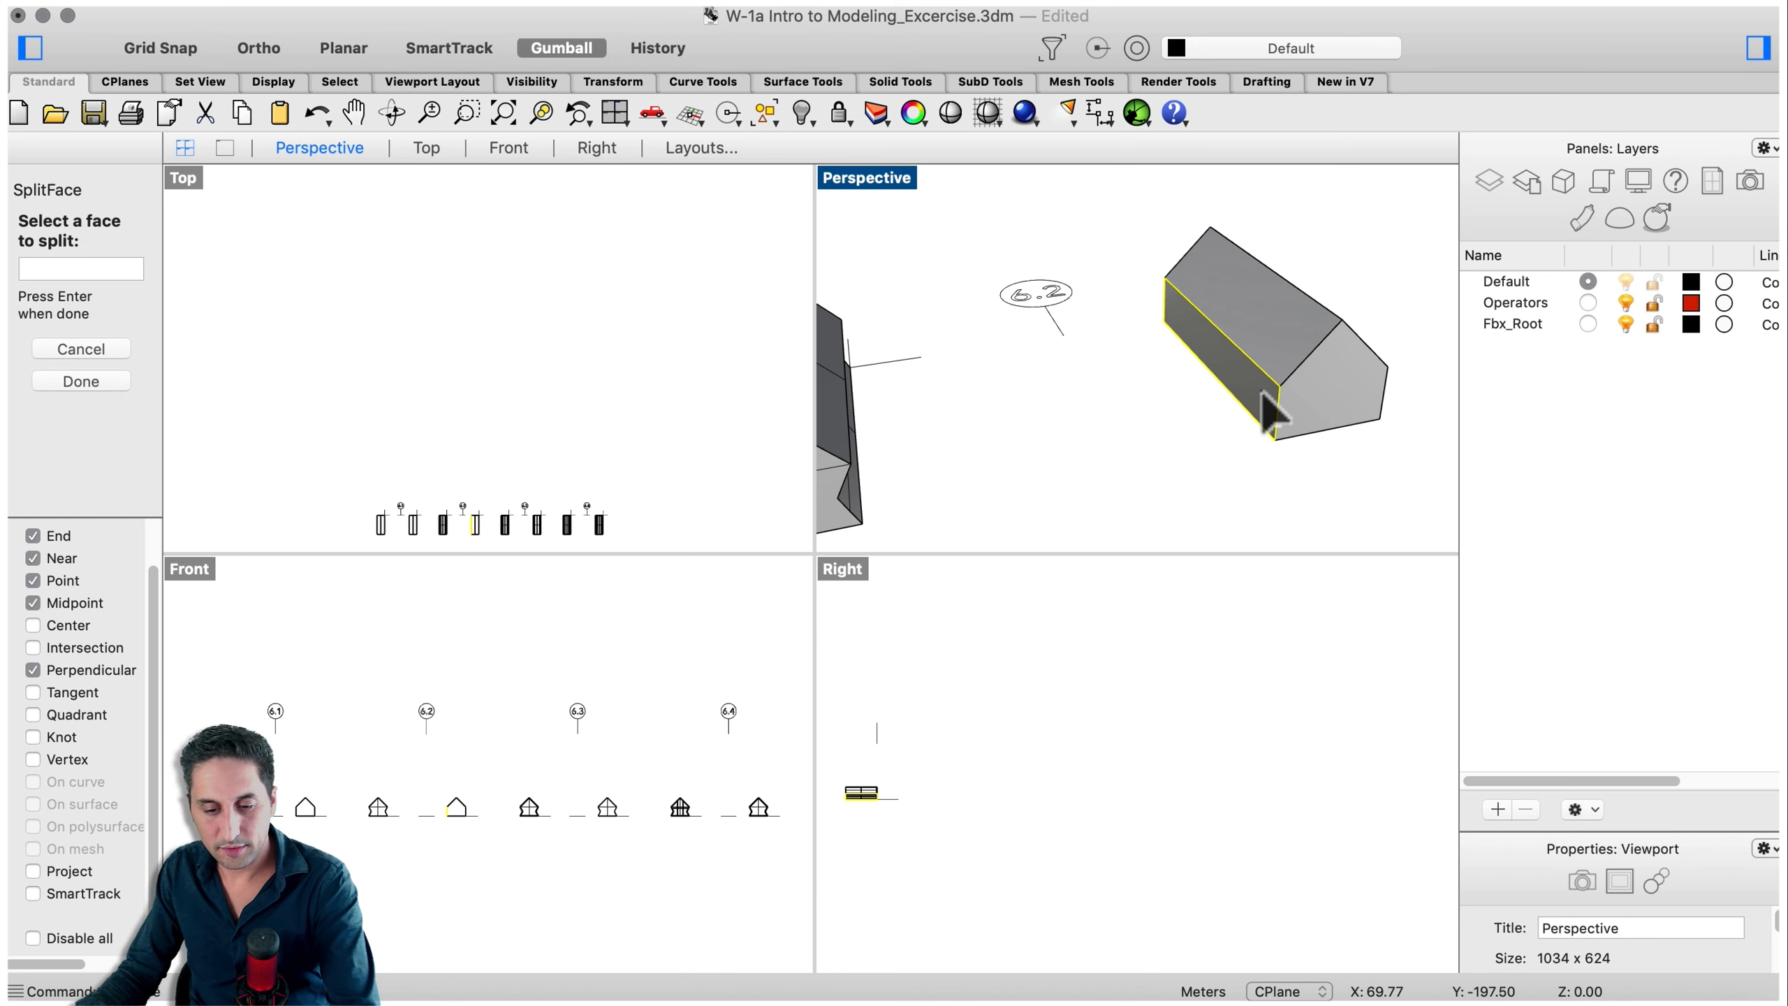
key(Return)
key(End)
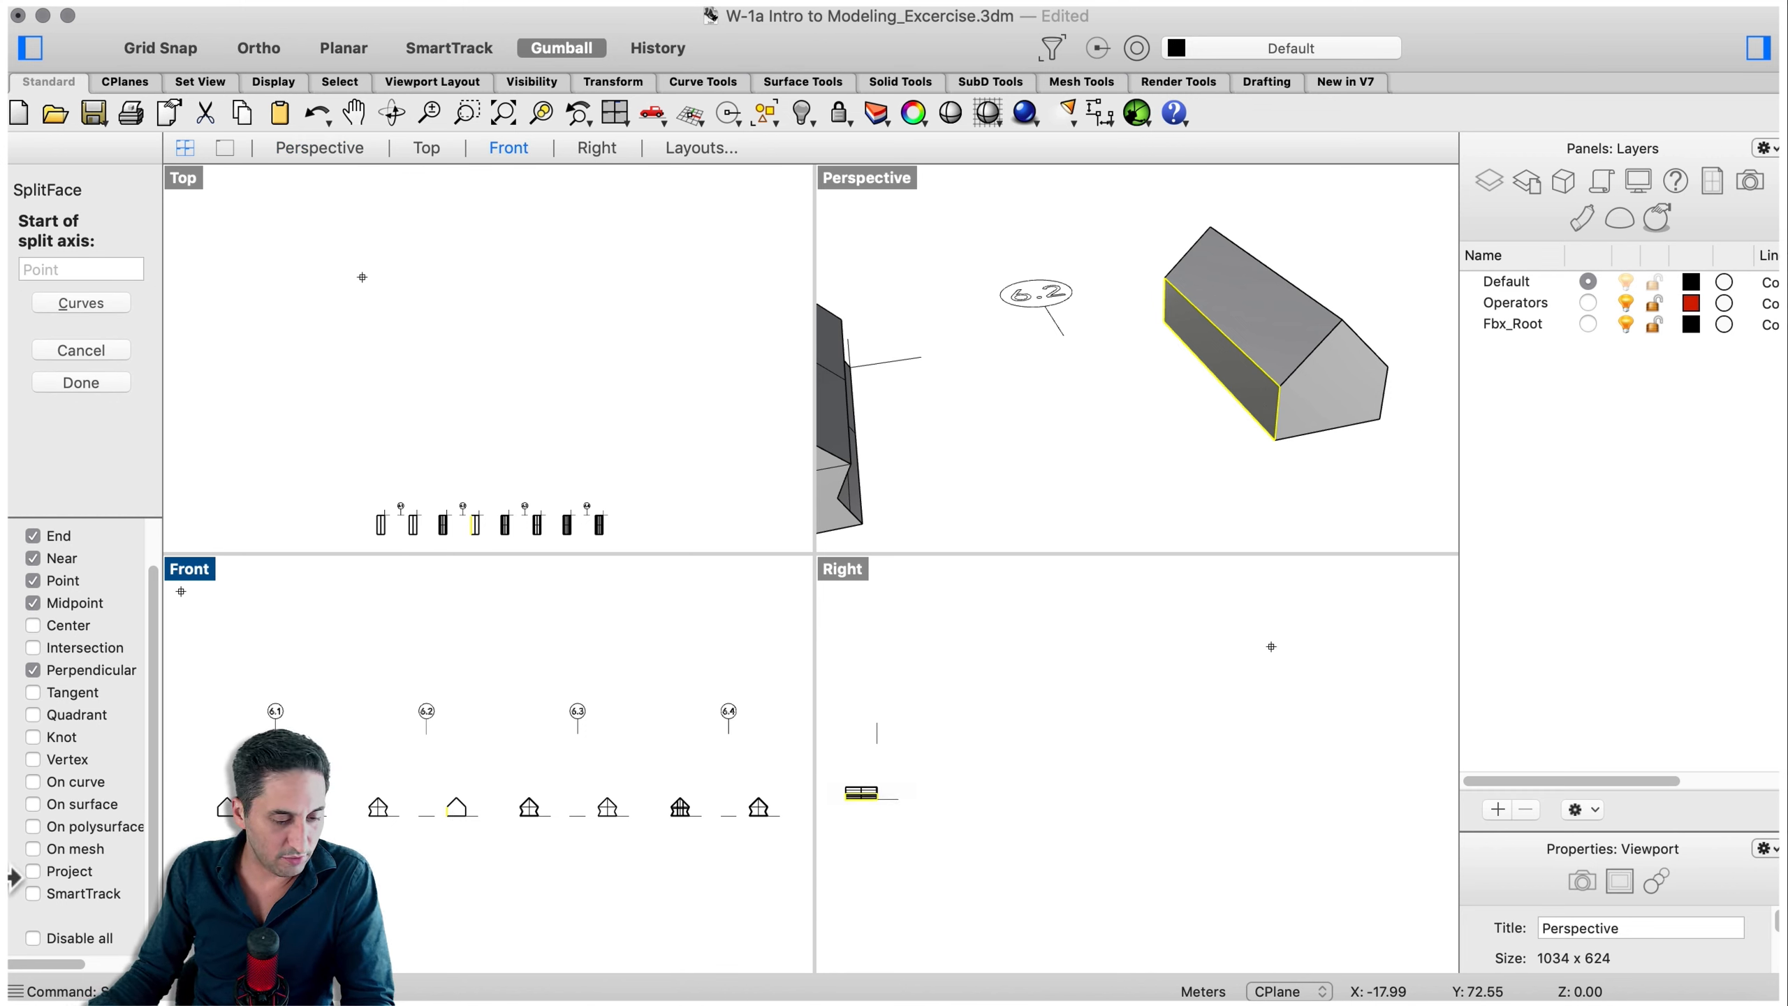
click(1278, 413)
click(1177, 309)
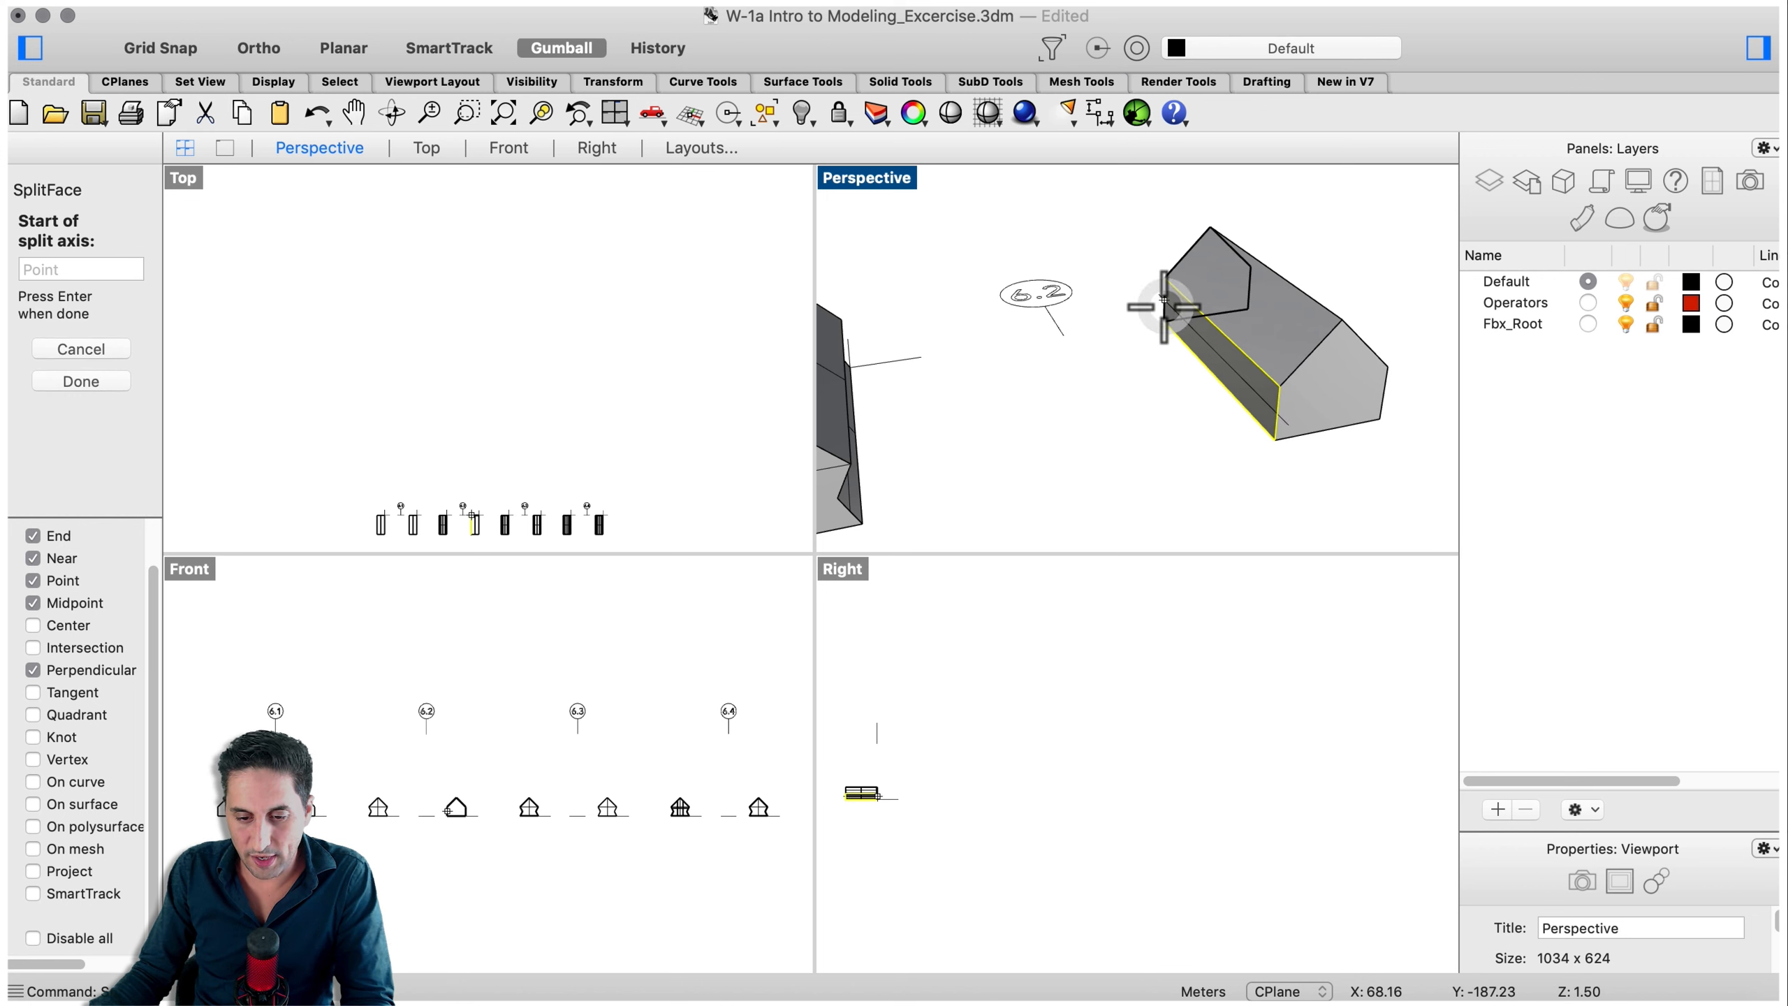
key(Return)
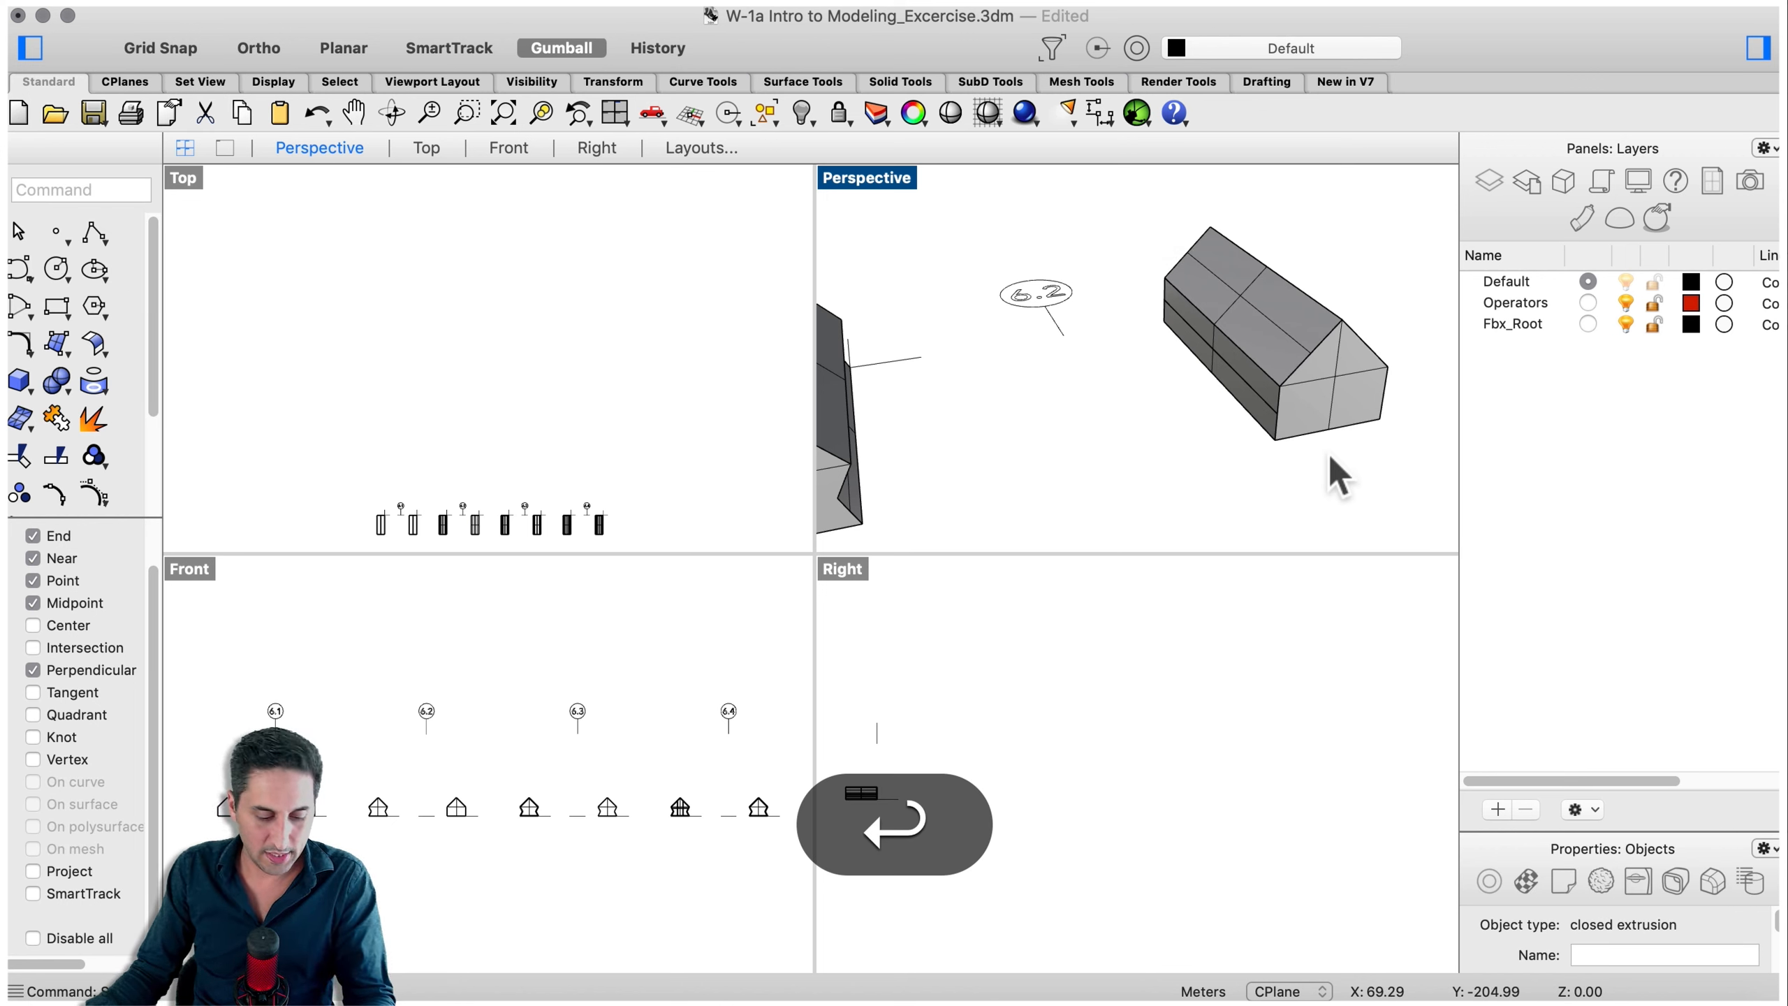
- Split the opposite long wall face with SplitFace along an axis running the length of the wall
shift+right_drag(1329, 468, 1183, 427)
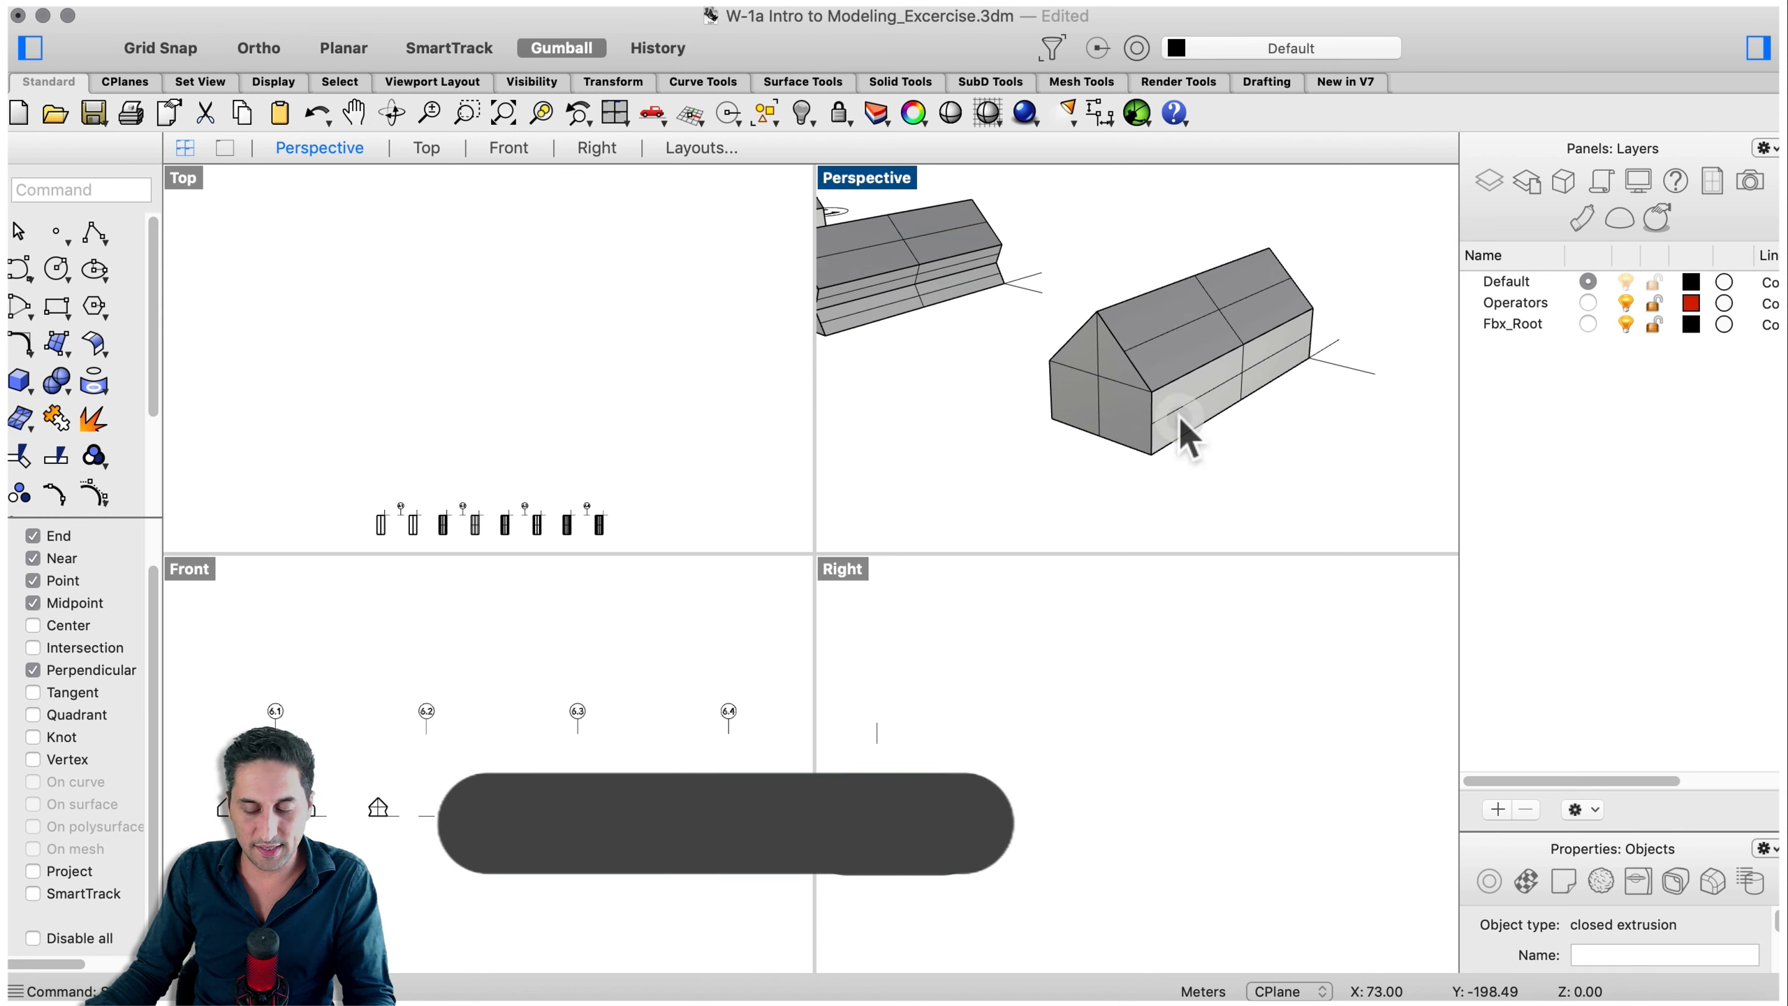
key(space)
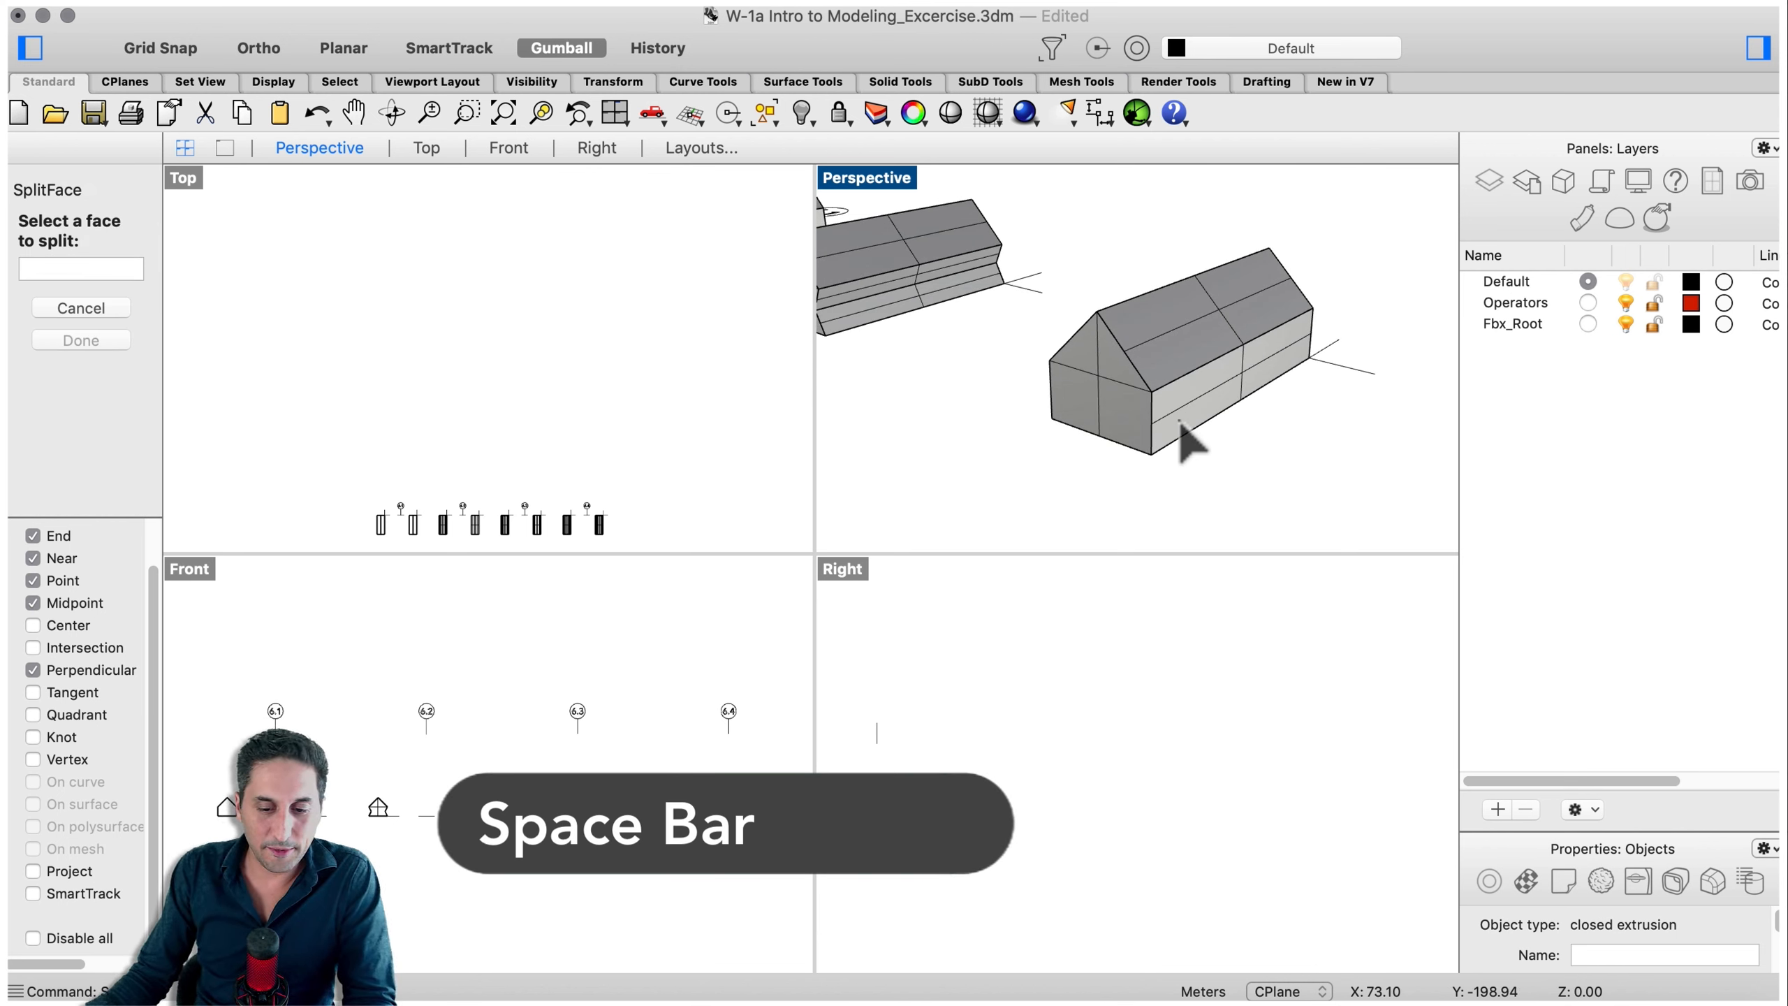
click(1181, 421)
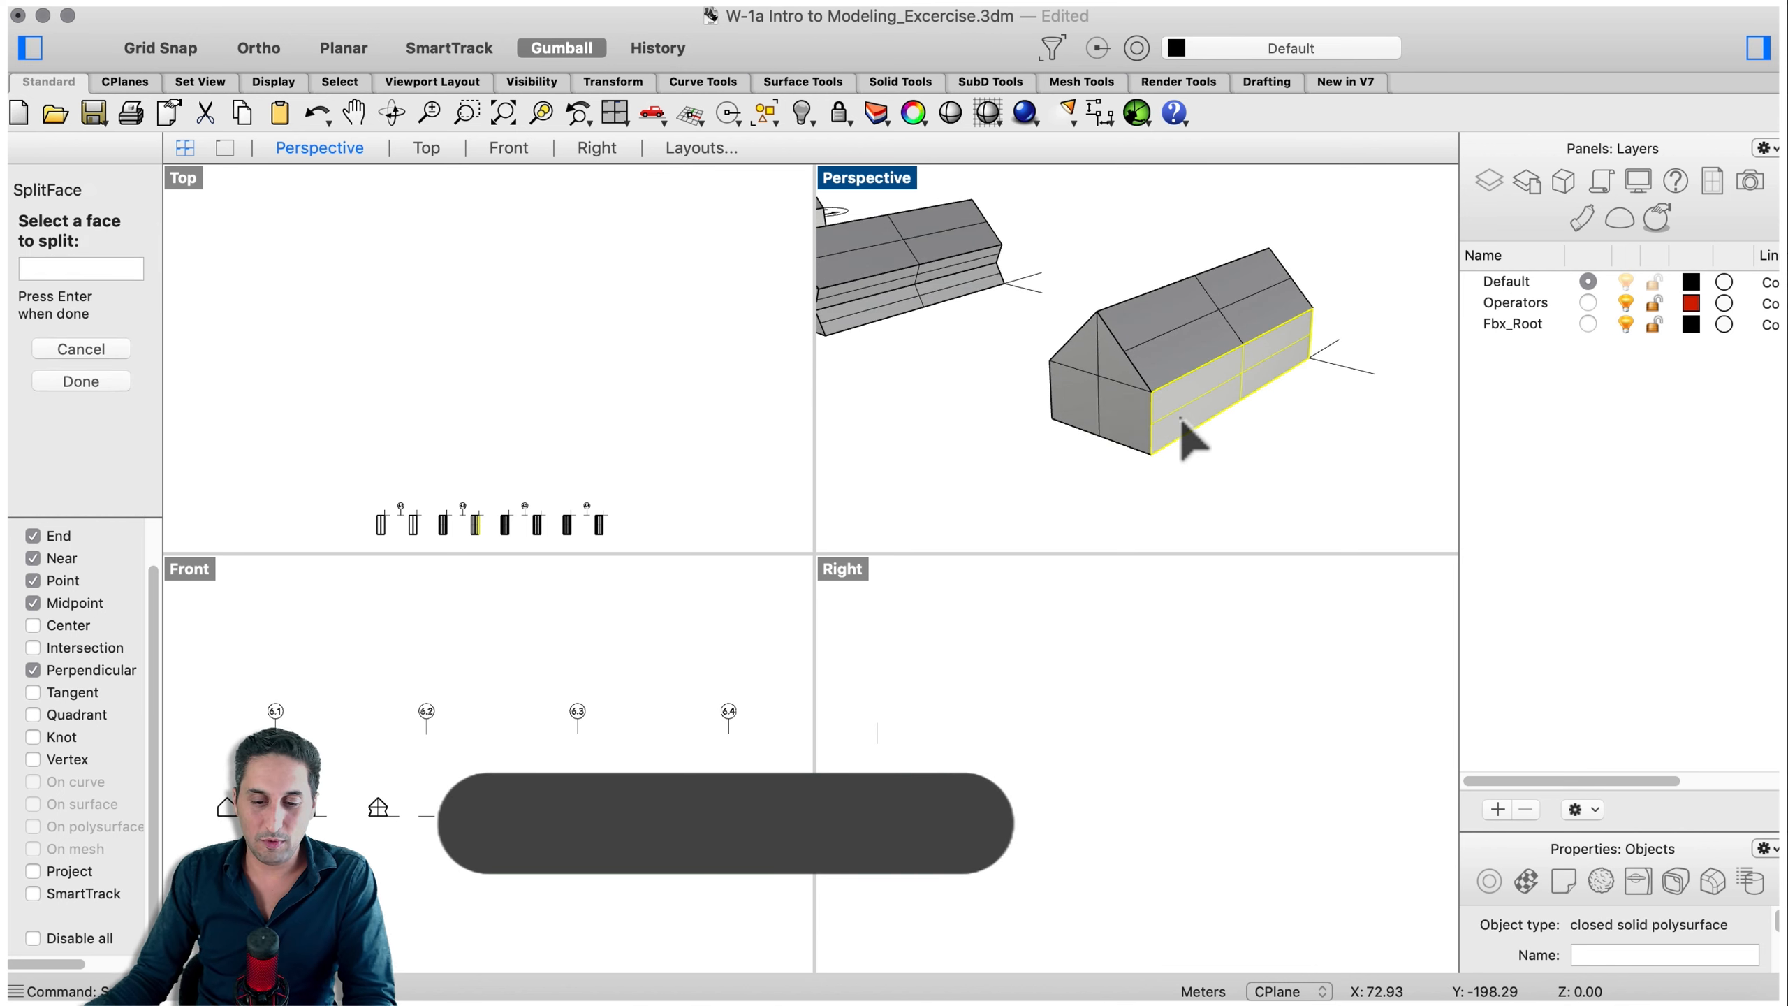
key(Return)
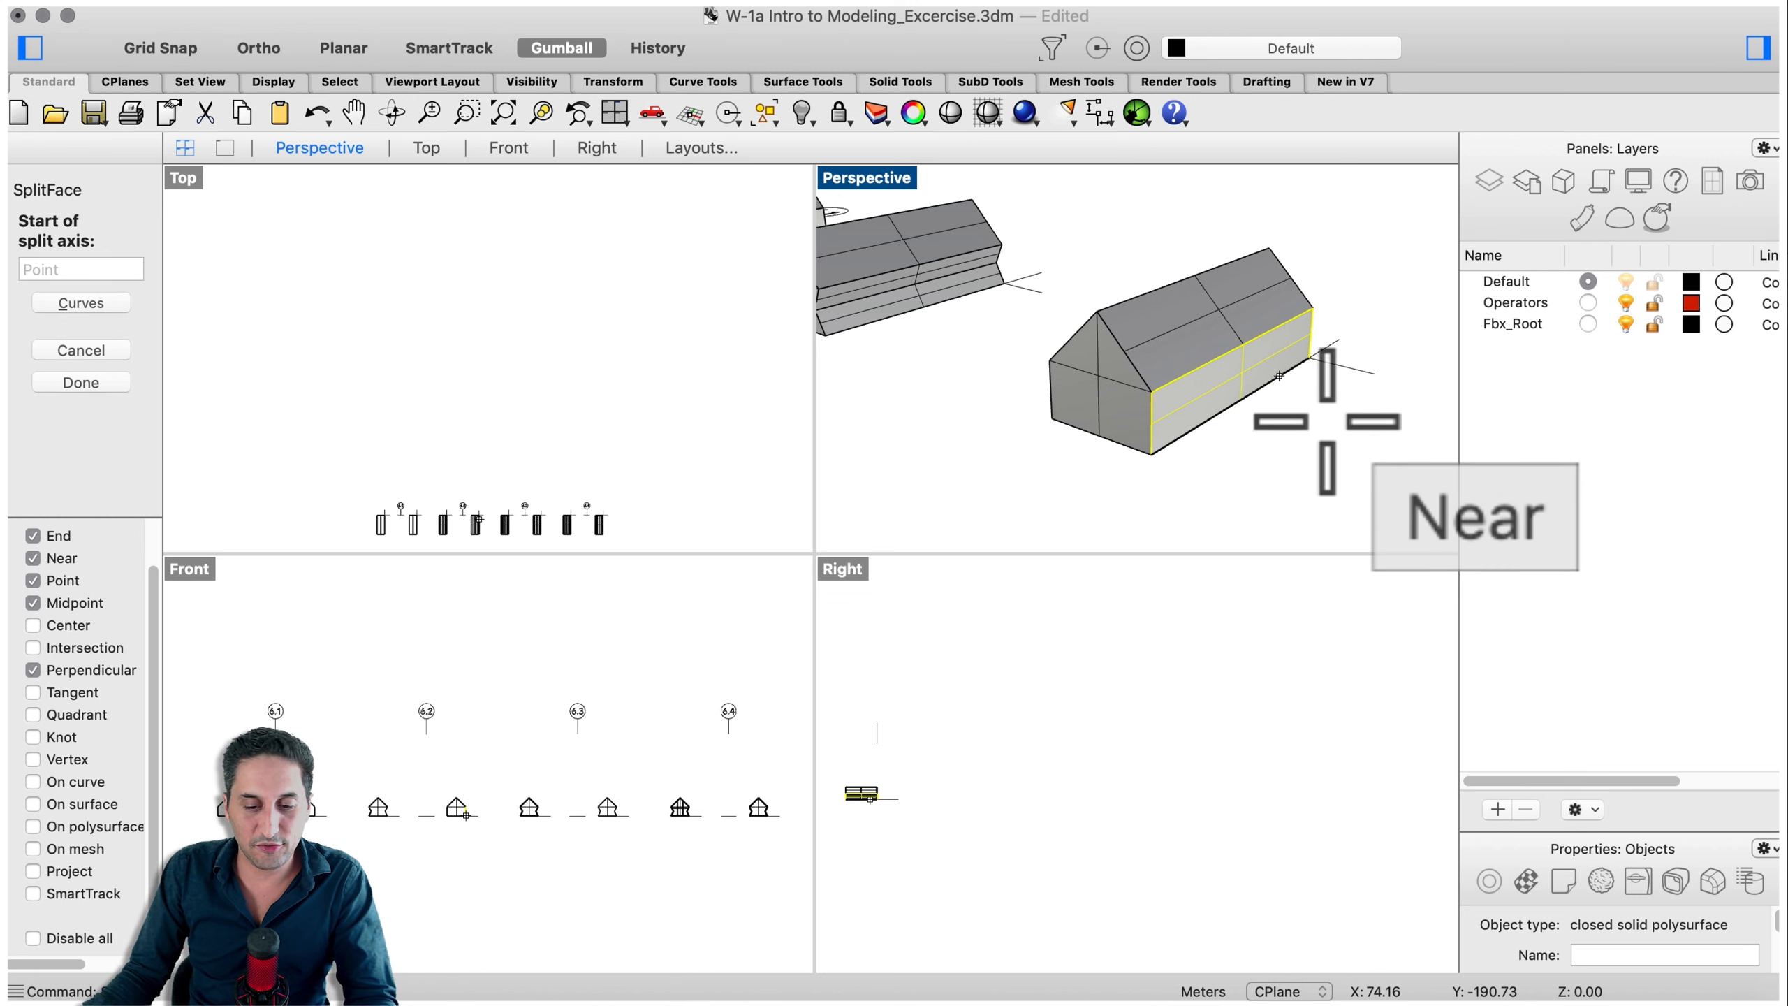
scroll(1243, 396, up, 2)
click(1104, 441)
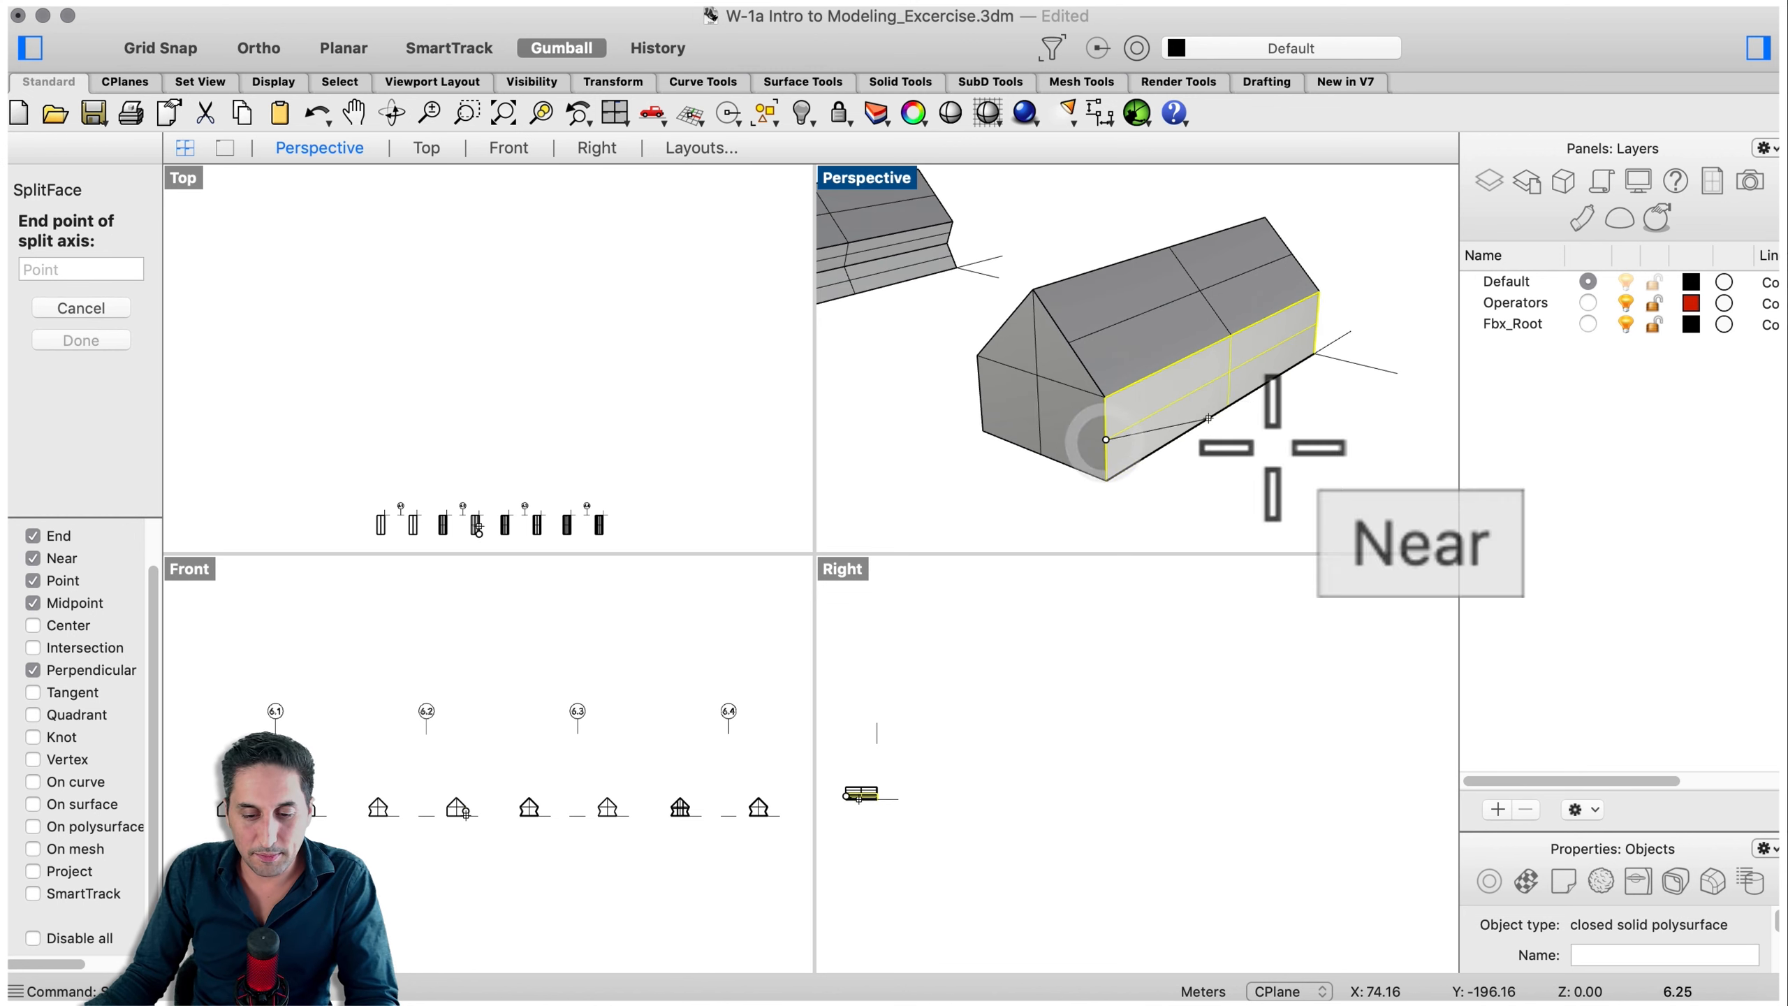
click(1316, 323)
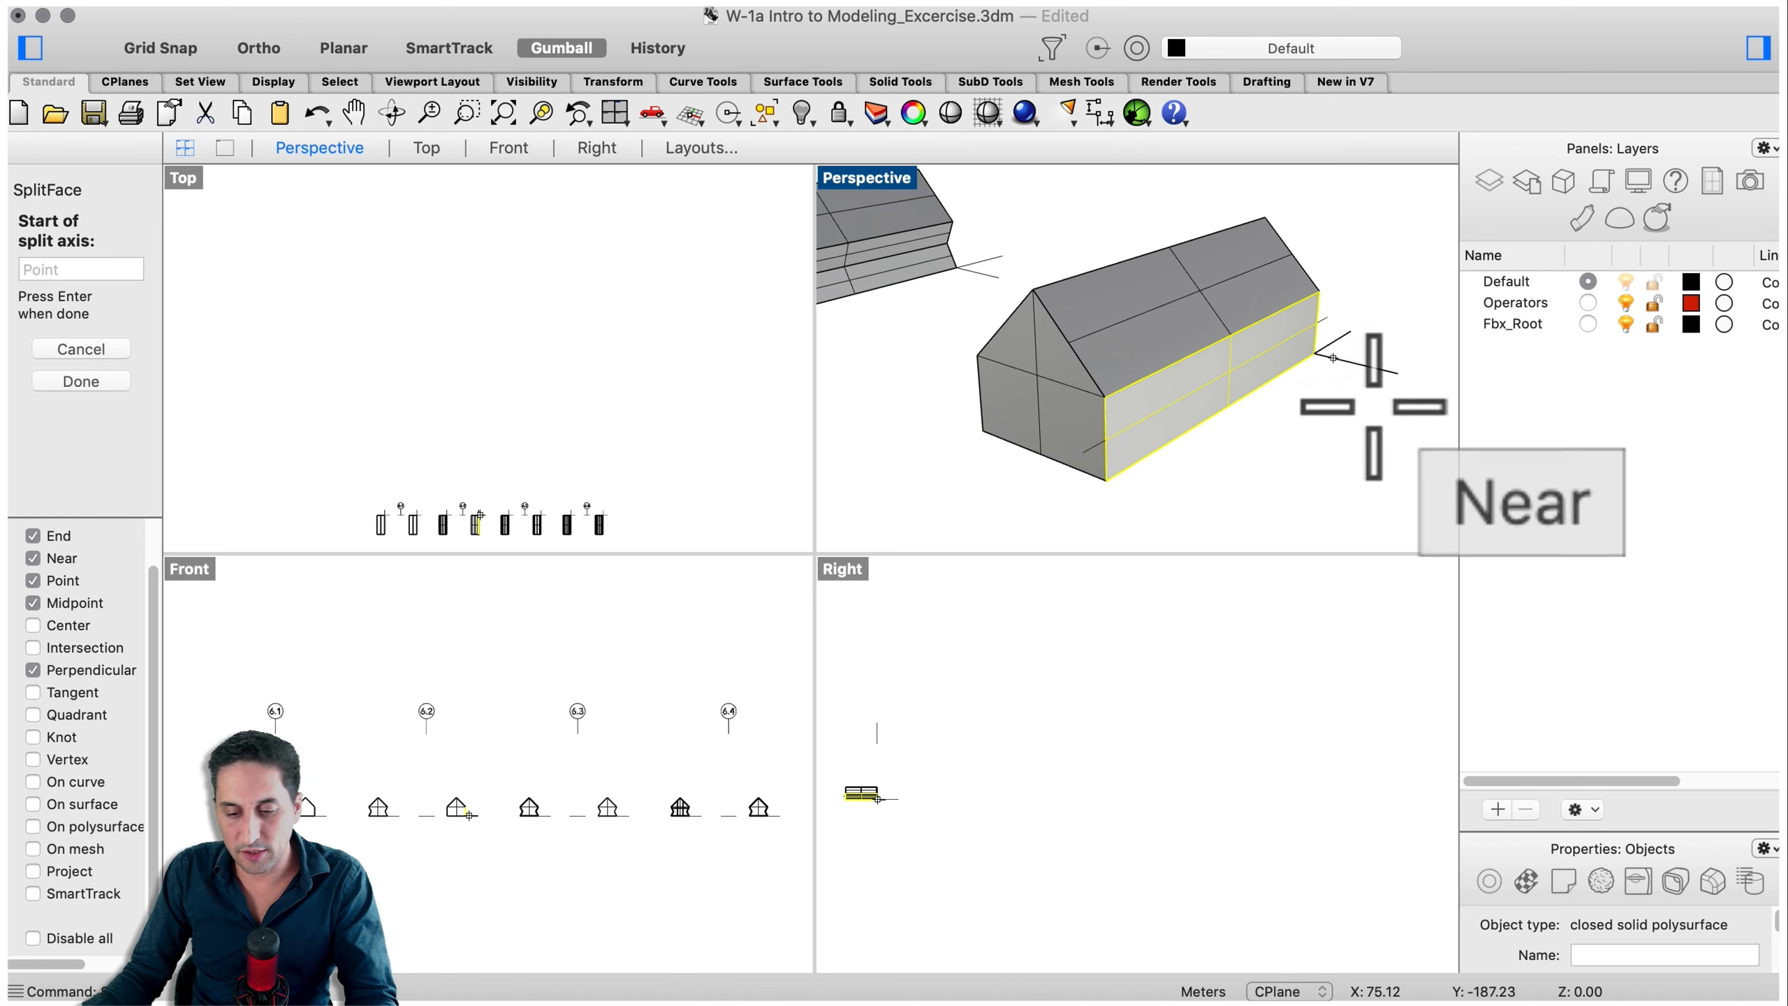
key(Return)
- Move the new horizontal edge on the long wall slightly outward with MoveEdge
right_drag(1337, 380, 1314, 451)
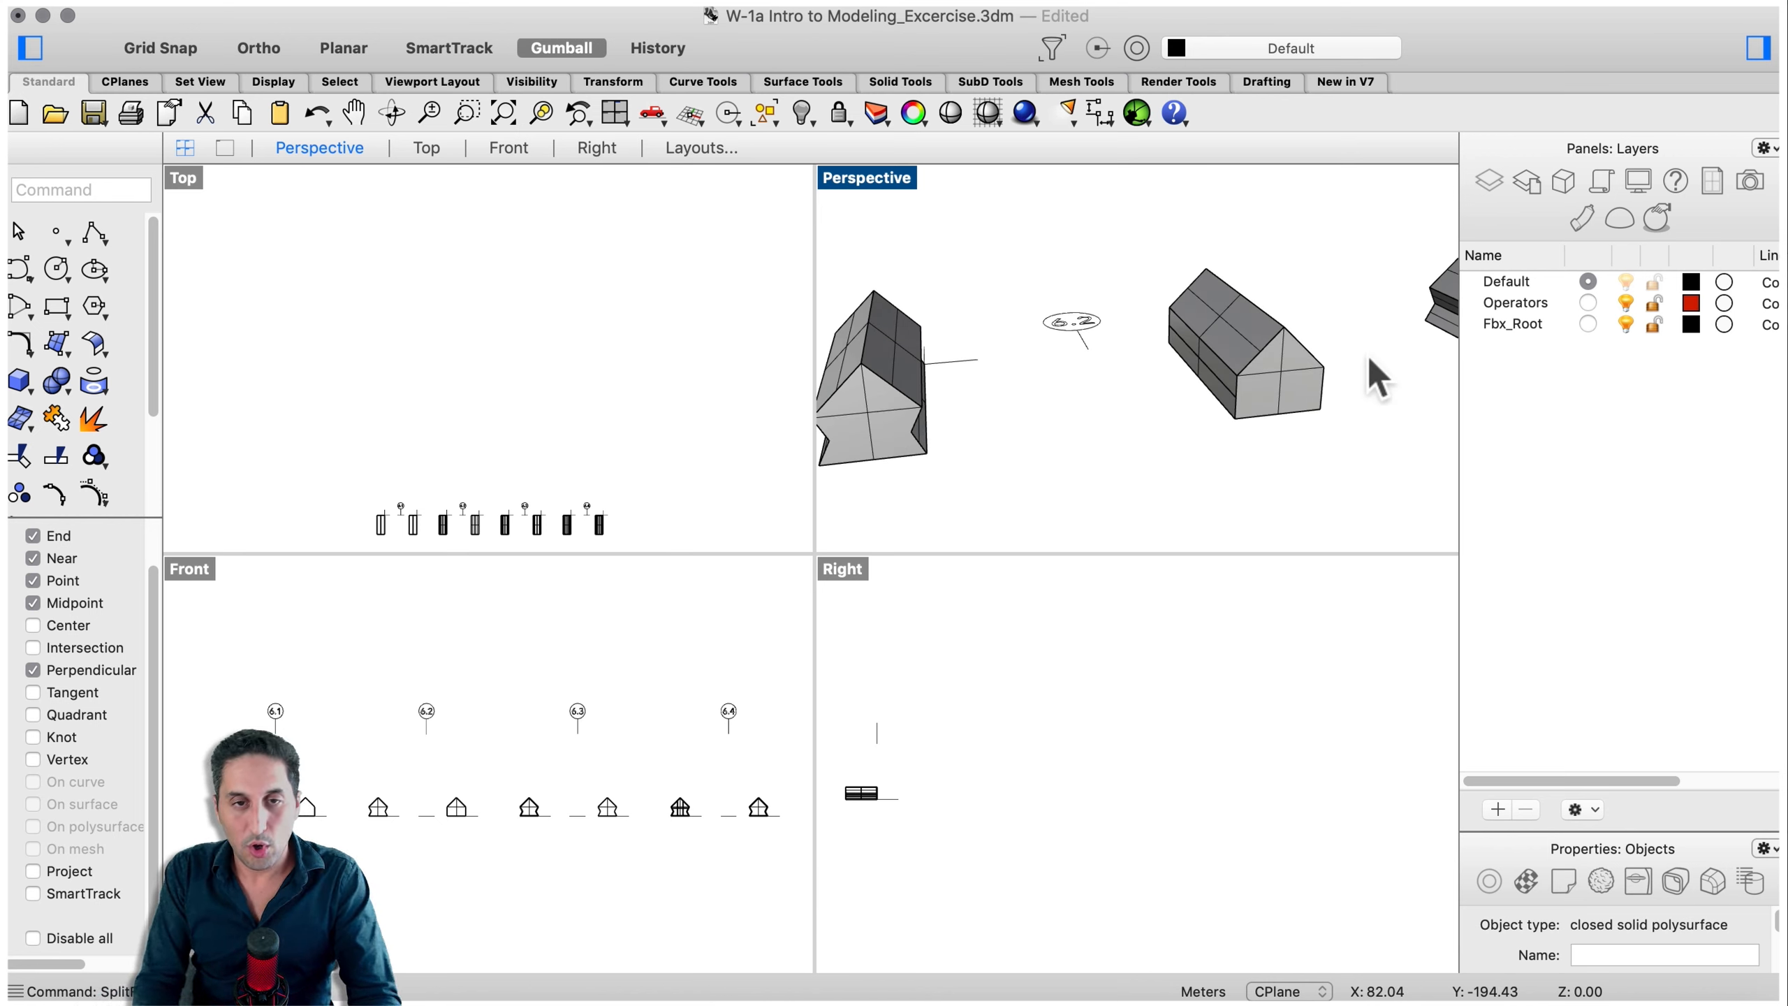
text(MoveEdg)
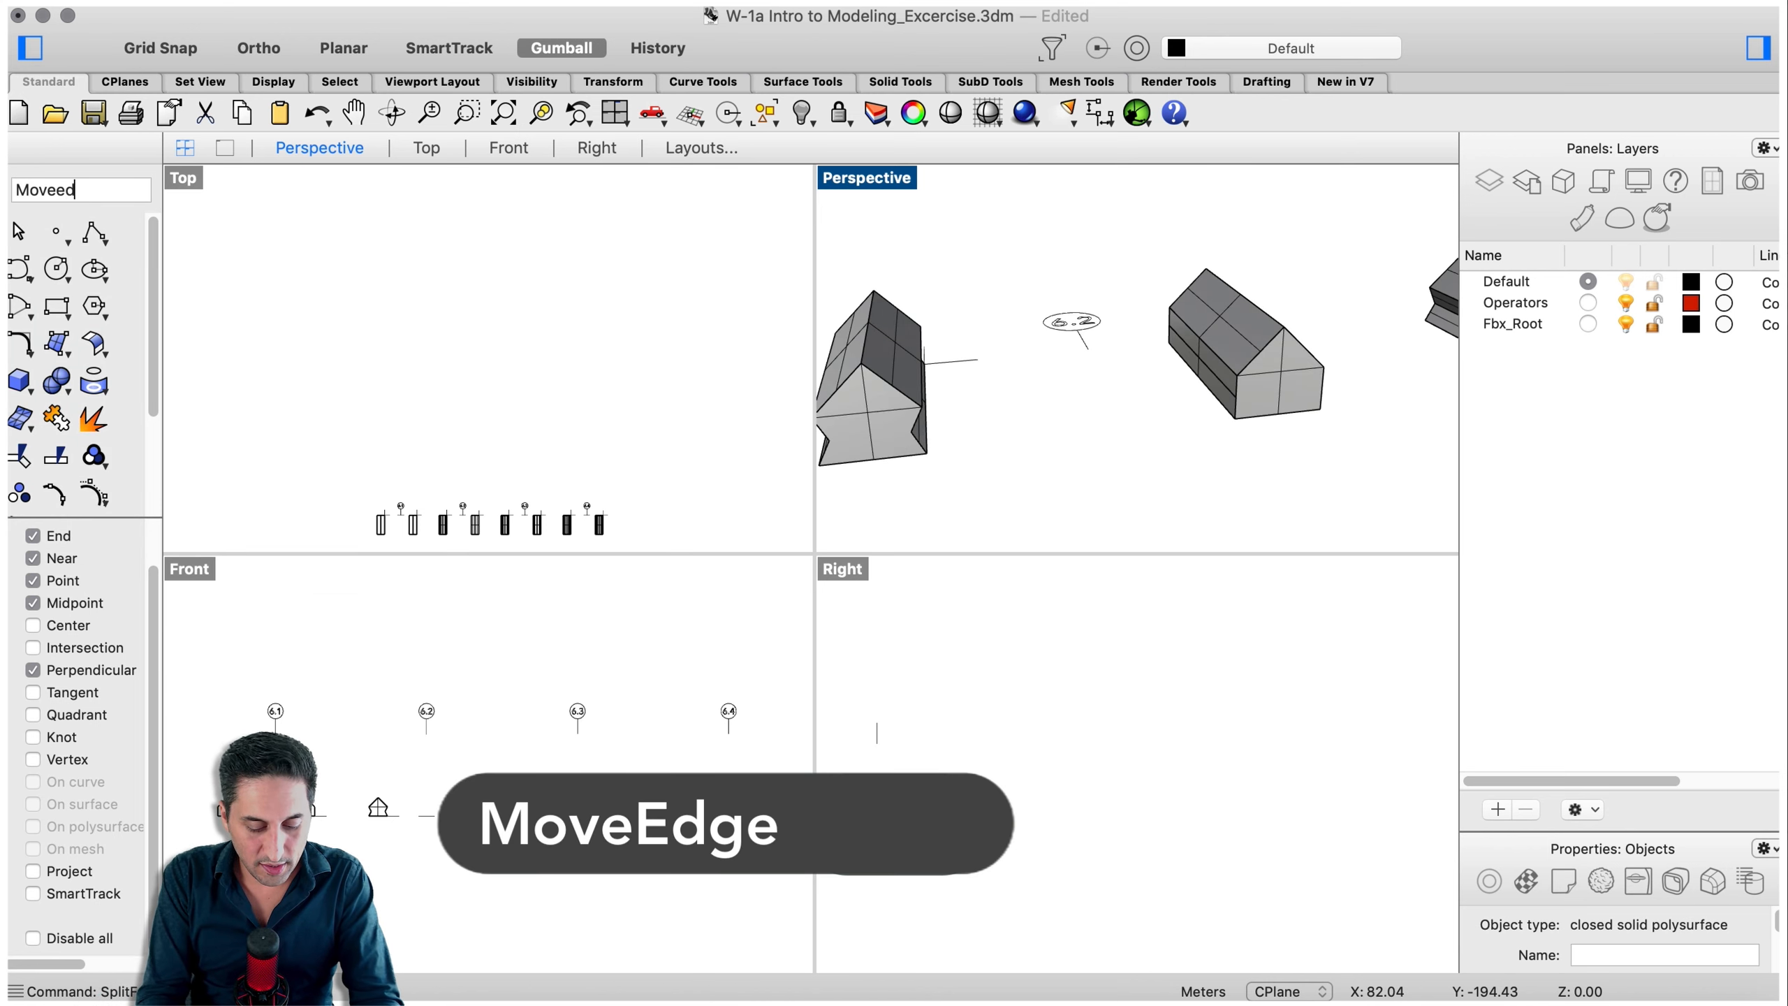
text(e)
key(Return)
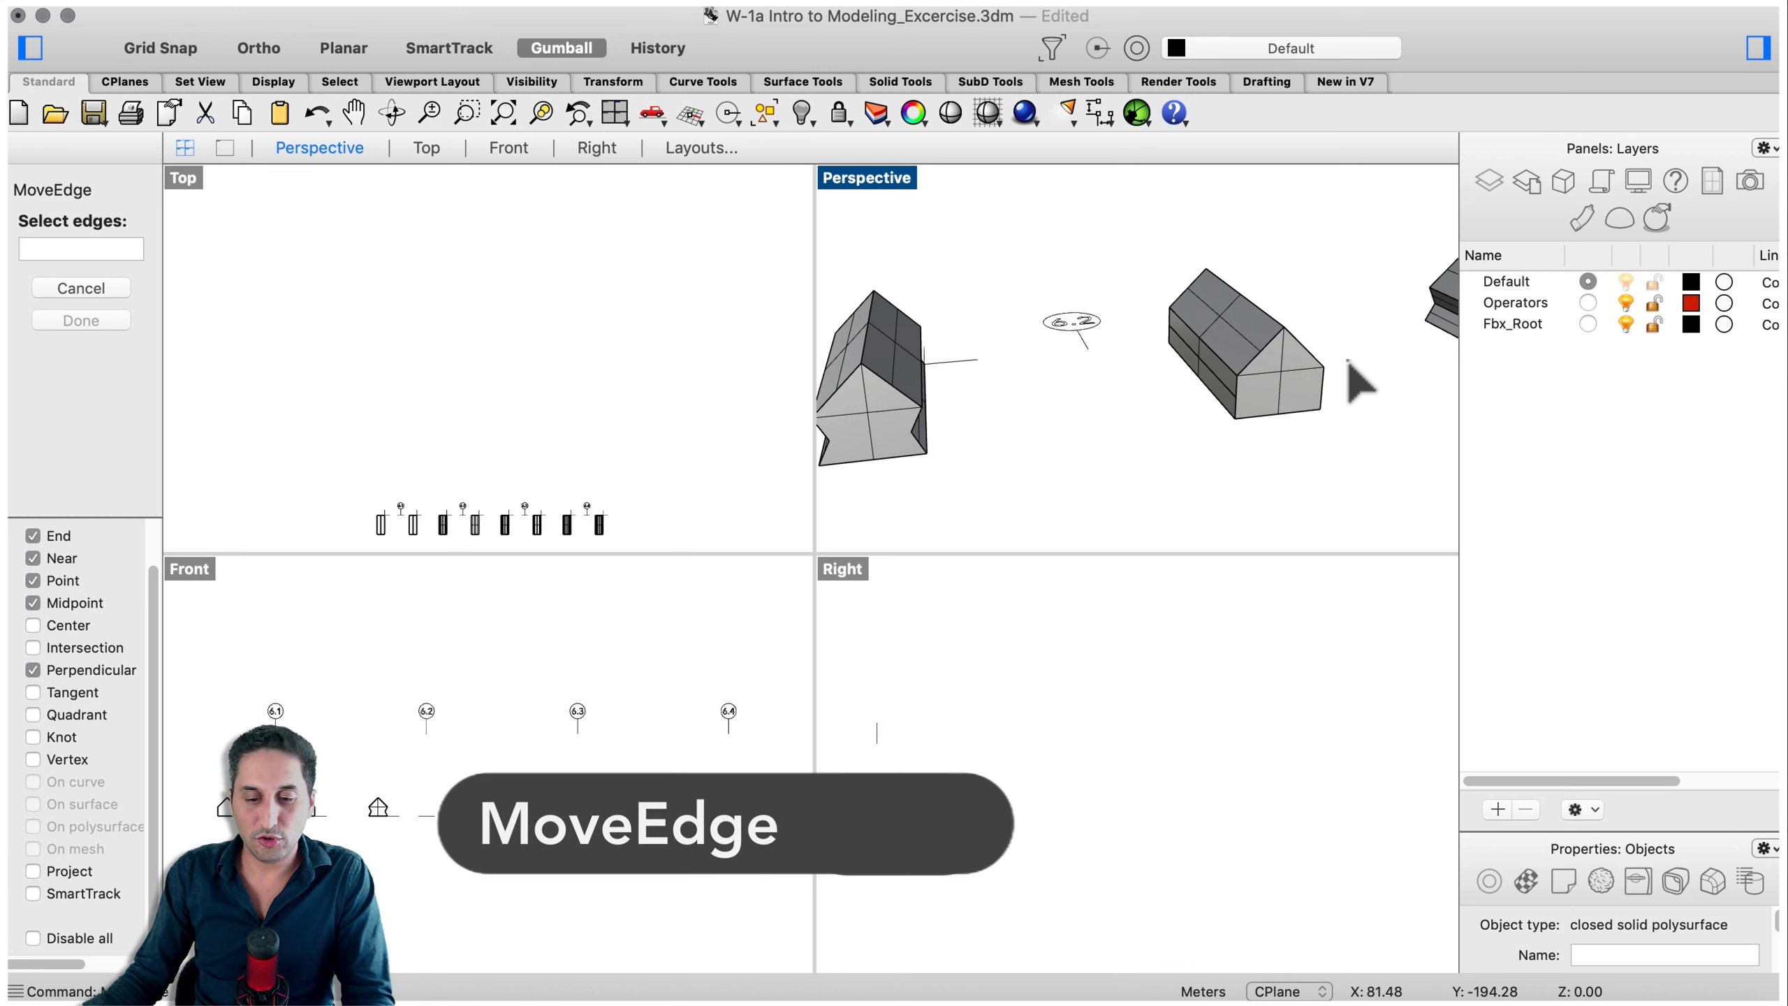
scroll(1345, 371, up, 2)
click(1193, 391)
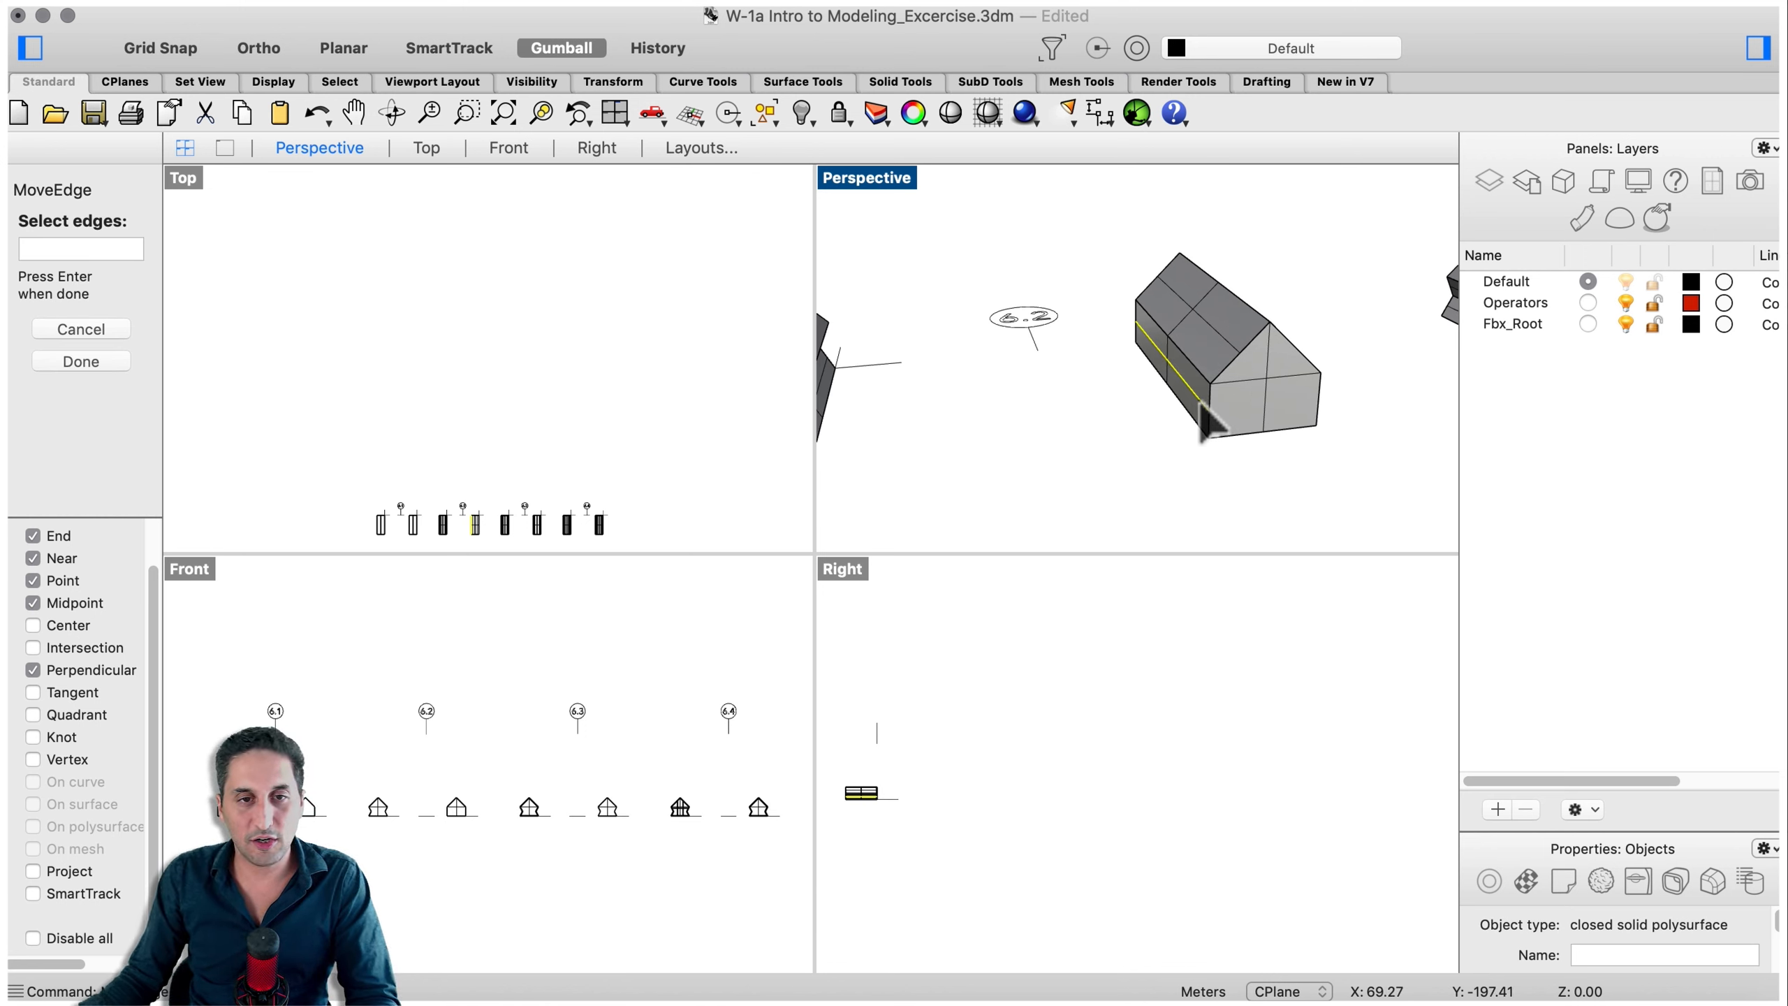
key(Return)
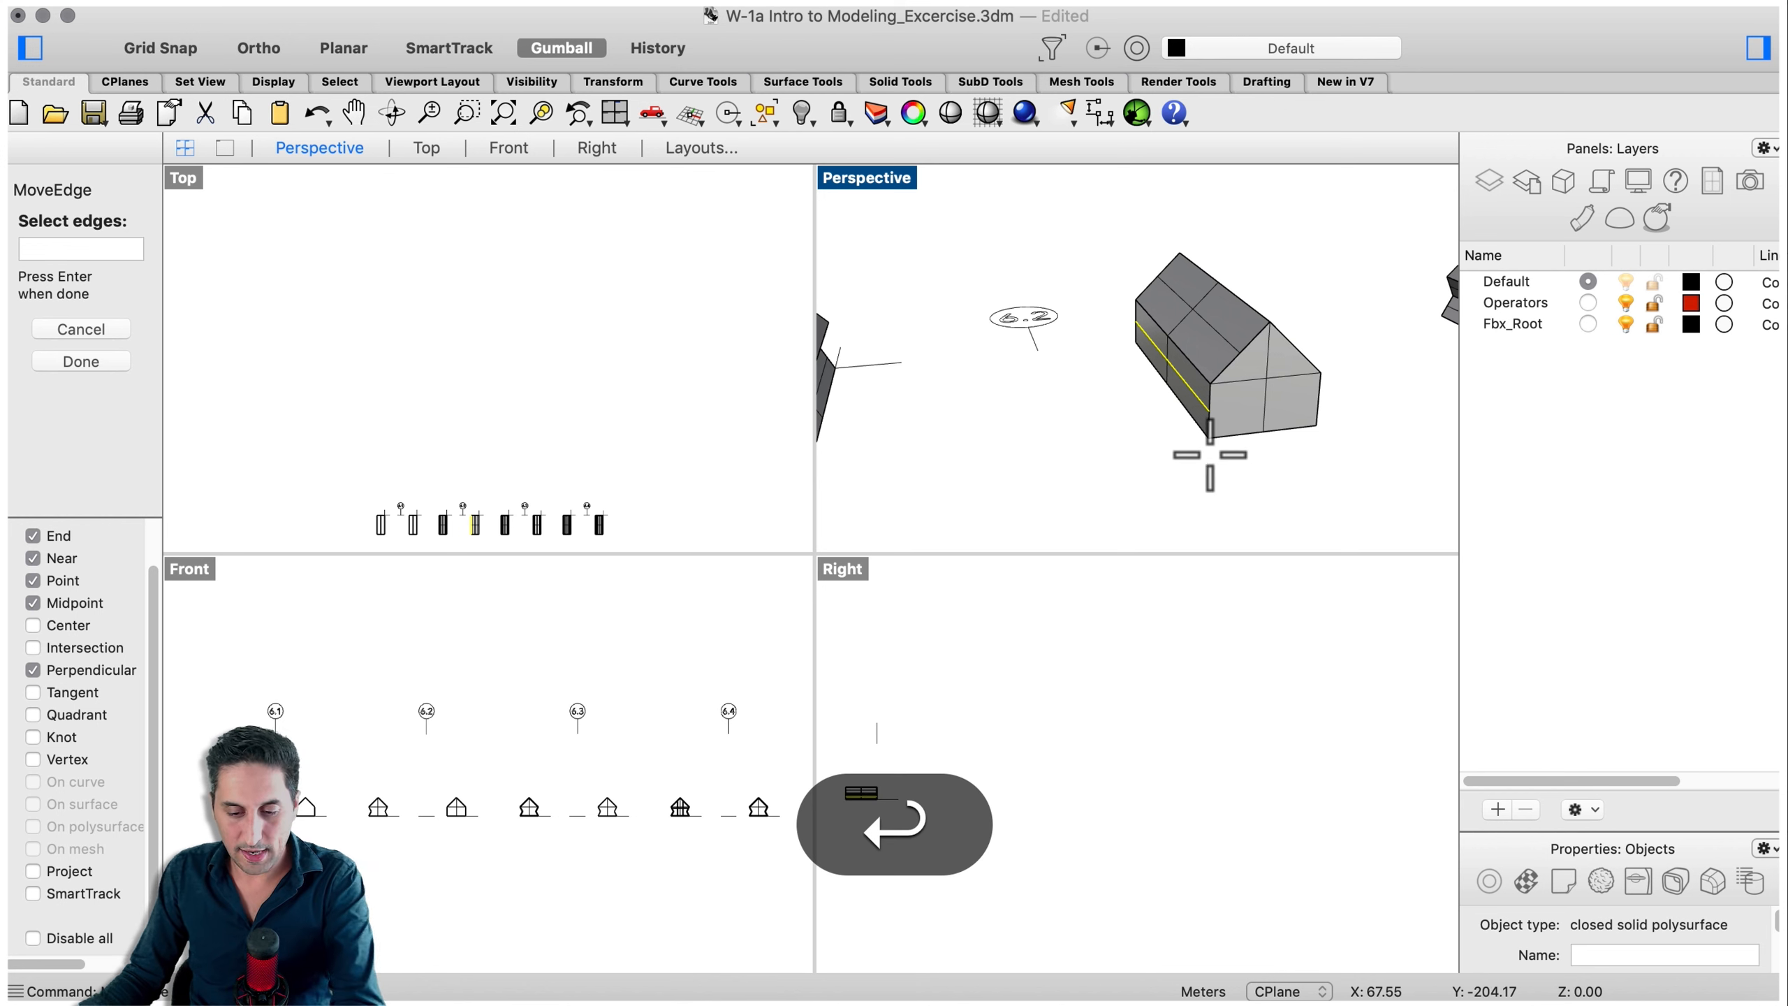
click(1209, 439)
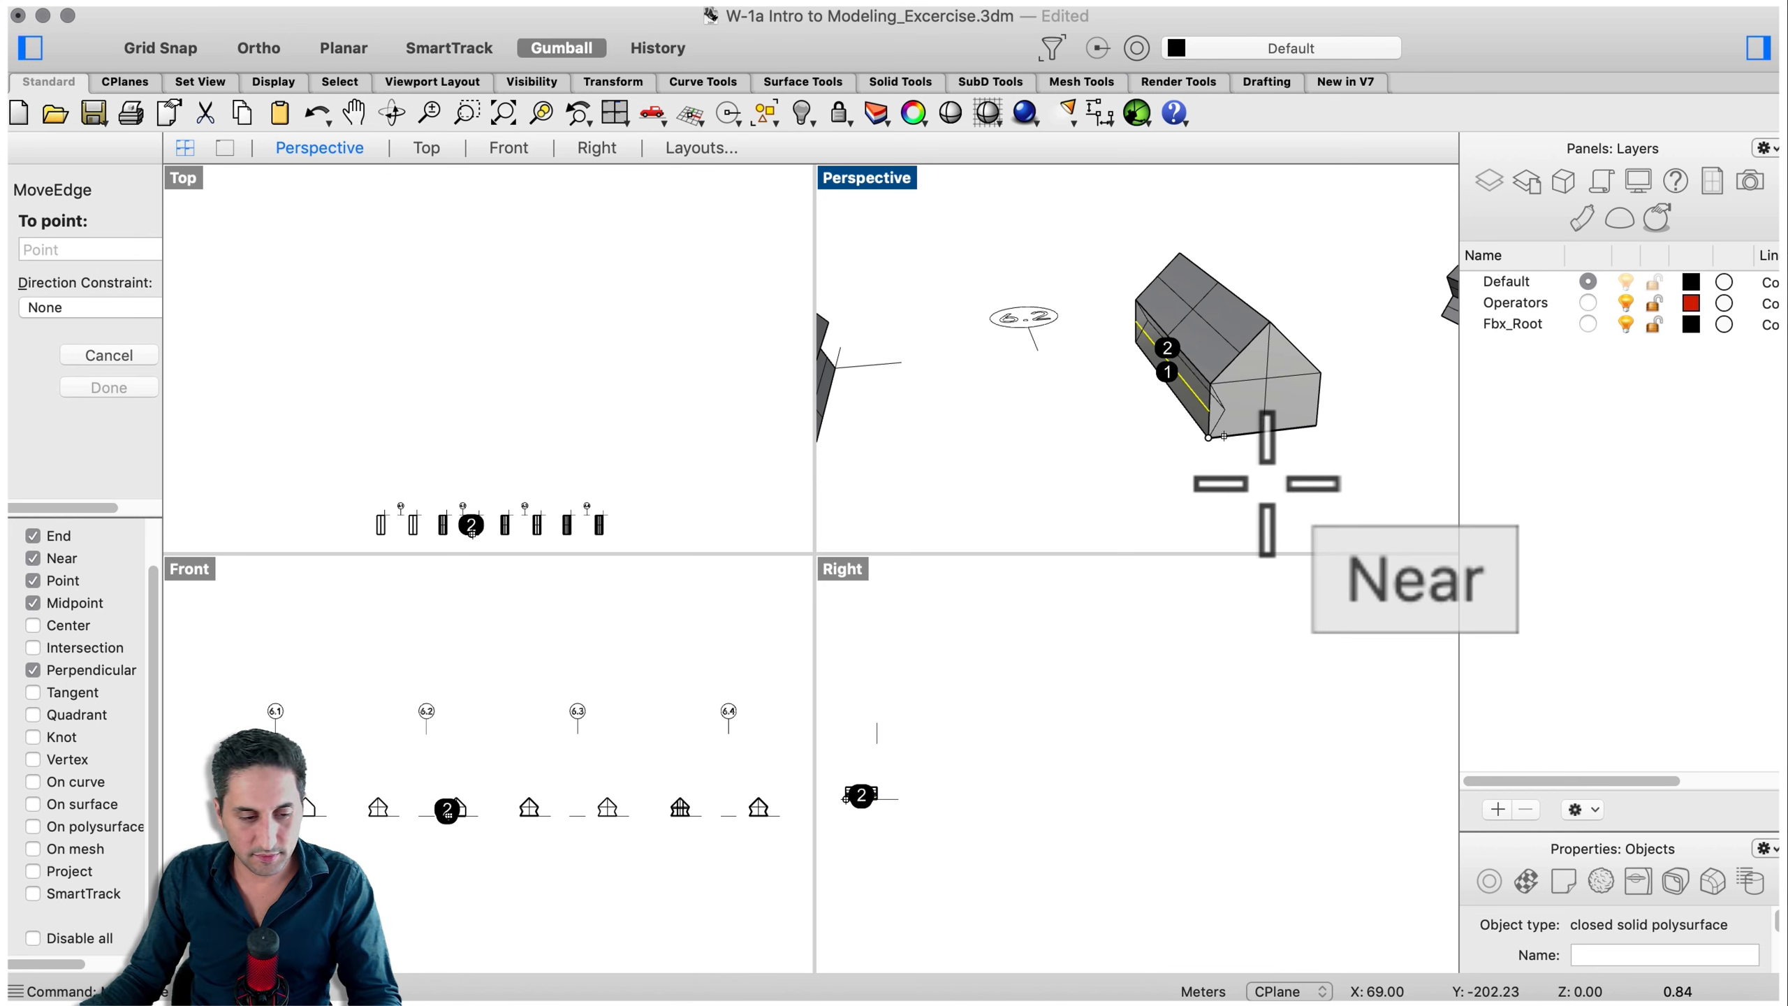
click(1225, 438)
- Place the moved edge, then repeat MoveEdge to push a second horizontal edge on the same long wall outward
right_drag(1316, 481, 1206, 461)
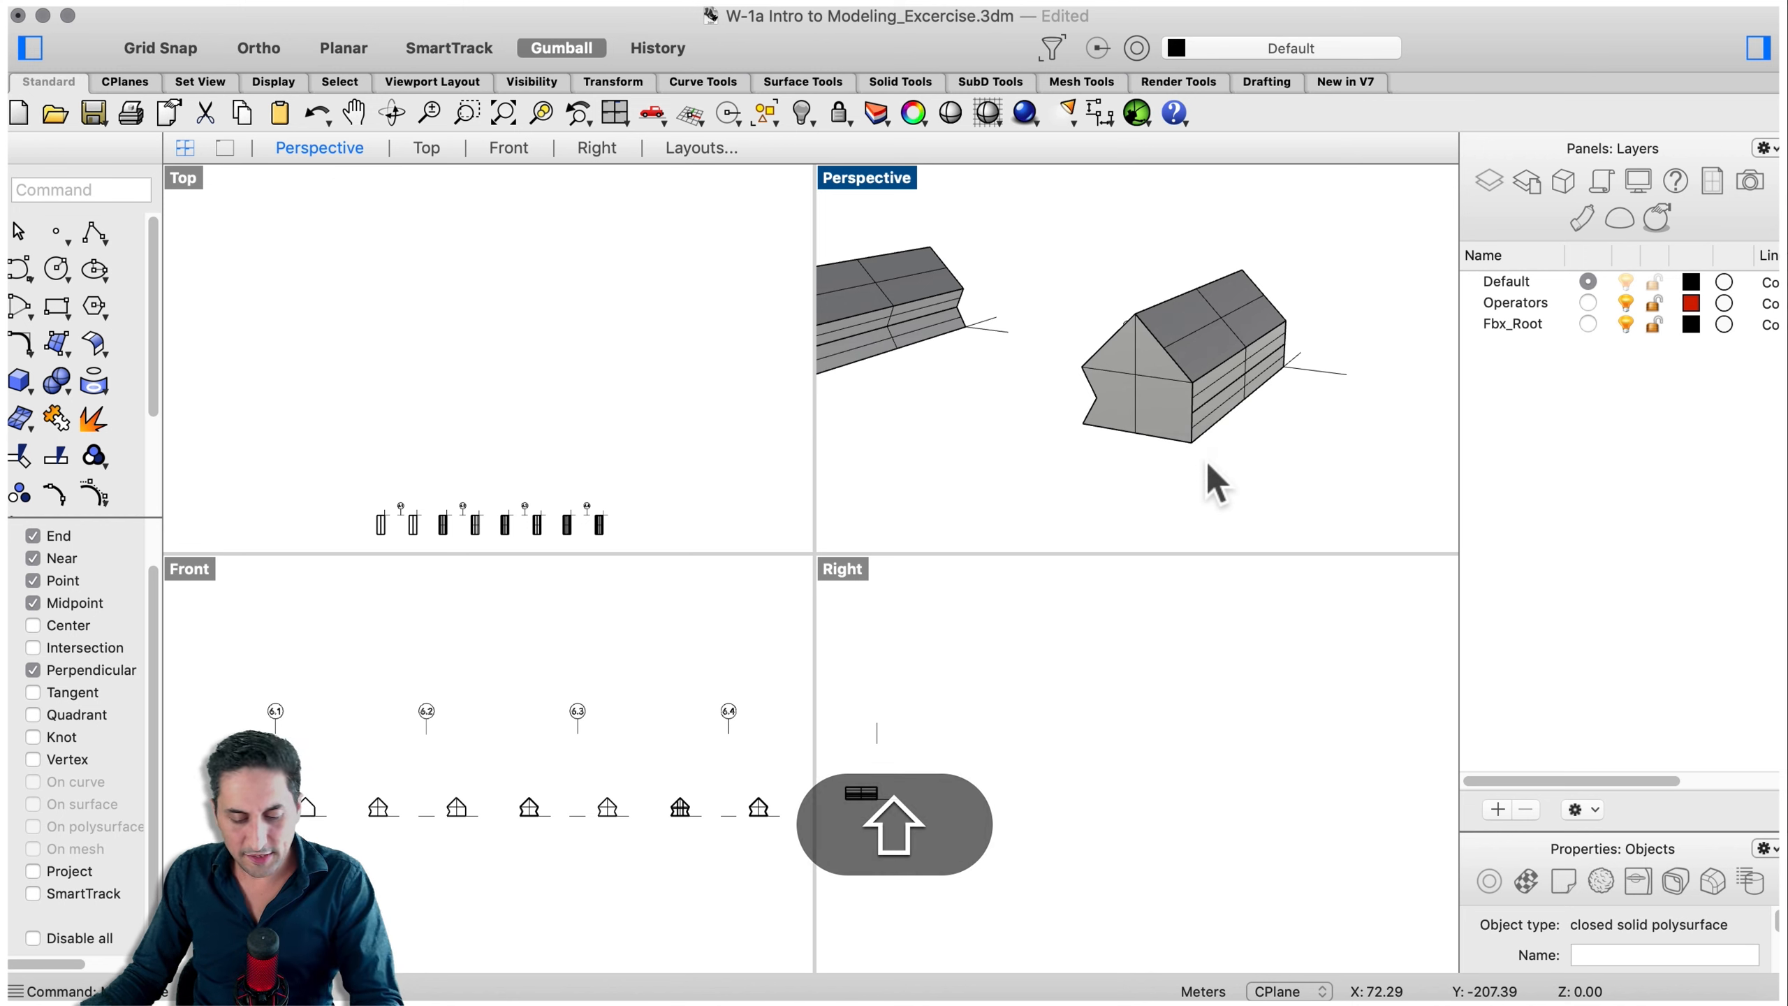
right_click(1206, 462)
click(1213, 400)
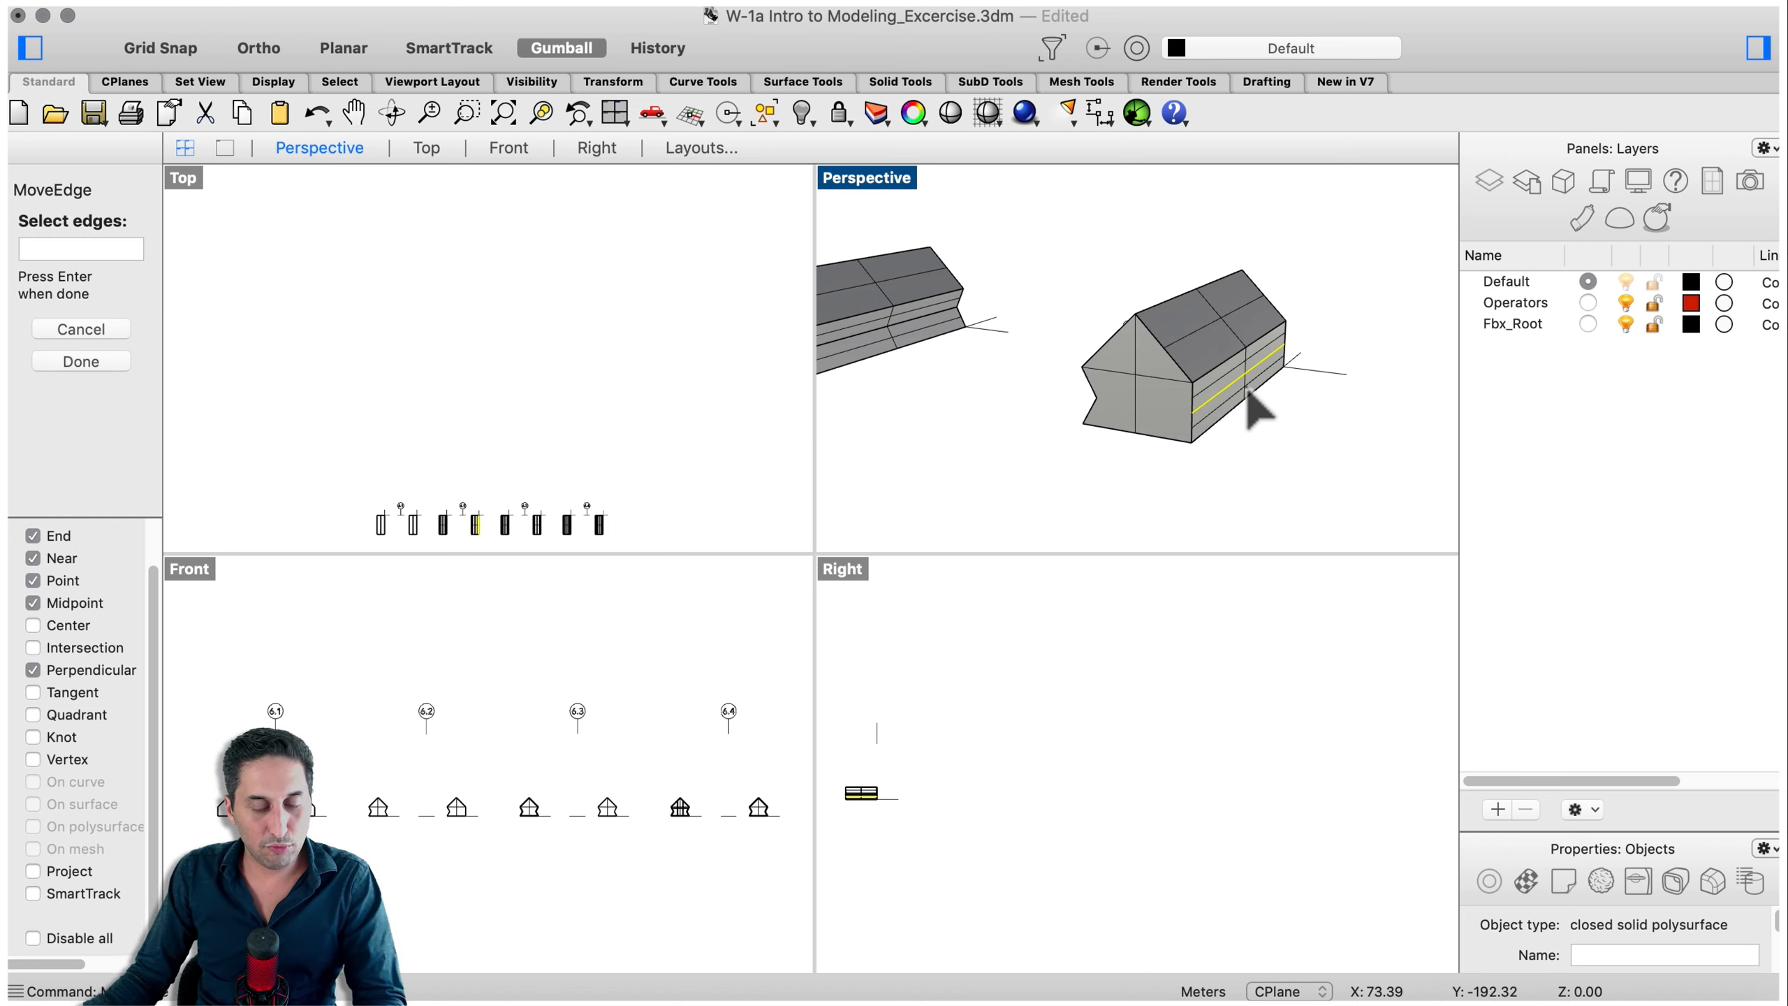
key(Return)
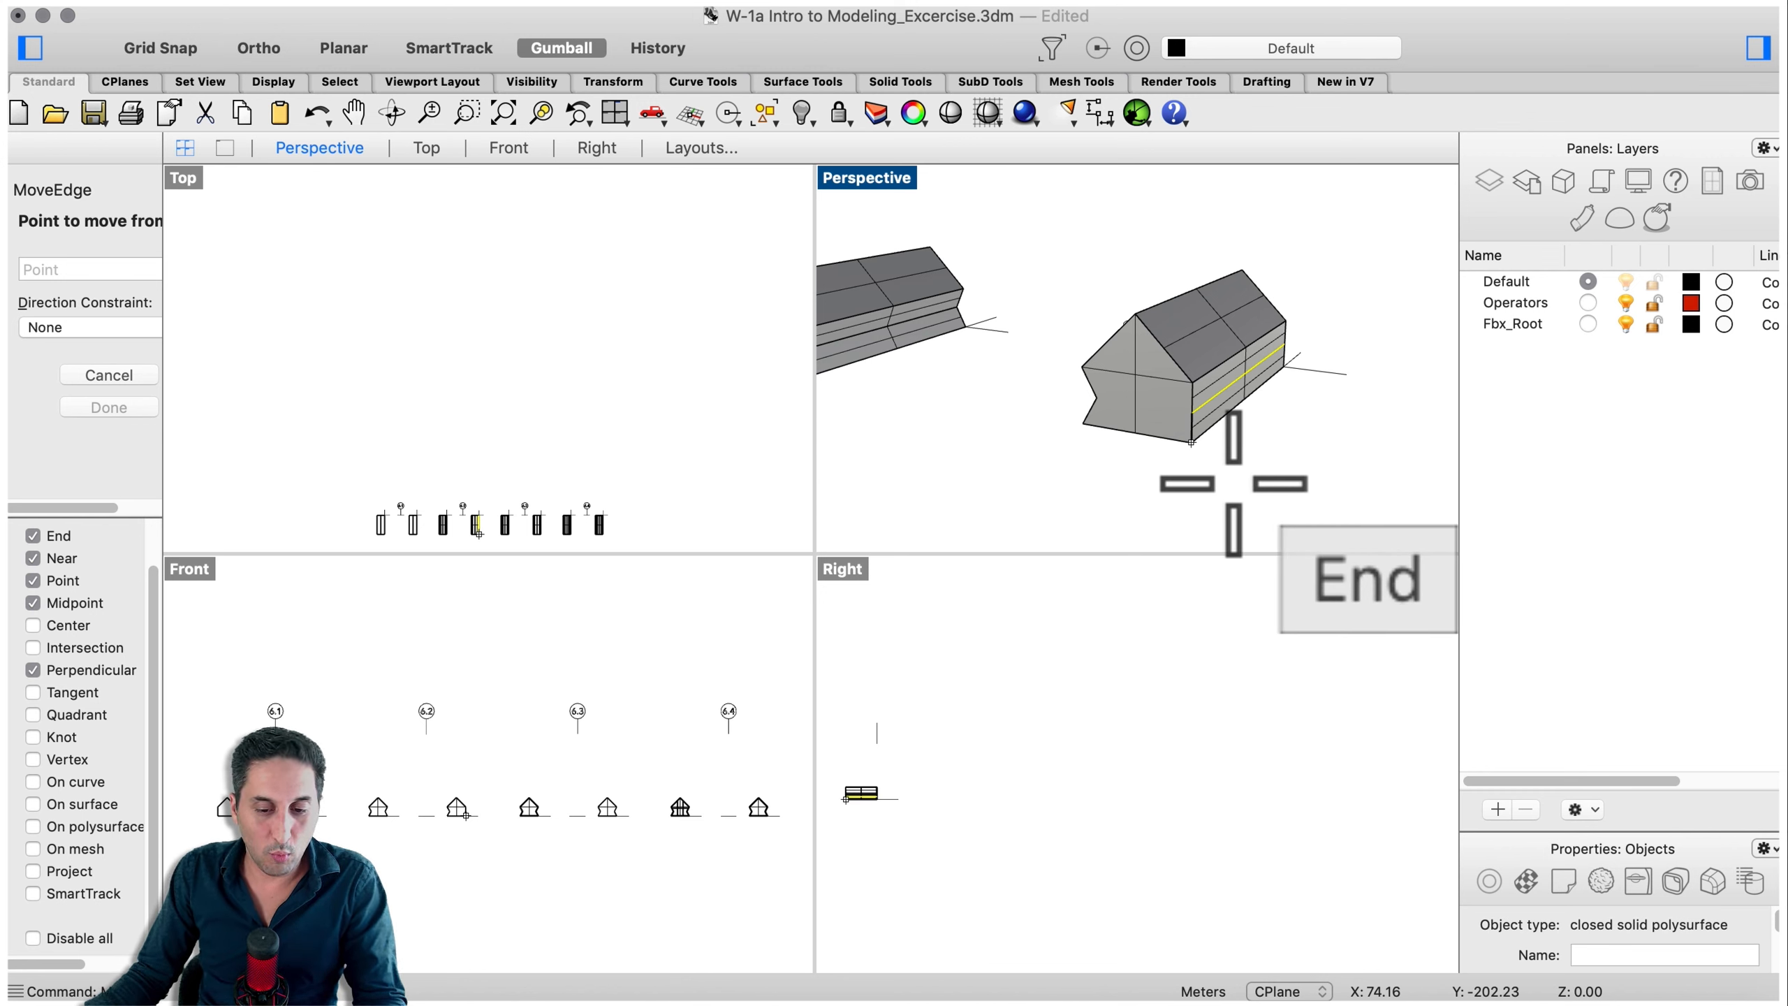
click(1191, 441)
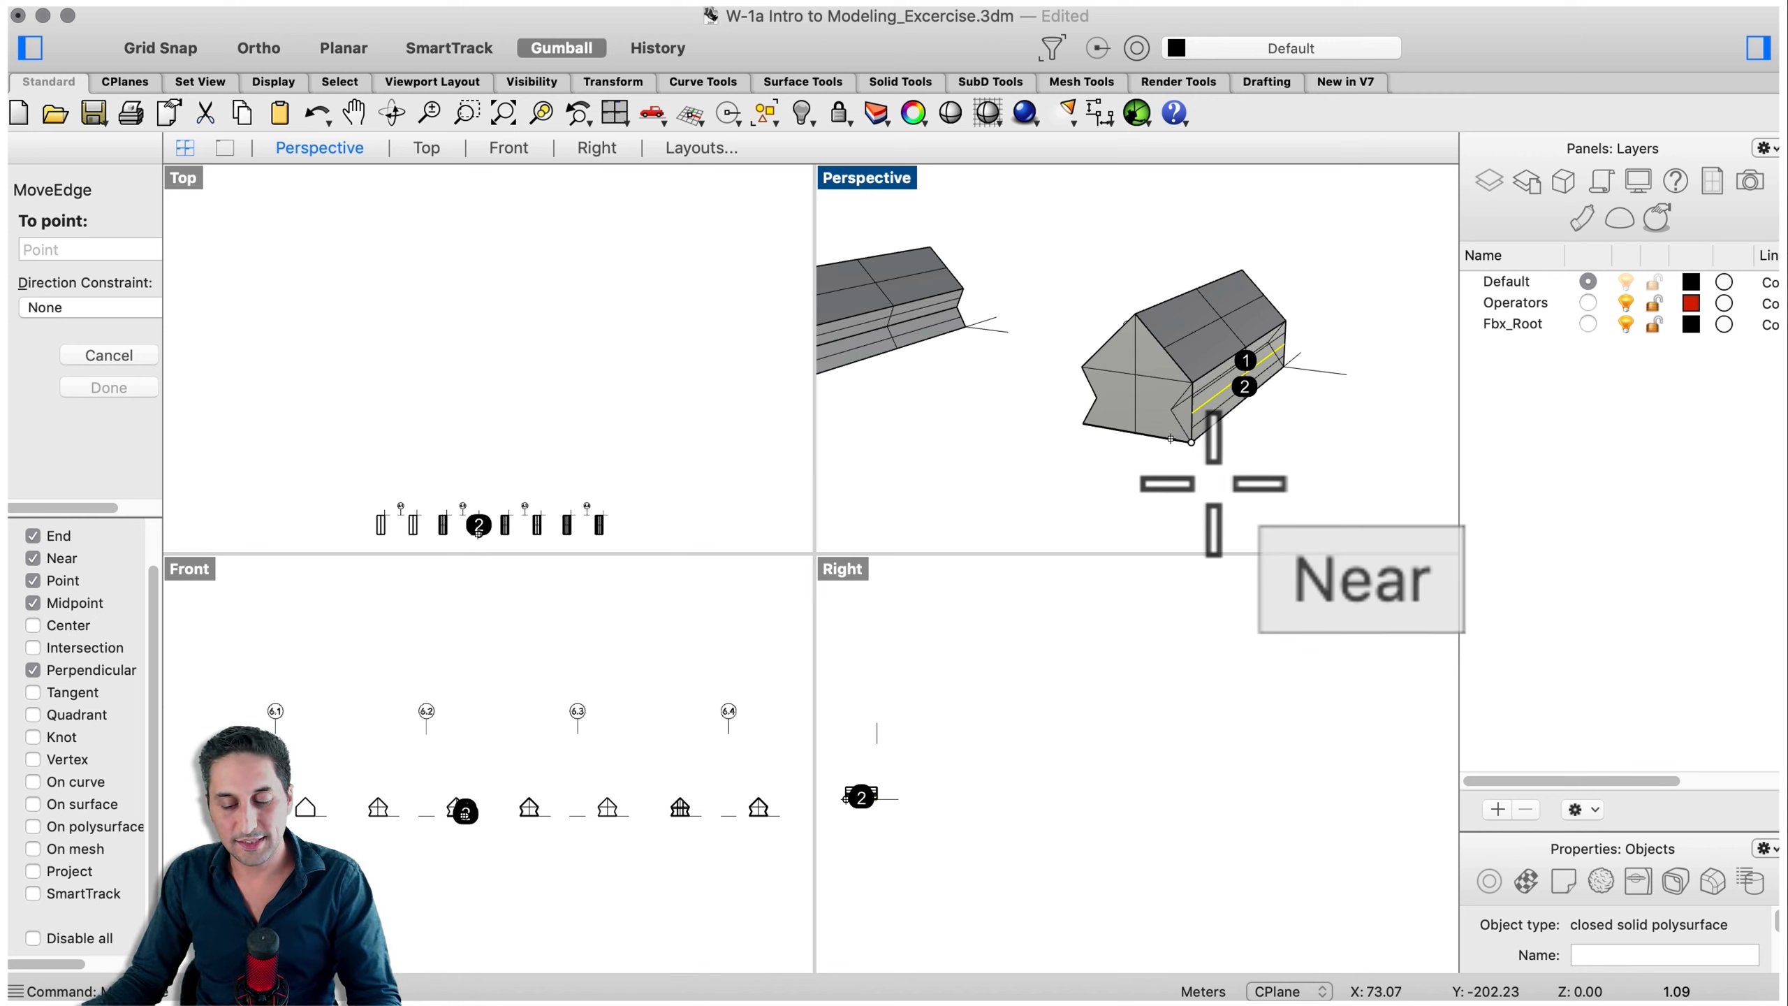
scroll(1214, 484, up, 3)
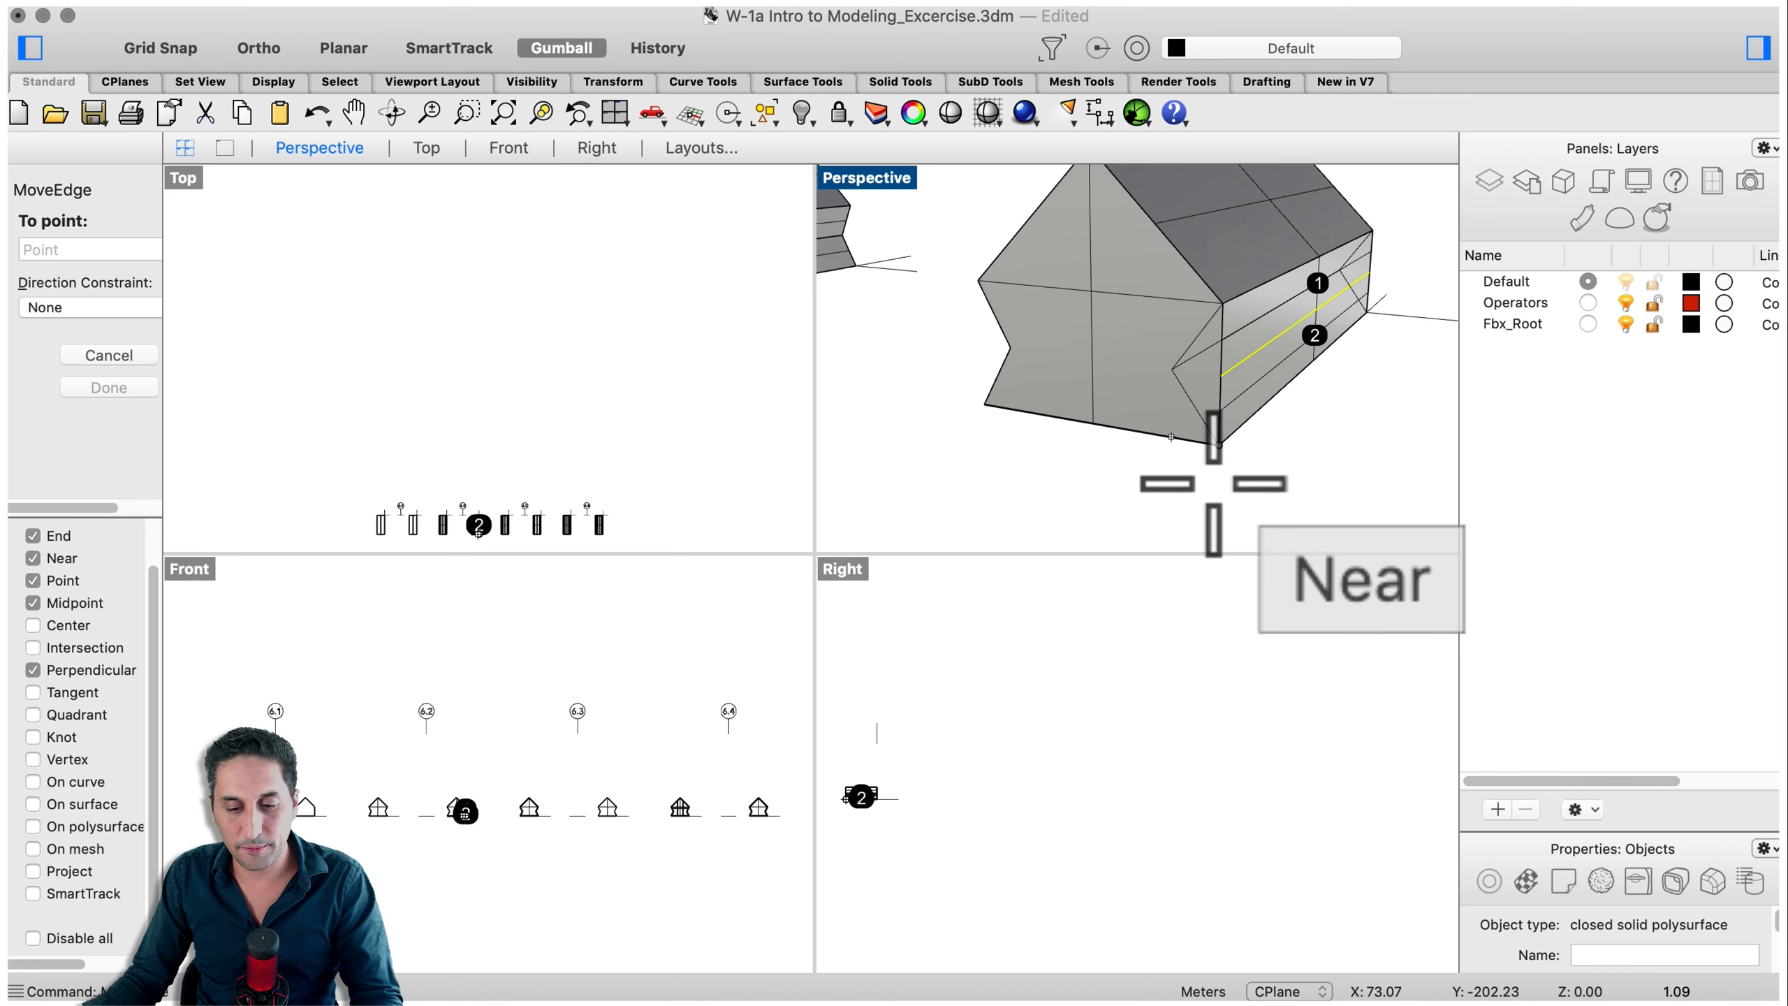
click(1171, 438)
scroll(1171, 437, down, 5)
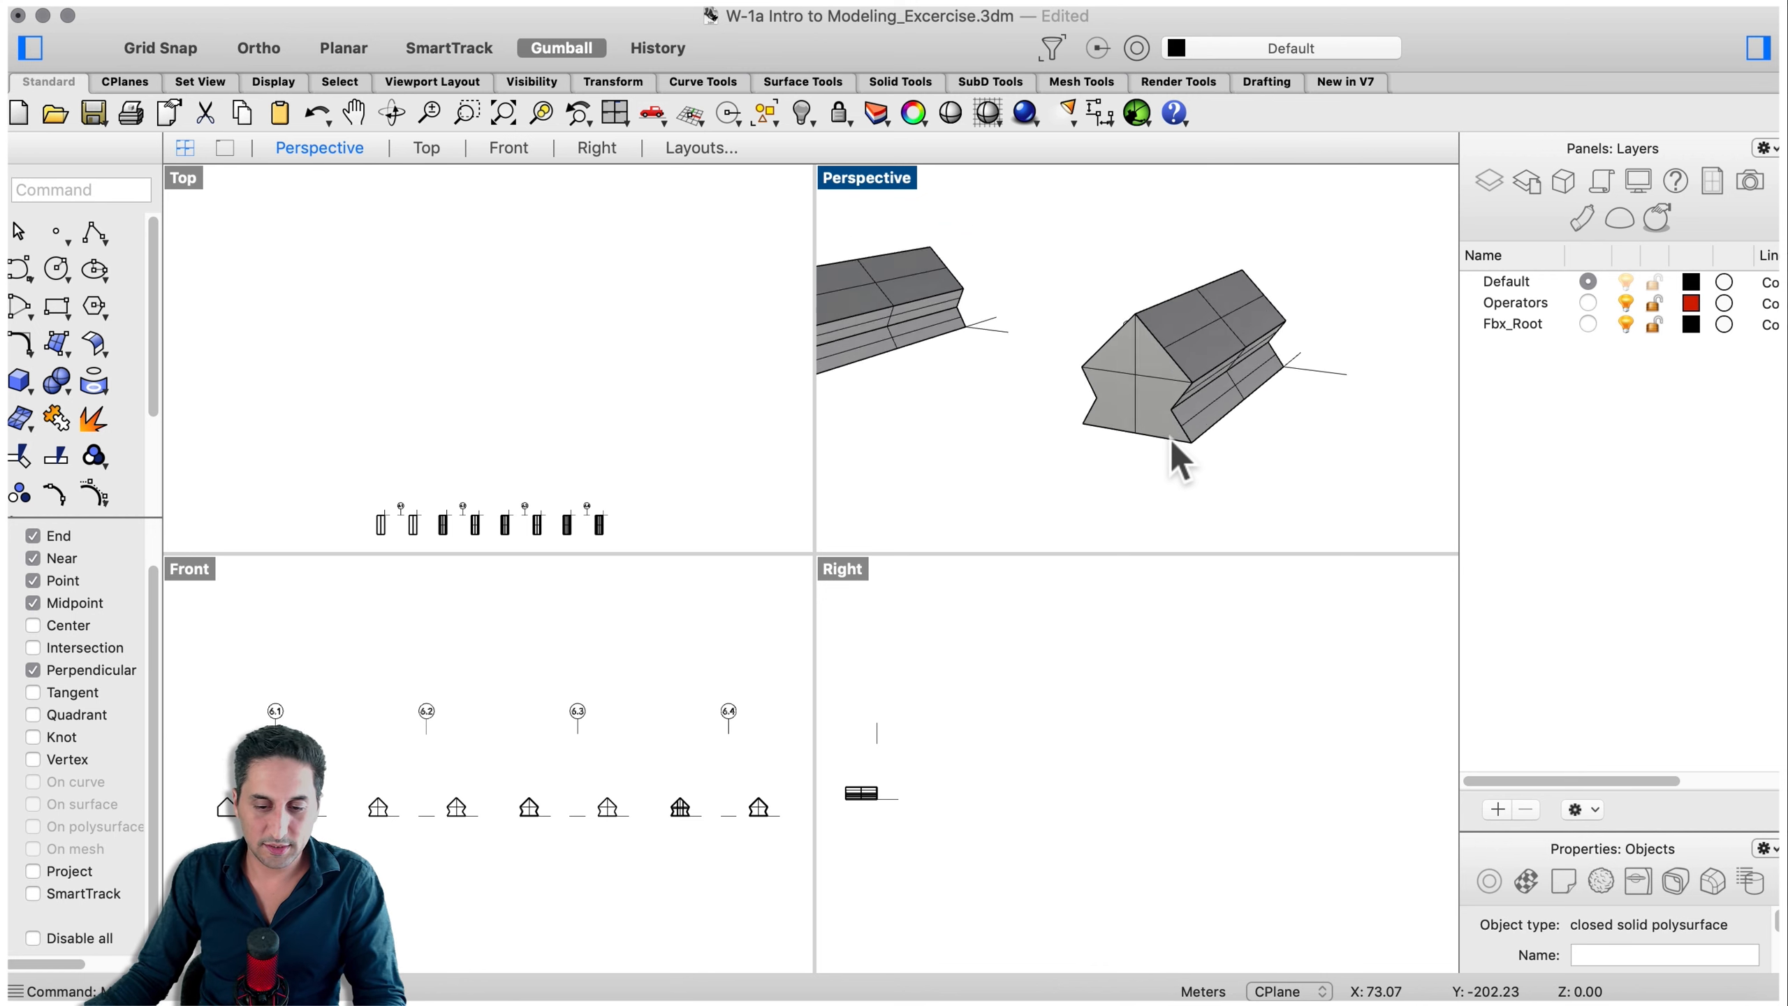
- Inspect the neighbouring house masses by selecting them one by one across the model
shift+right_drag(1084, 457, 1243, 454)
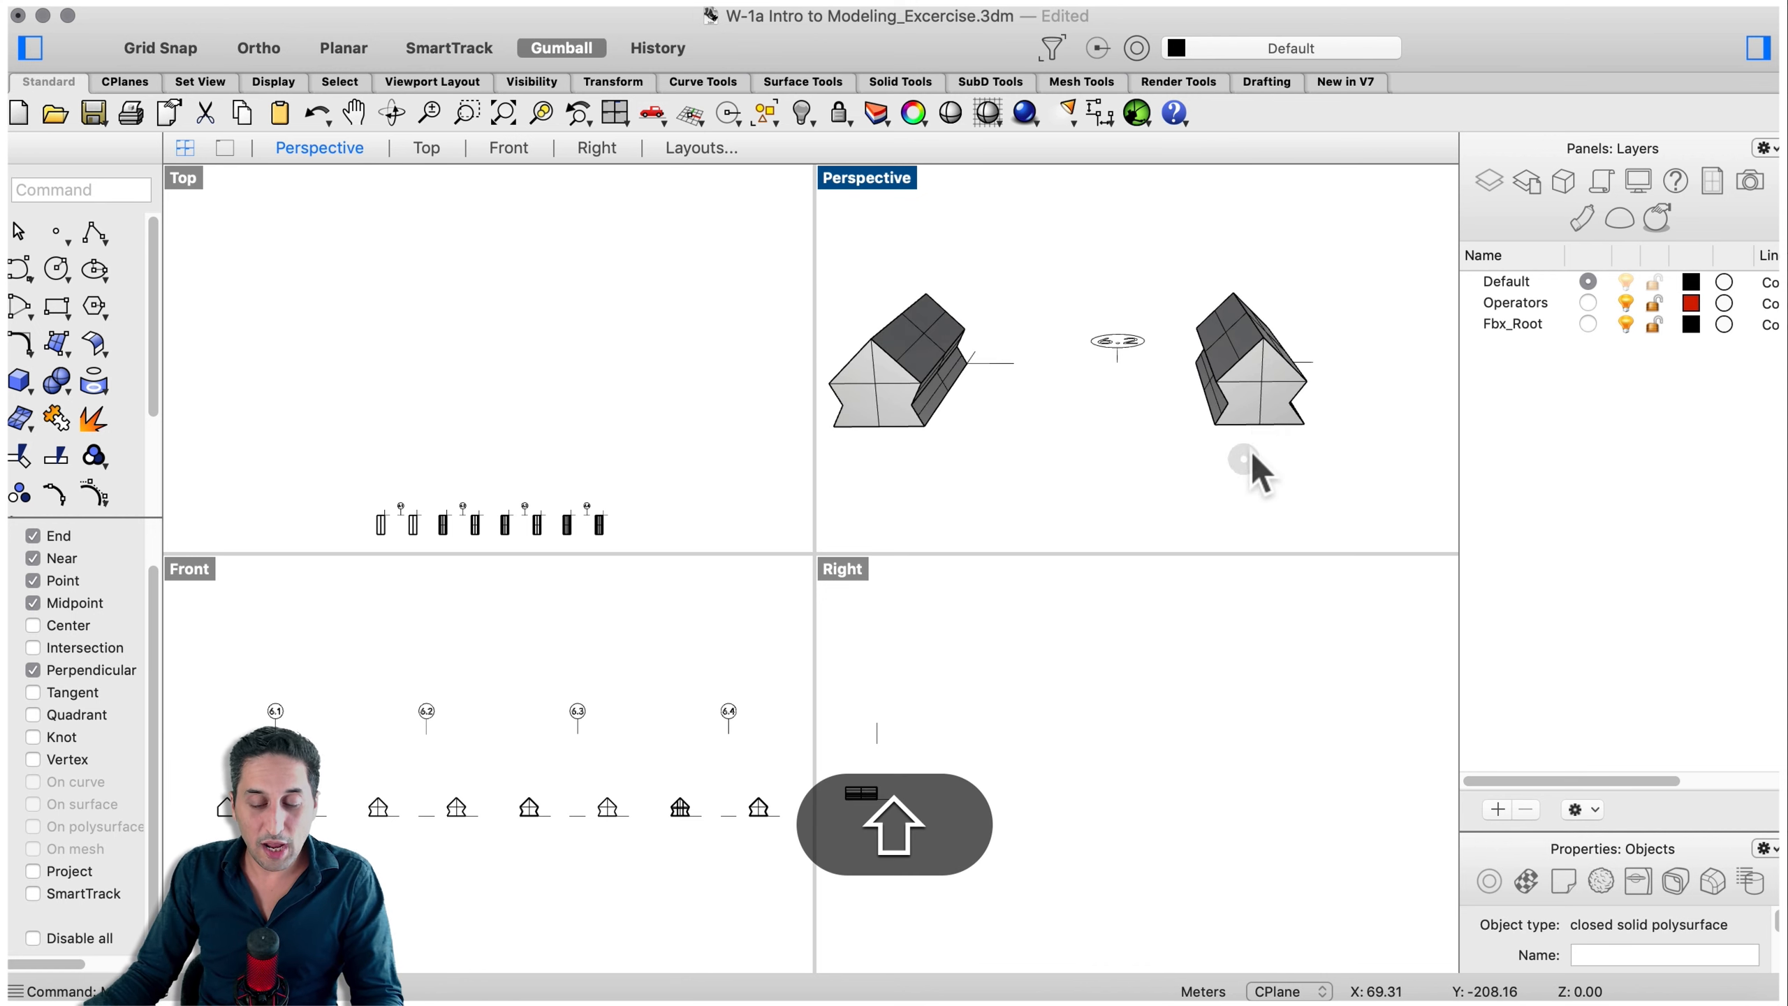
scroll(1258, 407, down, 5)
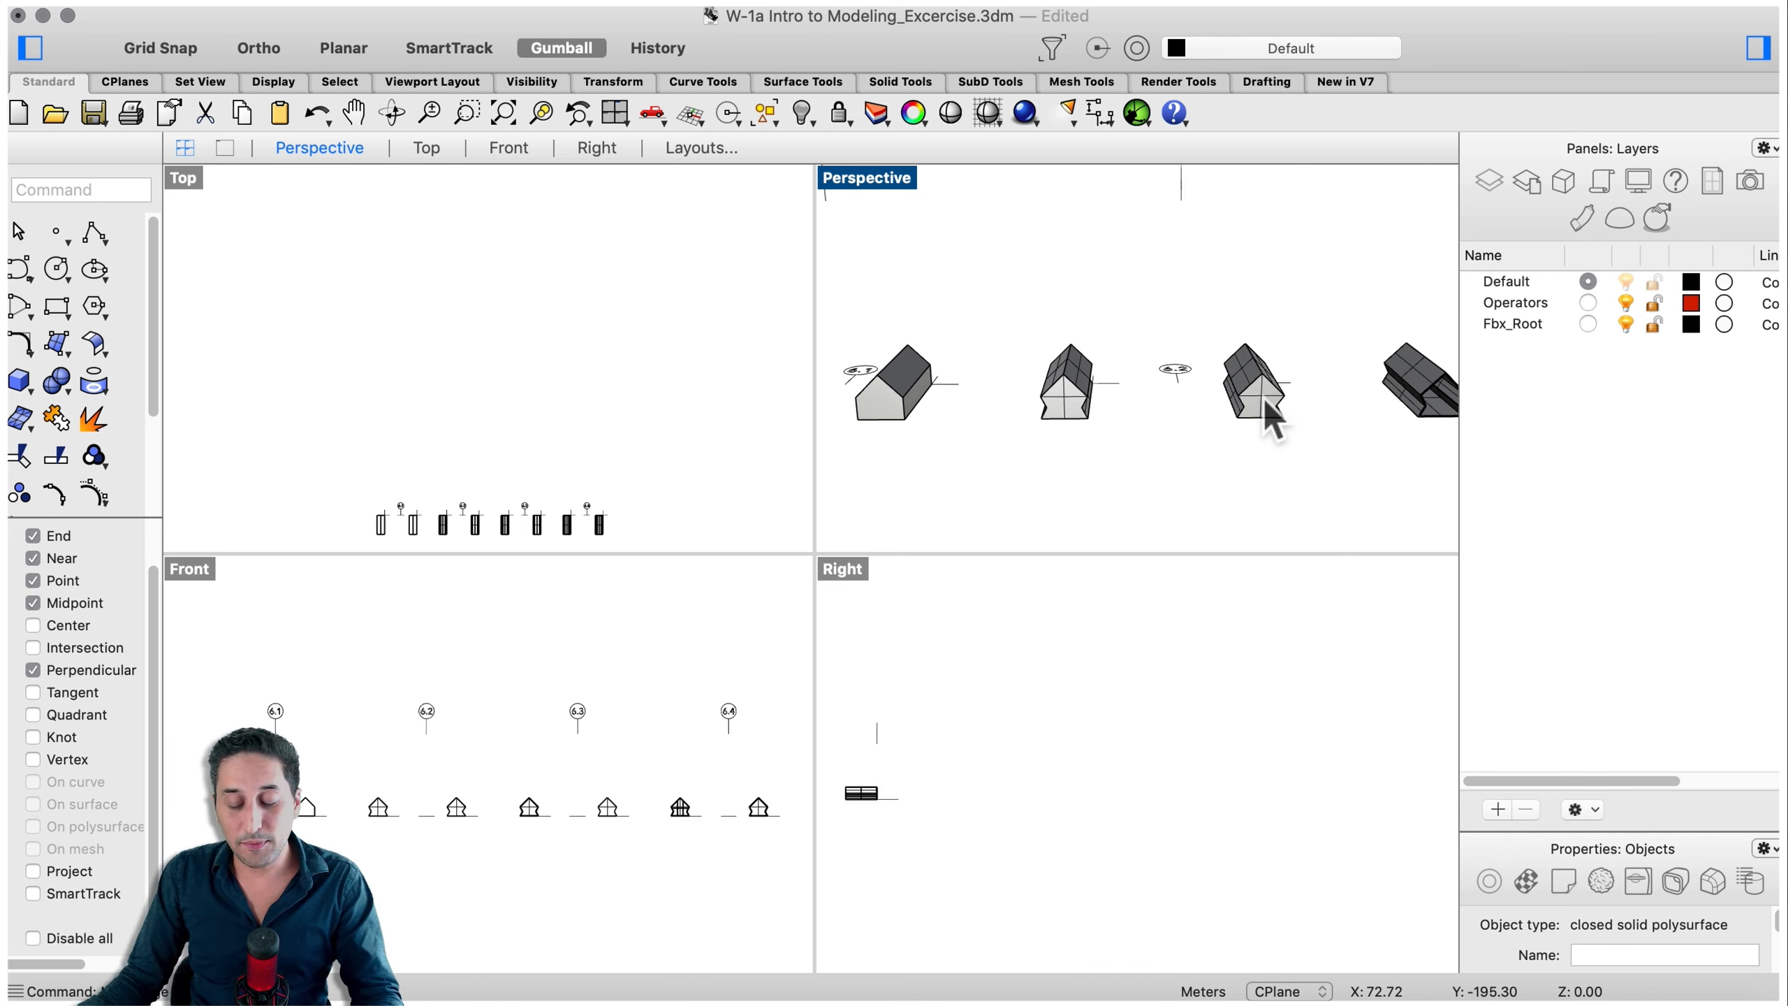
scroll(1177, 346, down, 2)
click(940, 384)
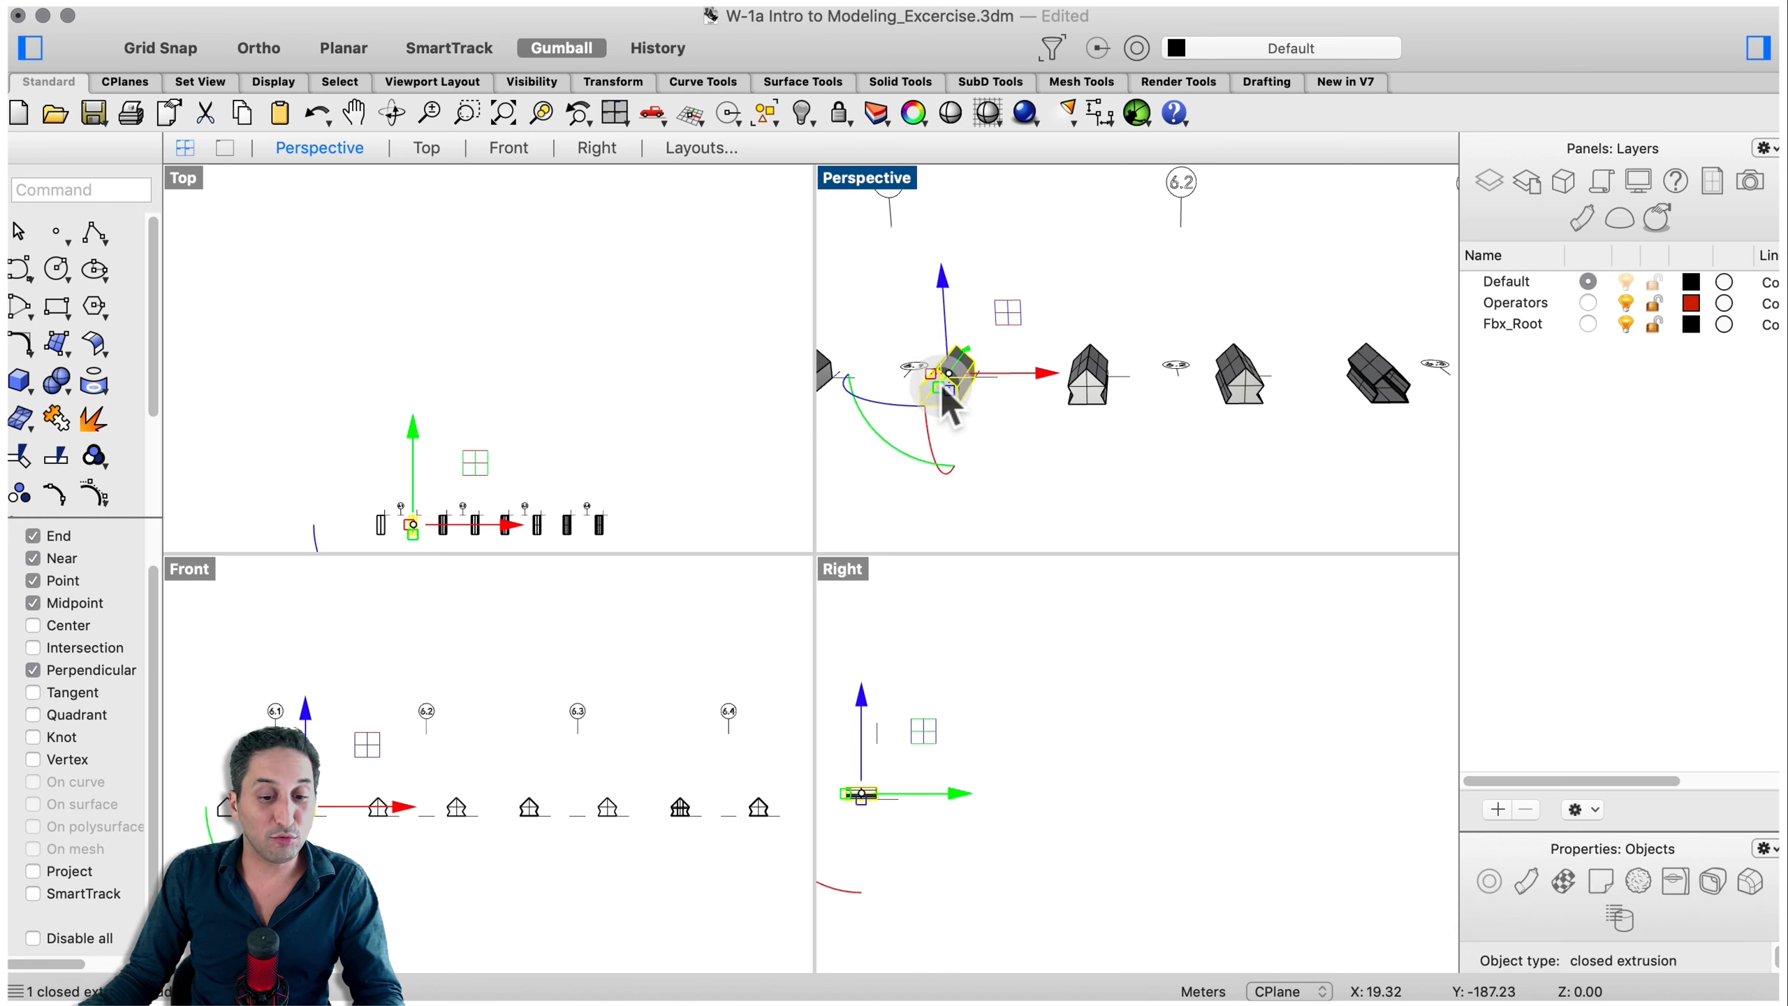
click(997, 444)
click(999, 450)
click(1265, 411)
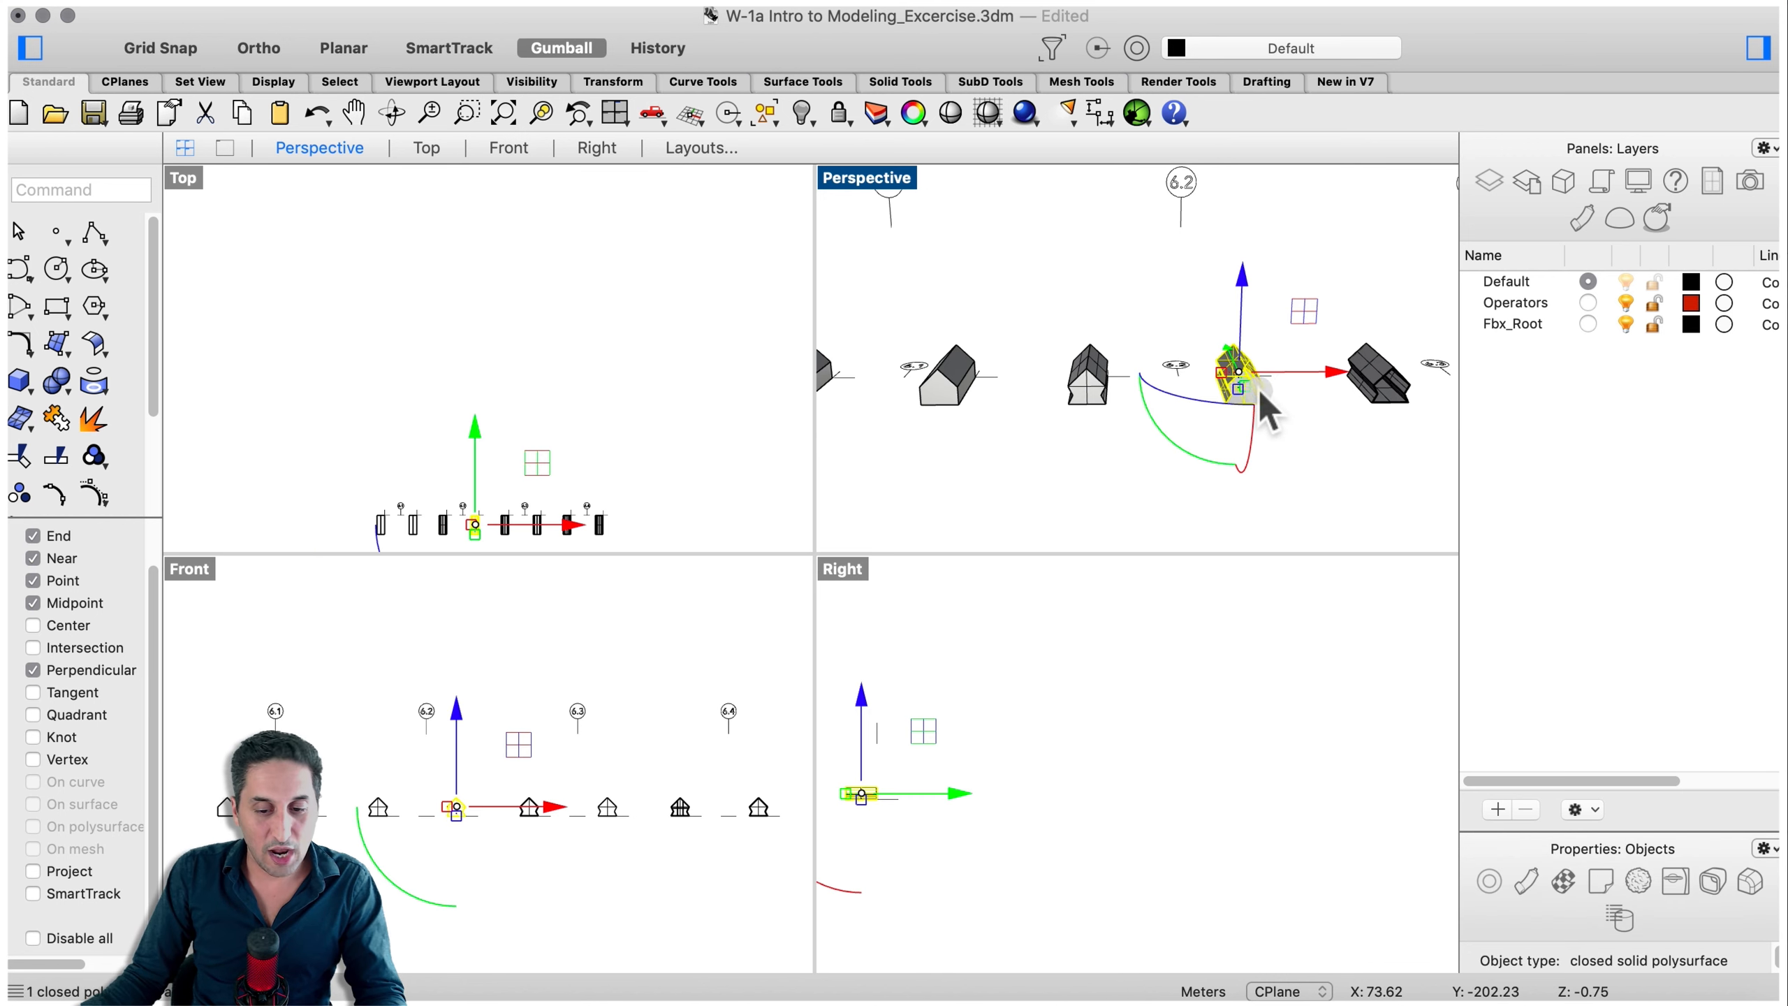
click(1282, 442)
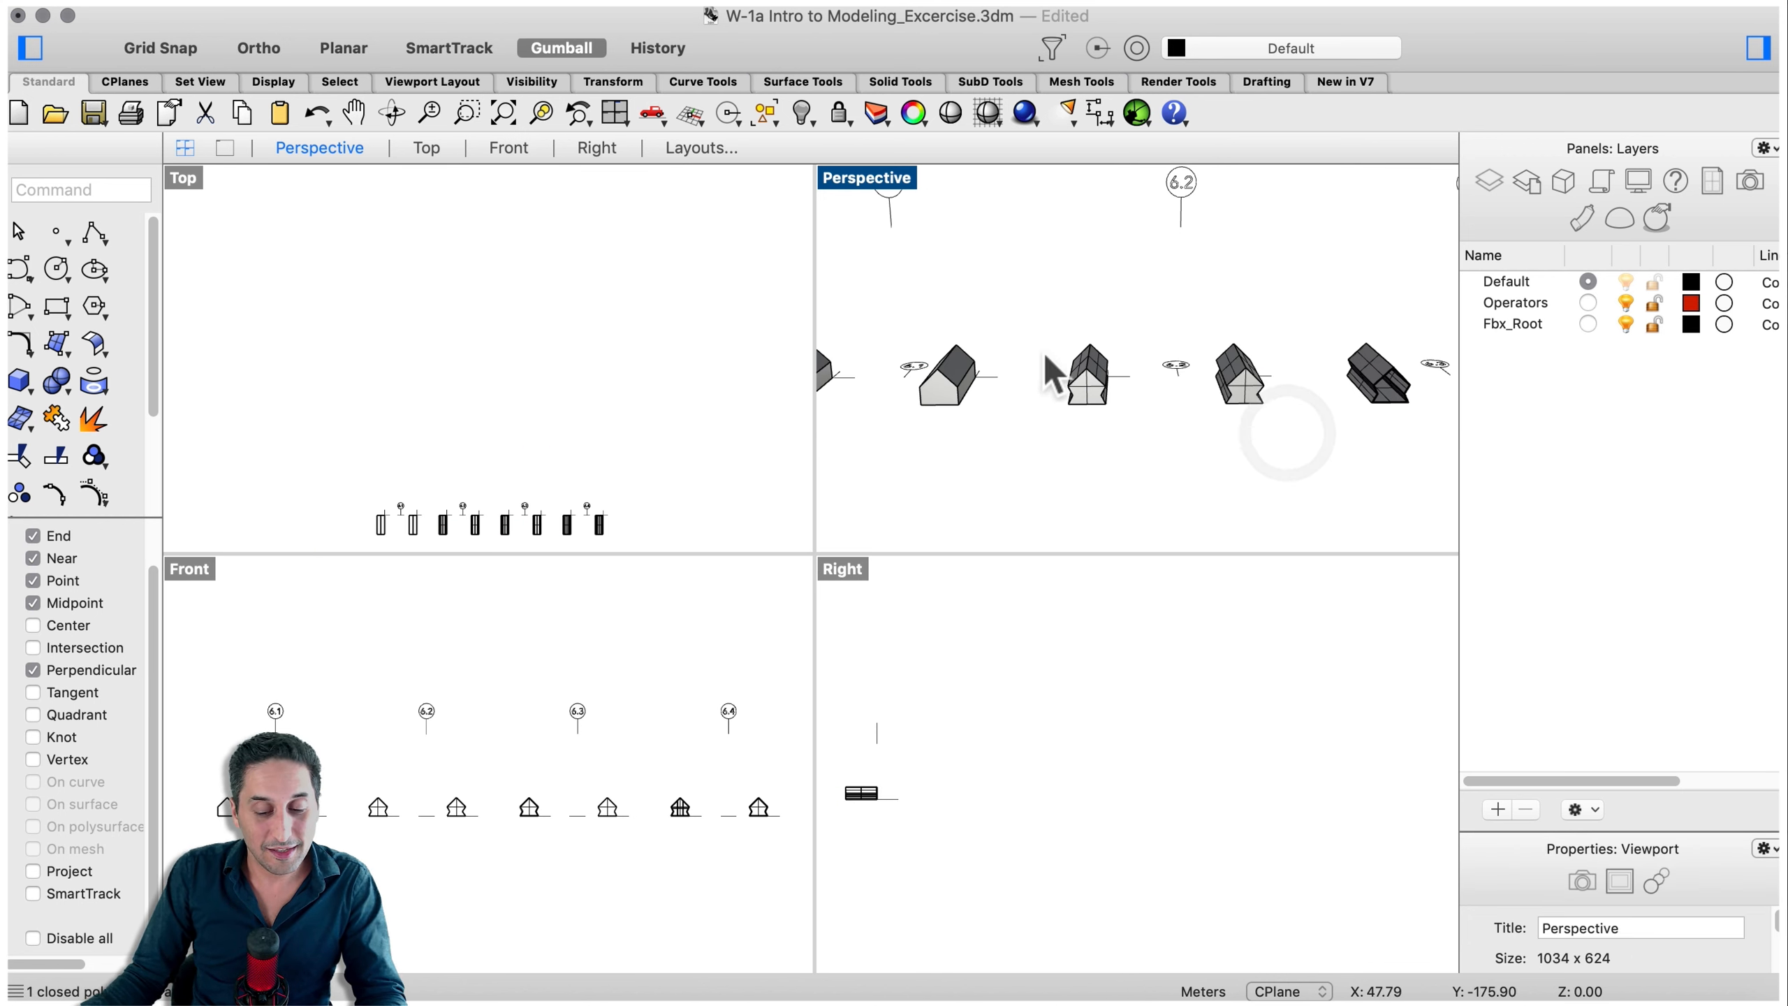
click(947, 393)
click(944, 389)
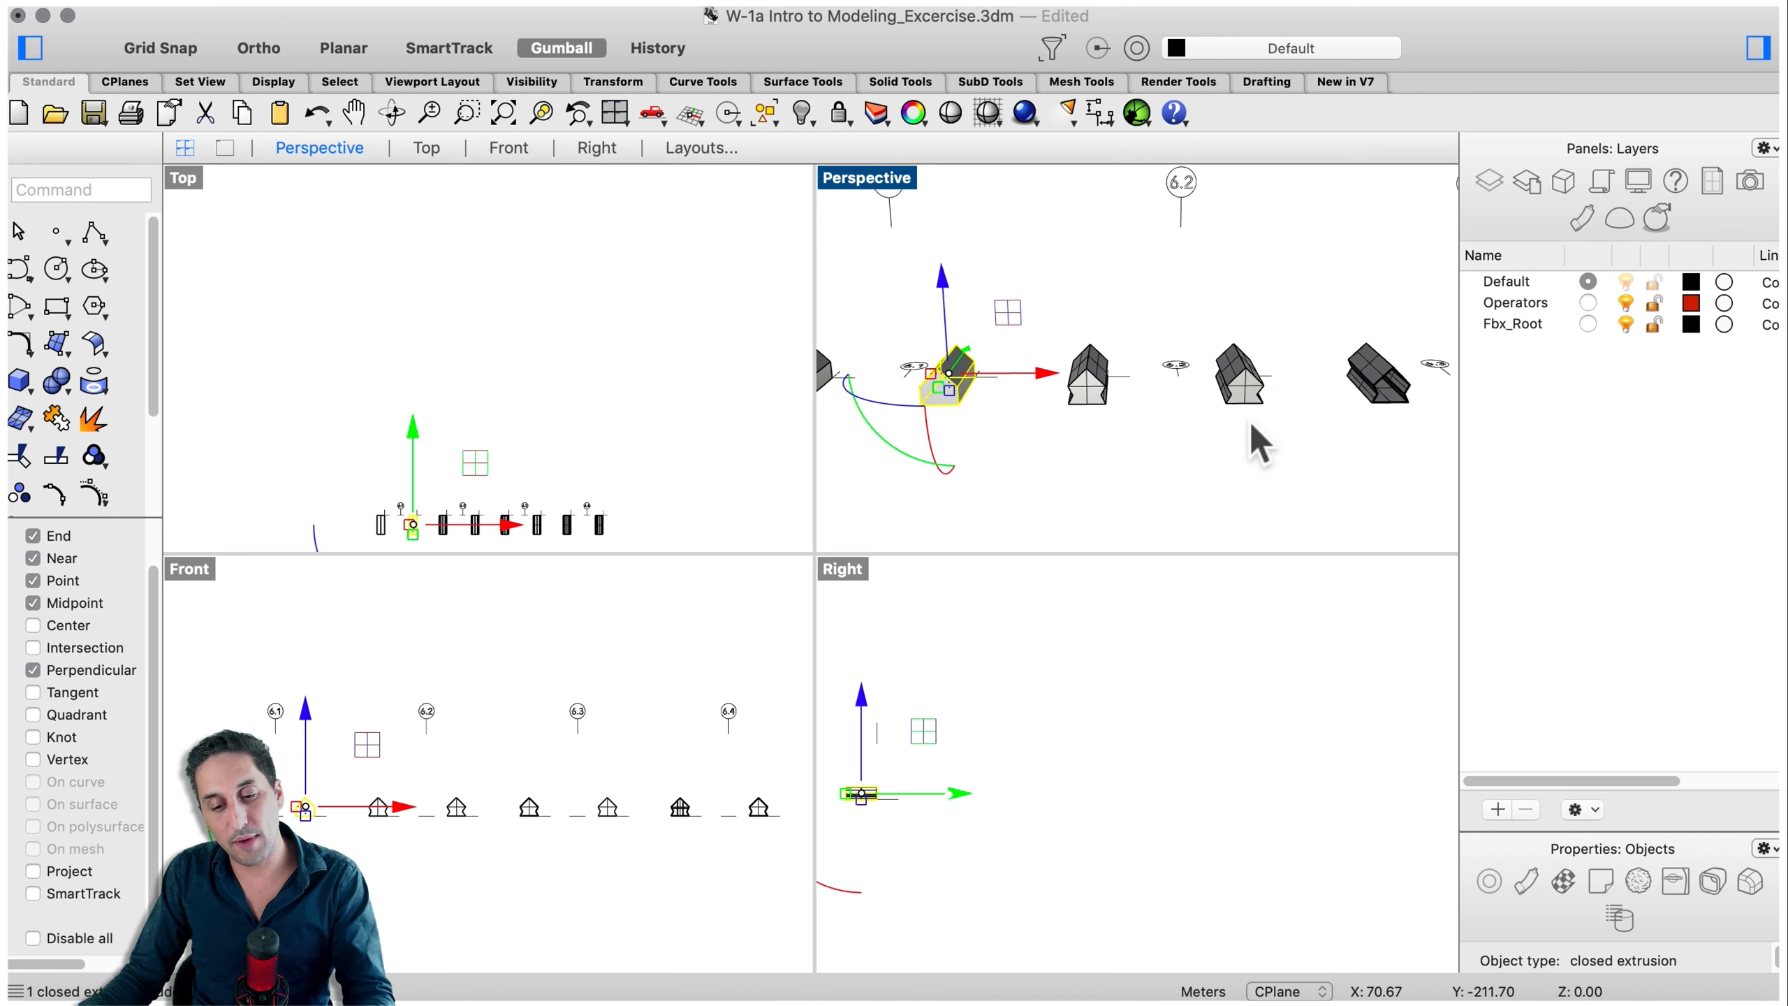
scroll(1263, 359, up, 2)
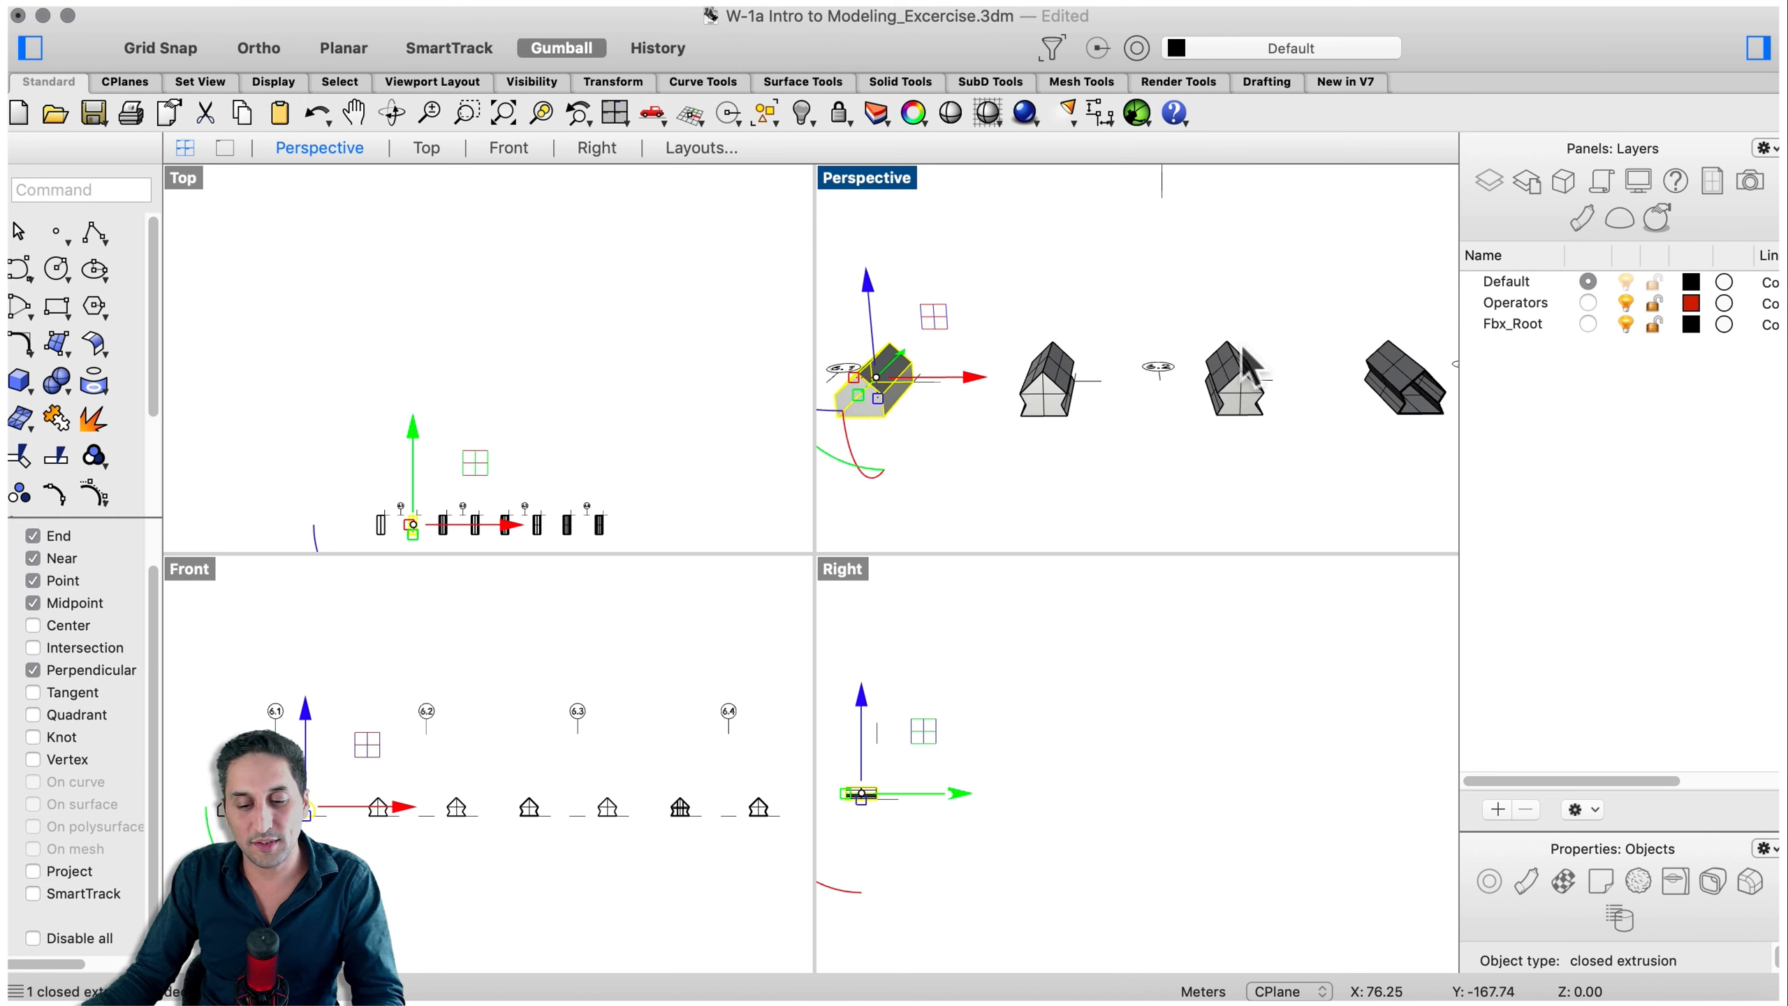
click(1236, 463)
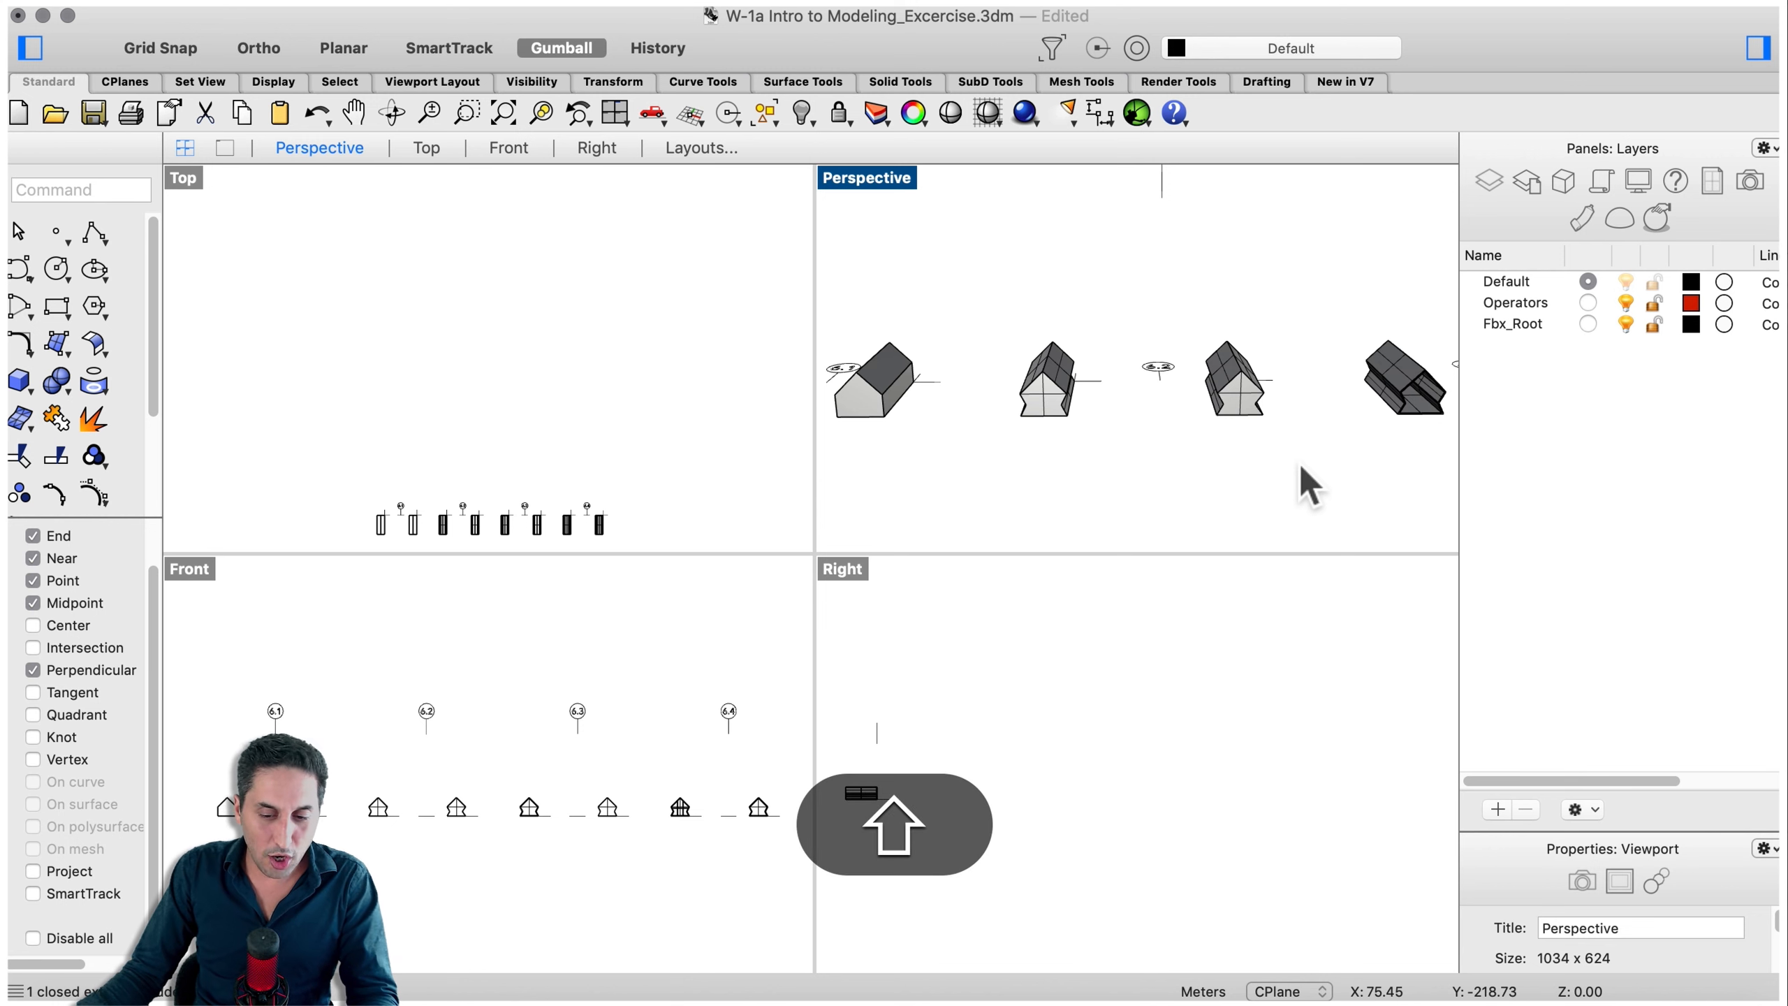
shift+right_drag(1298, 467, 1046, 499)
shift+click(972, 432)
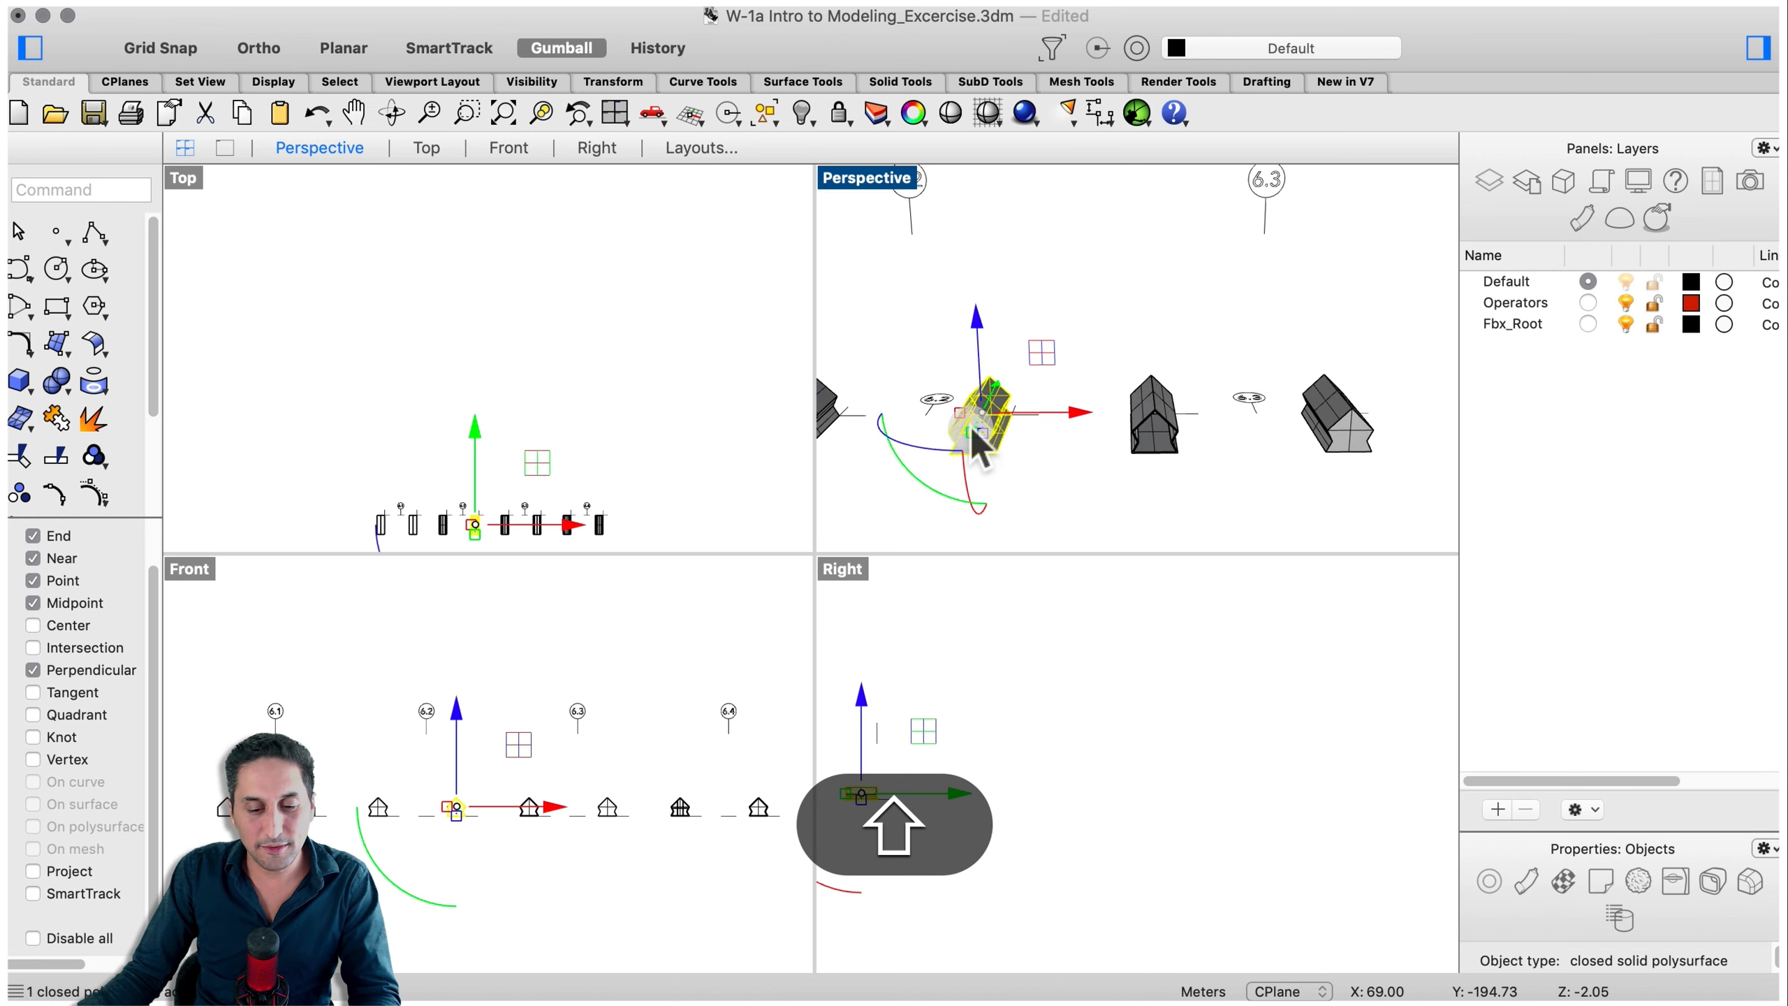
click(1084, 475)
- Orbit around the reshaped house to examine its stepped walls from several angles
scroll(1115, 435, up, 3)
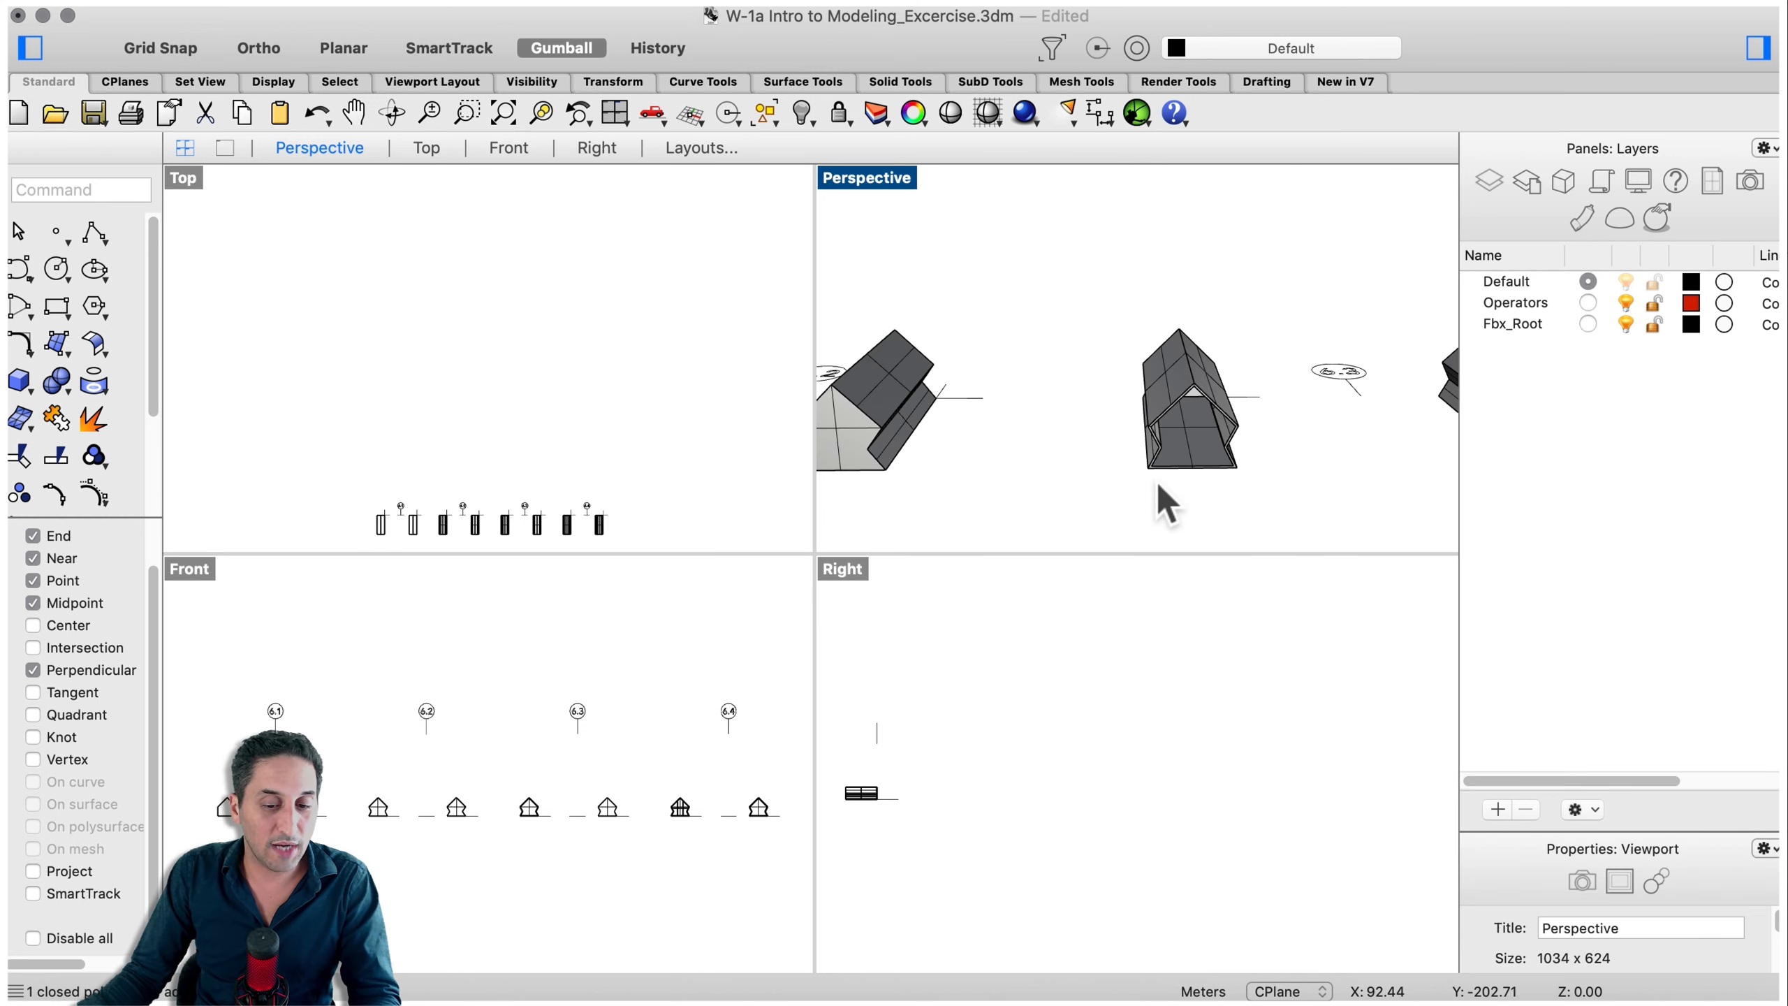
right_drag(1115, 515, 1255, 479)
click(1250, 475)
scroll(1183, 419, down, 6)
scroll(1356, 396, up, 4)
click(1200, 485)
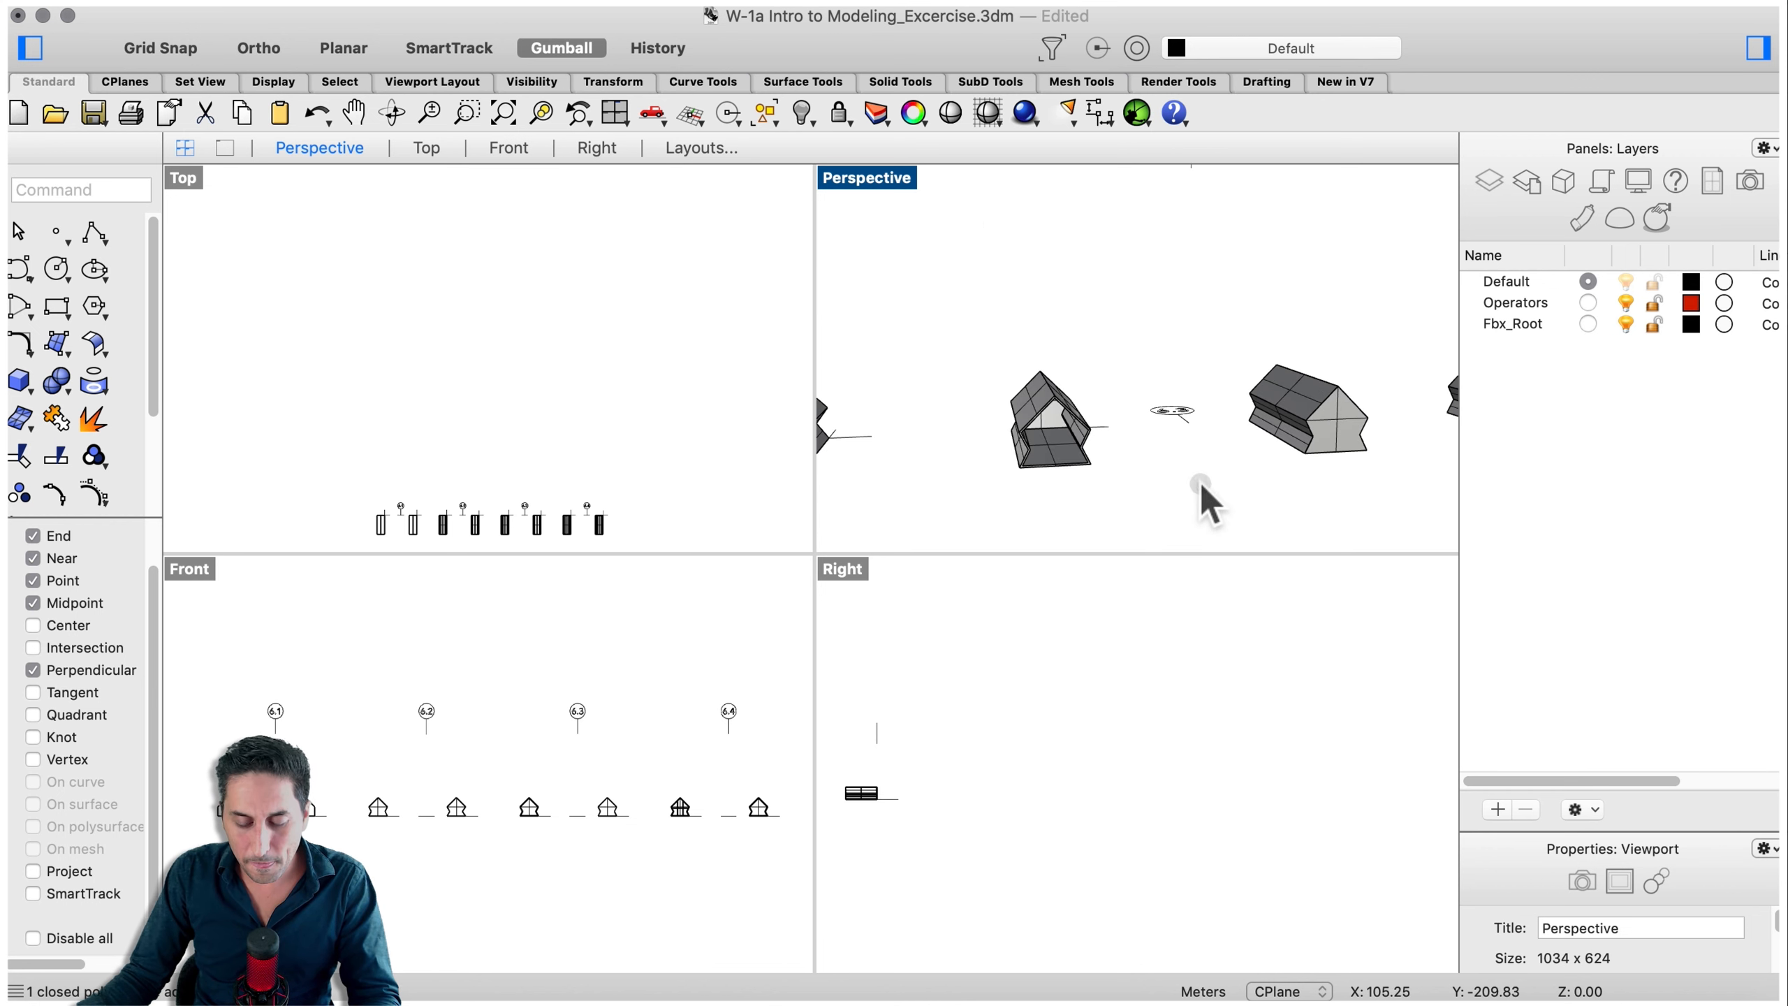
right_drag(1144, 481, 1072, 402)
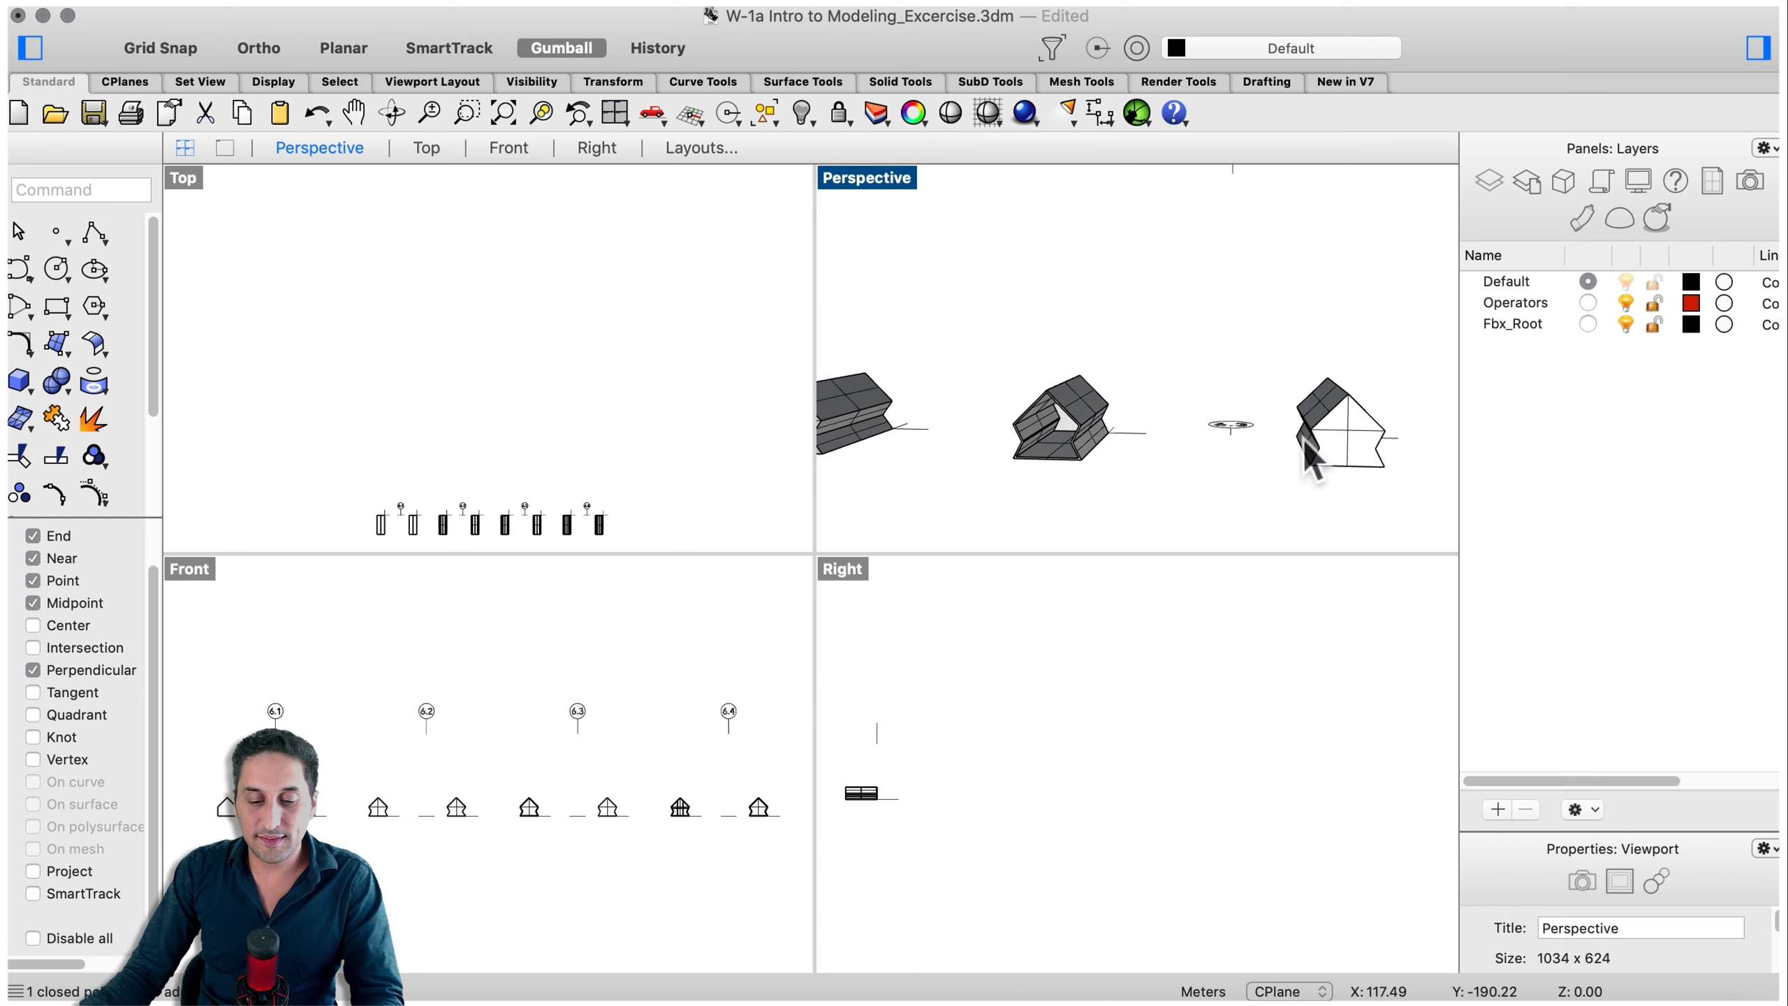
right_drag(1022, 451, 1039, 417)
right_drag(1293, 468, 1299, 399)
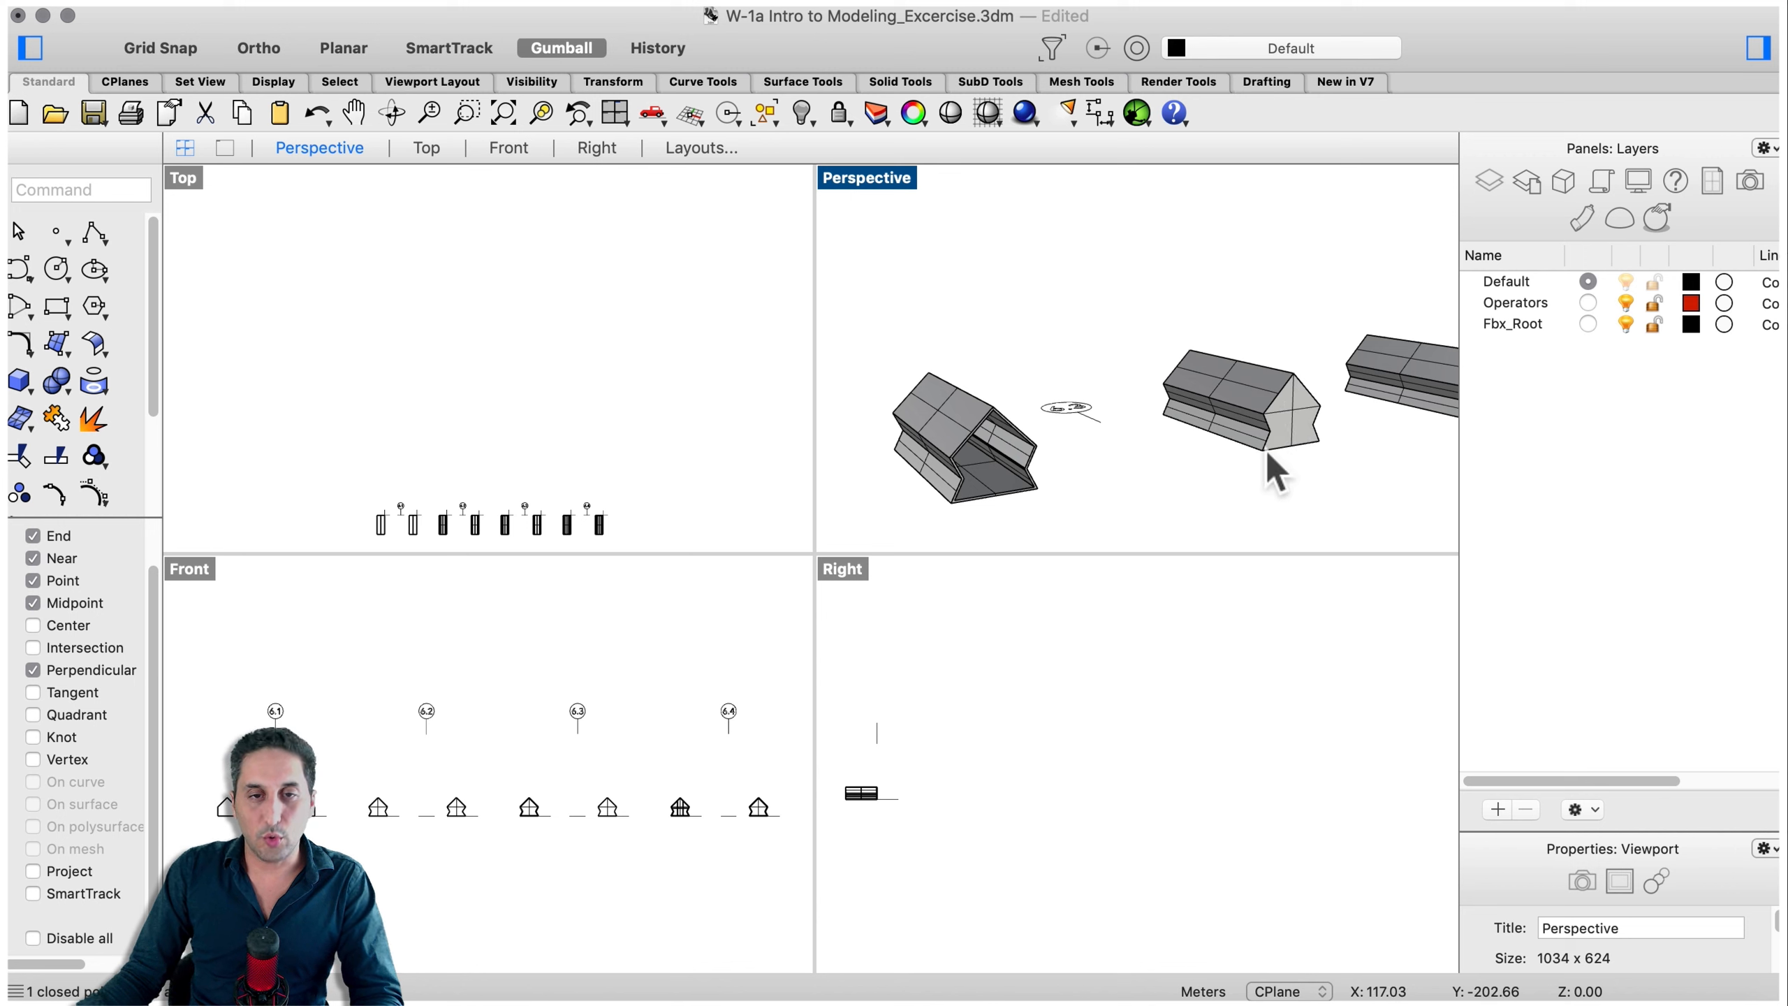
right_drag(1265, 470, 1266, 482)
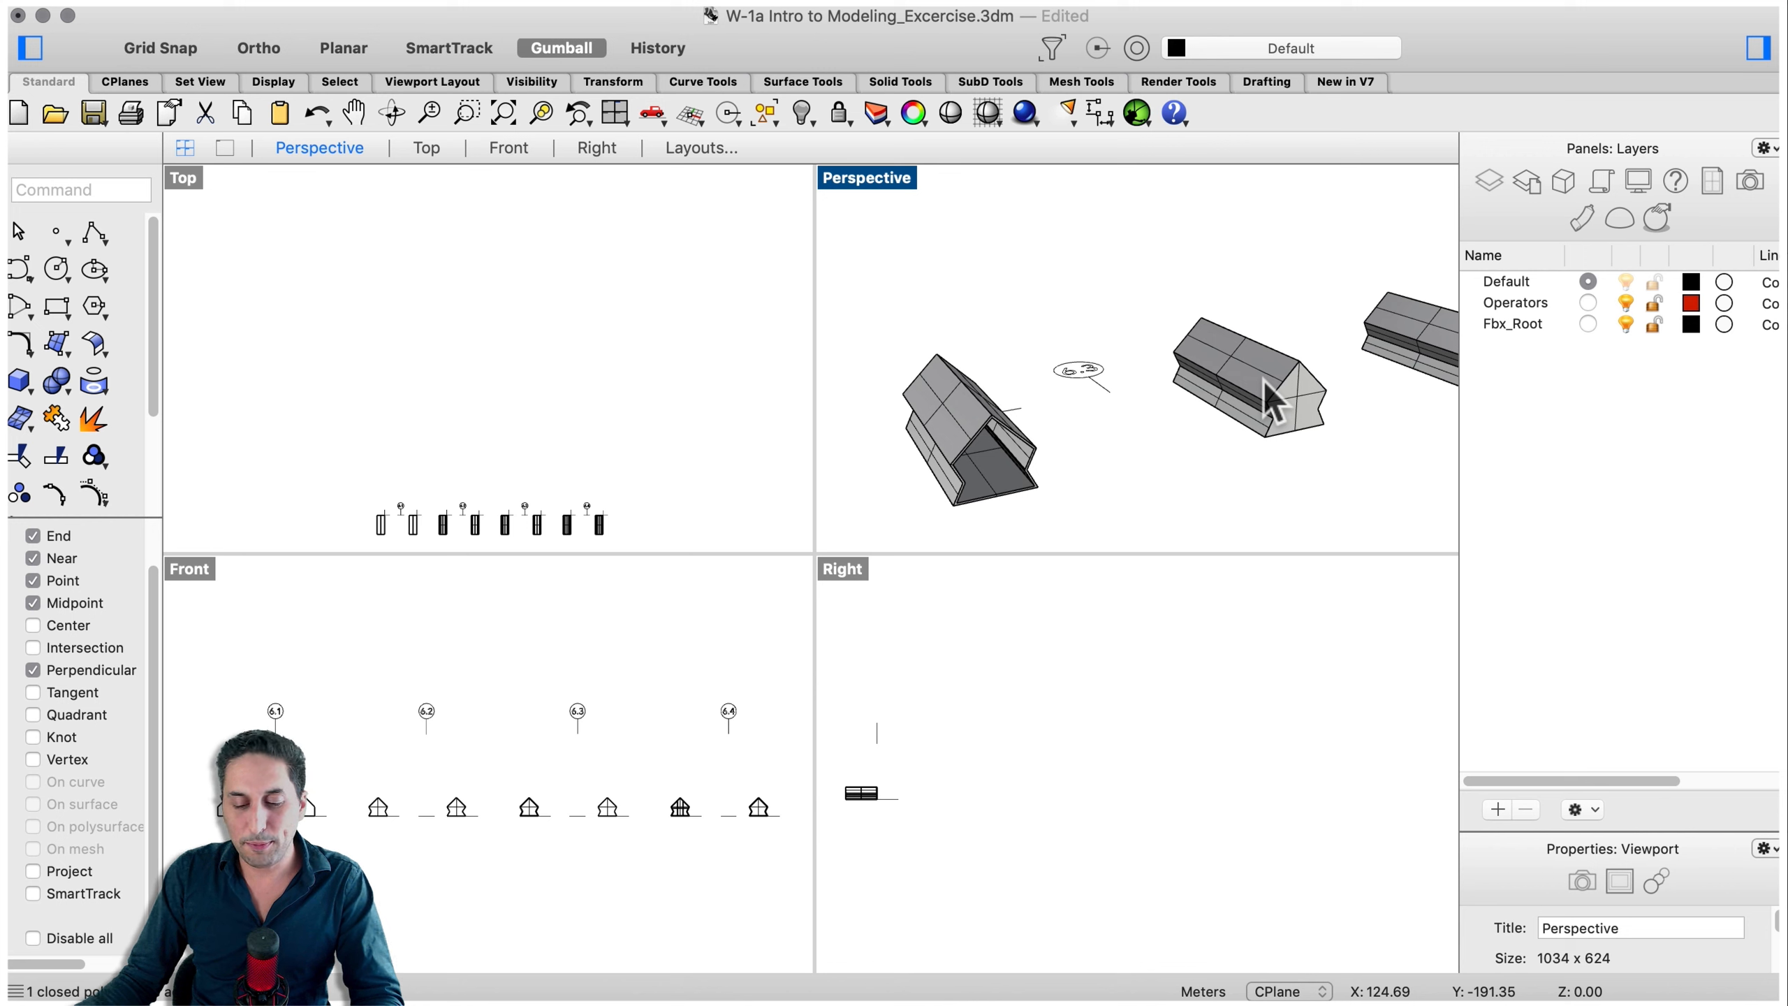
scroll(1028, 454, up, 3)
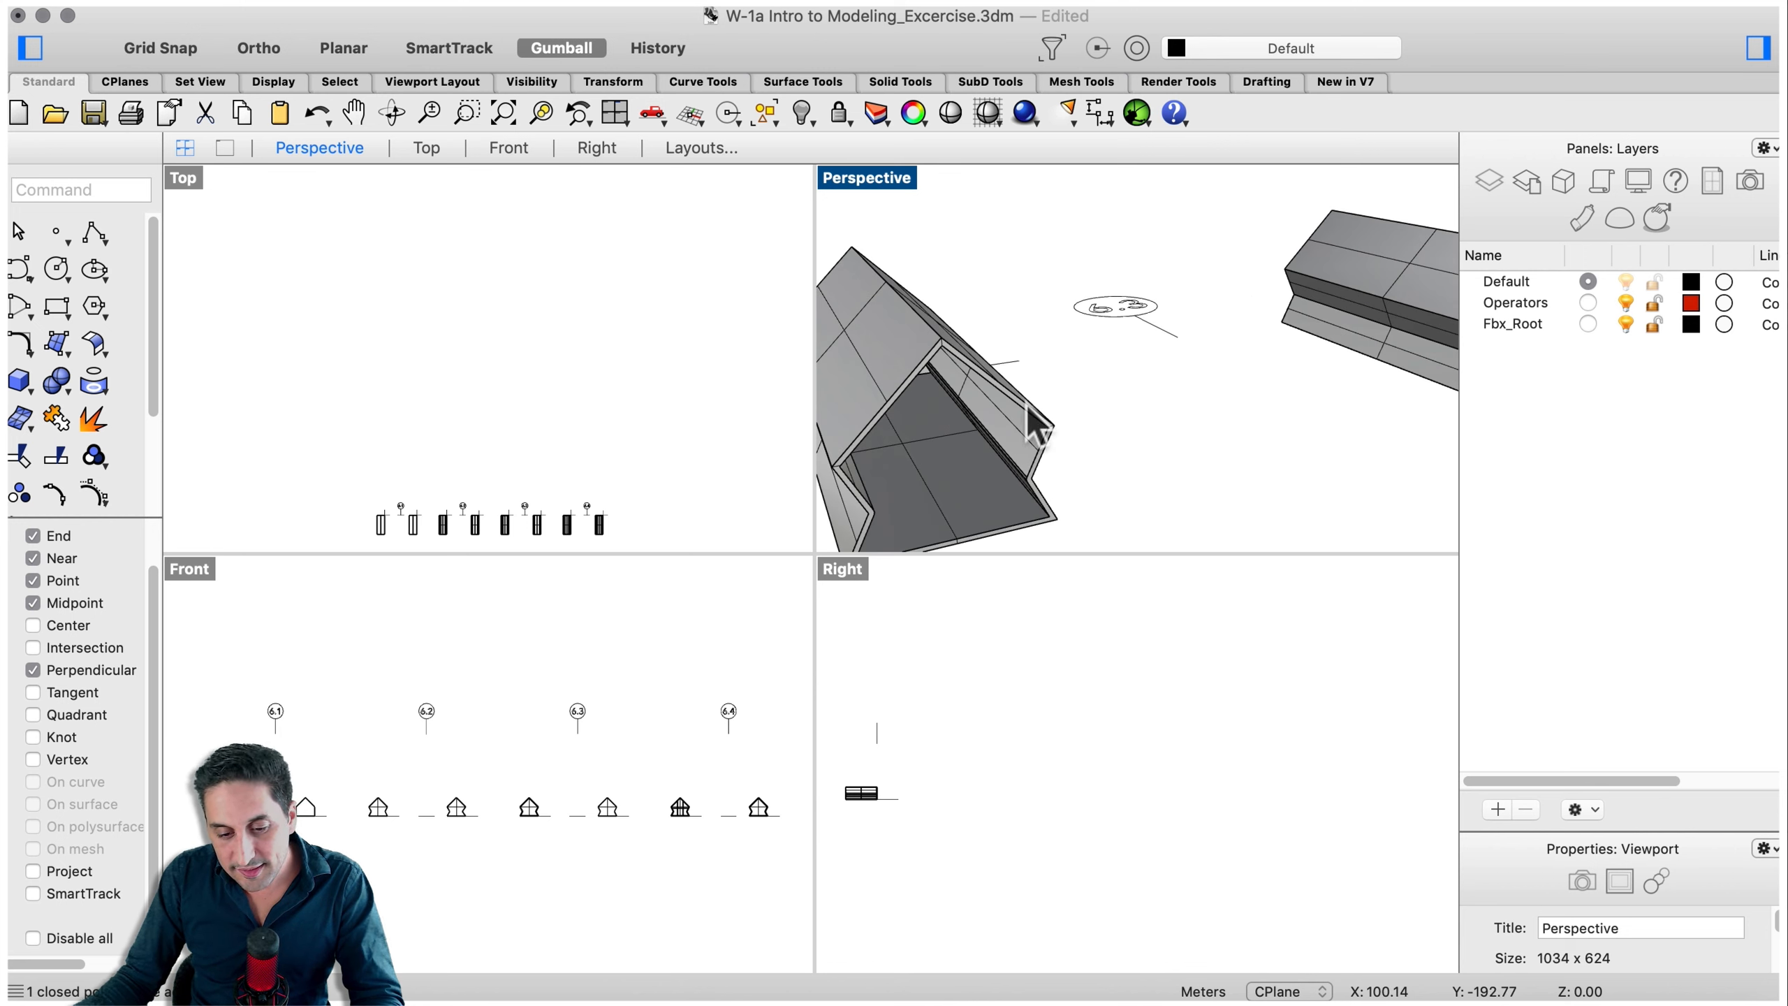
scroll(1104, 372, down, 3)
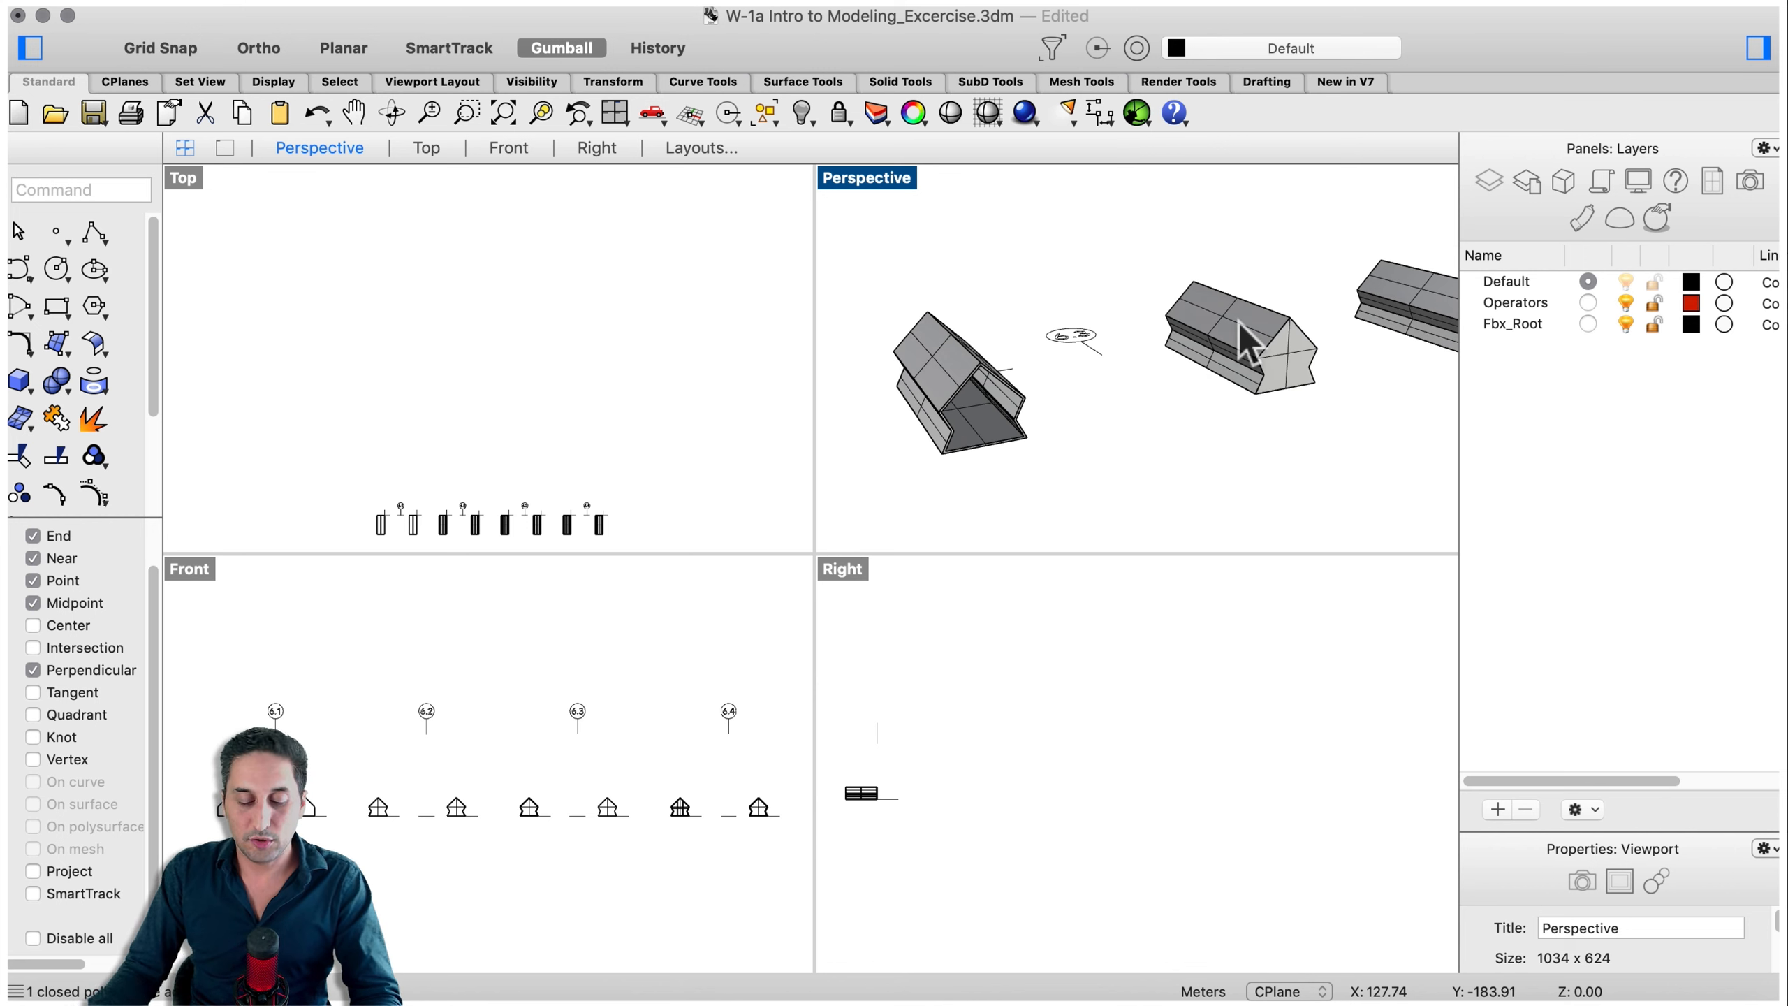
- Offset the reshaped house solid 0.2 with OffsetSrf, flipping the offset direction of several of its faces
text(O)
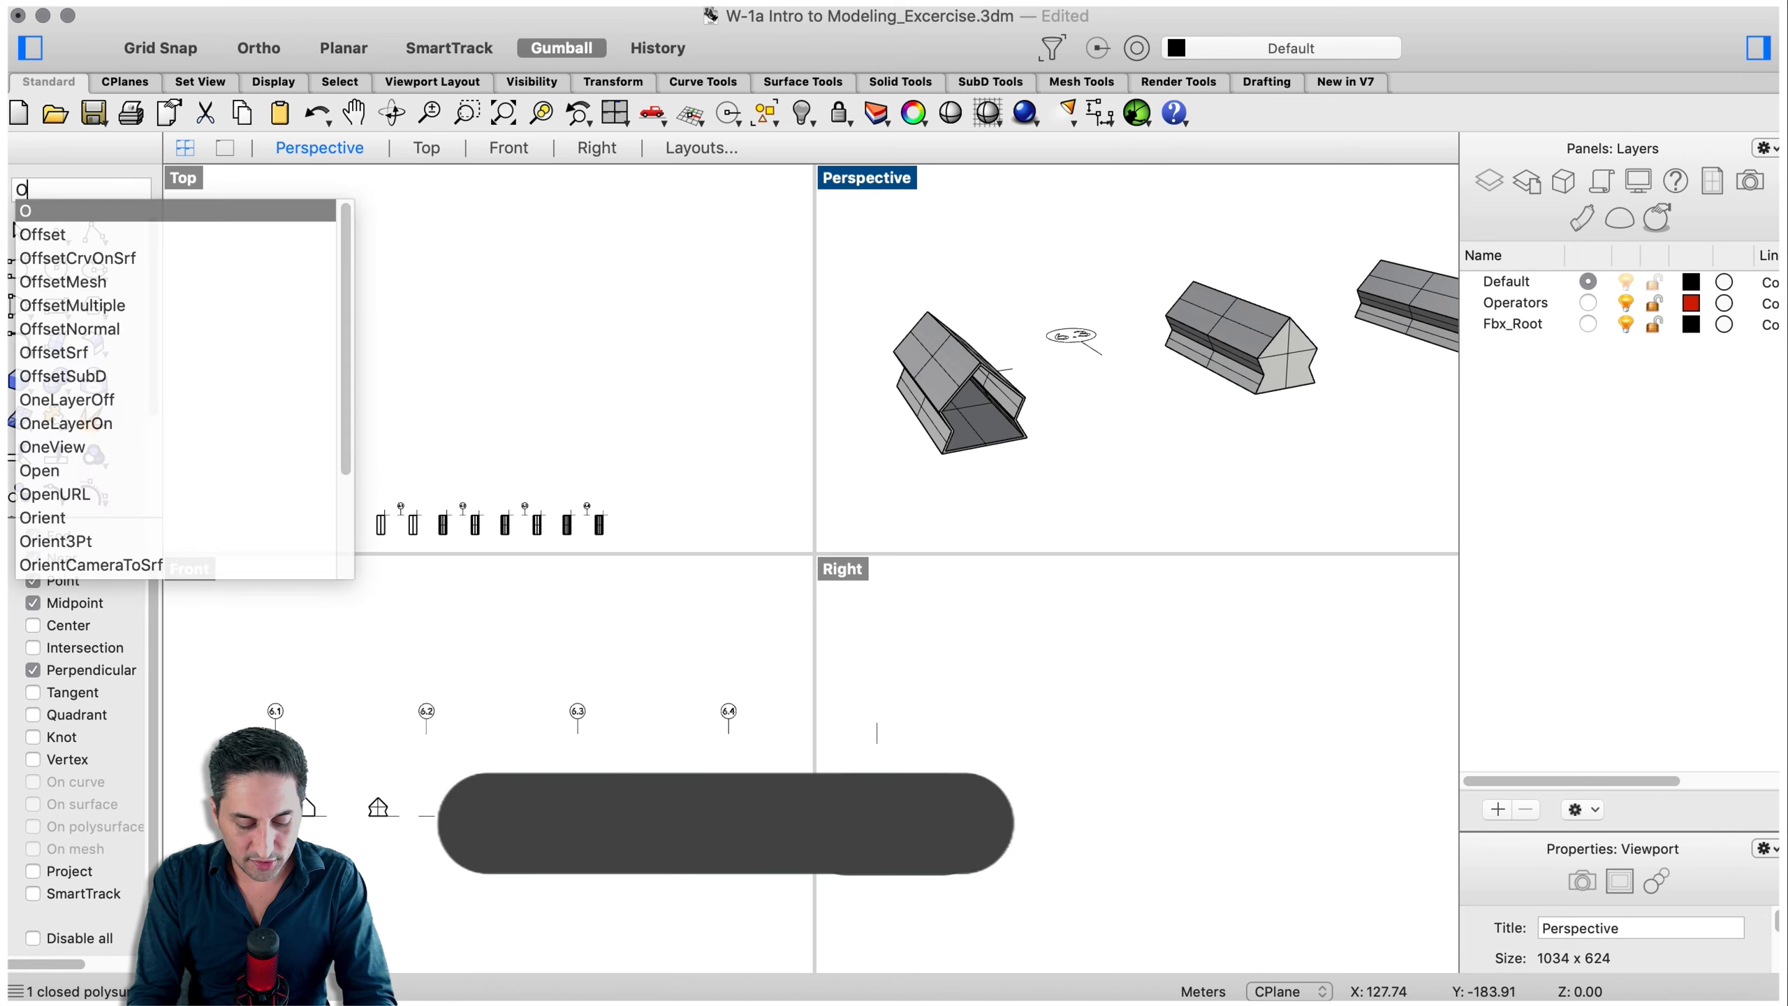
text(ffsetSrf)
key(Return)
click(1304, 347)
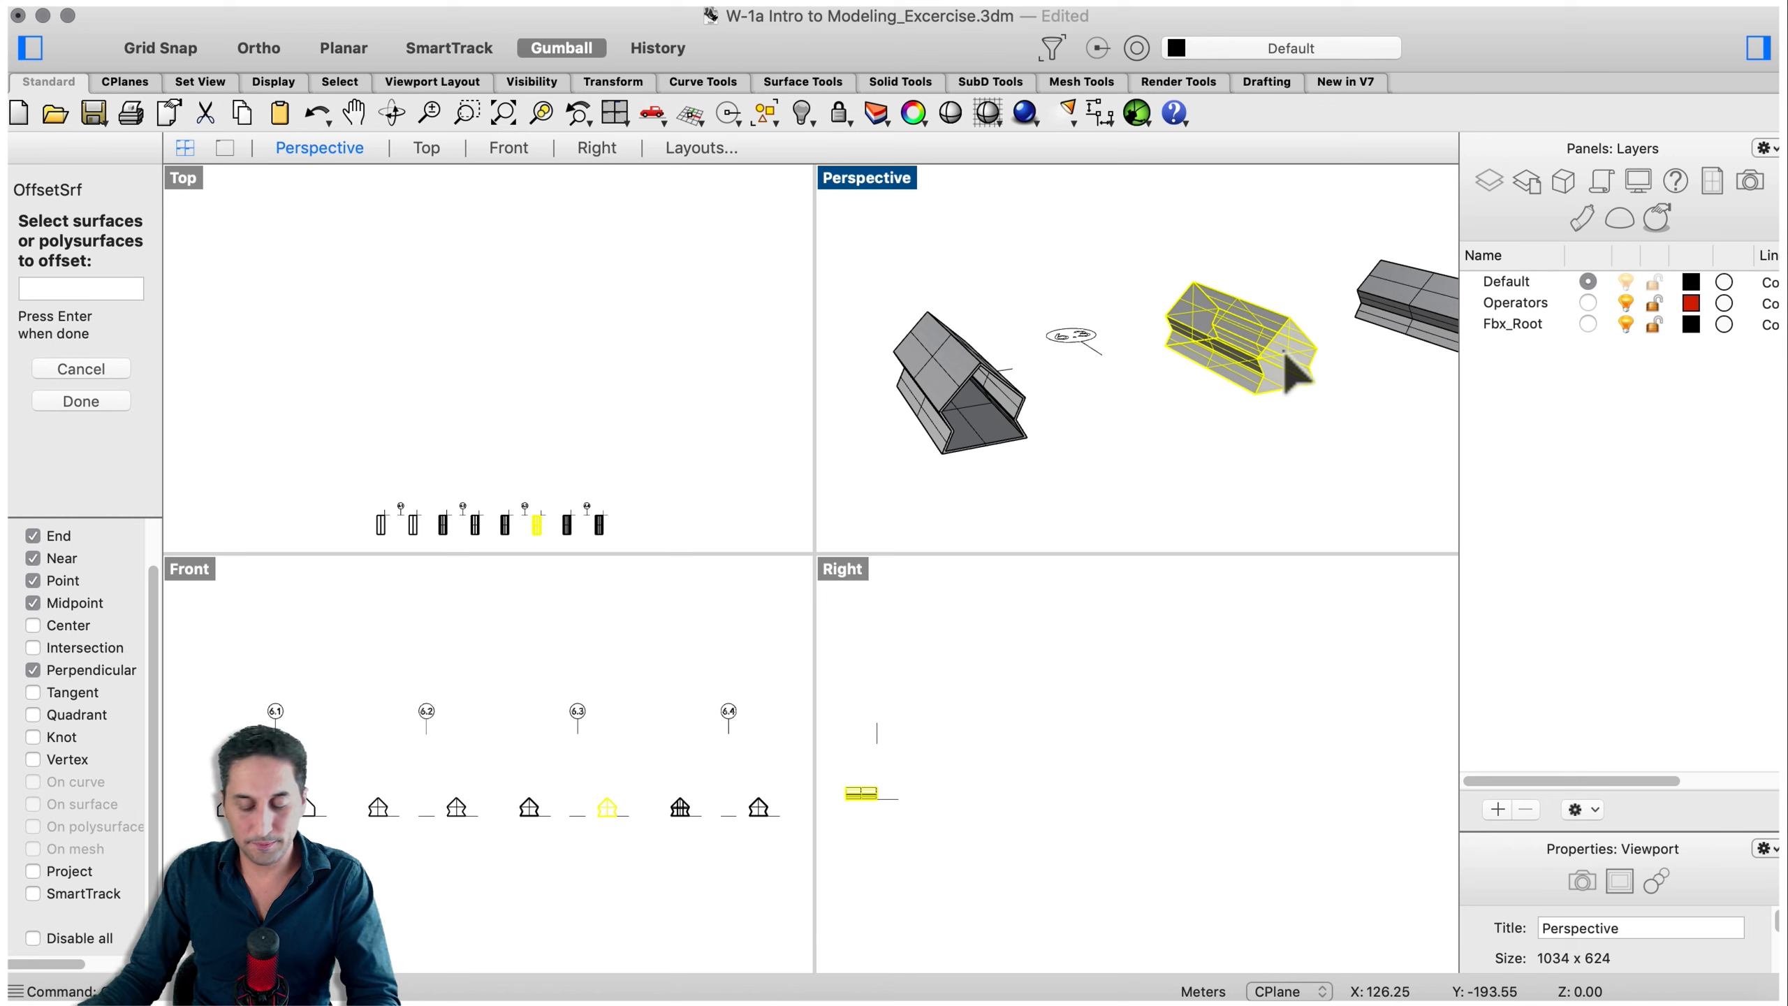
key(Return)
scroll(1326, 387, up, 3)
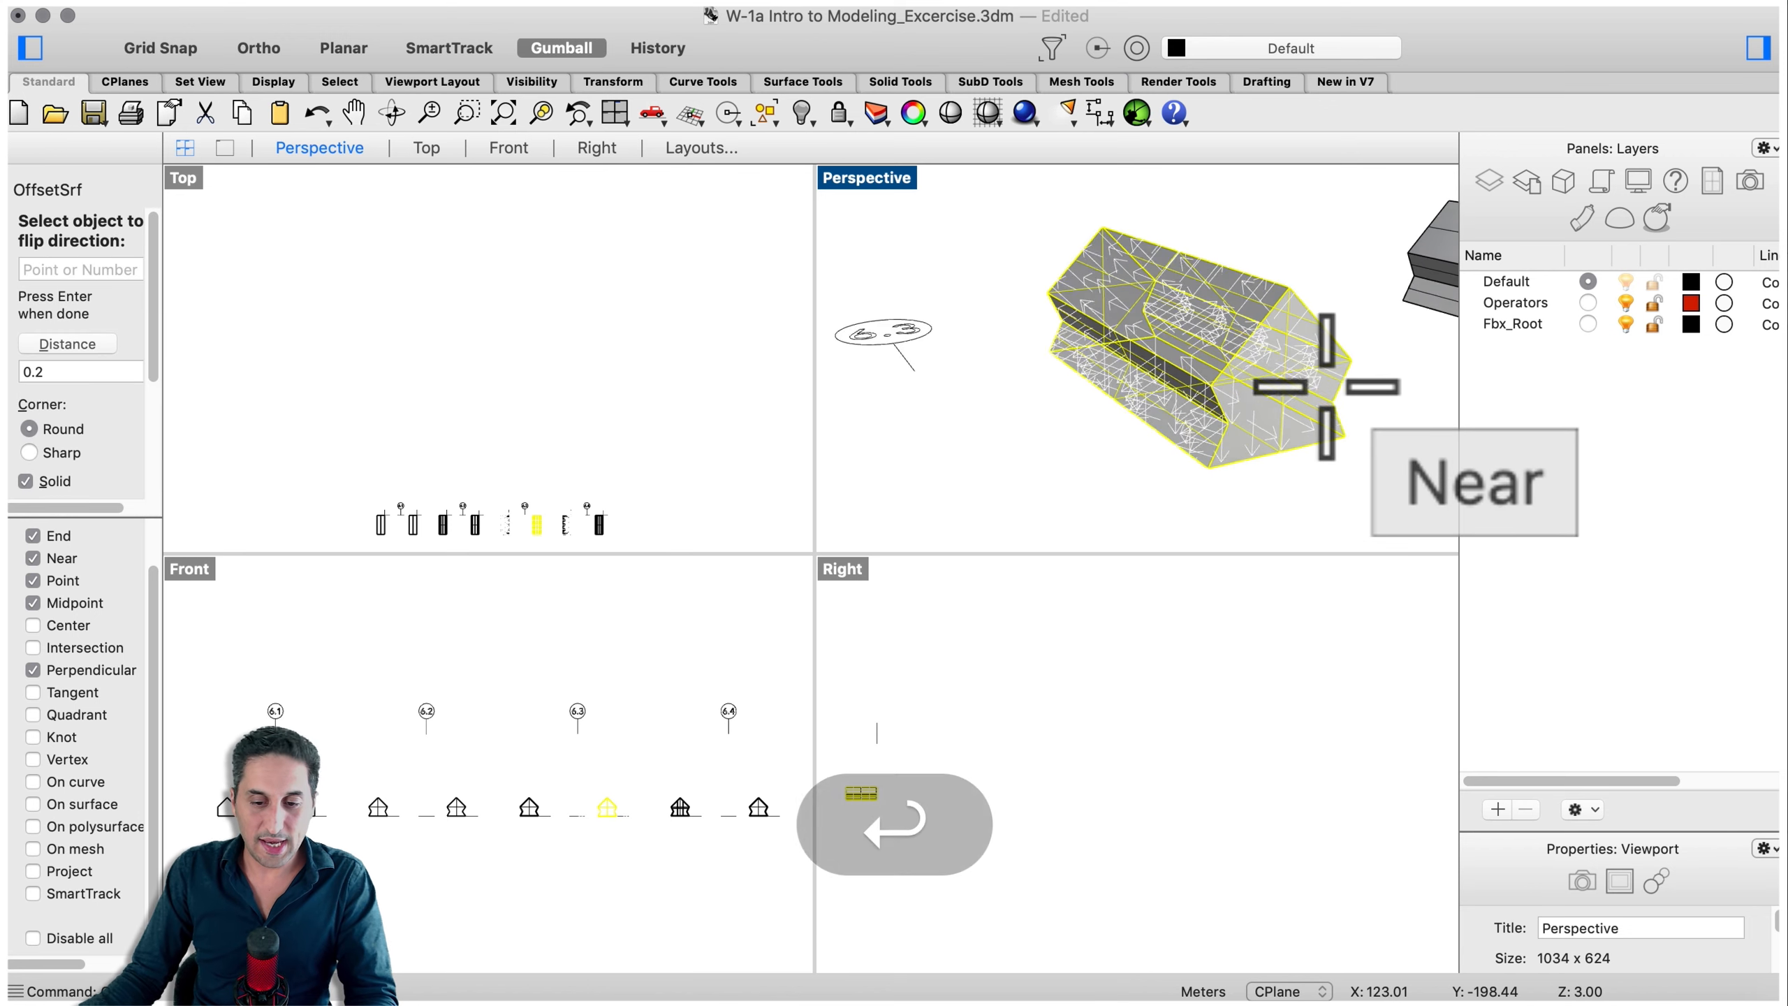
scroll(1326, 387, up, 5)
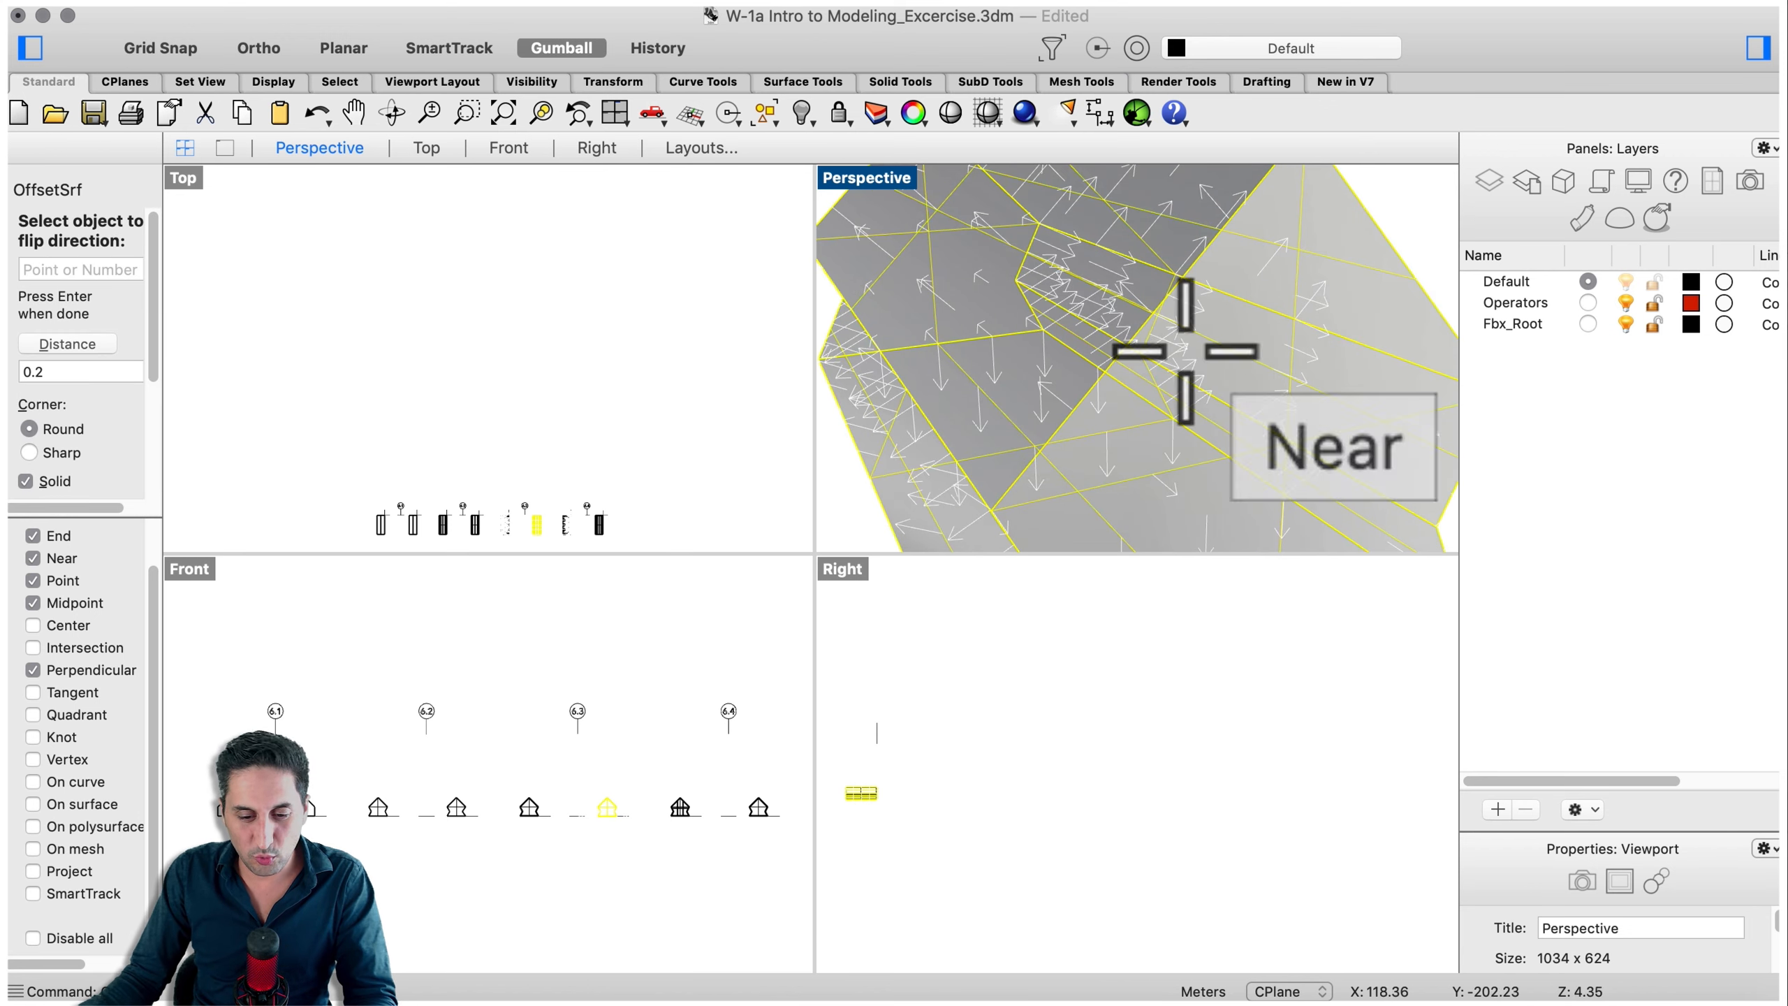
scroll(1197, 340, down, 5)
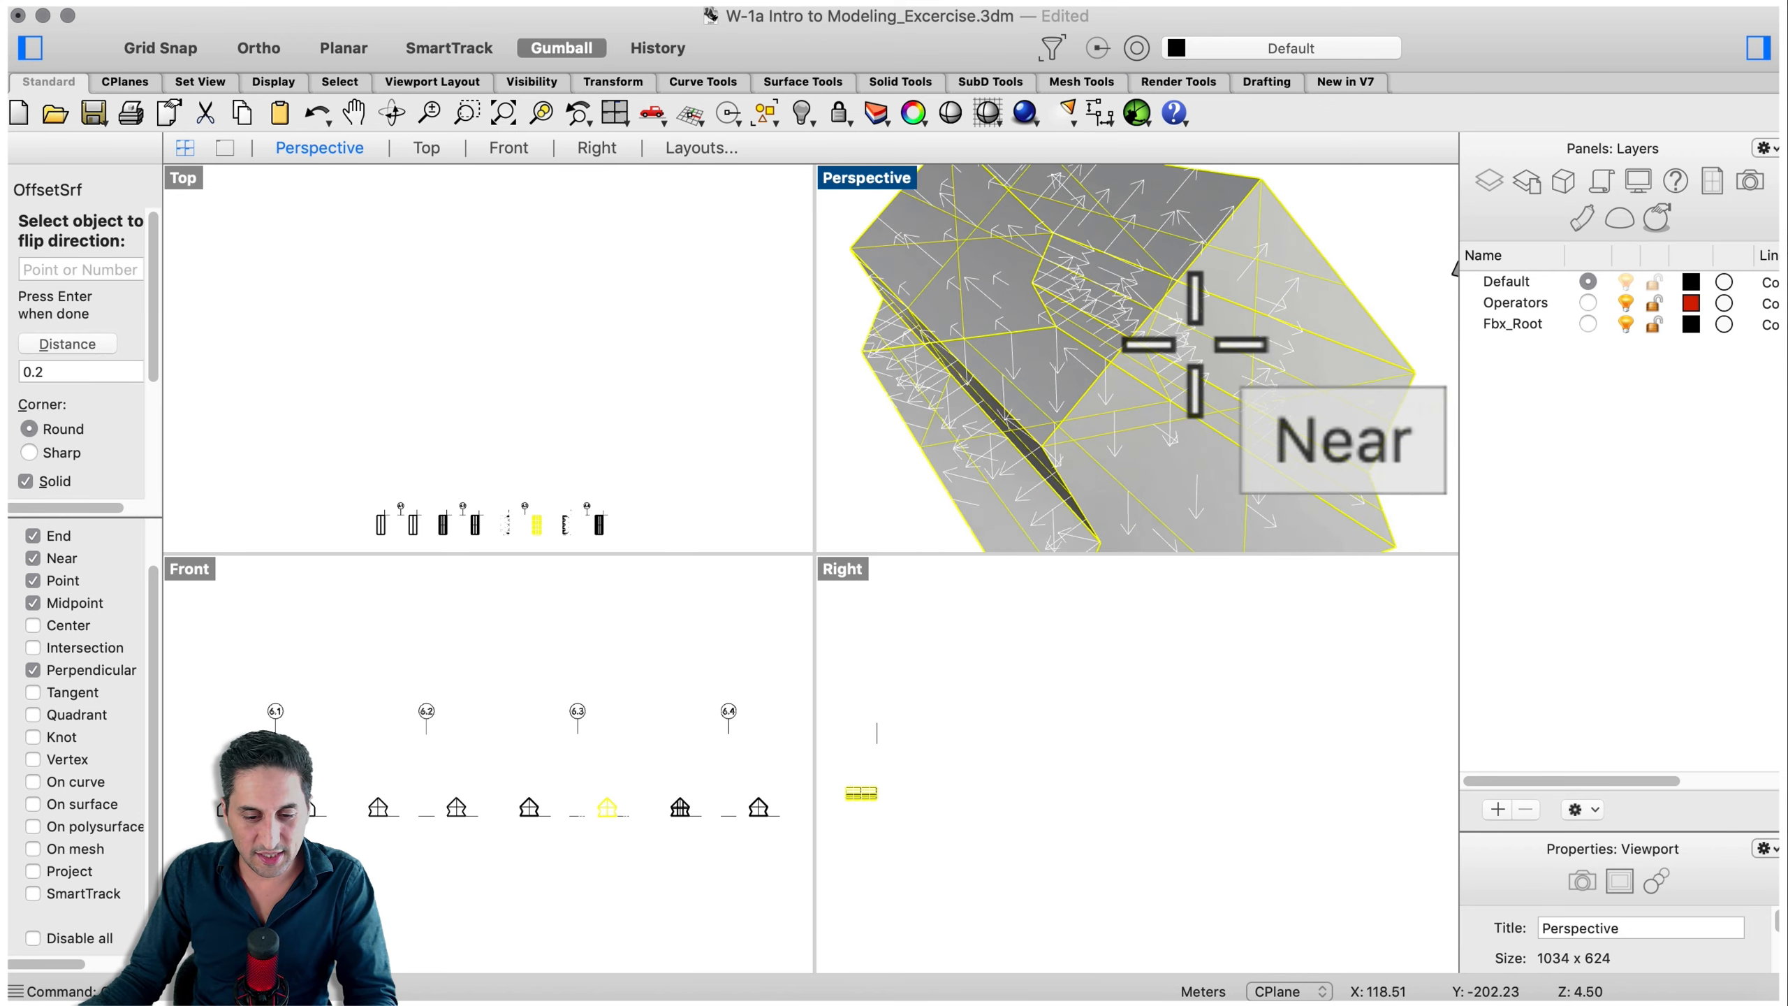
click(1144, 354)
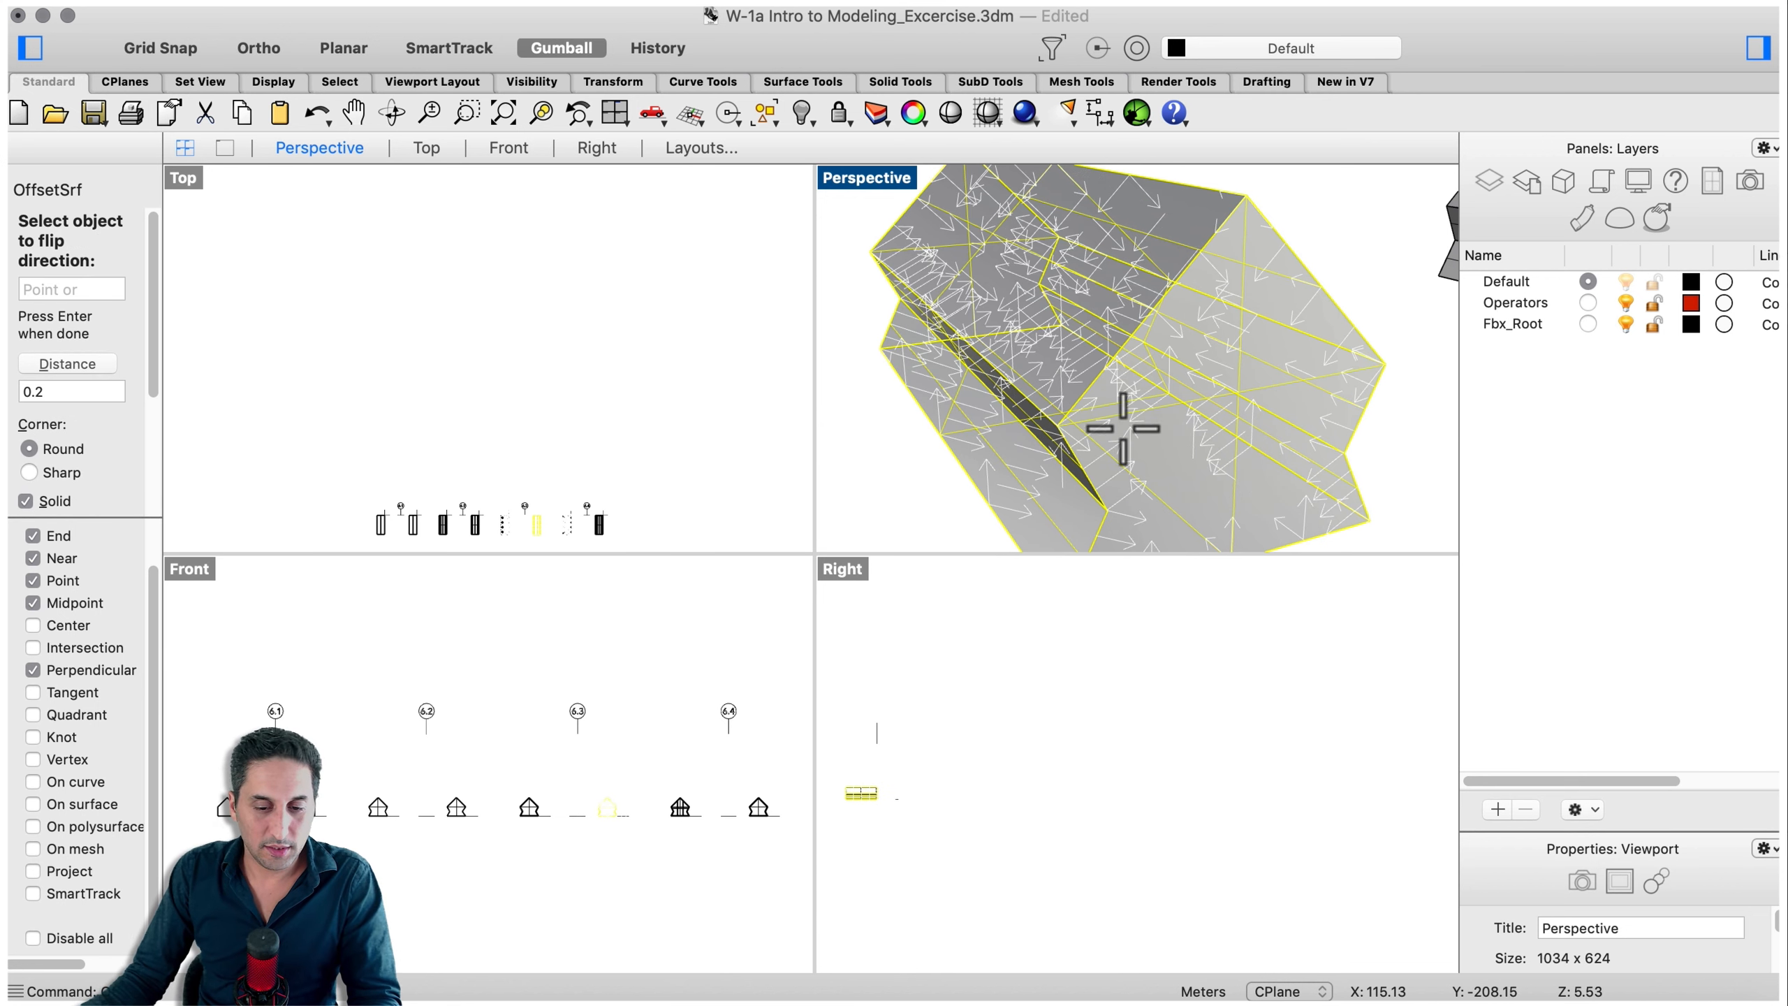
click(1169, 437)
scroll(1163, 423, down, 5)
right_drag(1257, 423, 1265, 480)
scroll(1226, 477, up, 3)
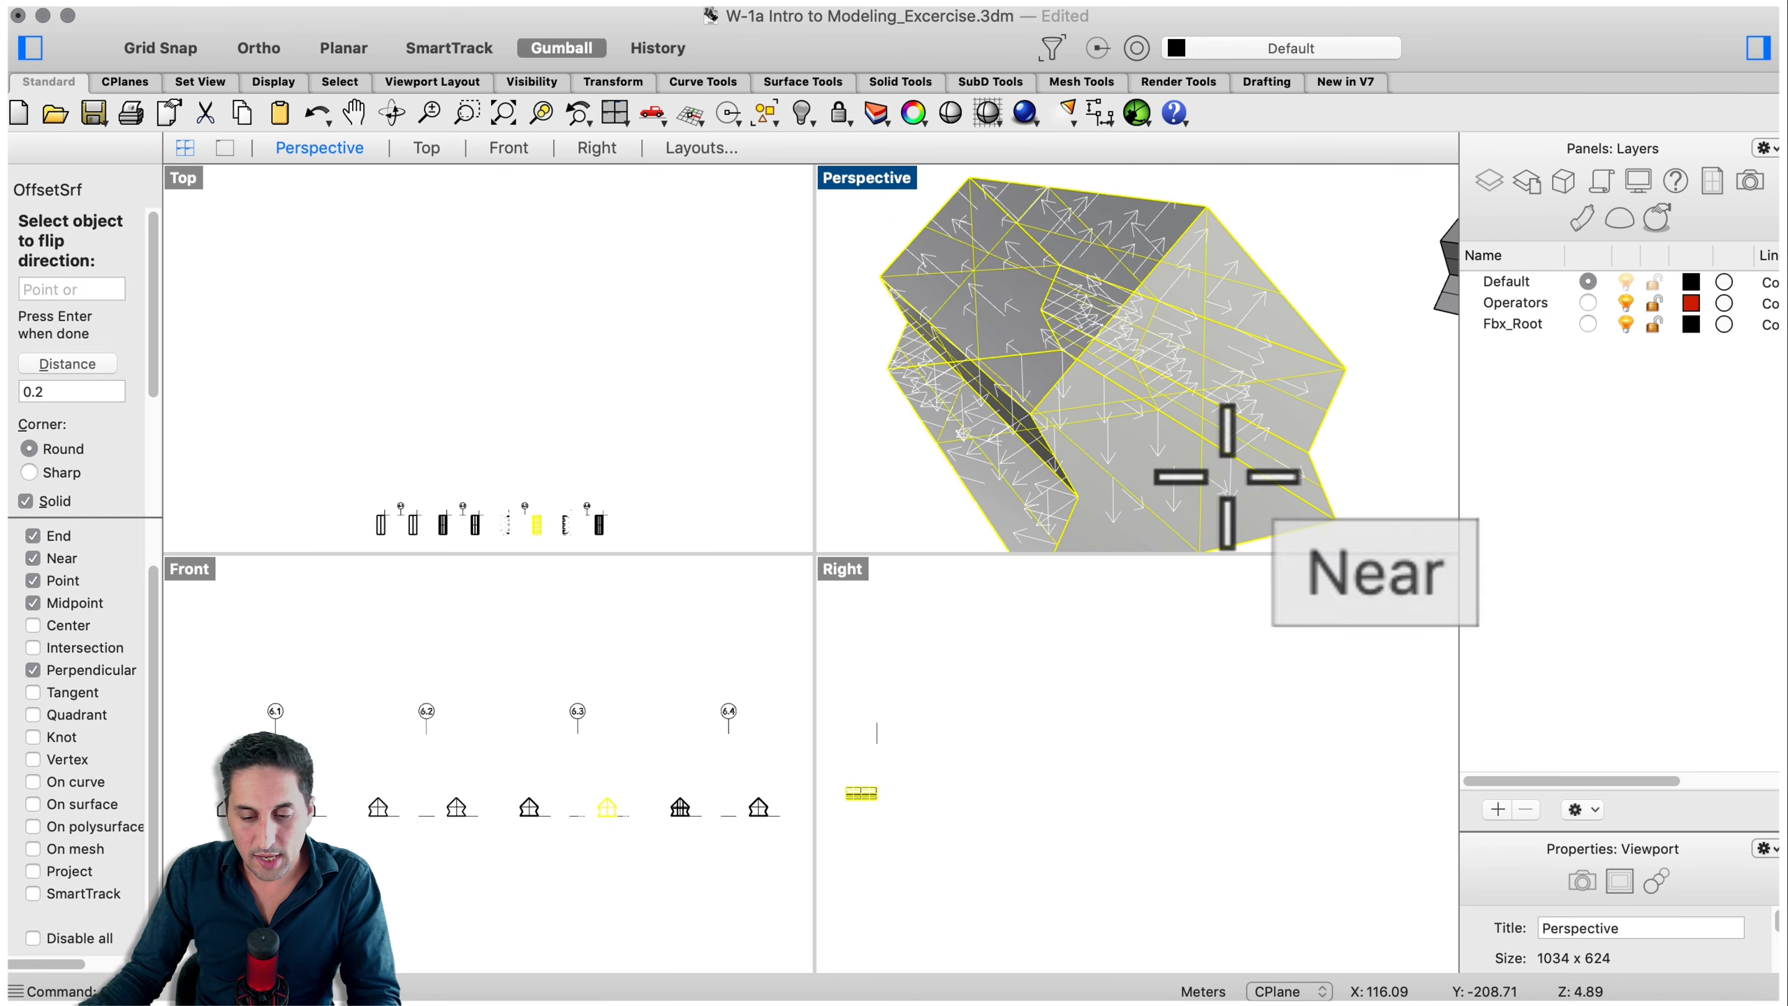
click(1167, 452)
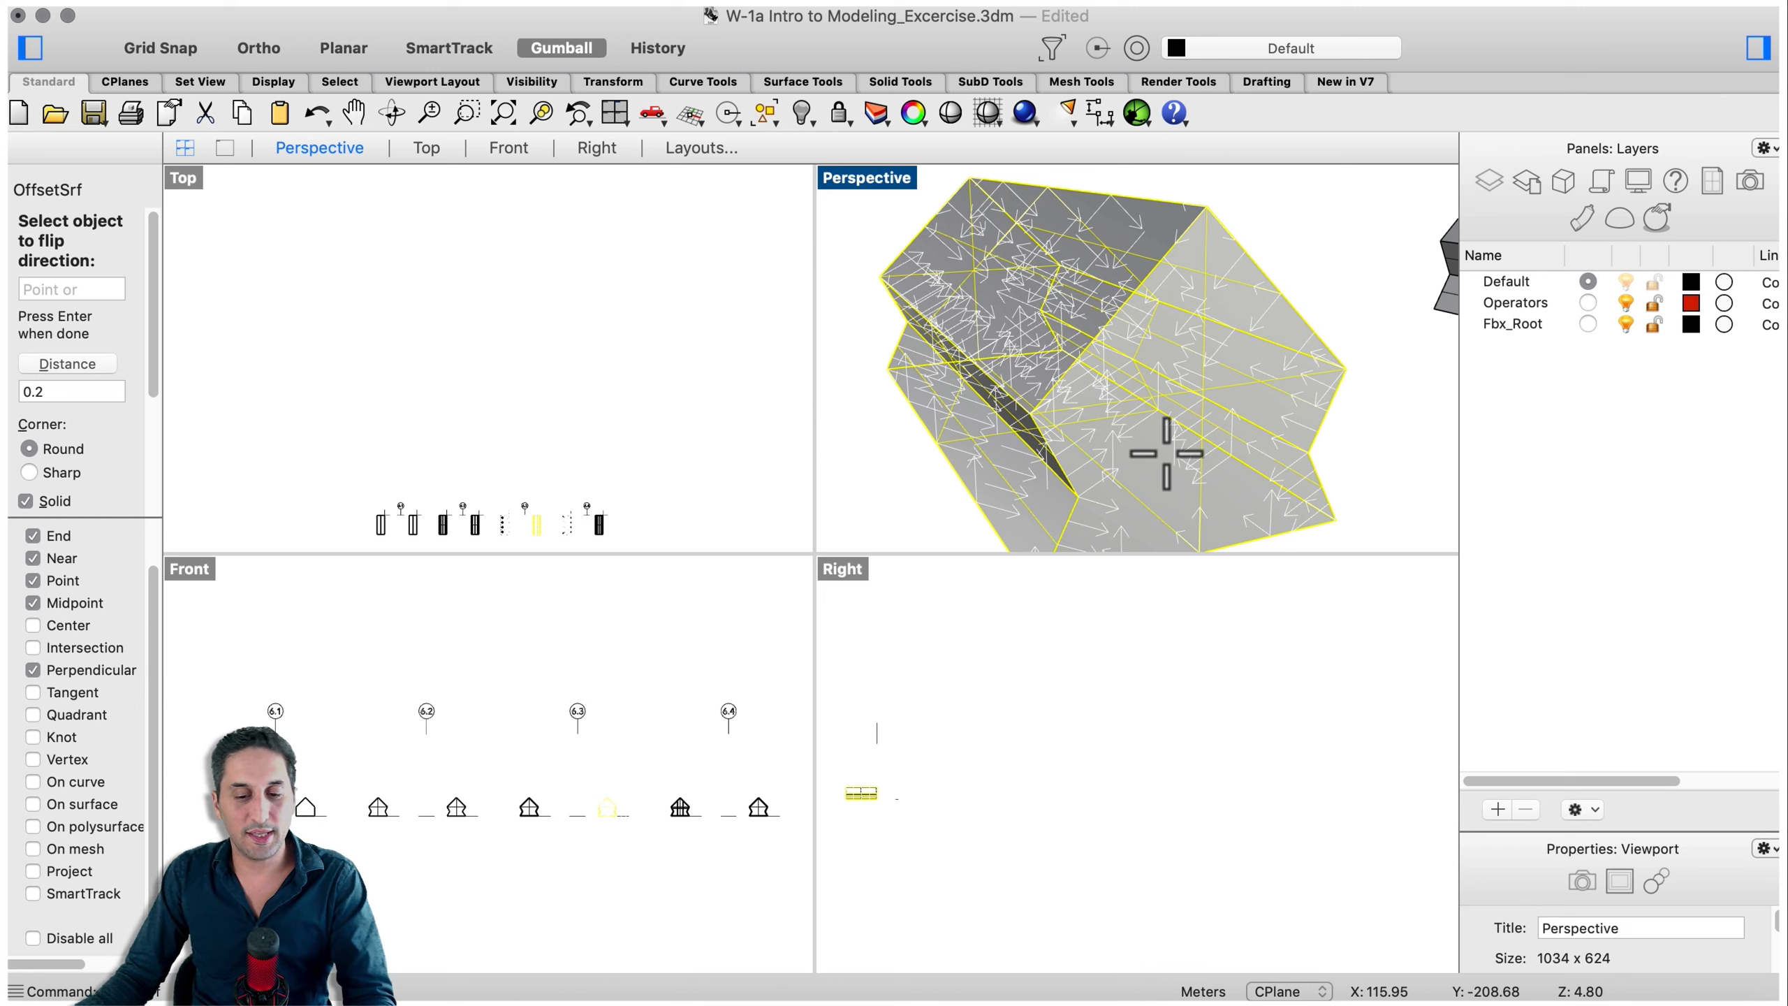
- Set the offset corners to Sharp with Solid kept on, and finish the offset
scroll(1158, 443, down, 2)
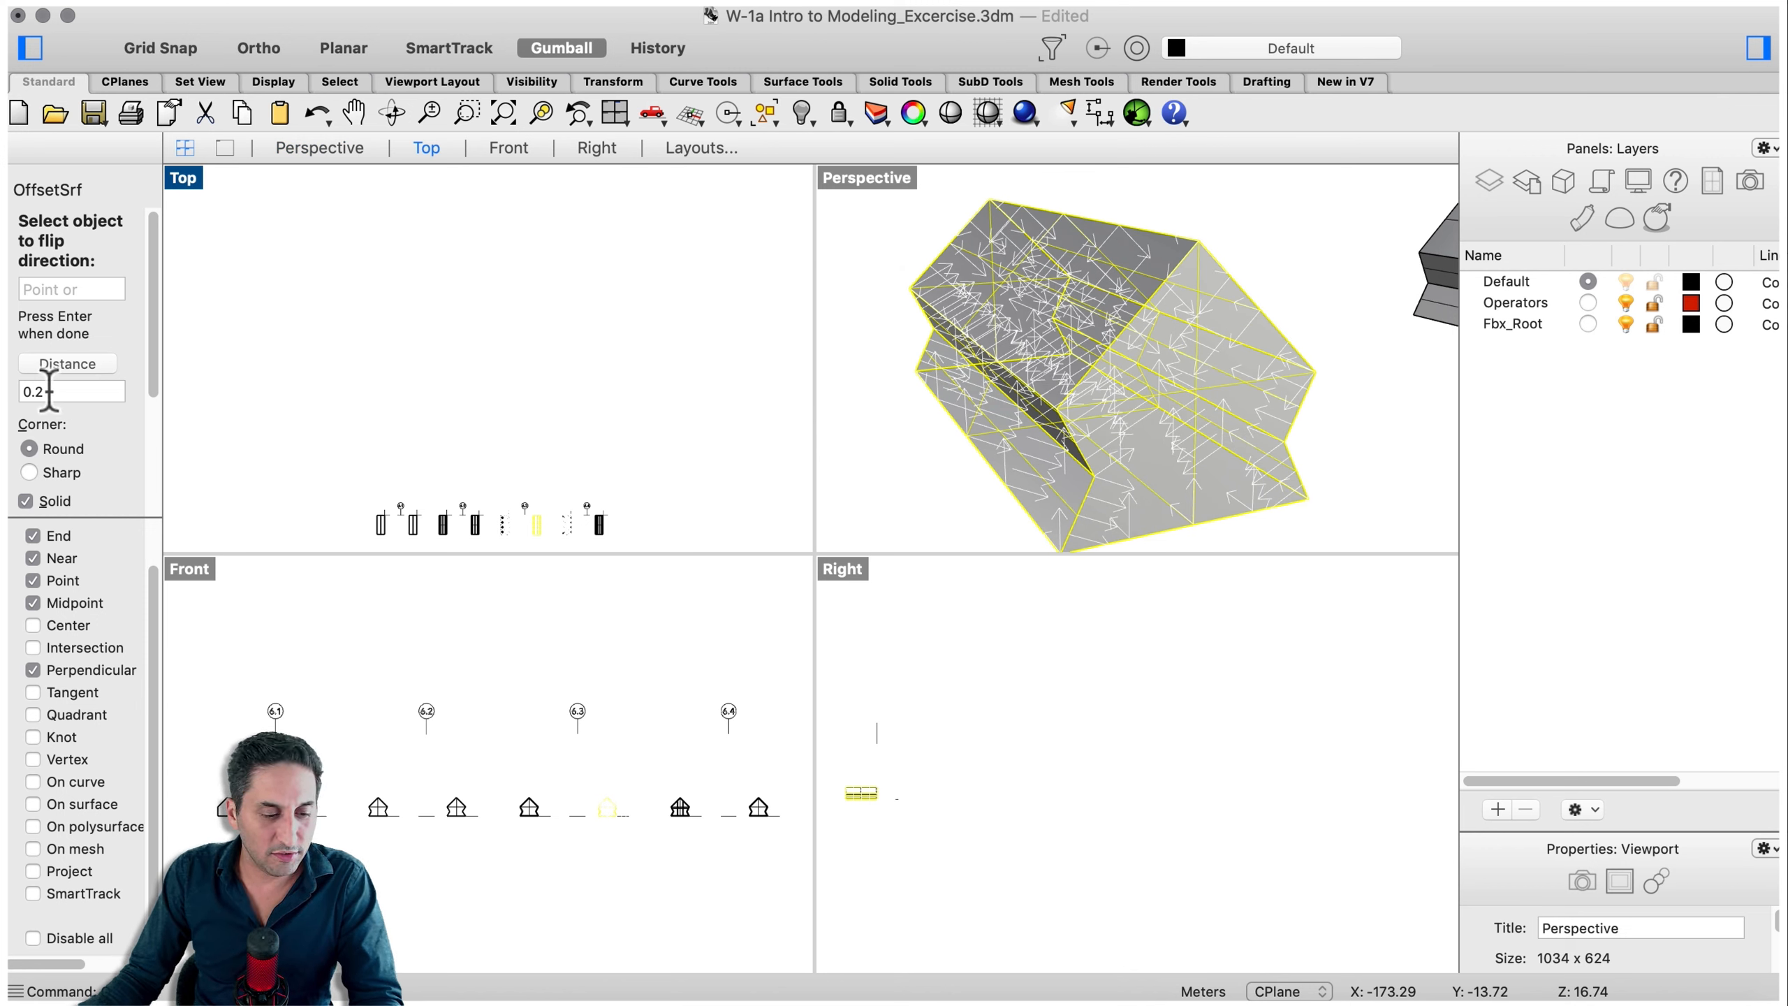
scroll(75, 422, down, 2)
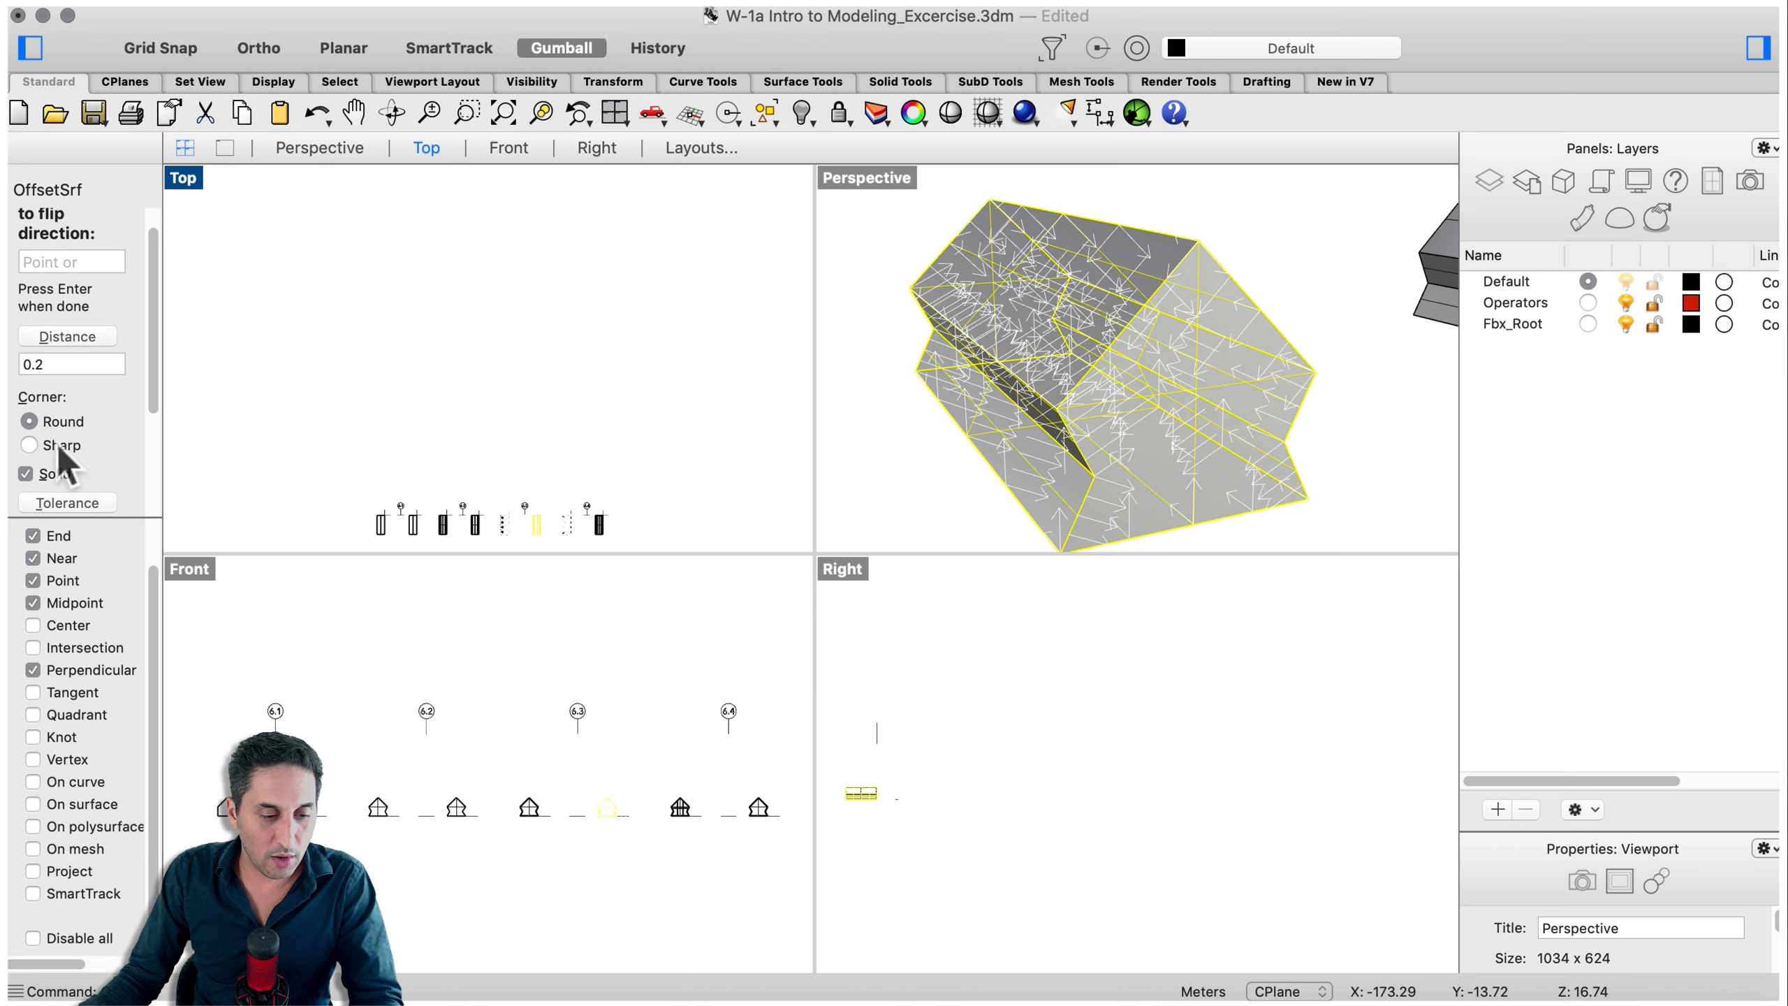
click(62, 444)
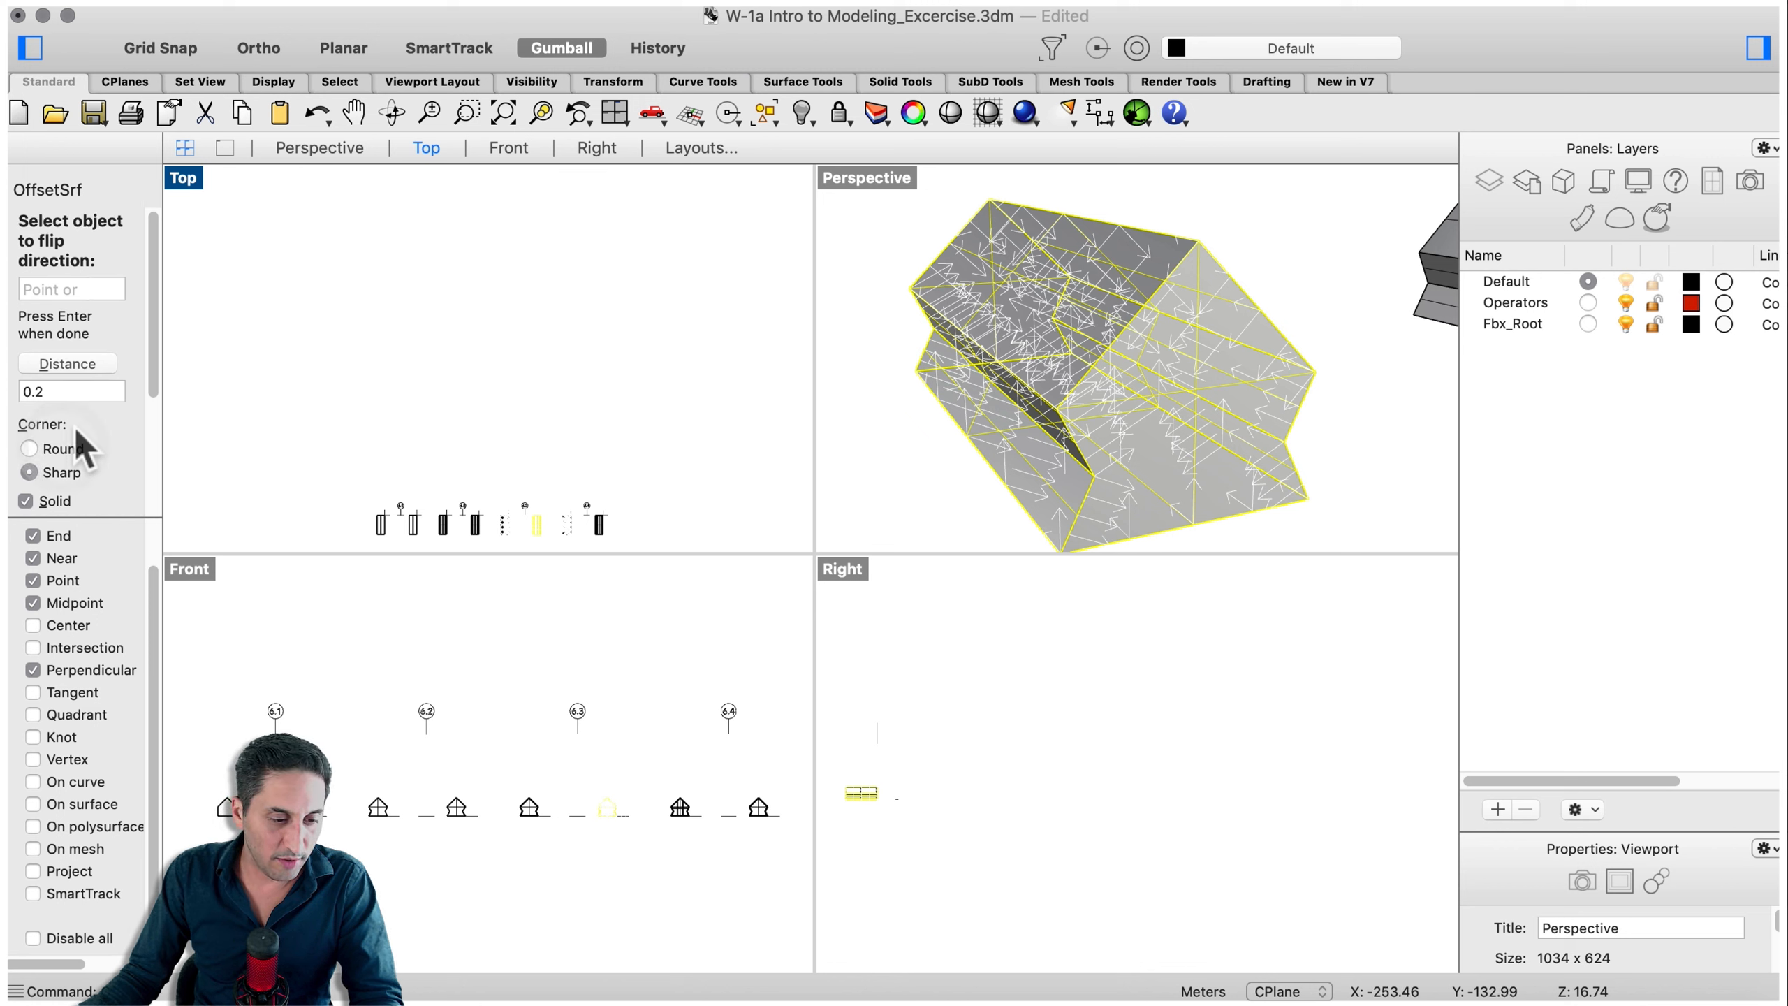
scroll(70, 422, down, 10)
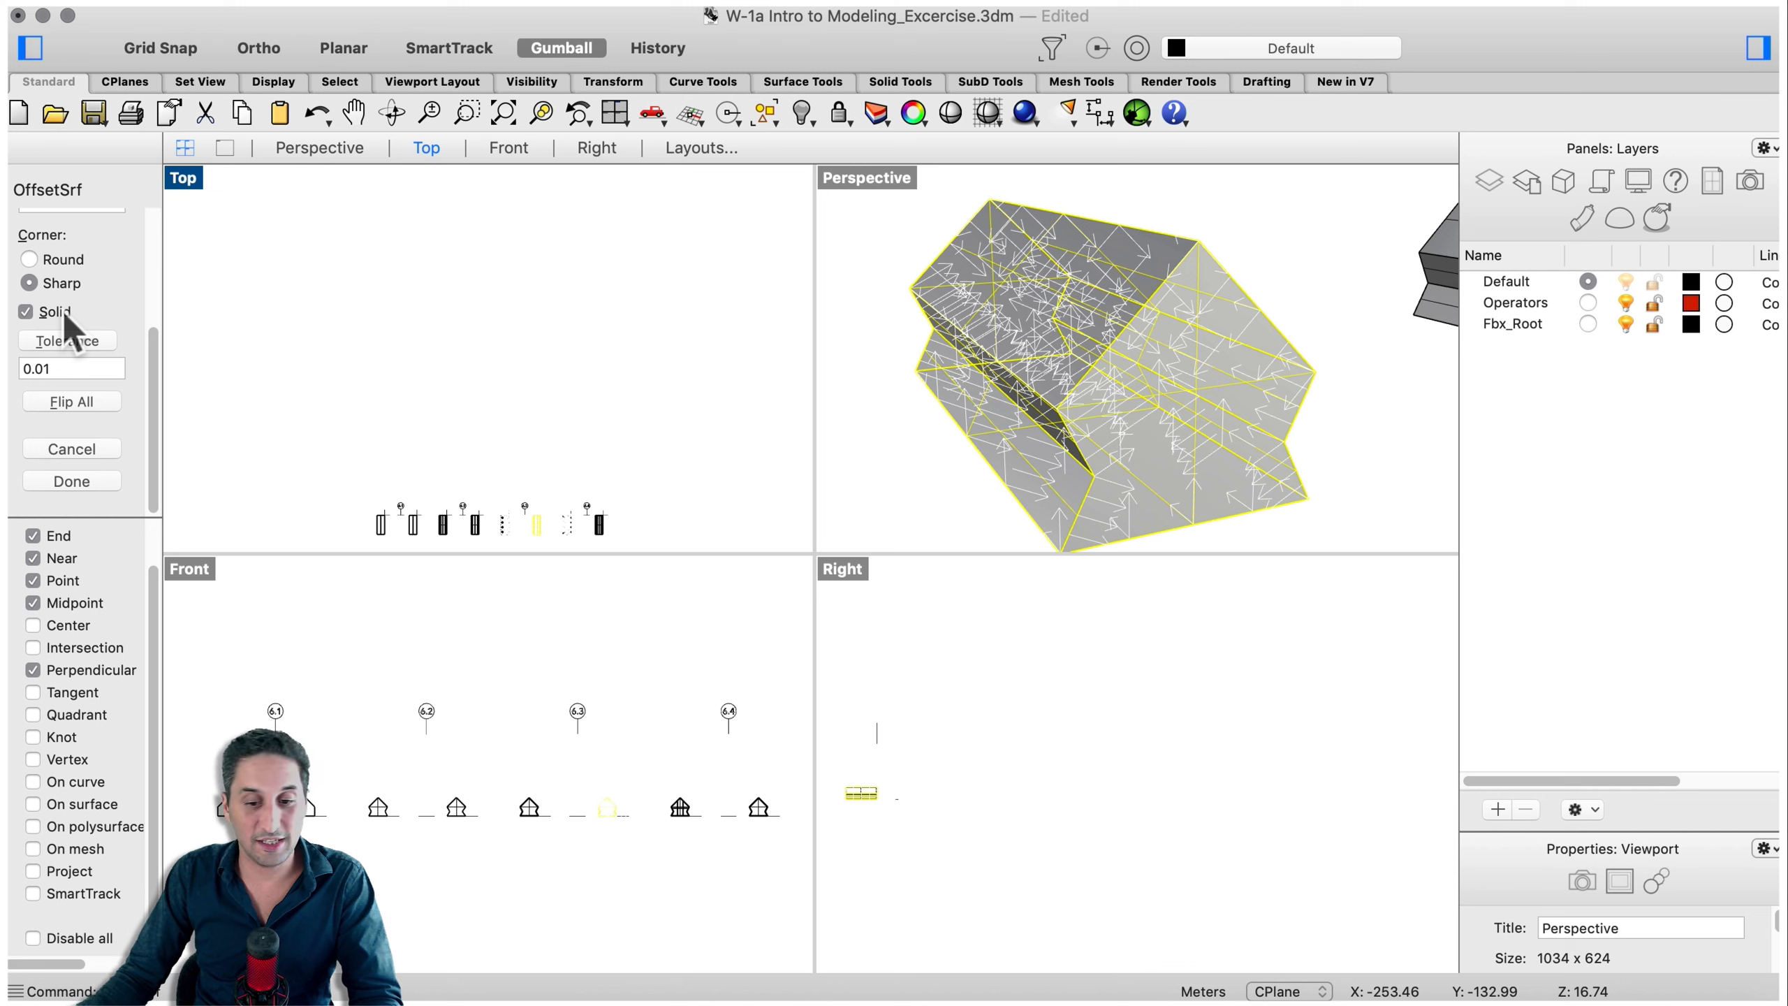
key(Return)
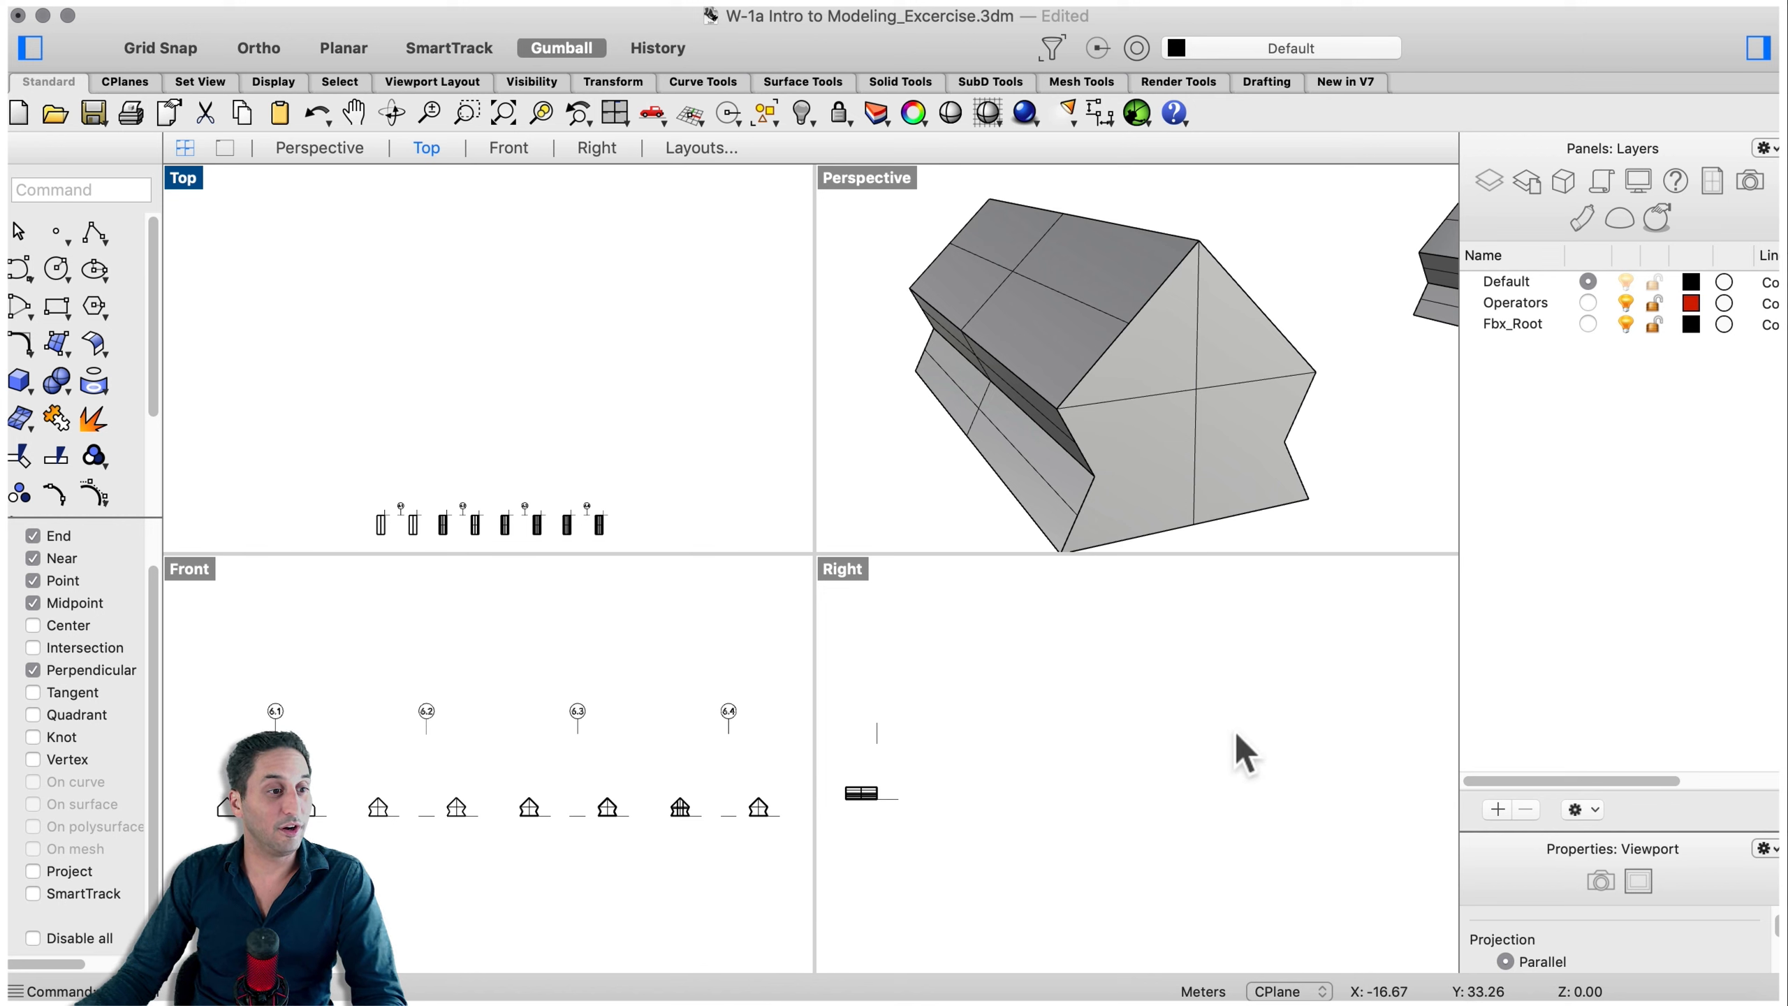
- Zoom through the Top and Right views to inspect the offset house and select its inner solid
scroll(1207, 698, down, 3)
scroll(1053, 747, up, 5)
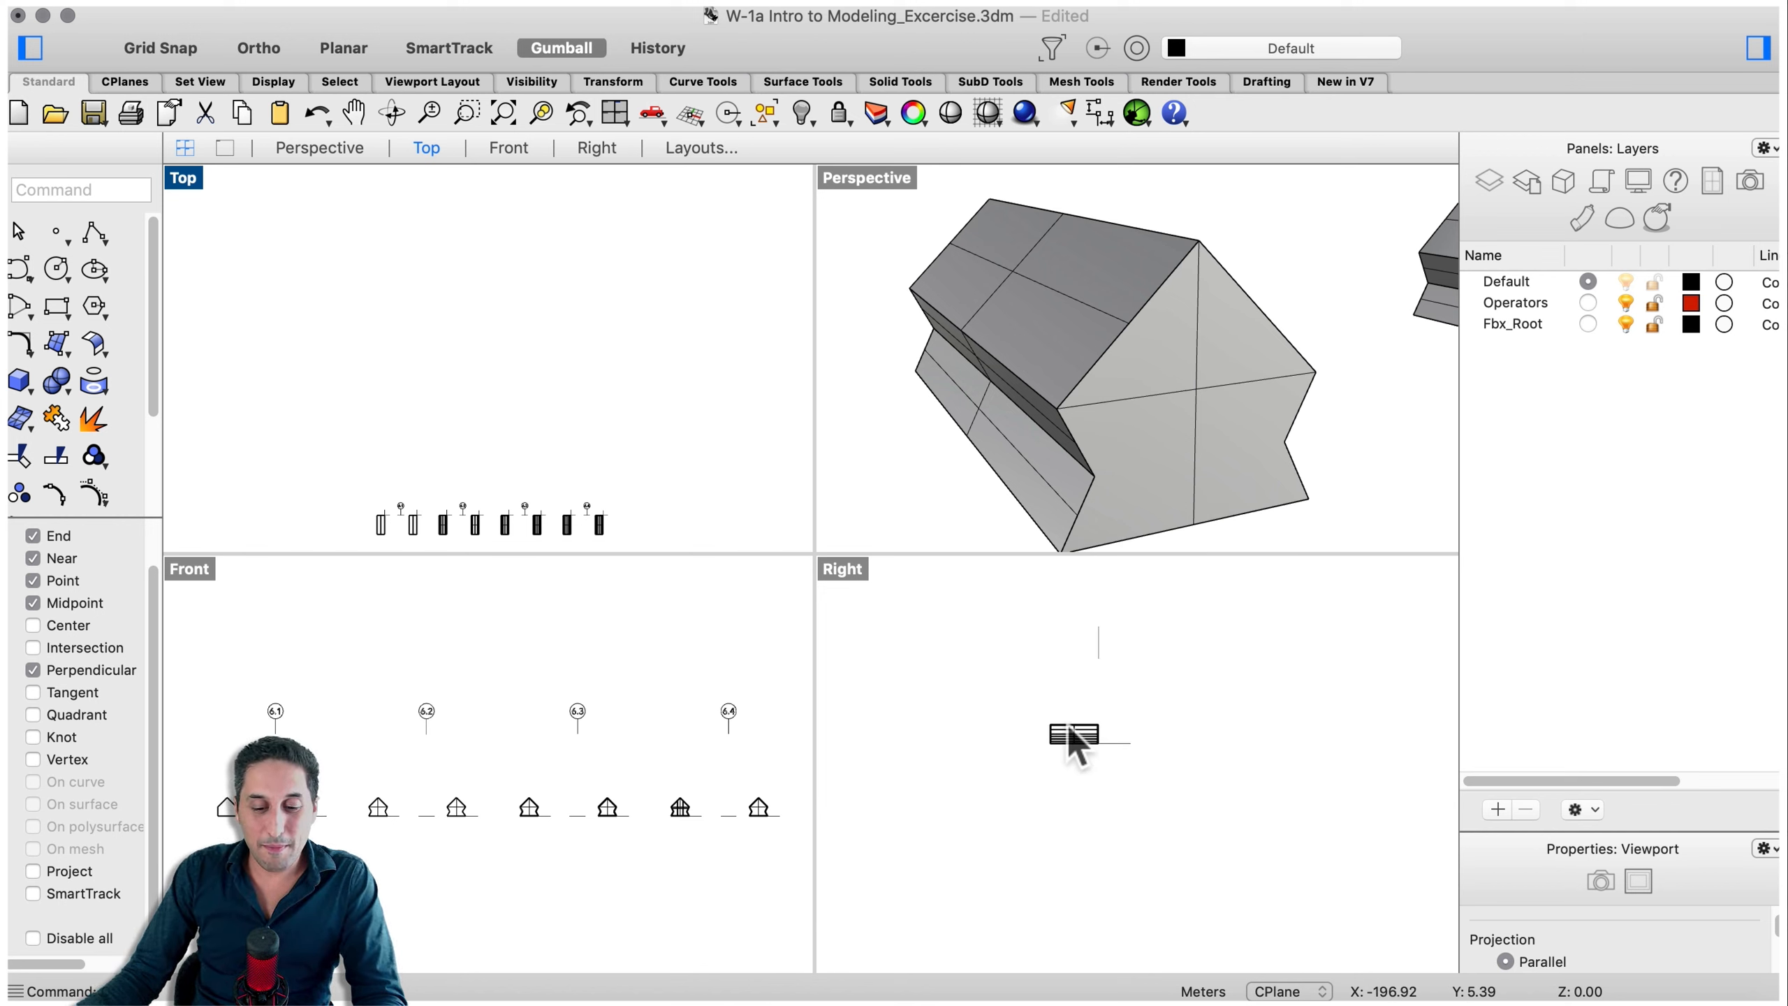
scroll(1144, 326, down, 2)
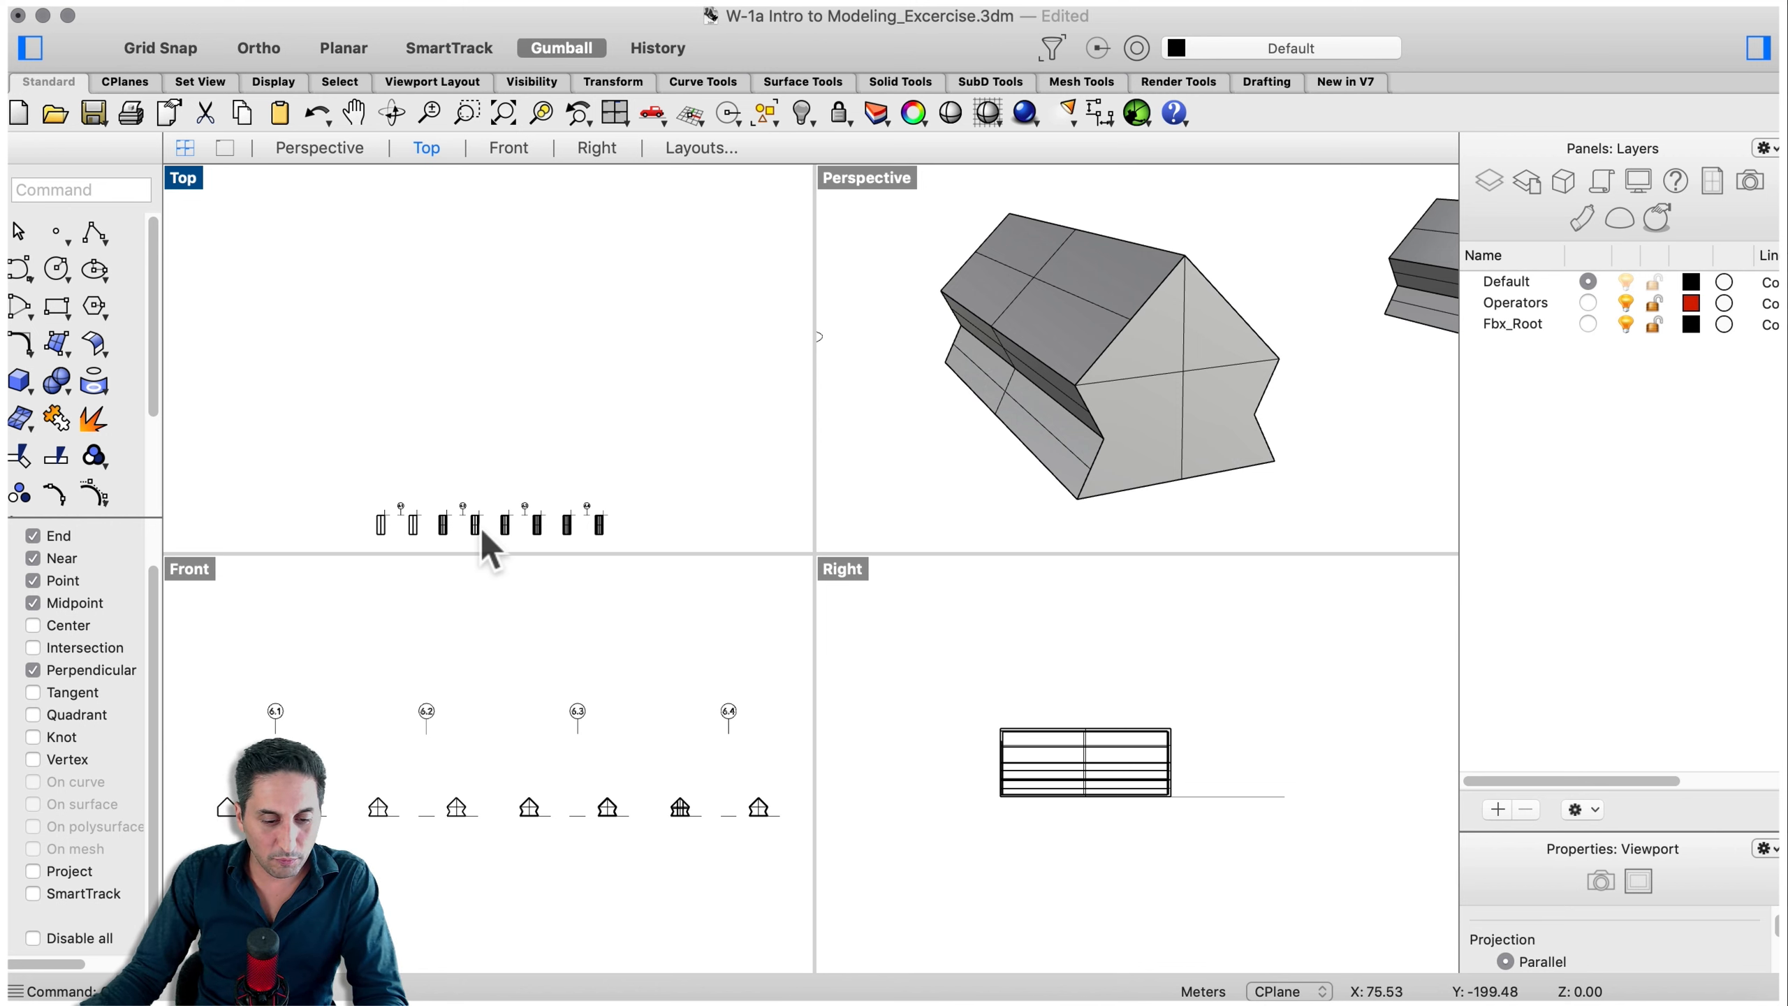
scroll(483, 524, up, 6)
scroll(485, 524, down, 4)
right_drag(511, 453, 540, 387)
click(1096, 426)
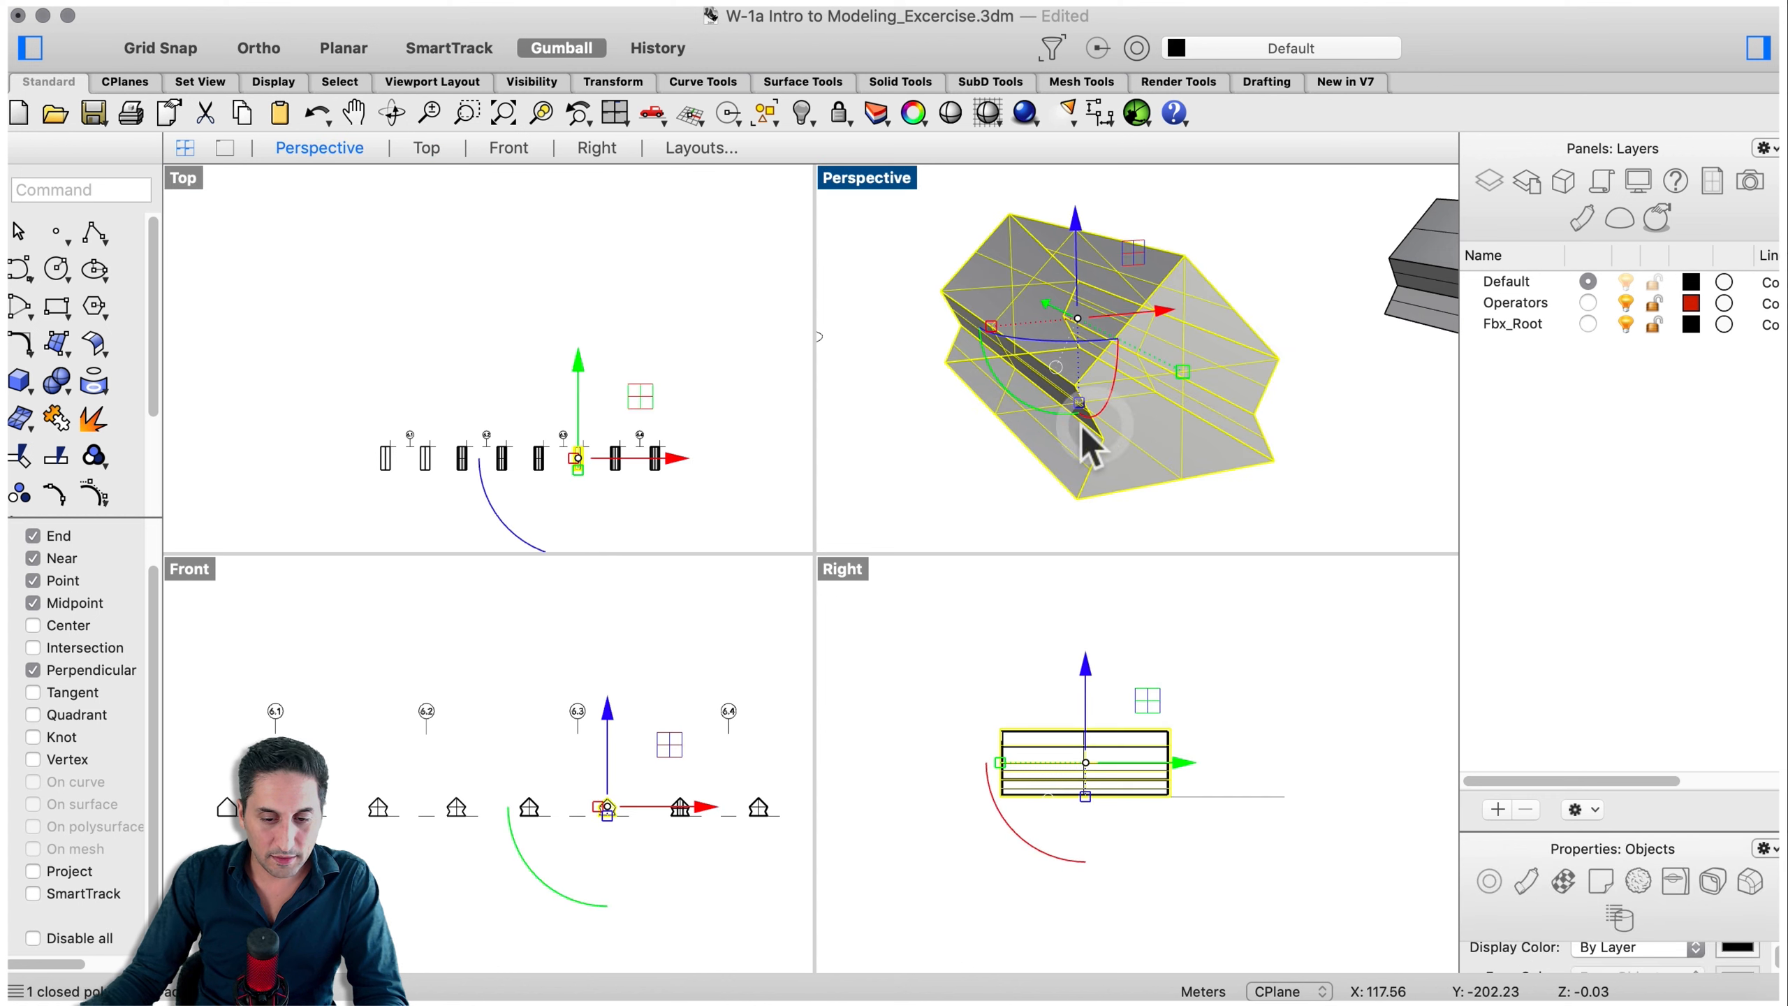
scroll(588, 466, up, 5)
scroll(592, 447, up, 2)
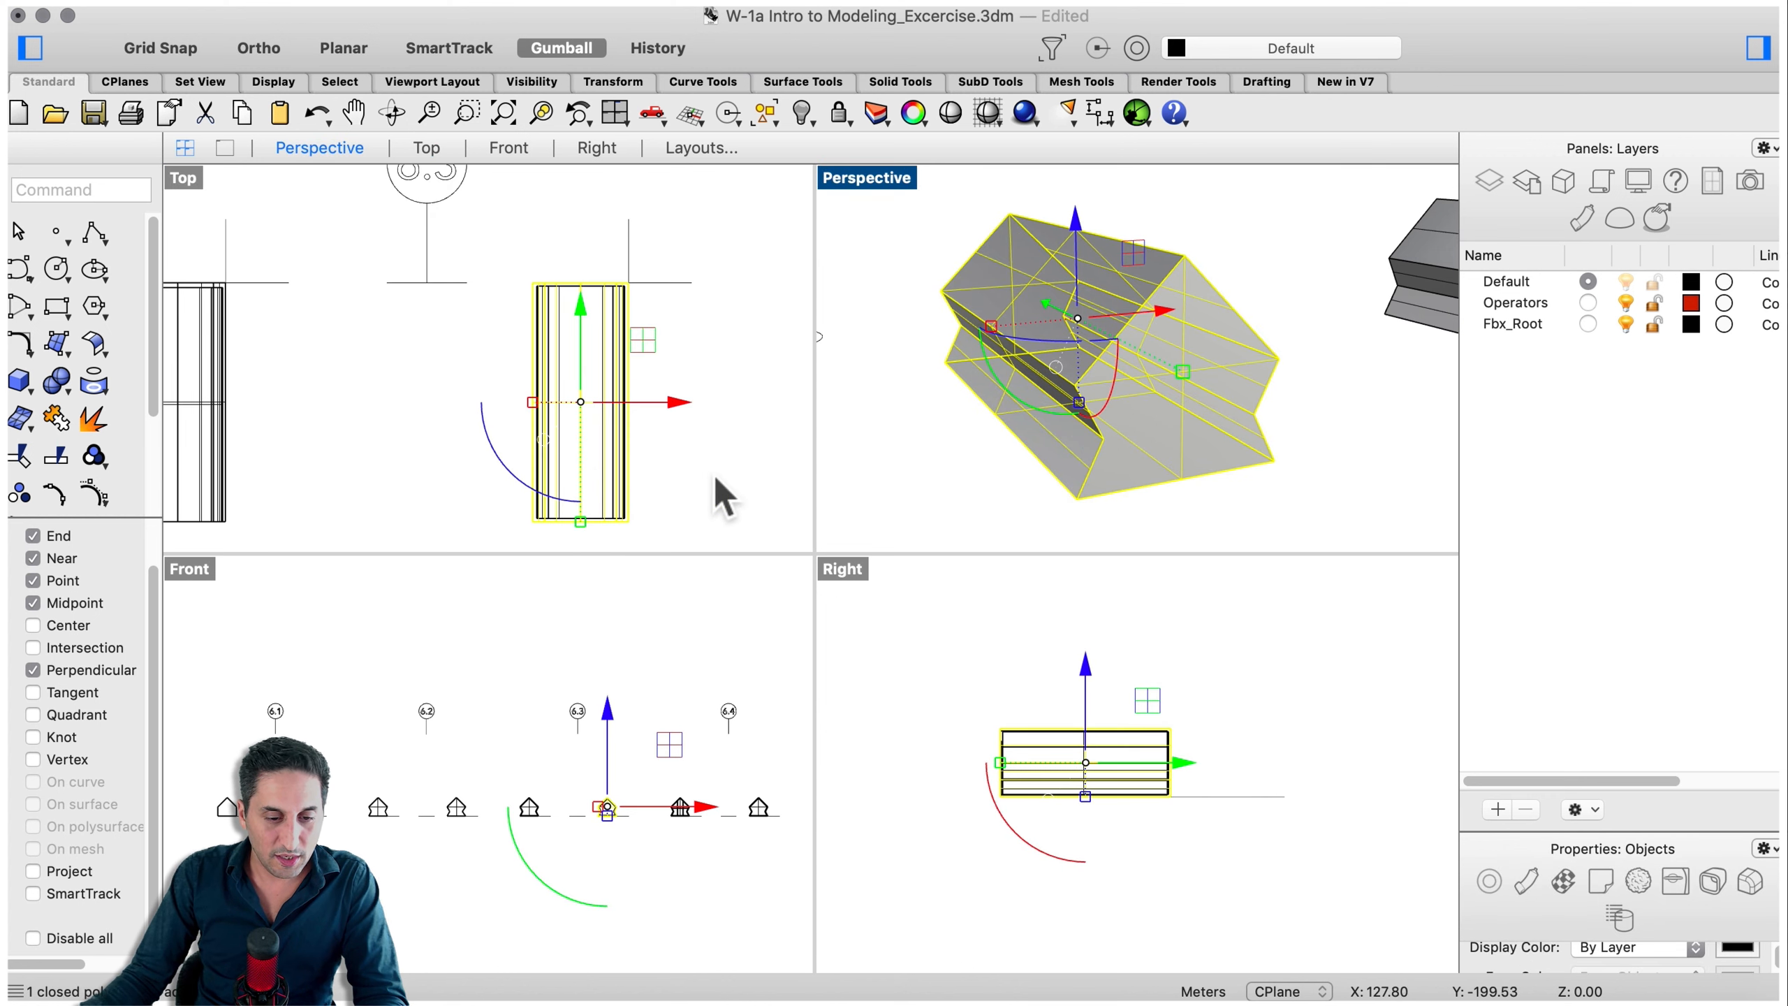
click(713, 486)
scroll(577, 289, up, 4)
scroll(589, 288, up, 3)
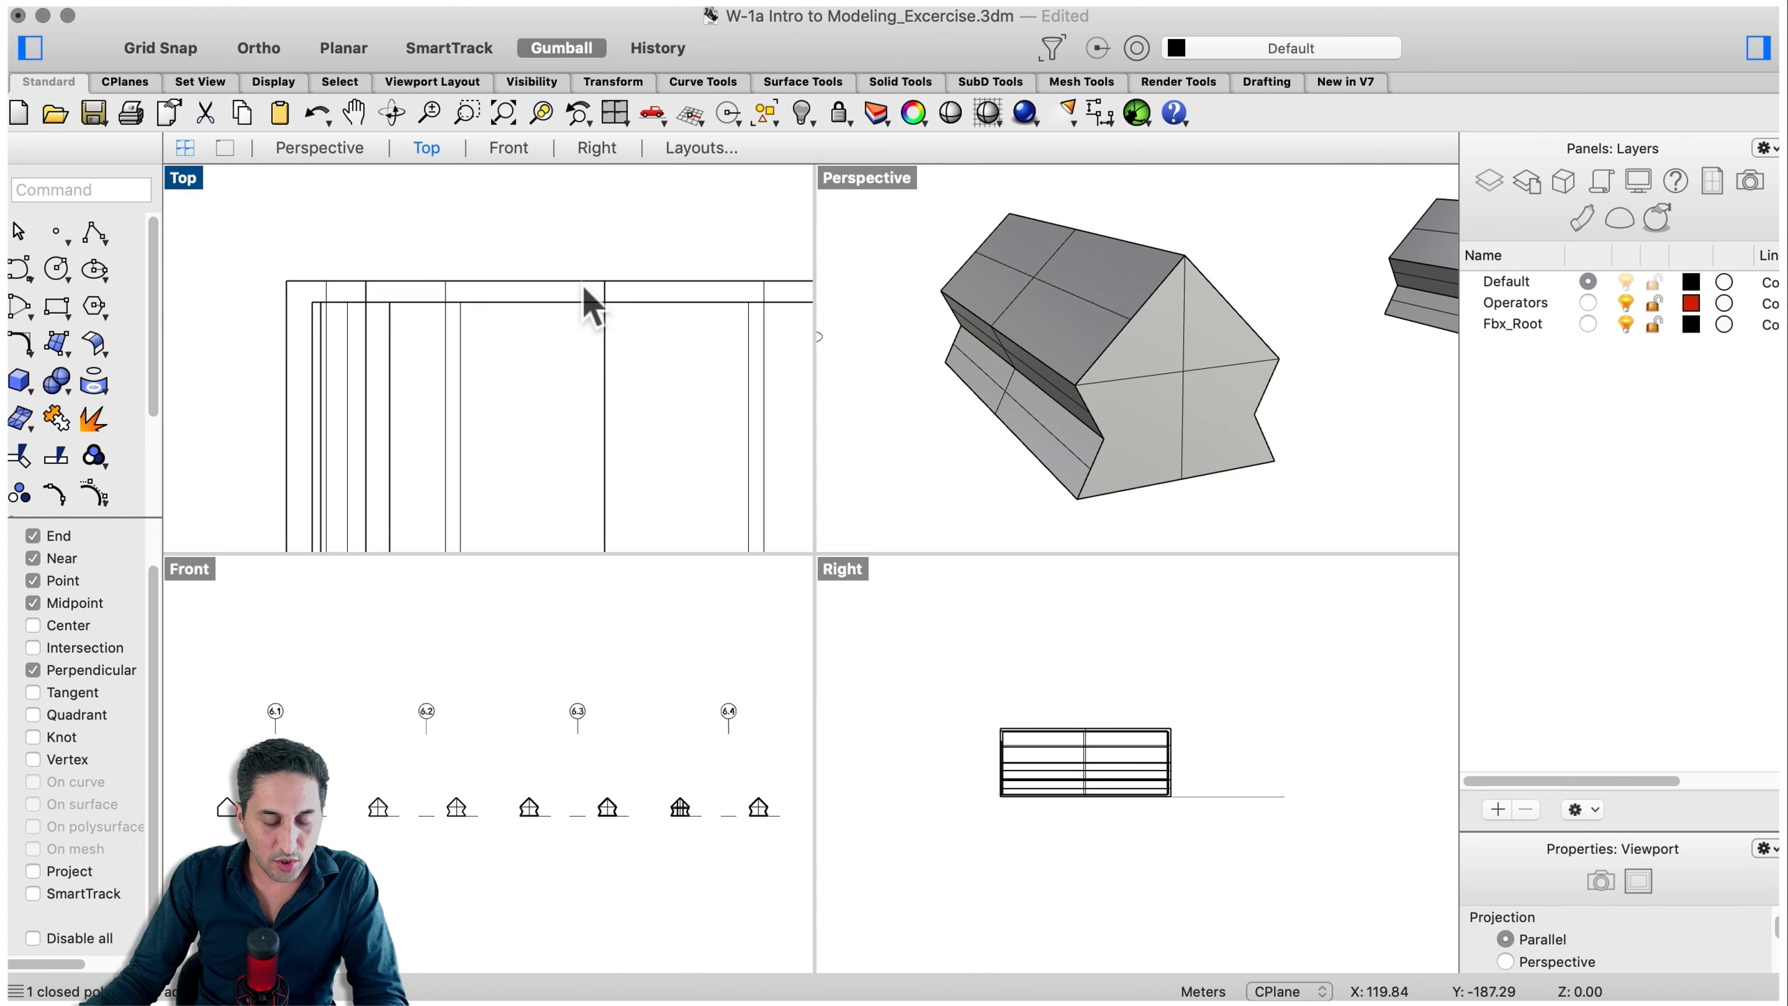
click(531, 302)
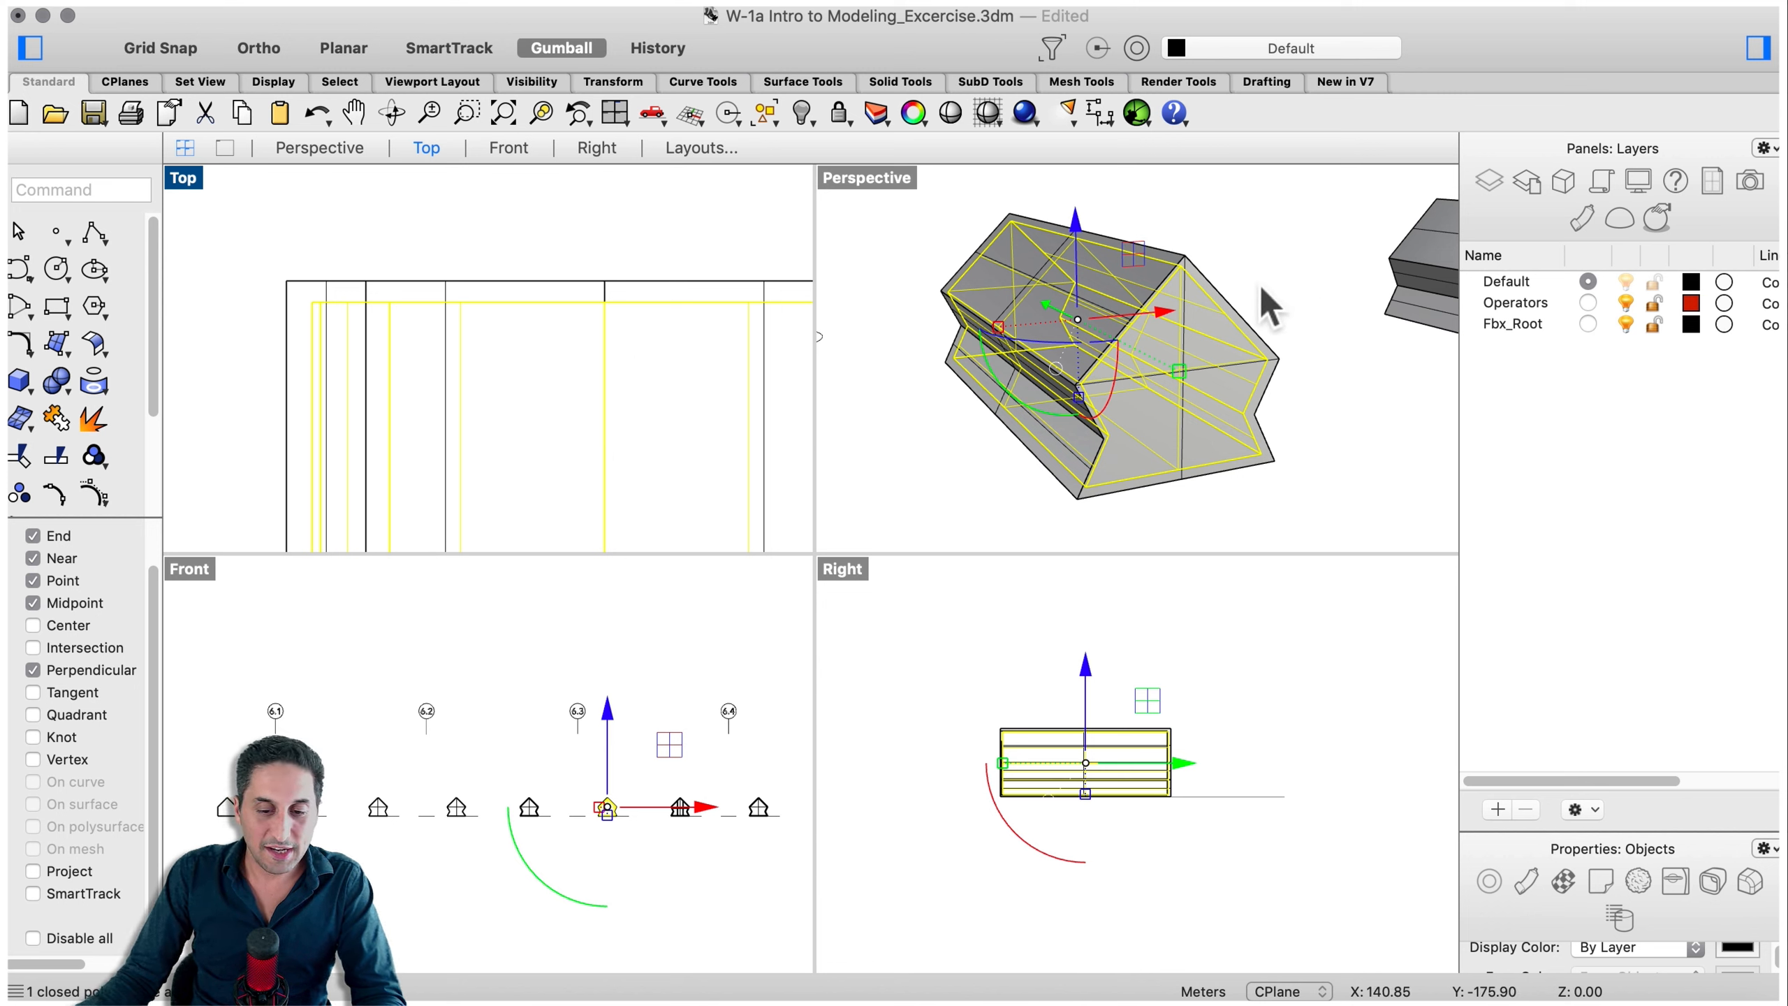
scroll(1154, 298, down, 1)
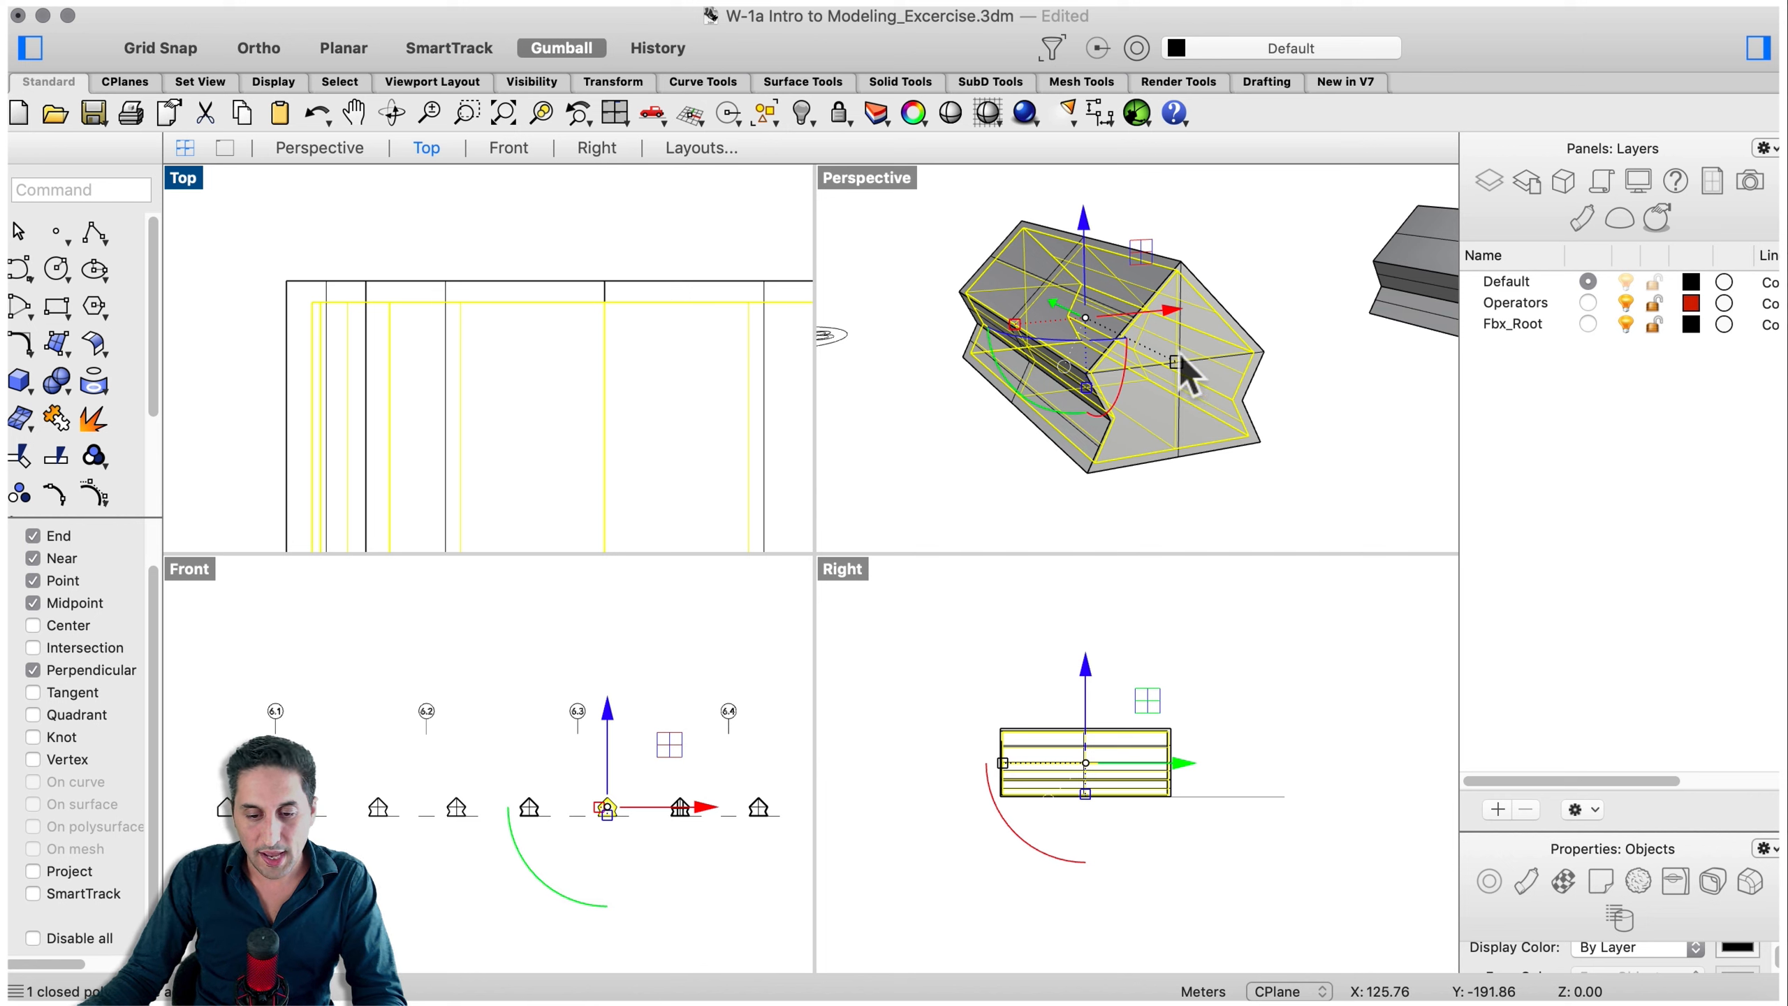
- Drag the selected solid aside with the gumball twice, undoing each move
drag(1179, 360, 1298, 442)
key(super+z)
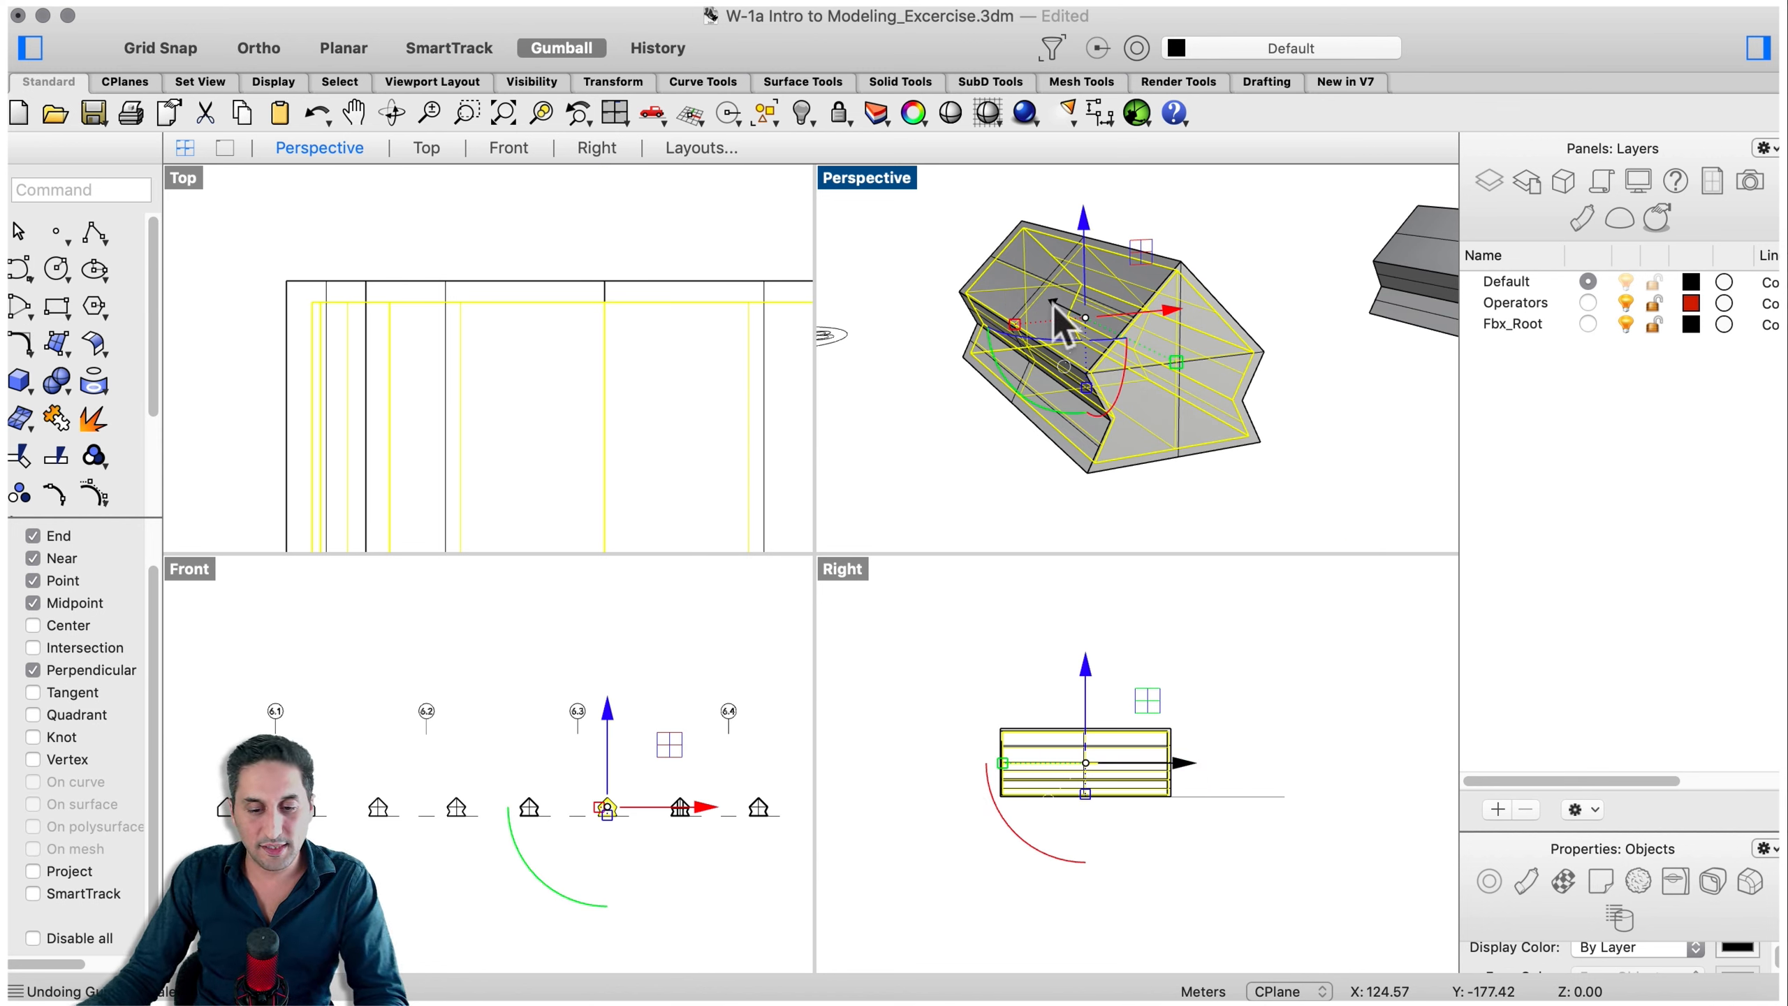
drag(1066, 316, 1272, 465)
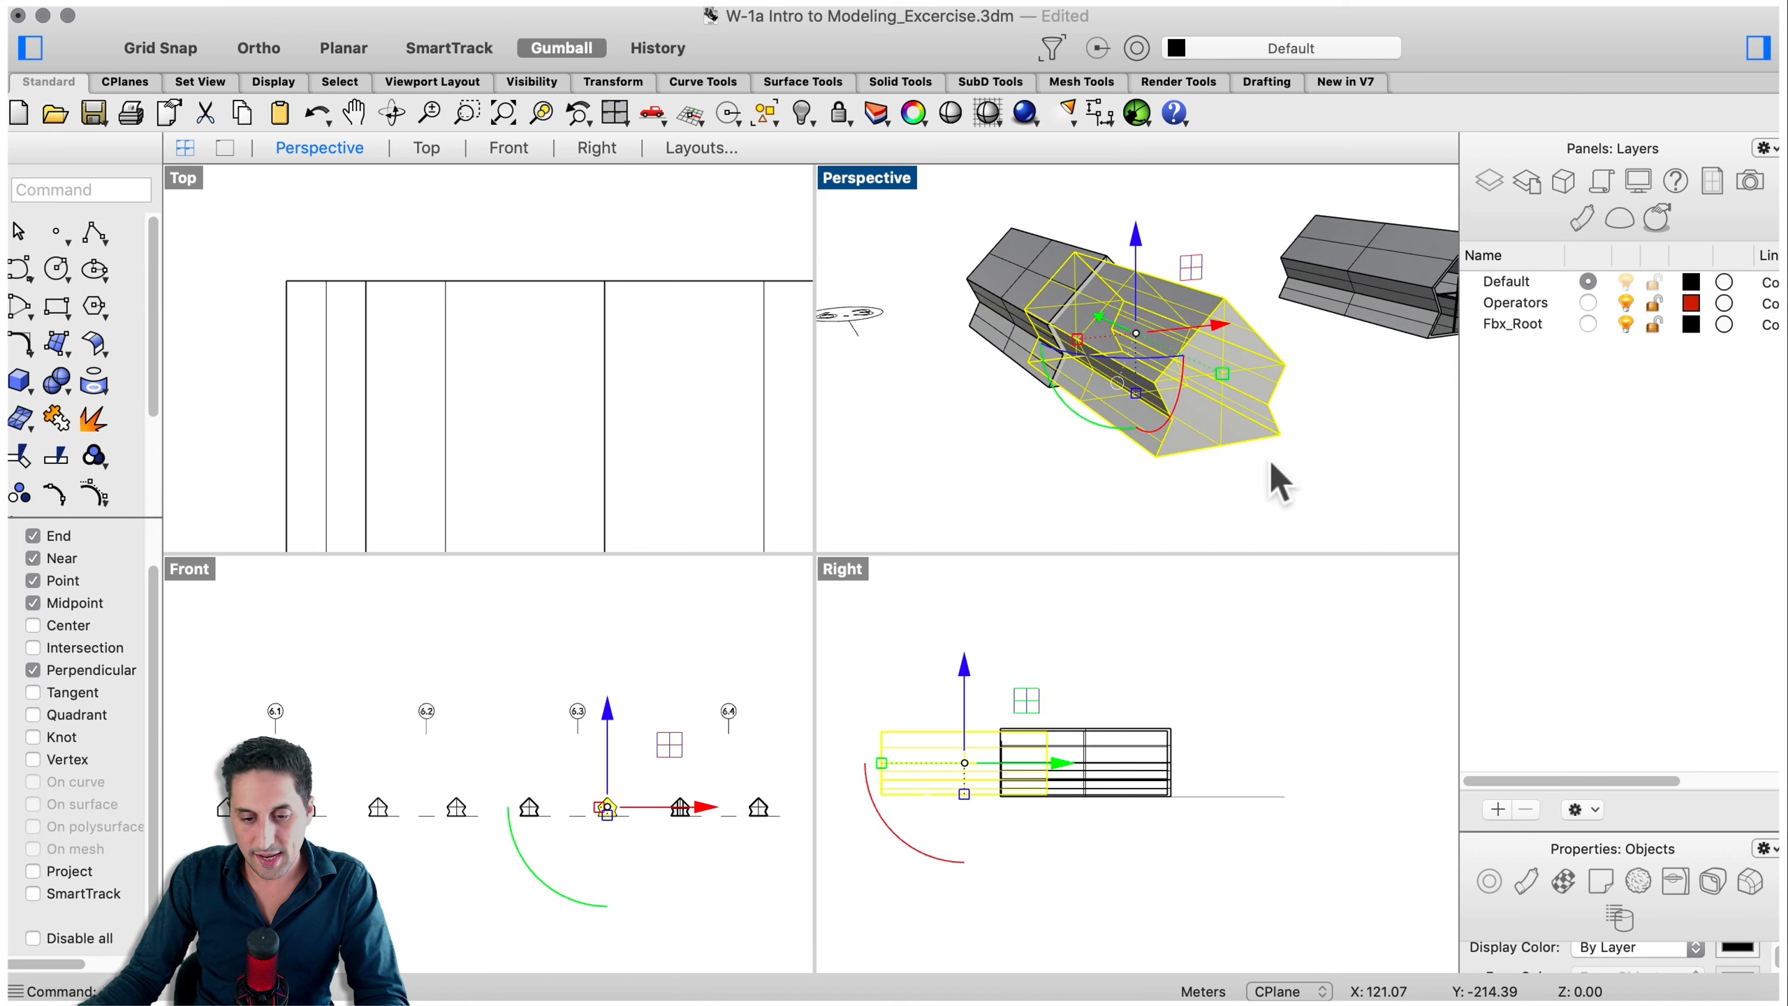
key(super+z)
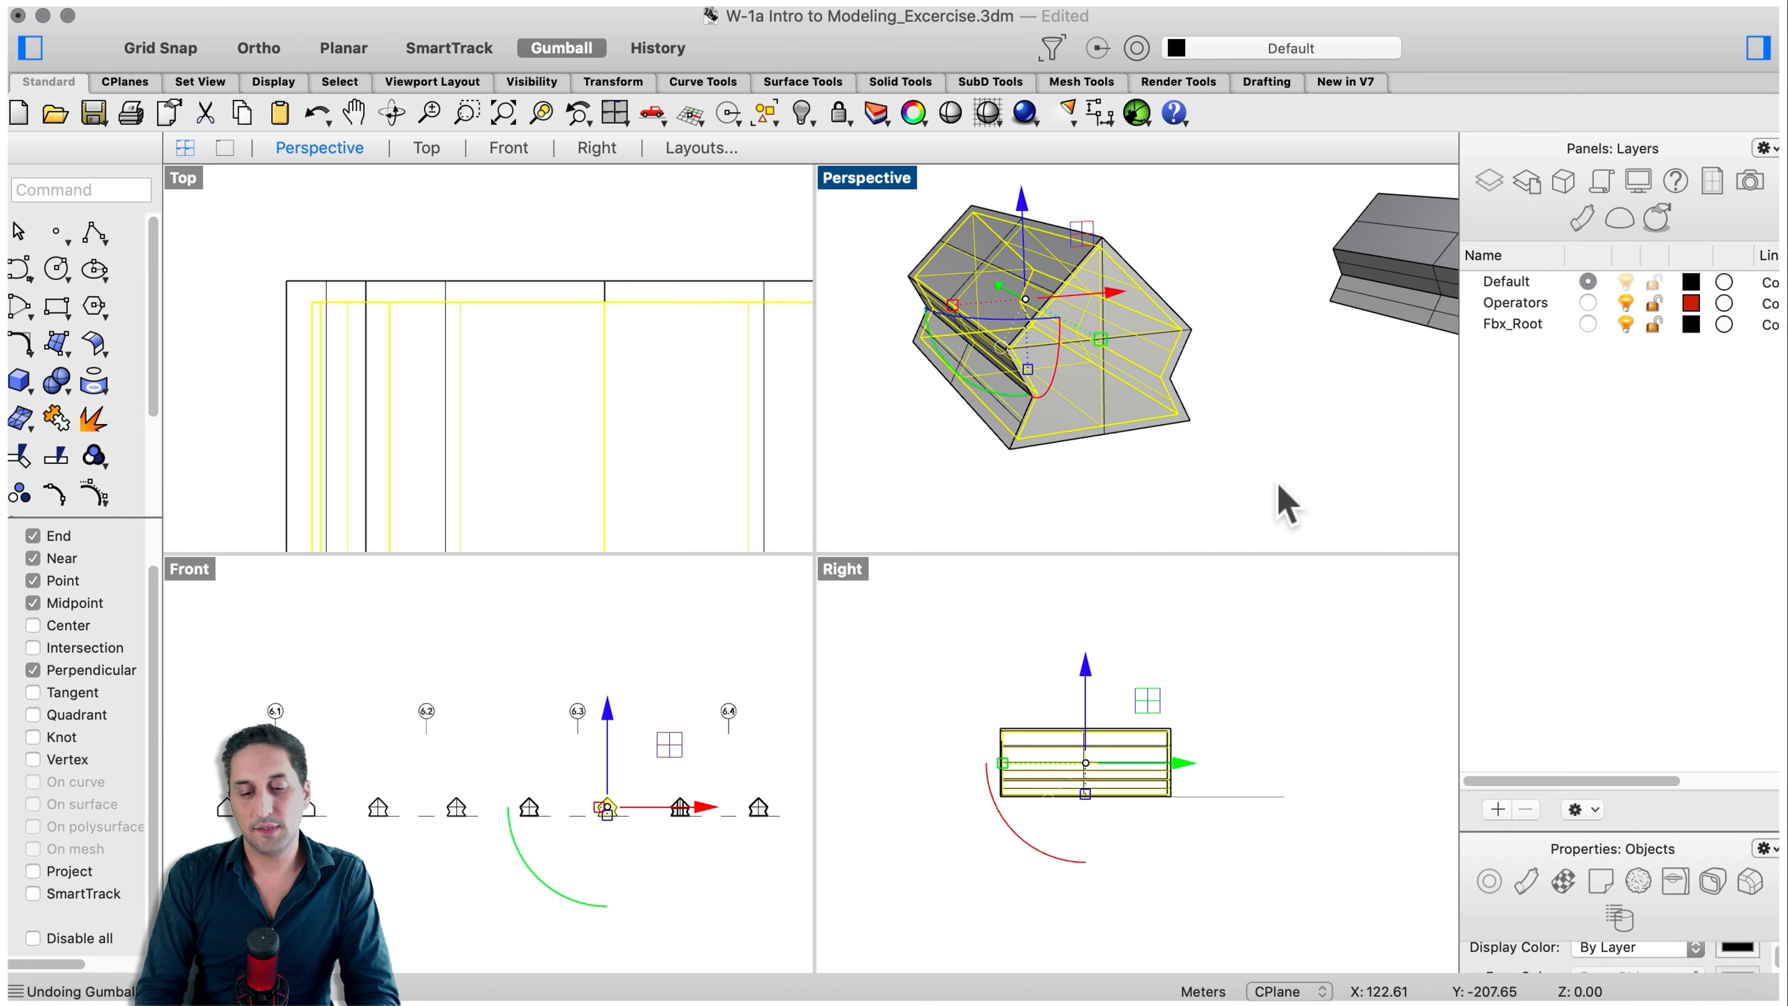
click(1202, 485)
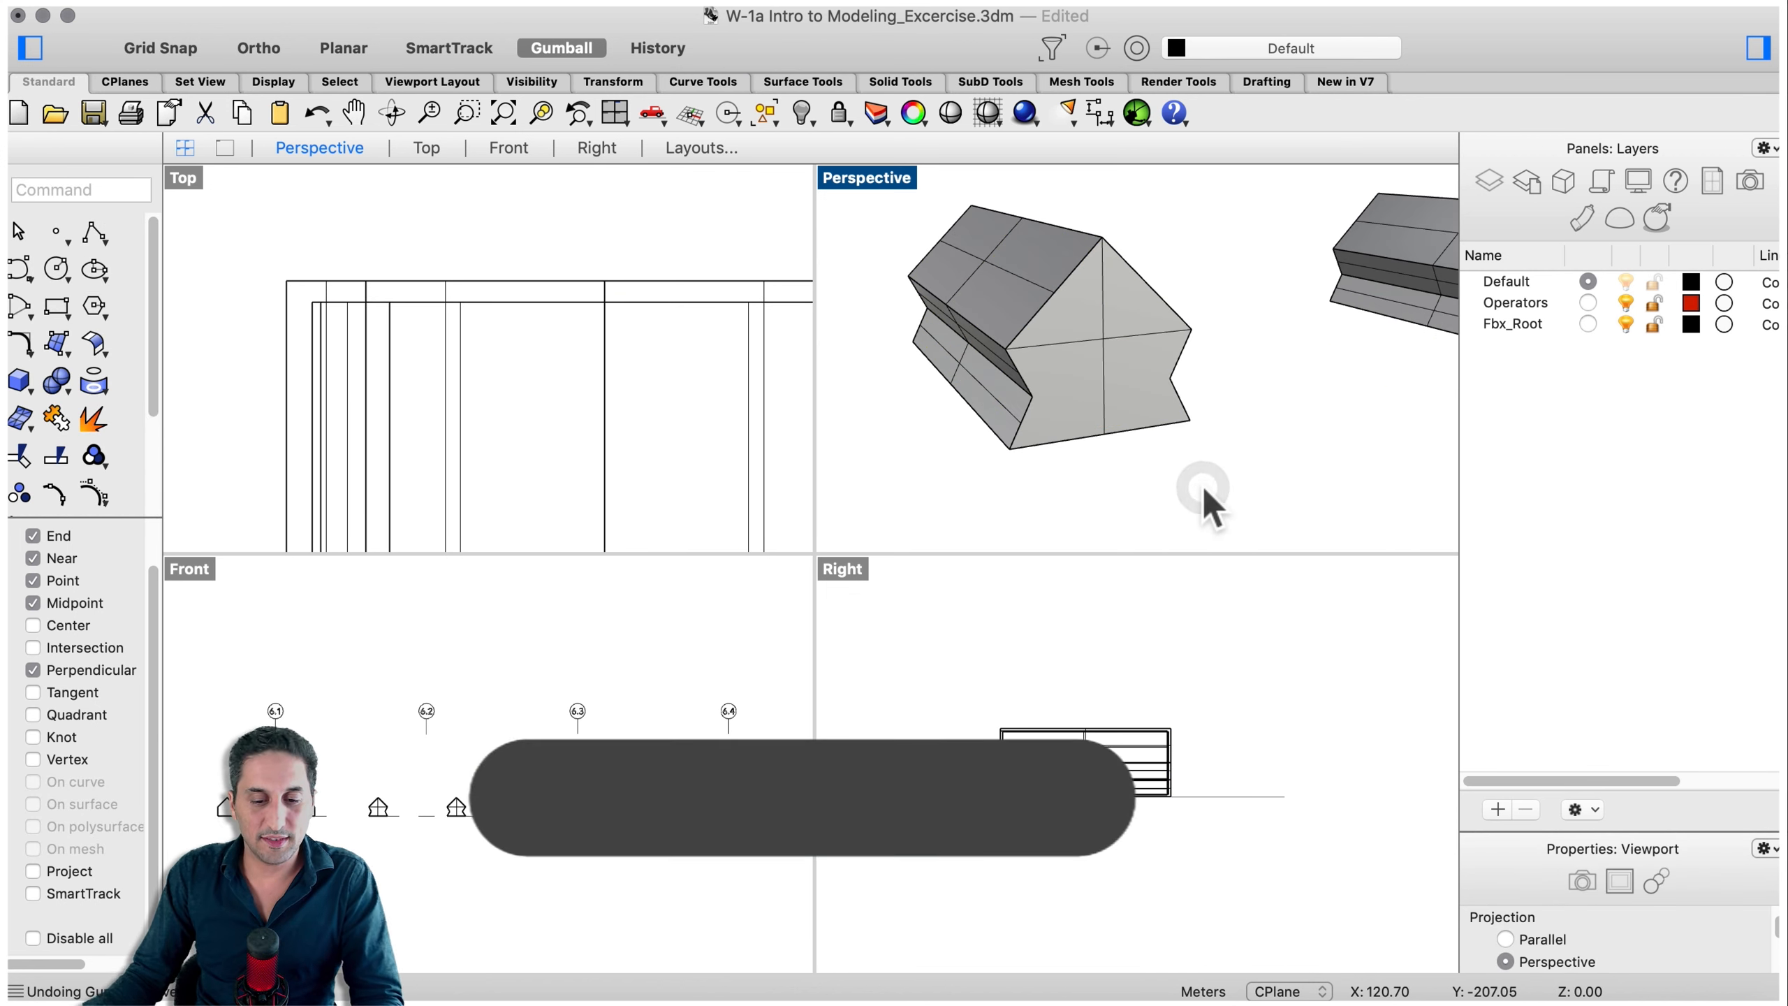
- Start MoveFace and select the front gable face of the outer offset shell in the Front view
text(MoveFace)
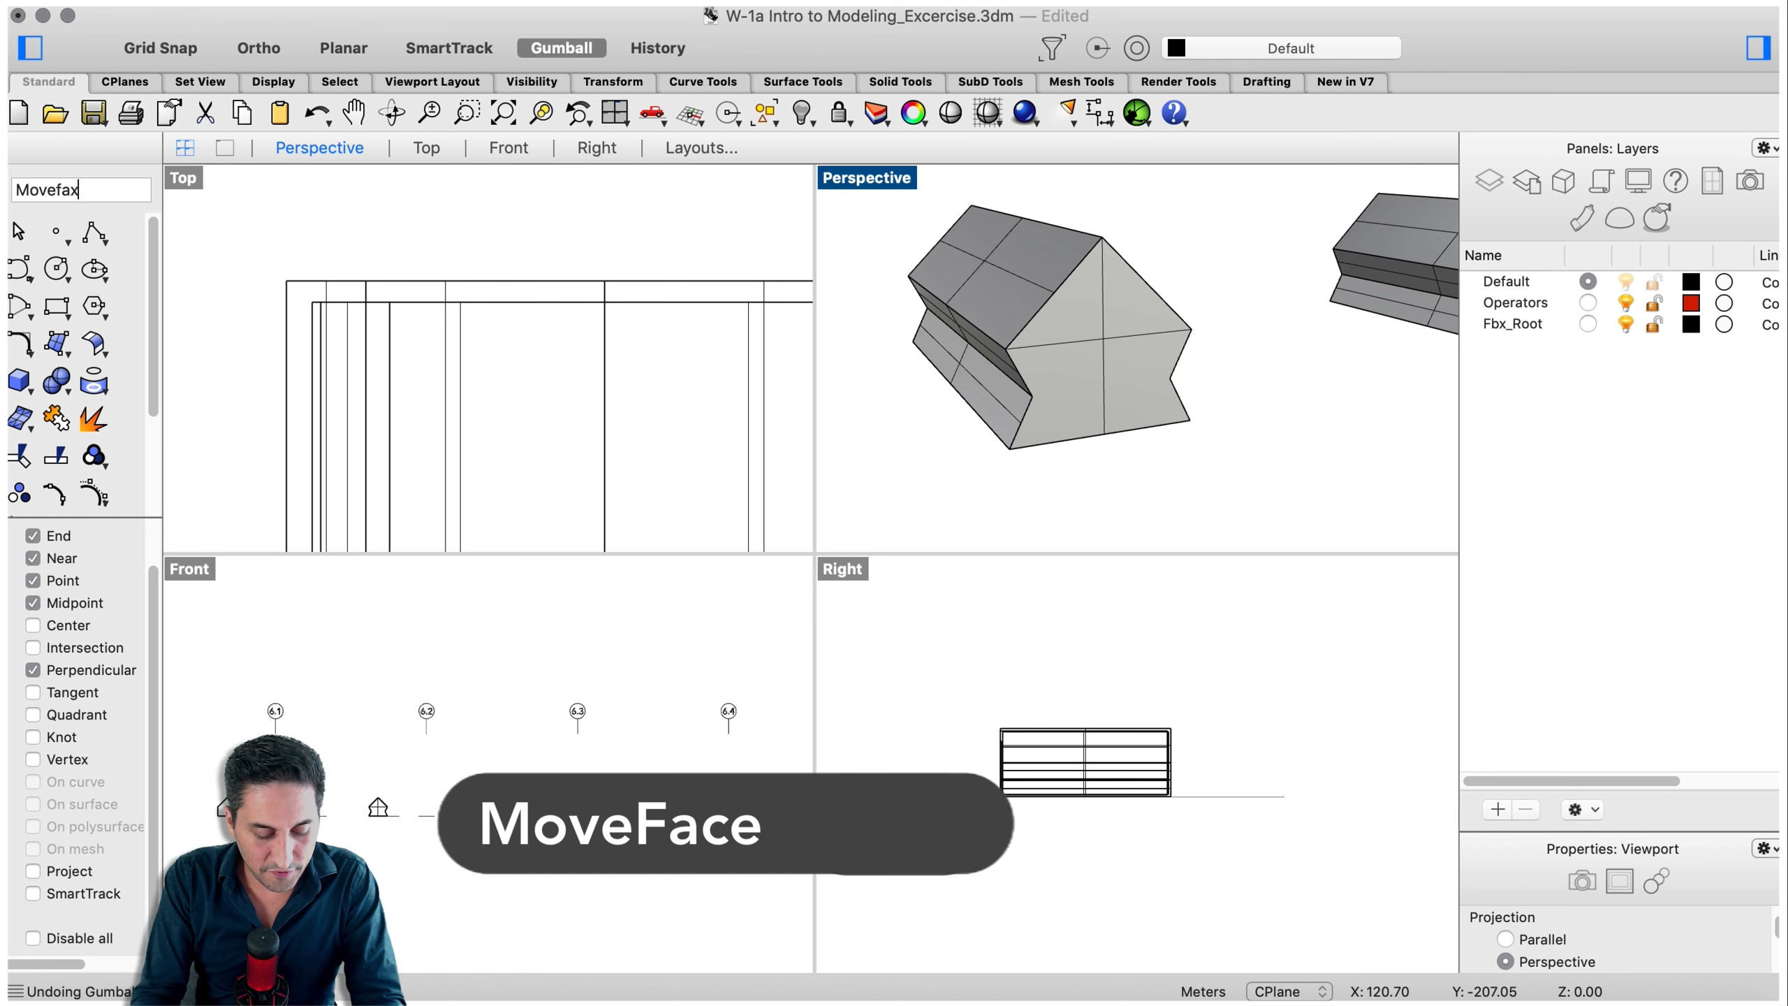
key(Return)
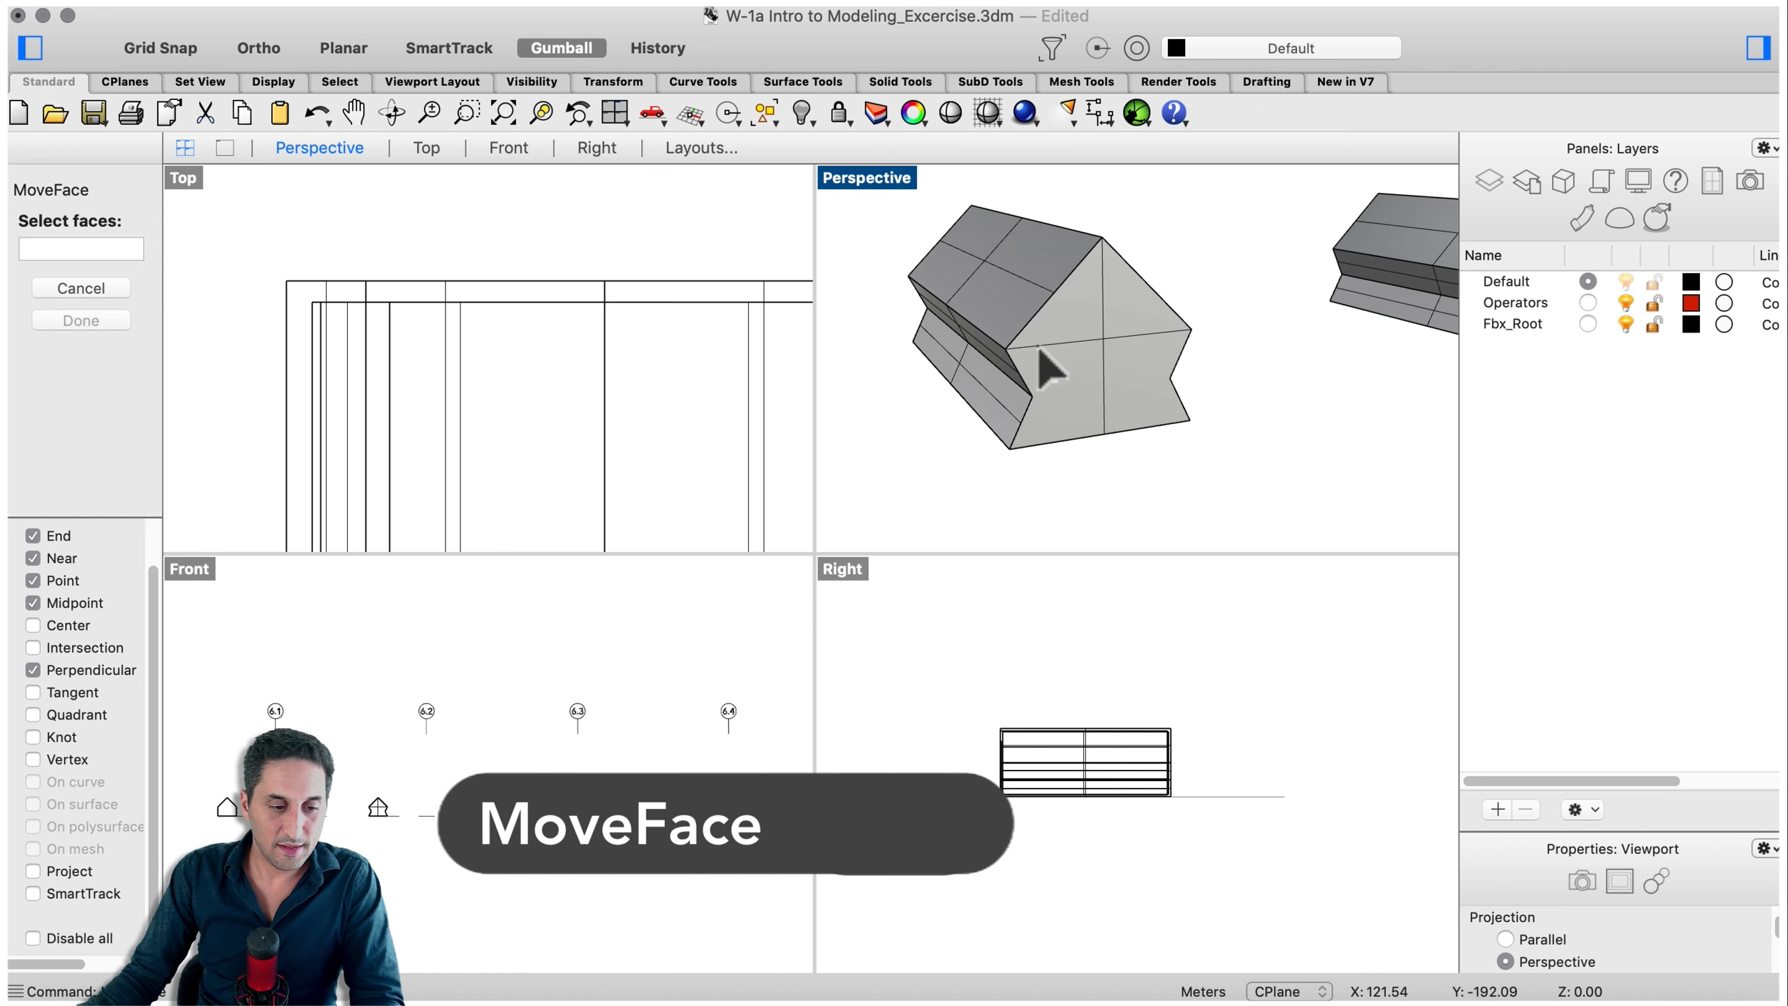
click(1081, 323)
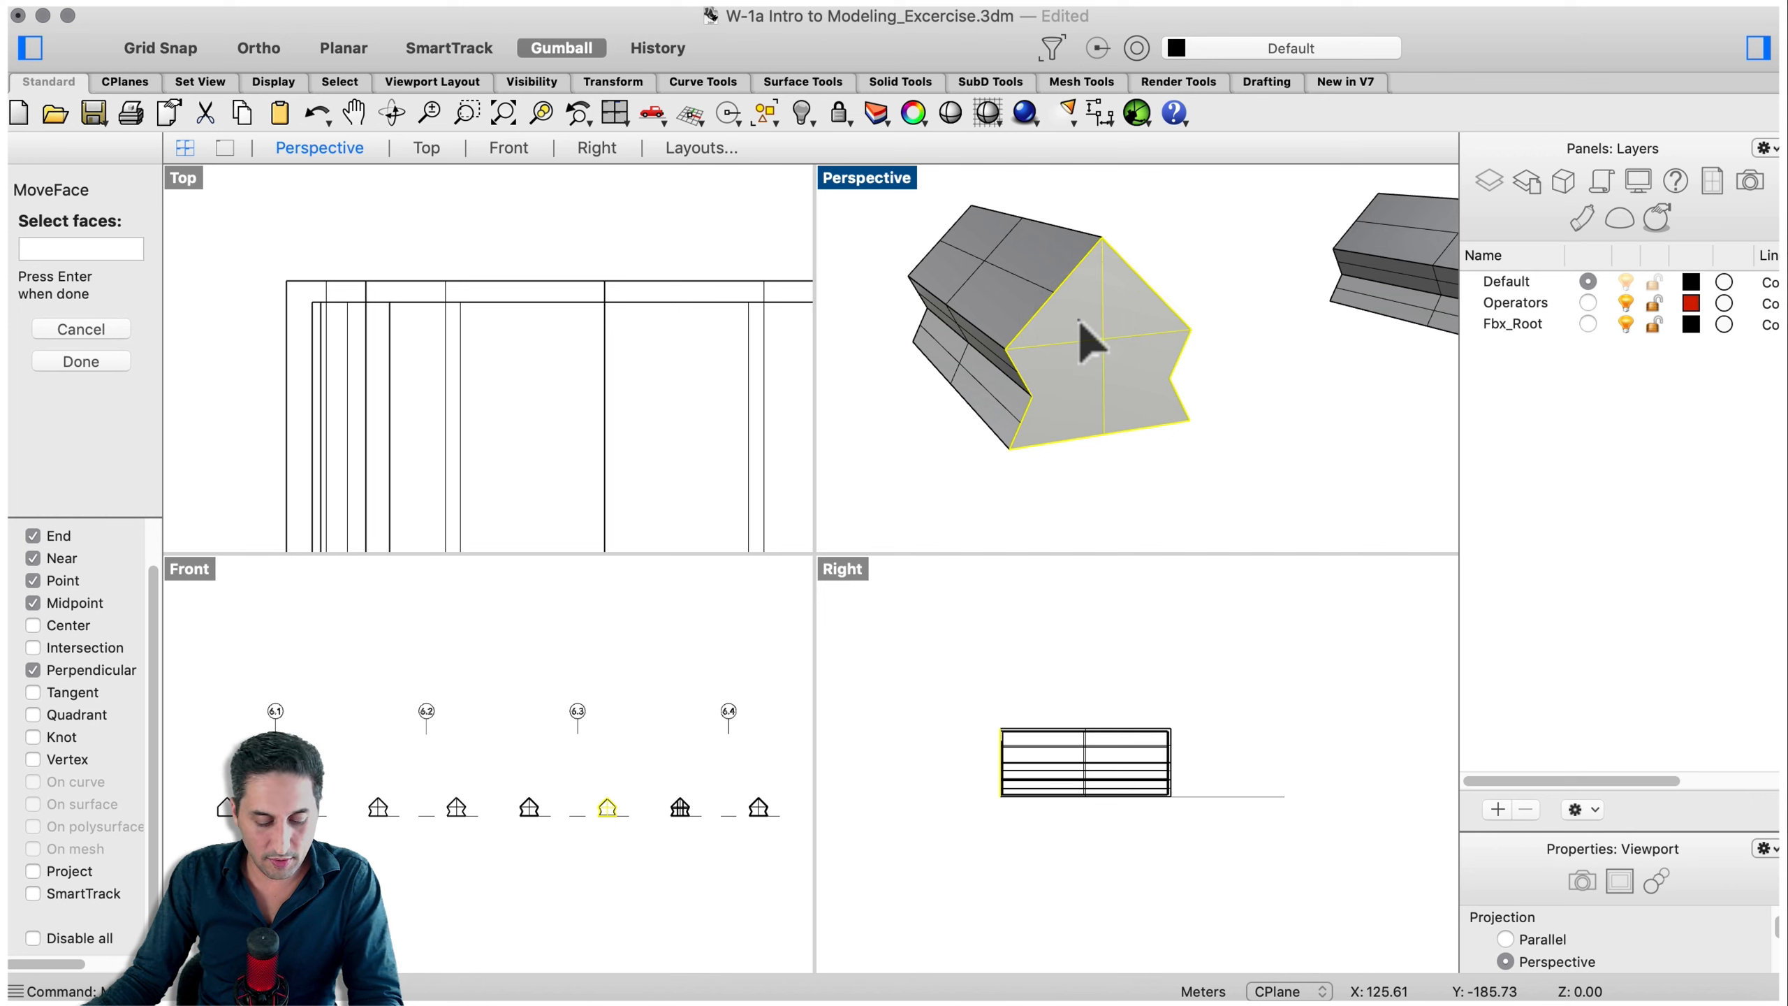
super+click(1079, 321)
scroll(1080, 321, up, 10)
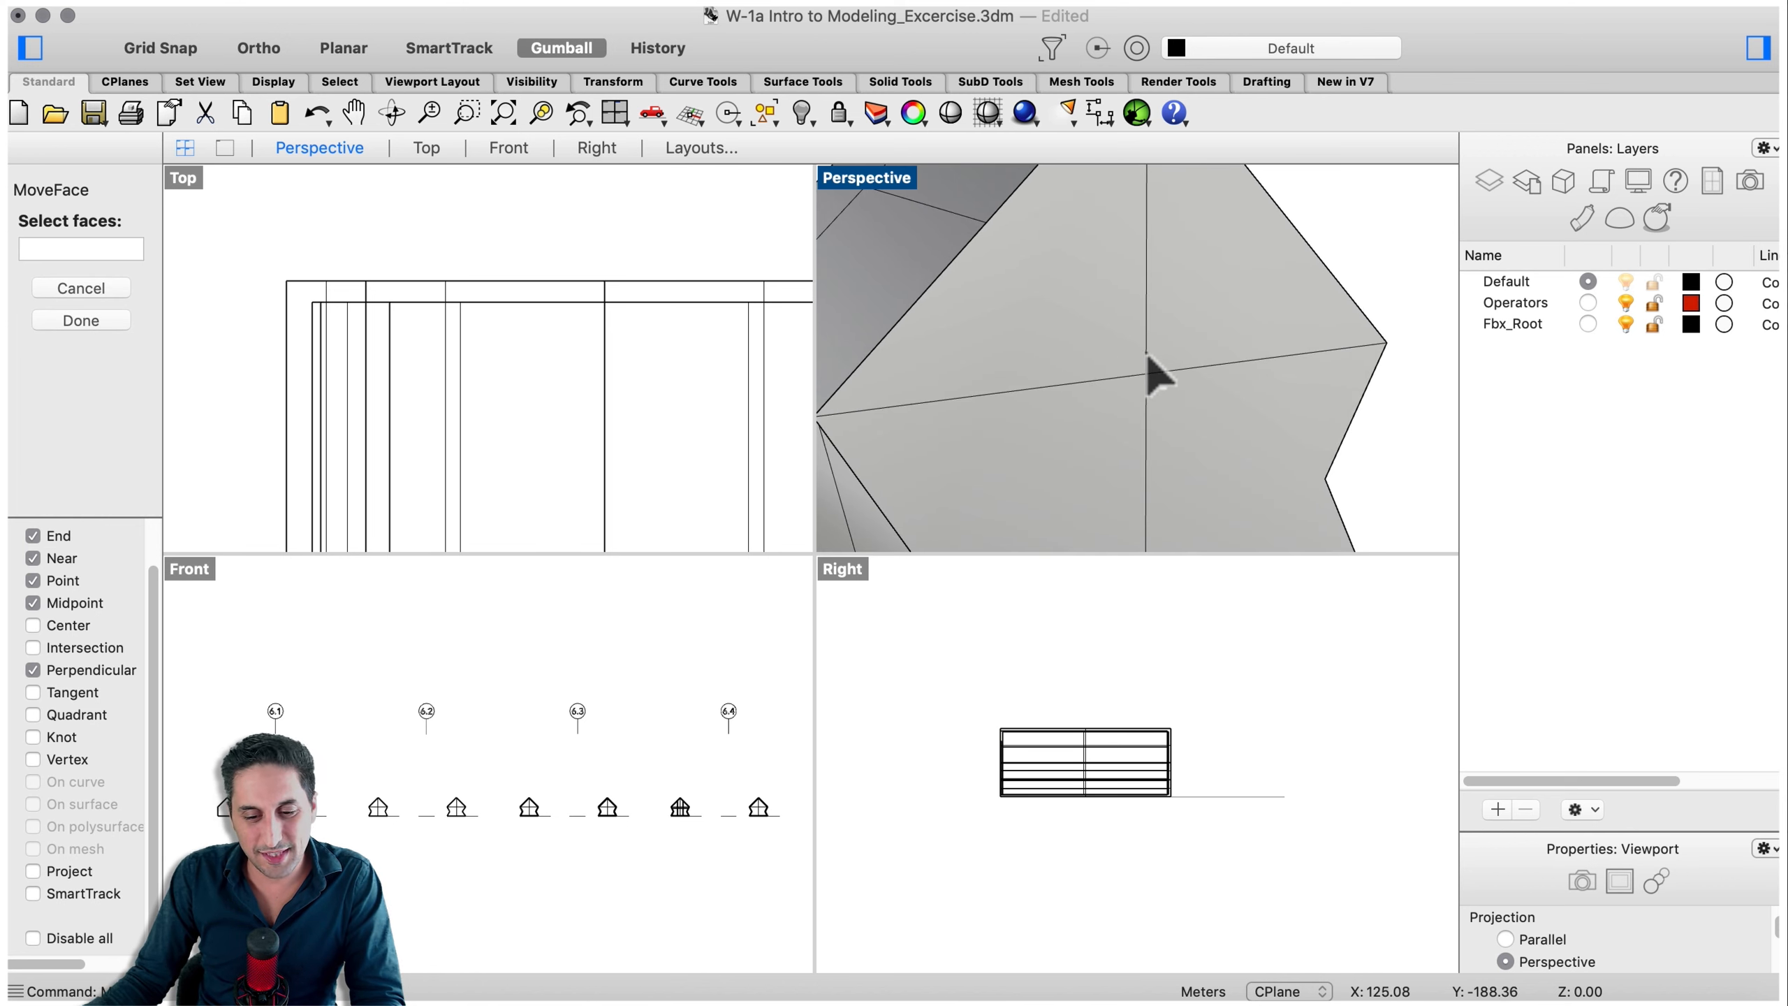
scroll(1149, 358, down, 10)
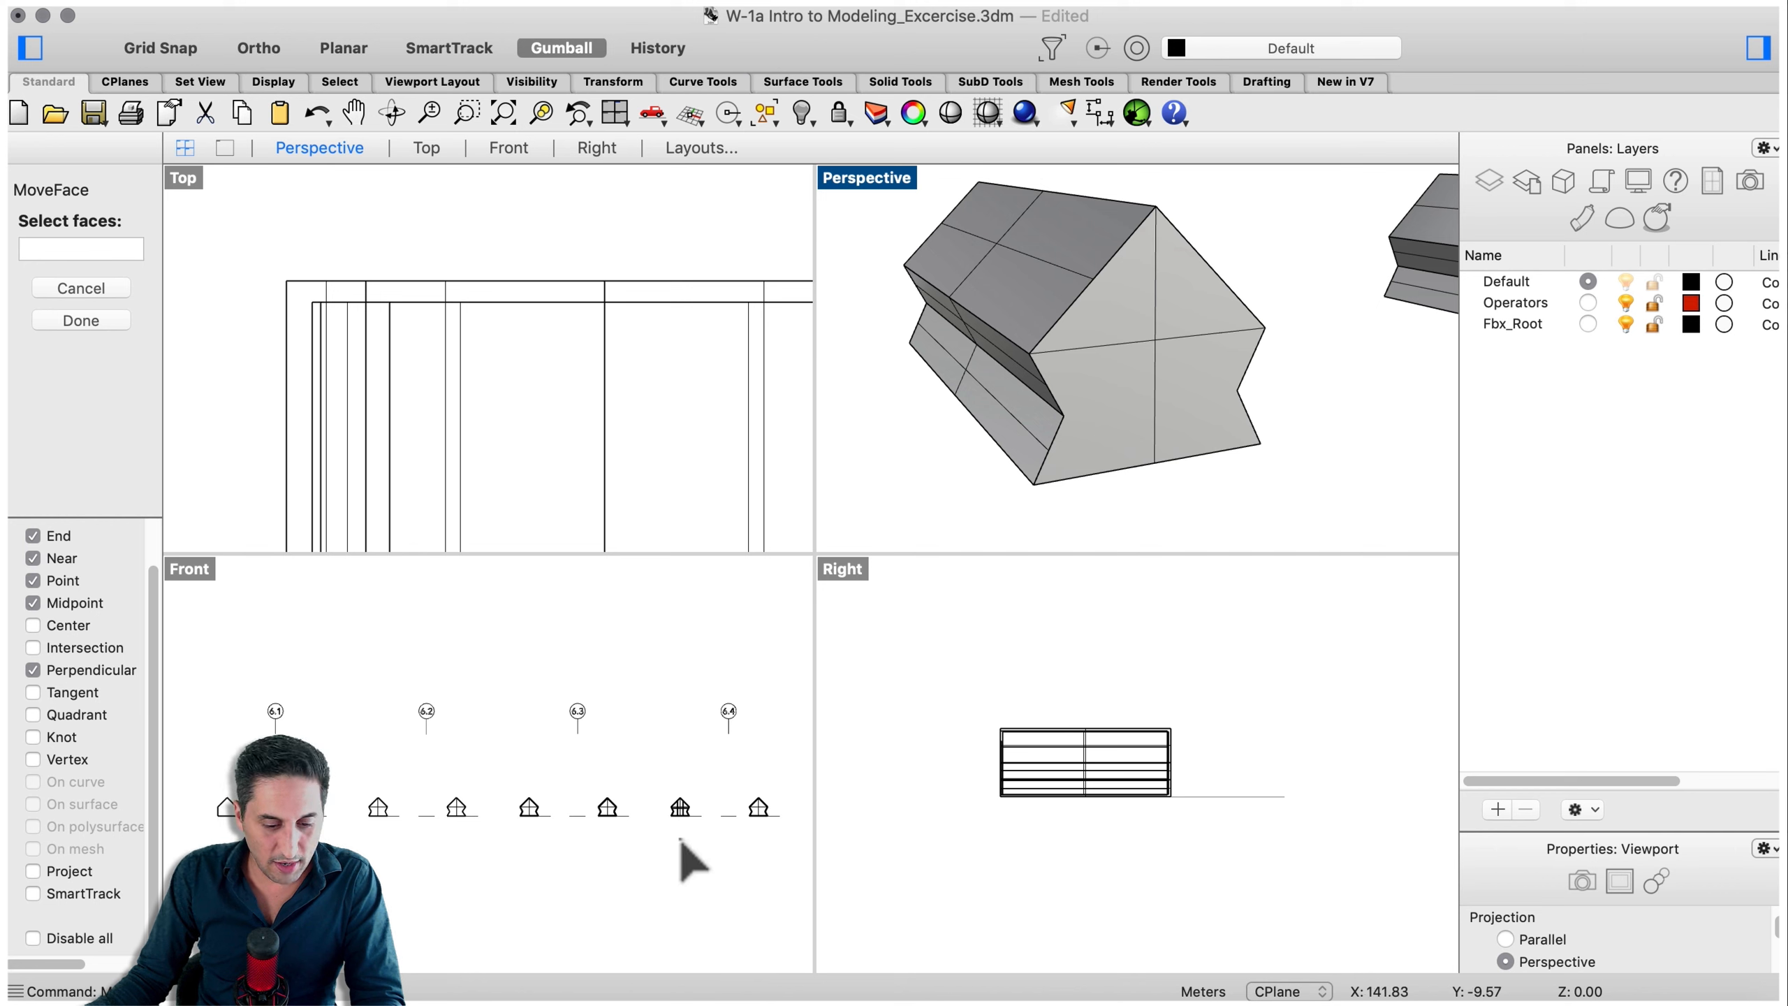
scroll(680, 823, up, 10)
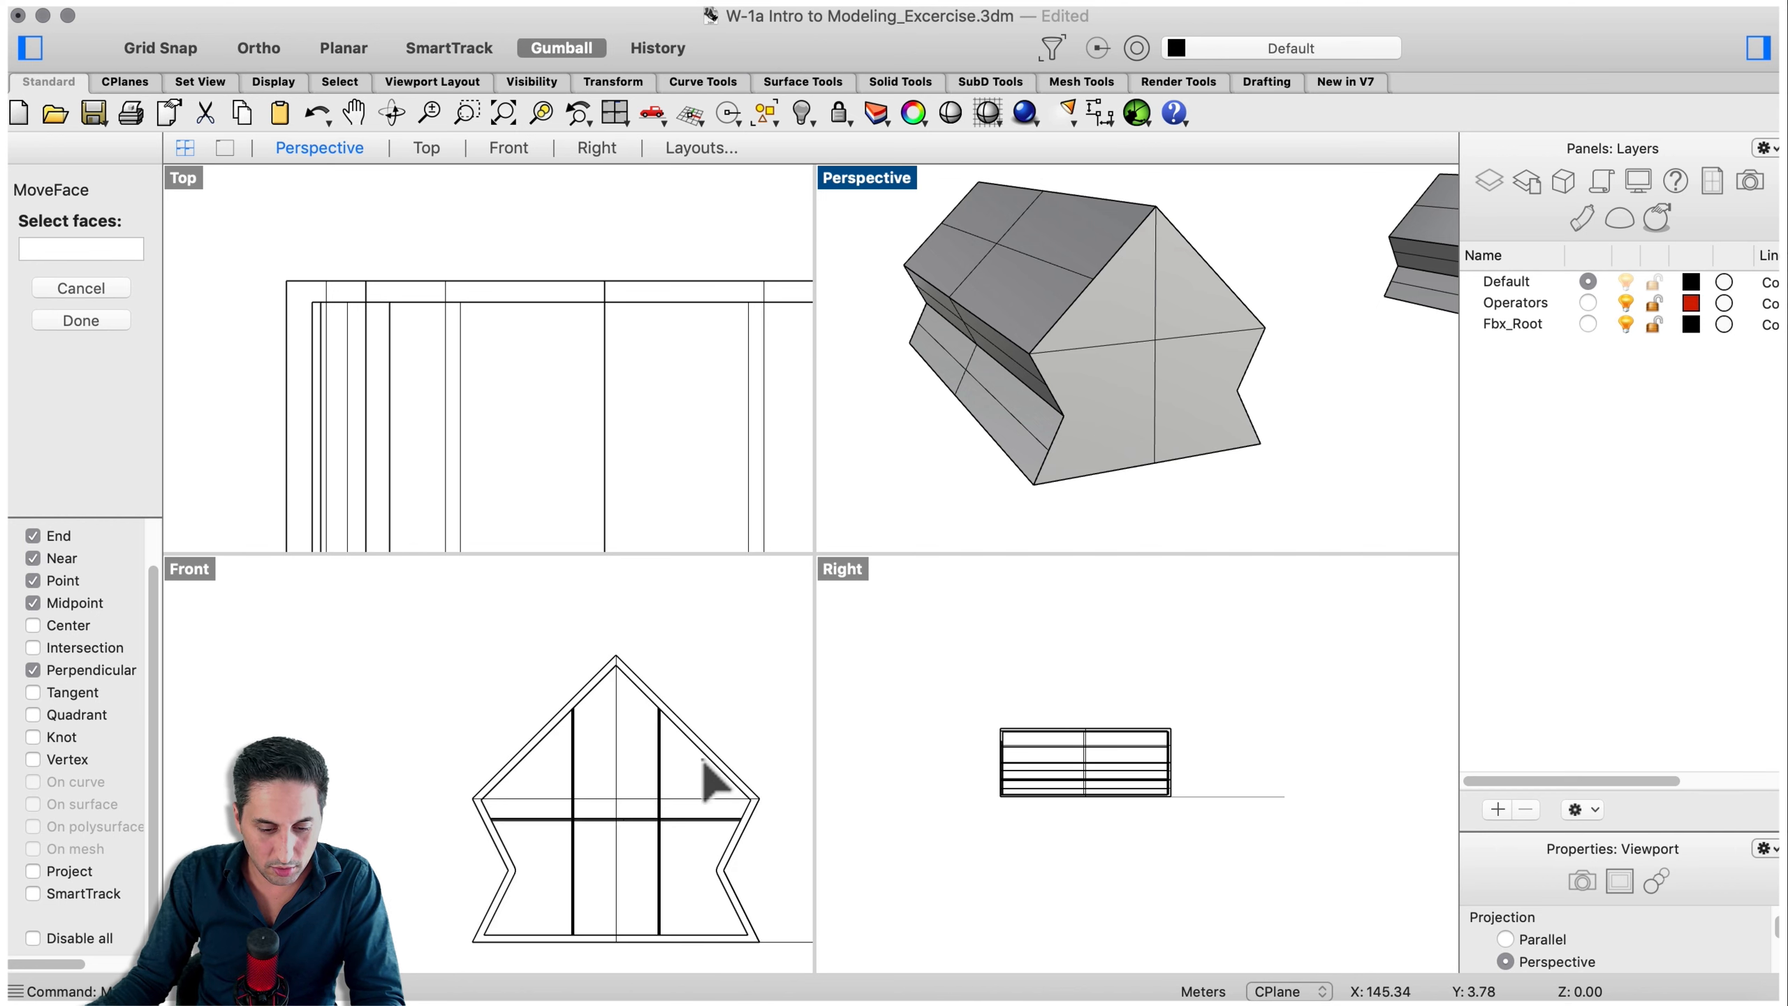
click(696, 769)
scroll(639, 733, down, 10)
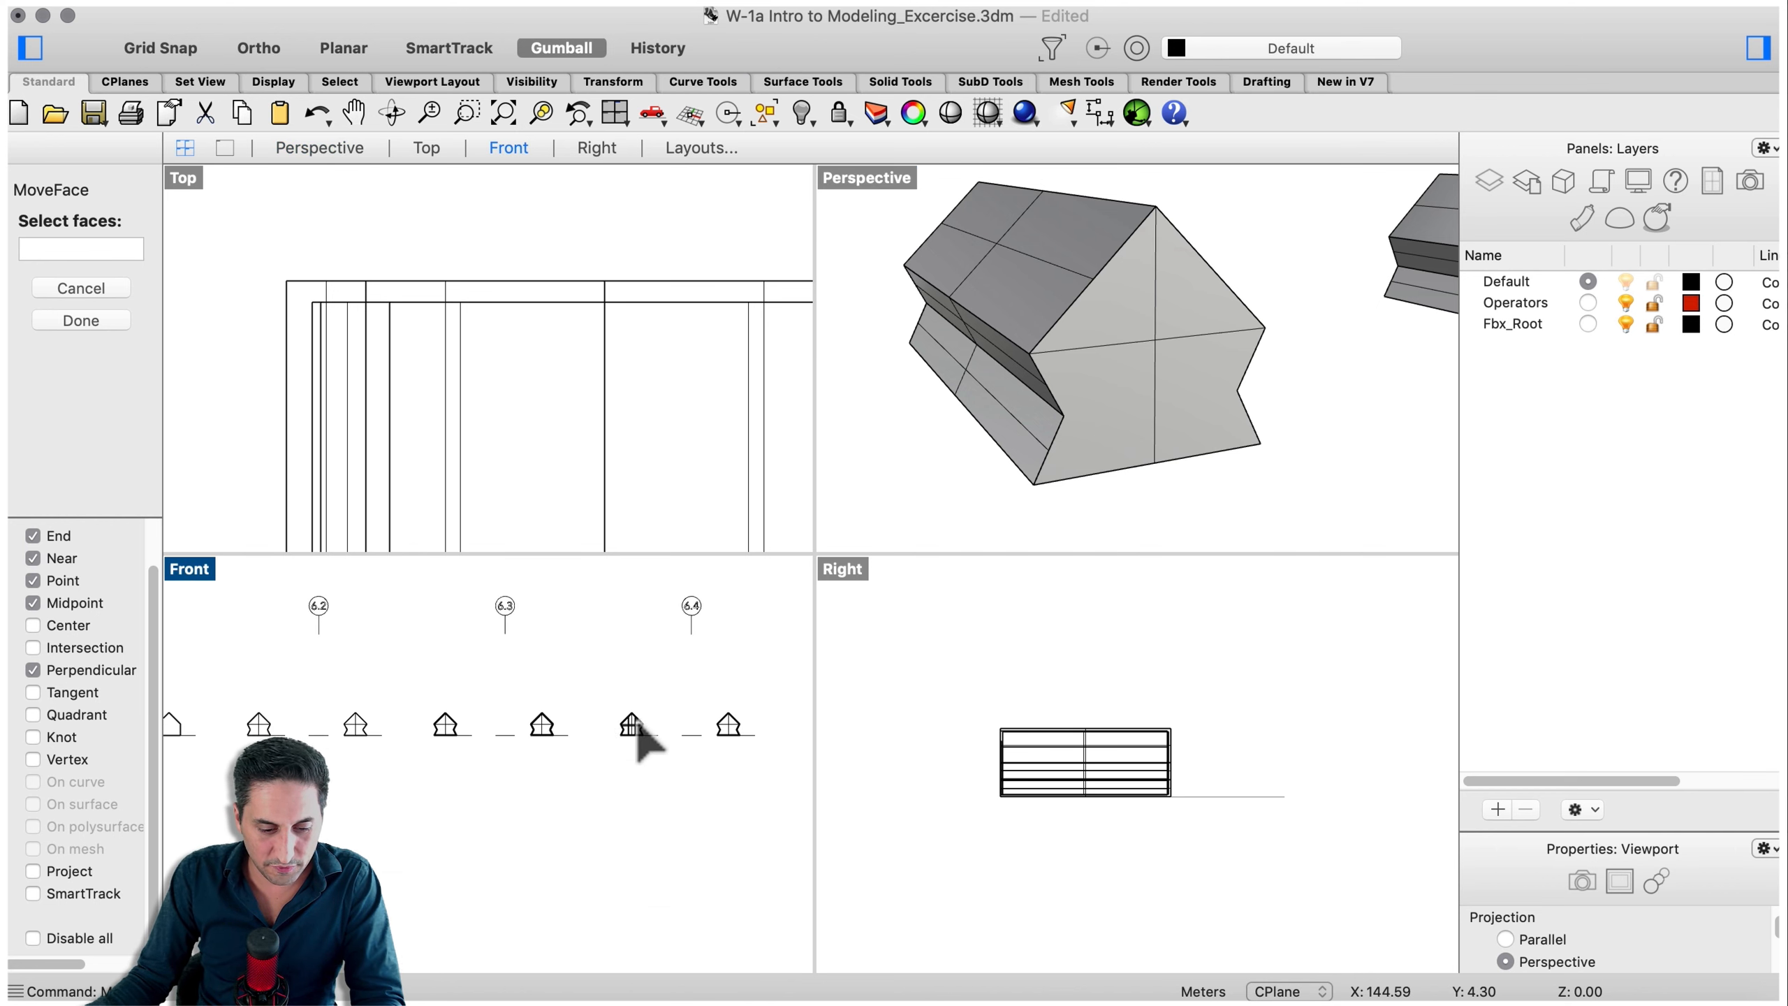
scroll(559, 739, up, 6)
scroll(547, 740, up, 3)
click(629, 732)
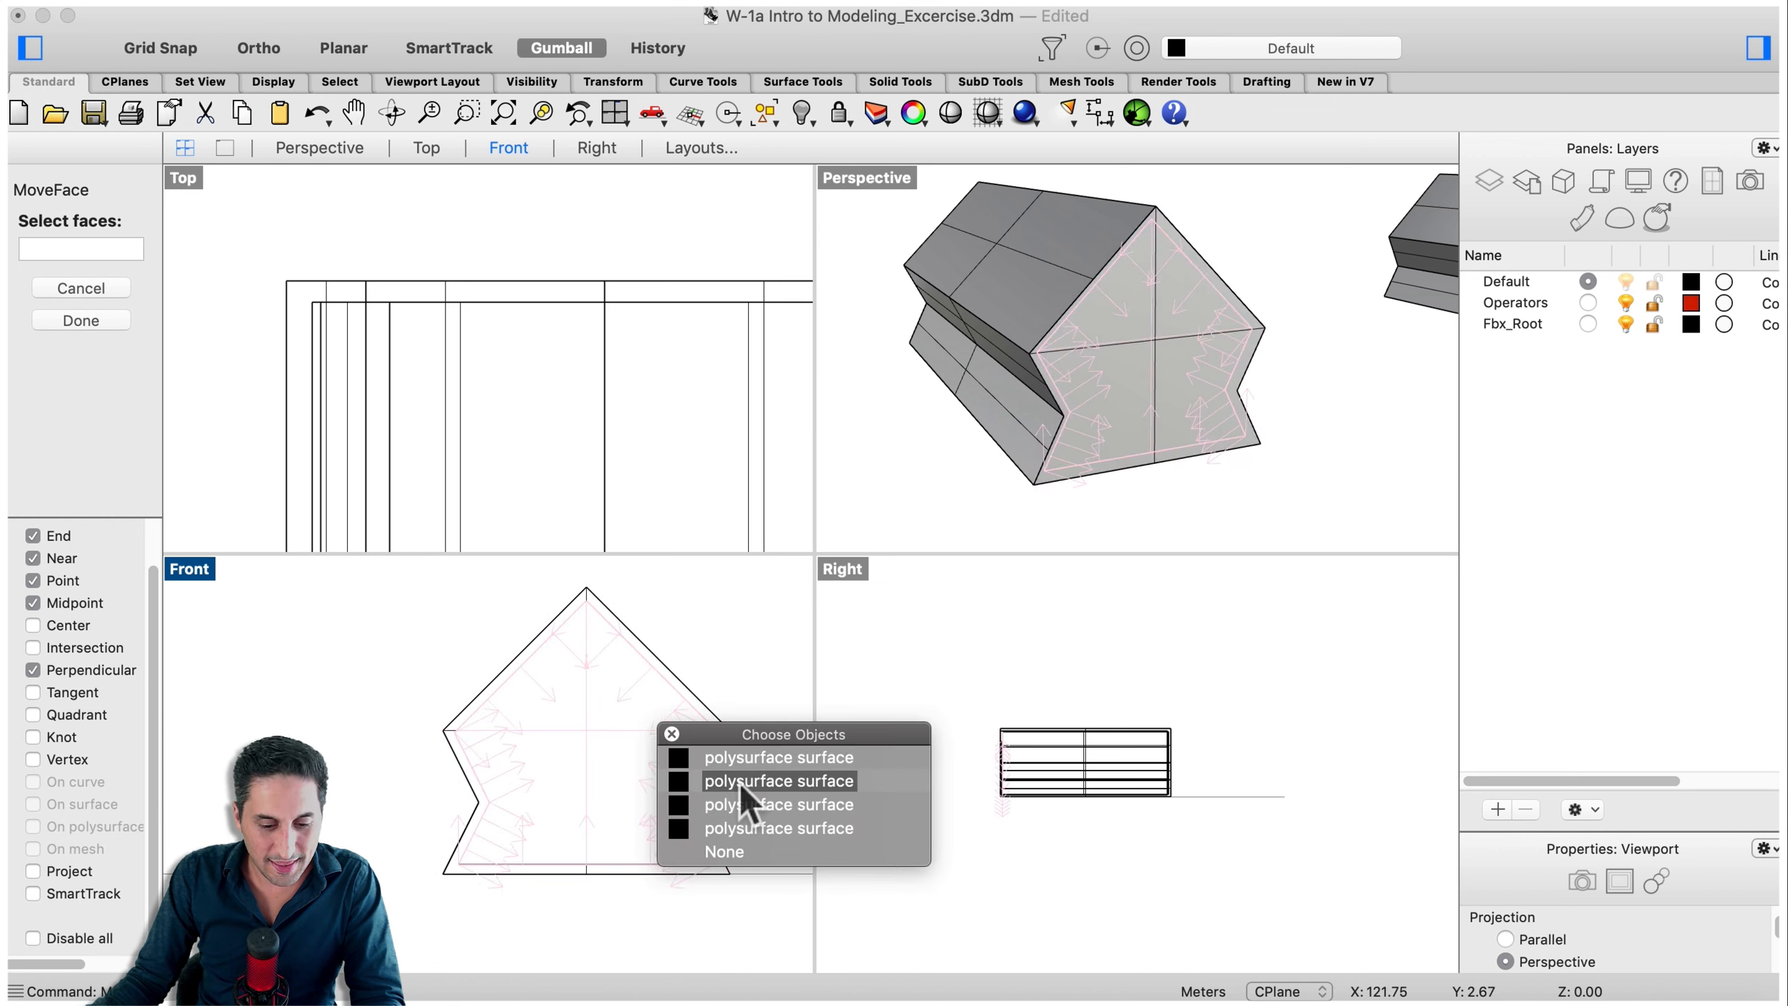
click(748, 804)
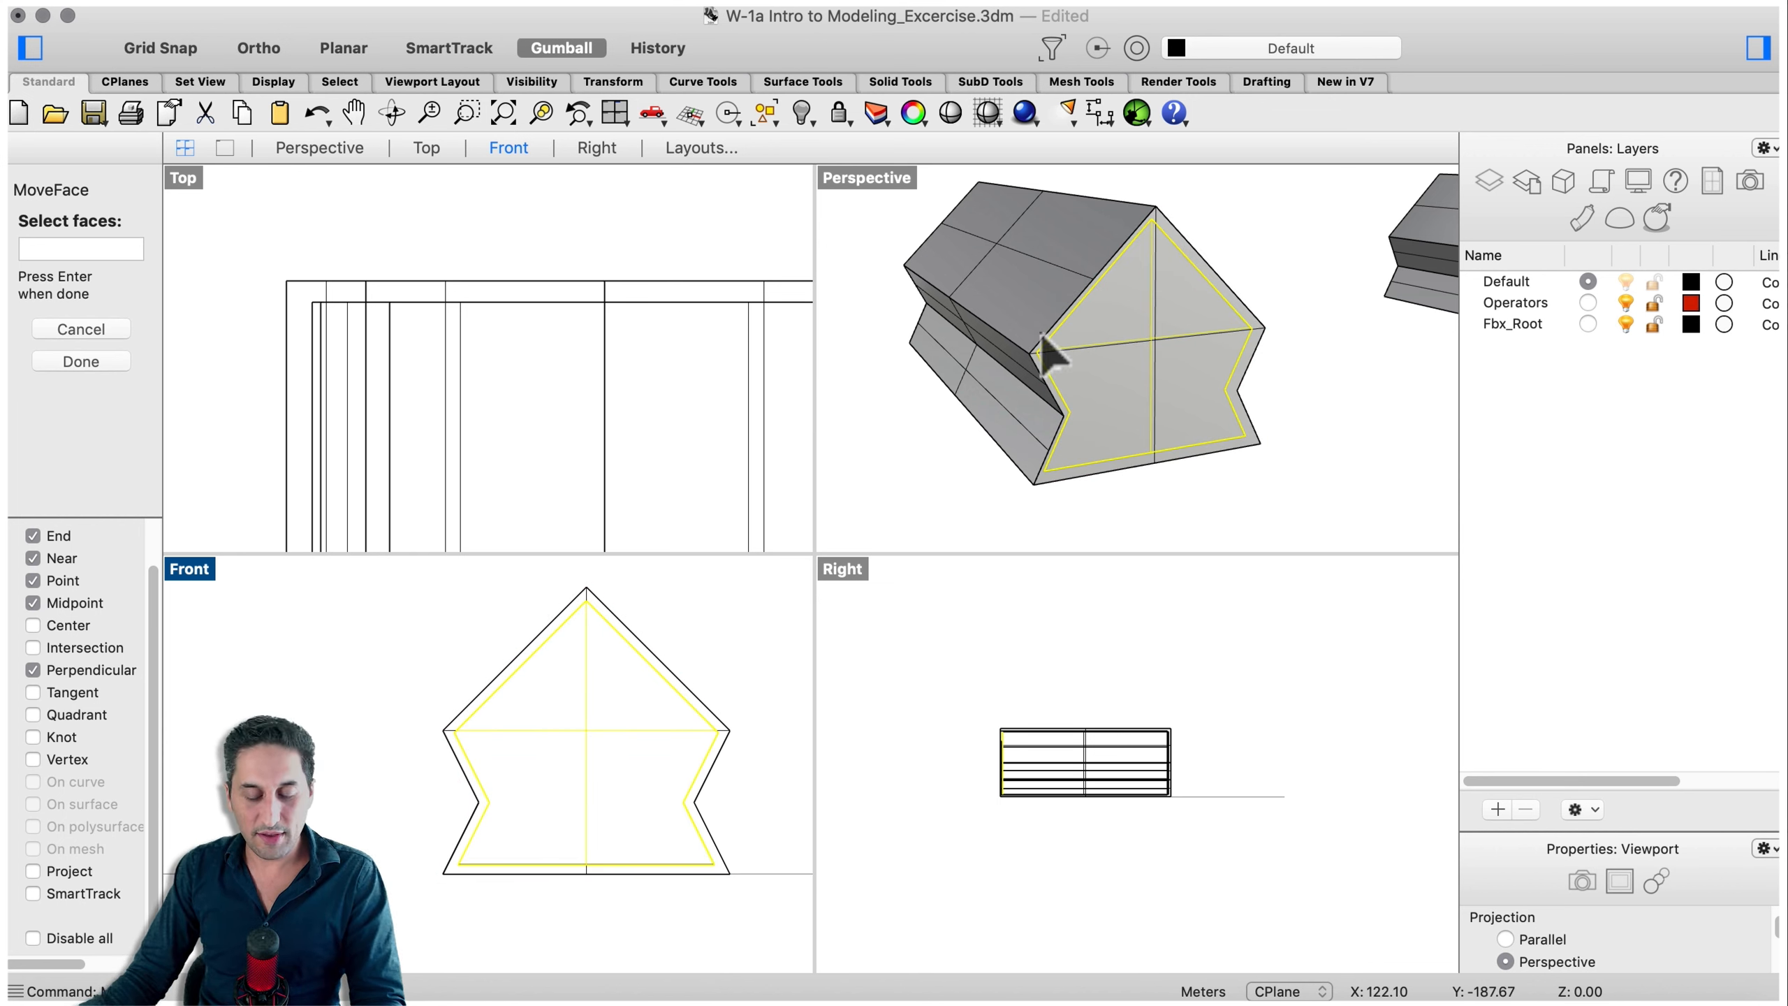
scroll(1165, 327, down, 2)
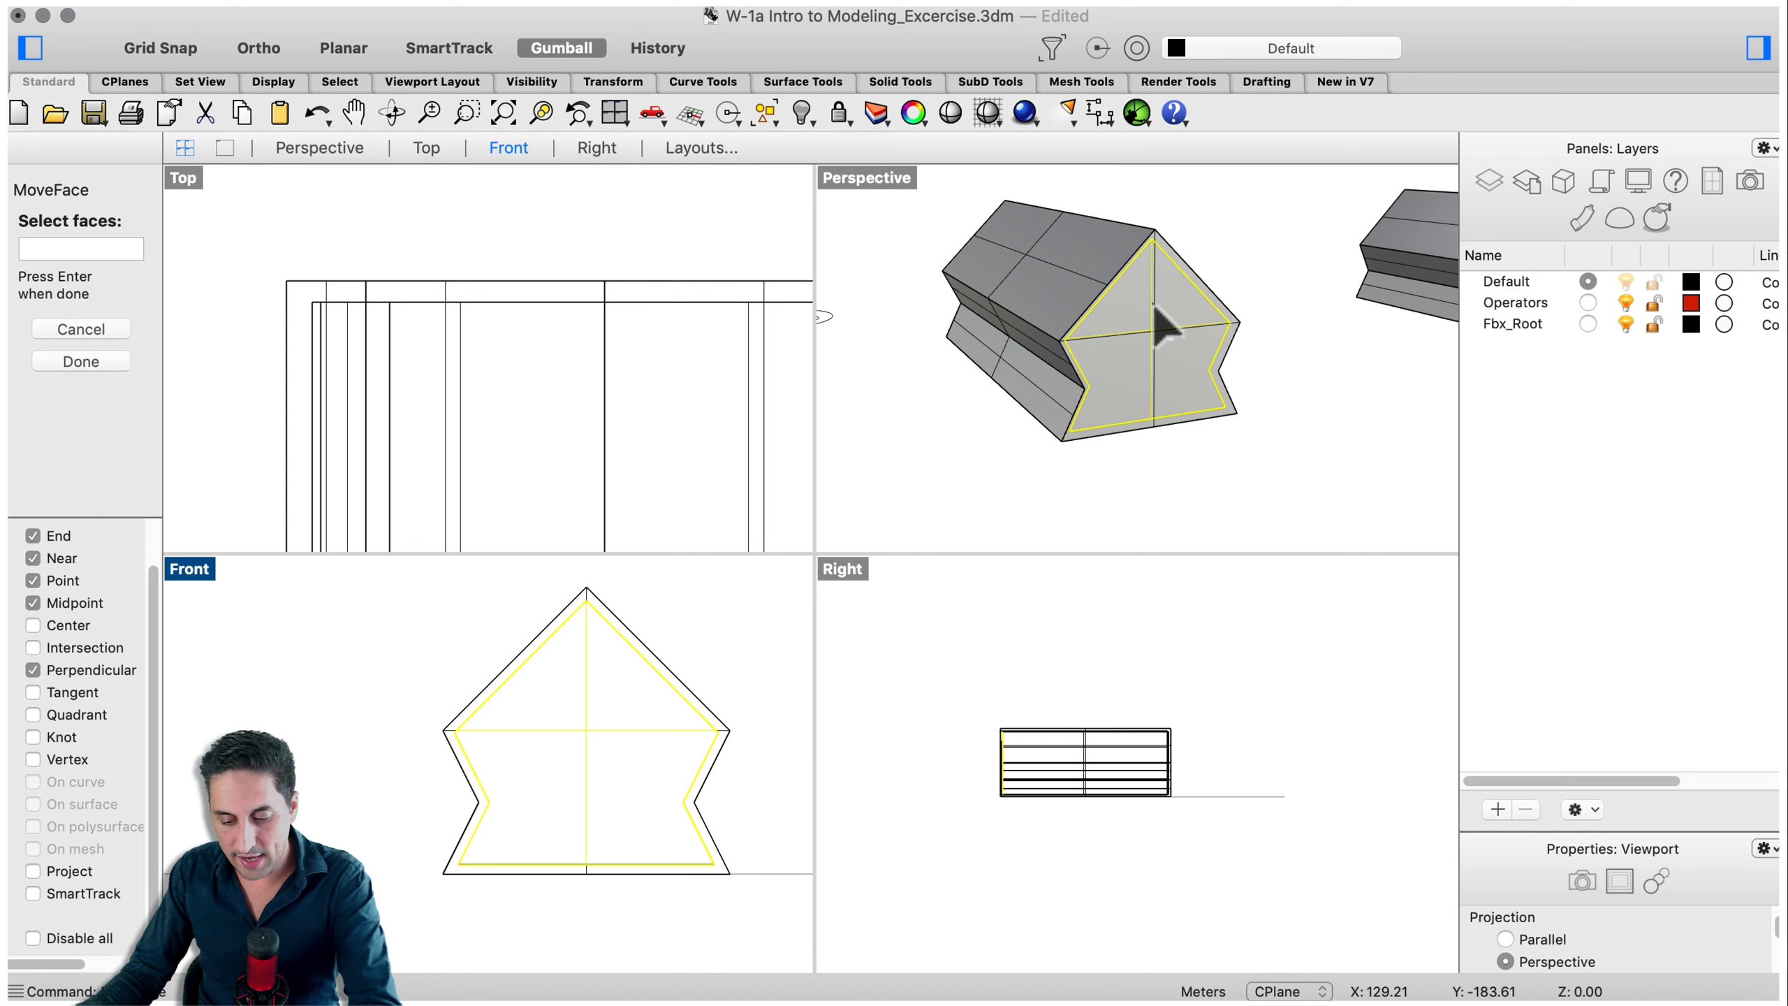
- Move the gable face outward from its corner point so the shell extends past the inner solid
key(Return)
click(1011, 396)
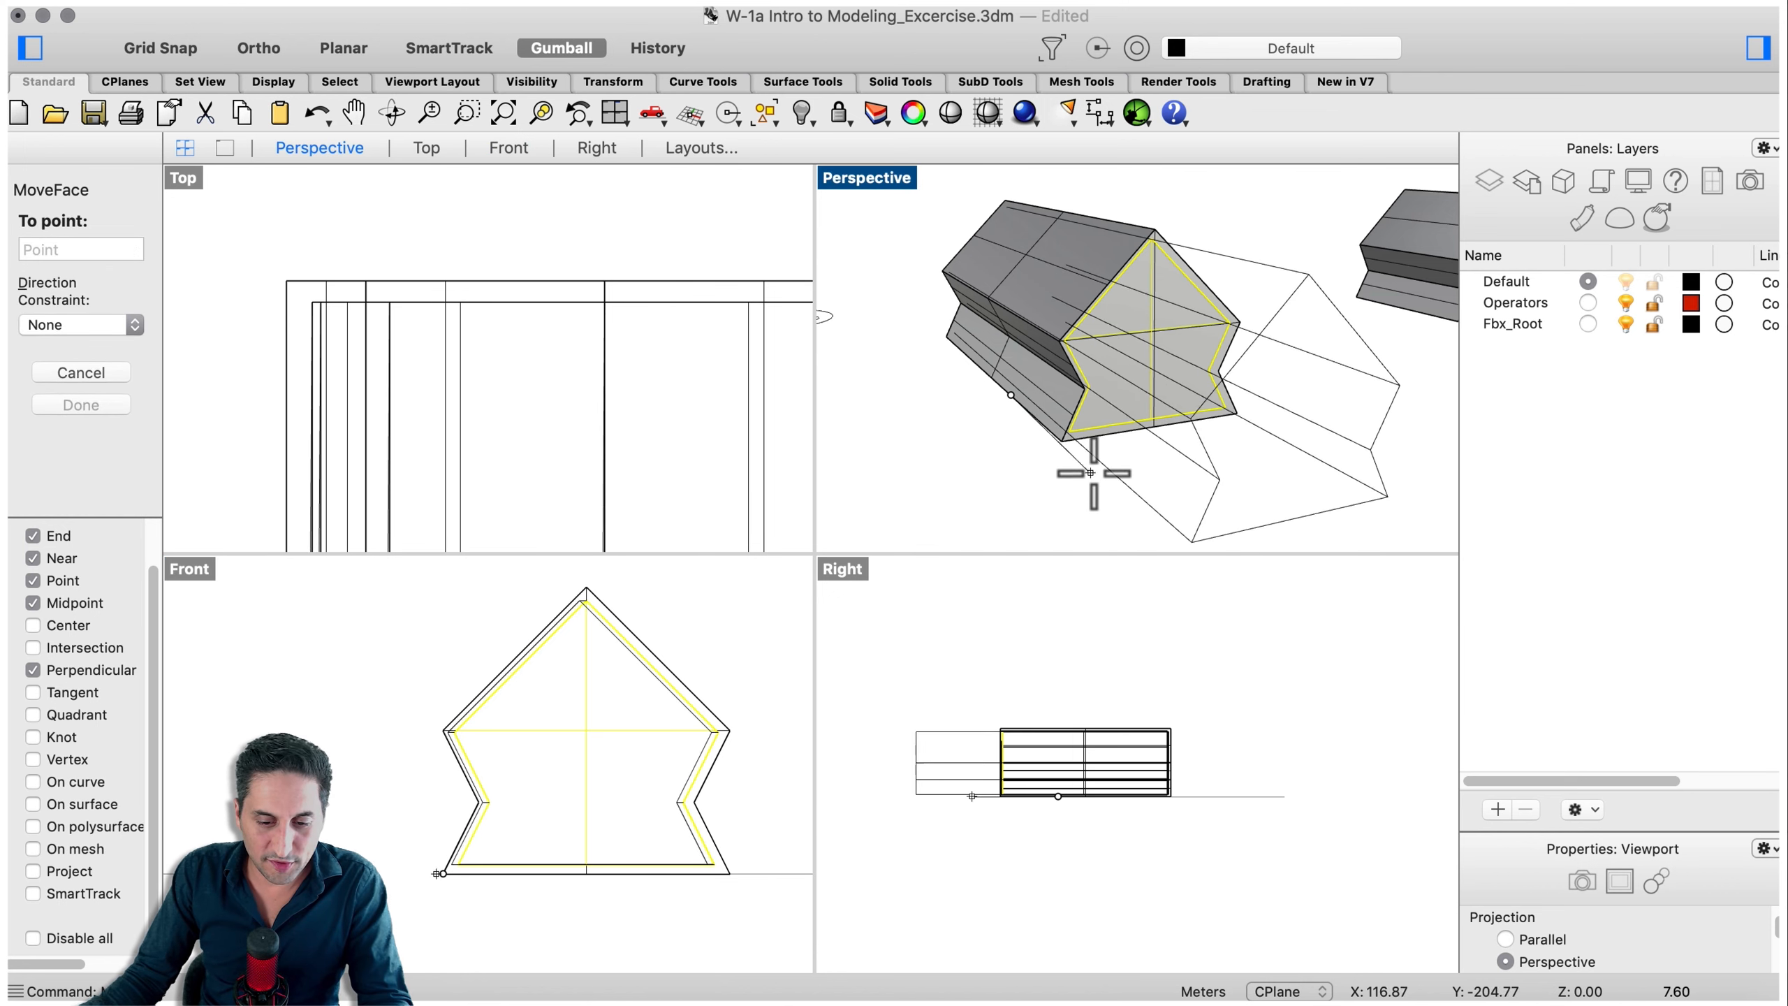
click(1073, 511)
- Assign the outer offset shell to the Operators layer
click(1212, 473)
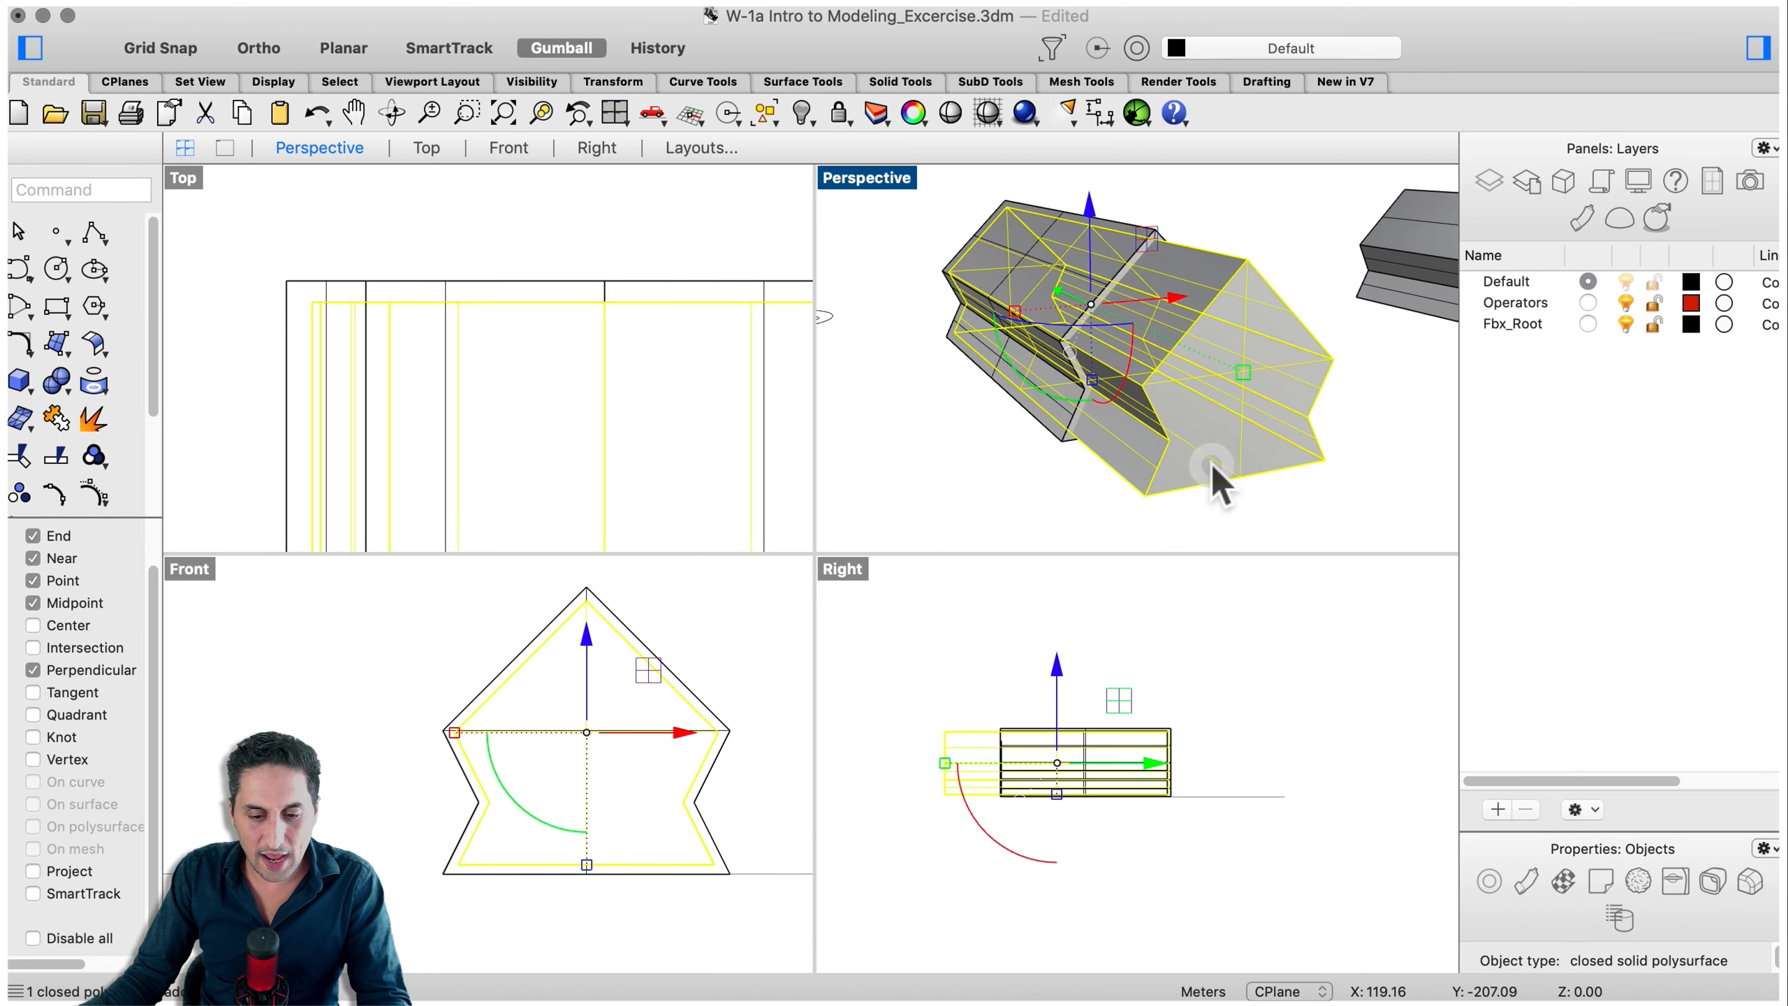
right_drag(1138, 339, 1275, 385)
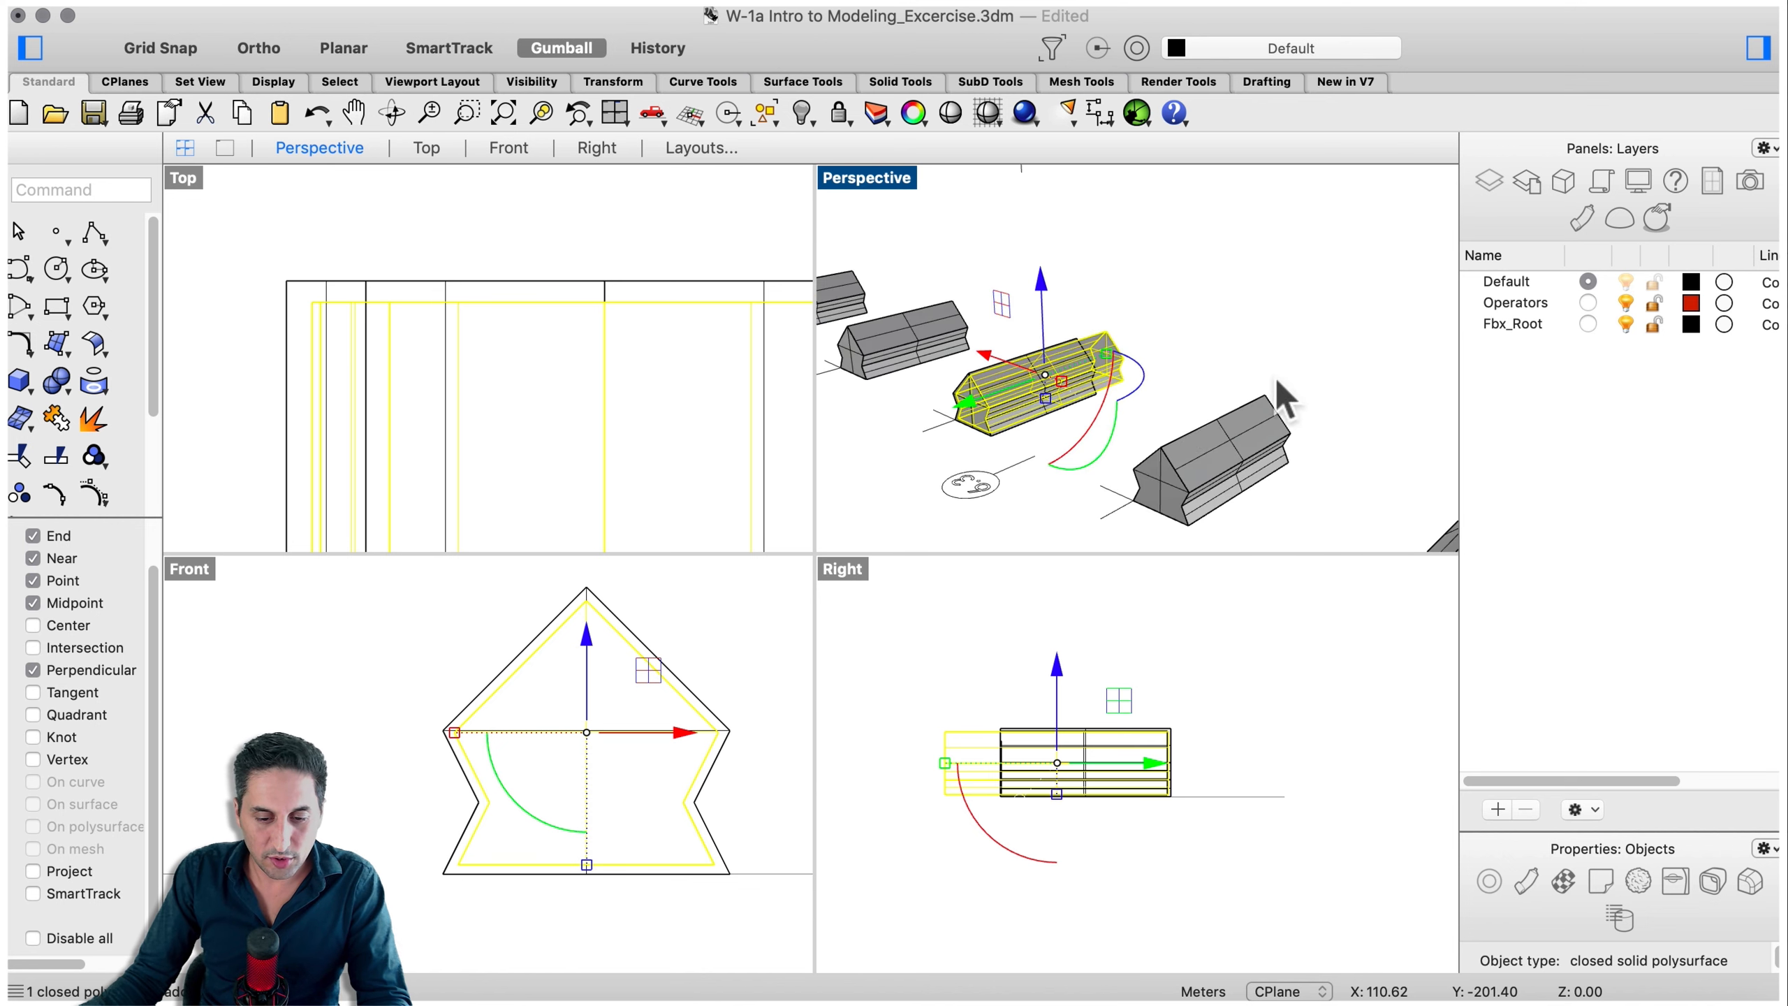
scroll(968, 417, up, 8)
drag(1100, 343, 1056, 354)
click(1221, 532)
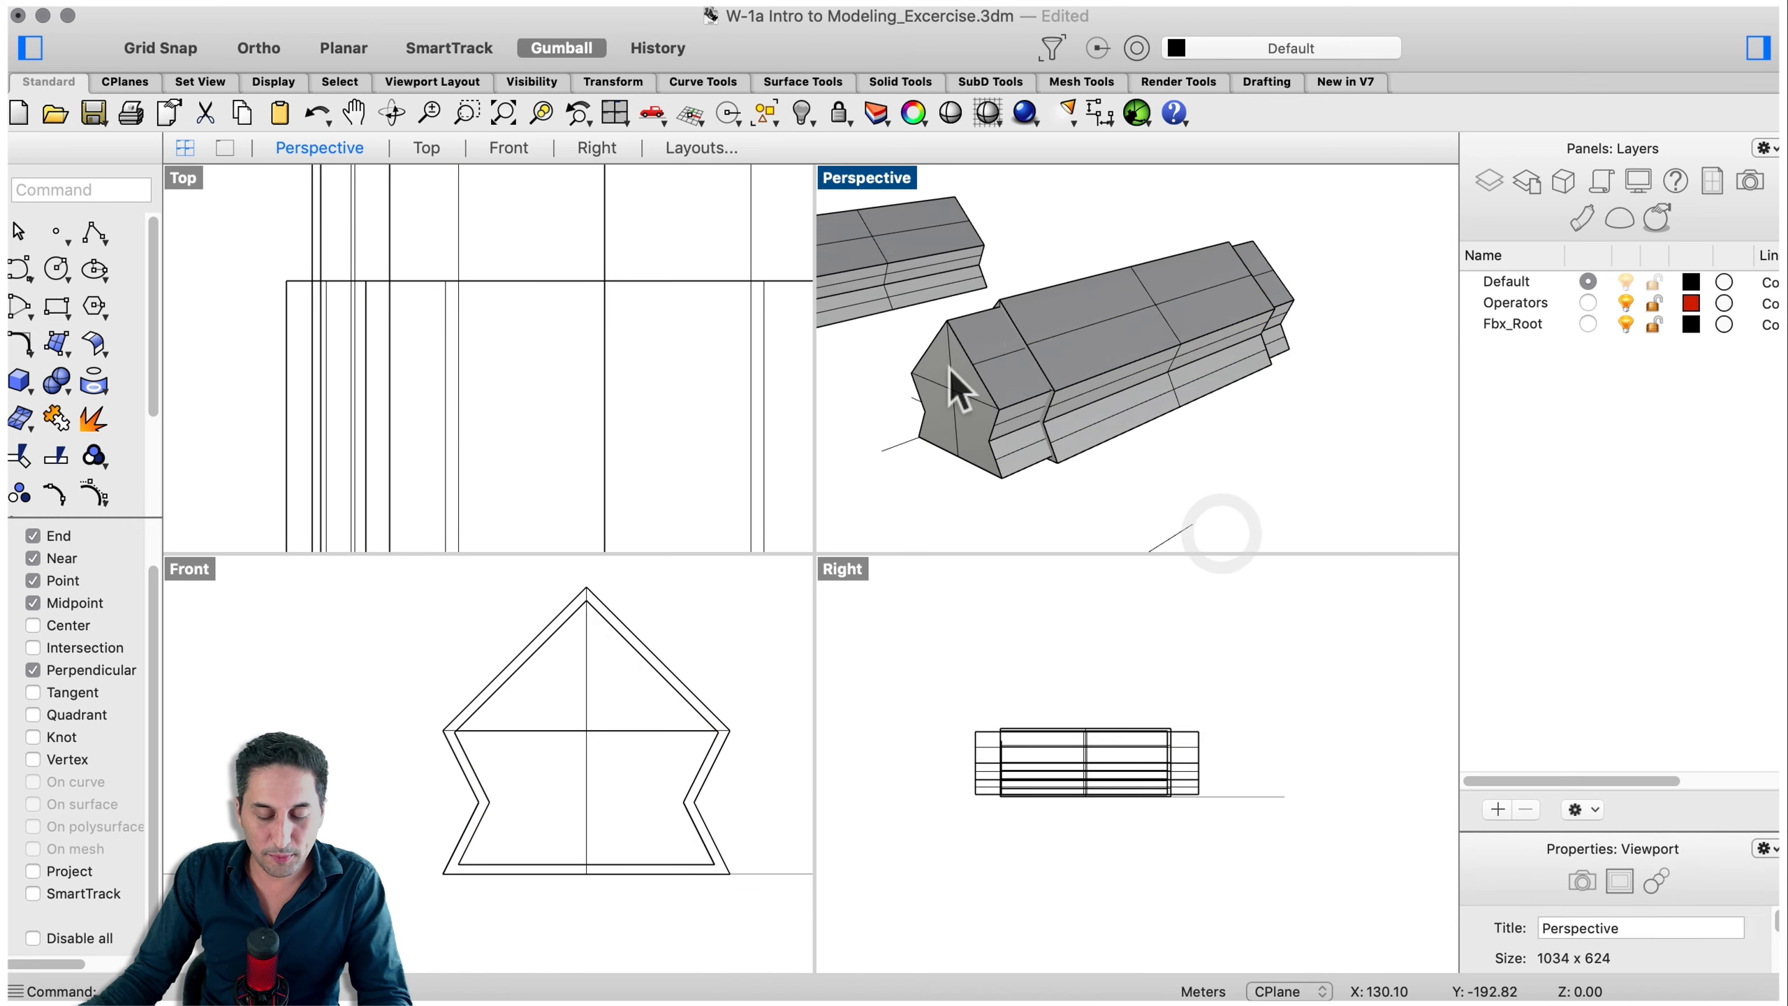
click(1171, 354)
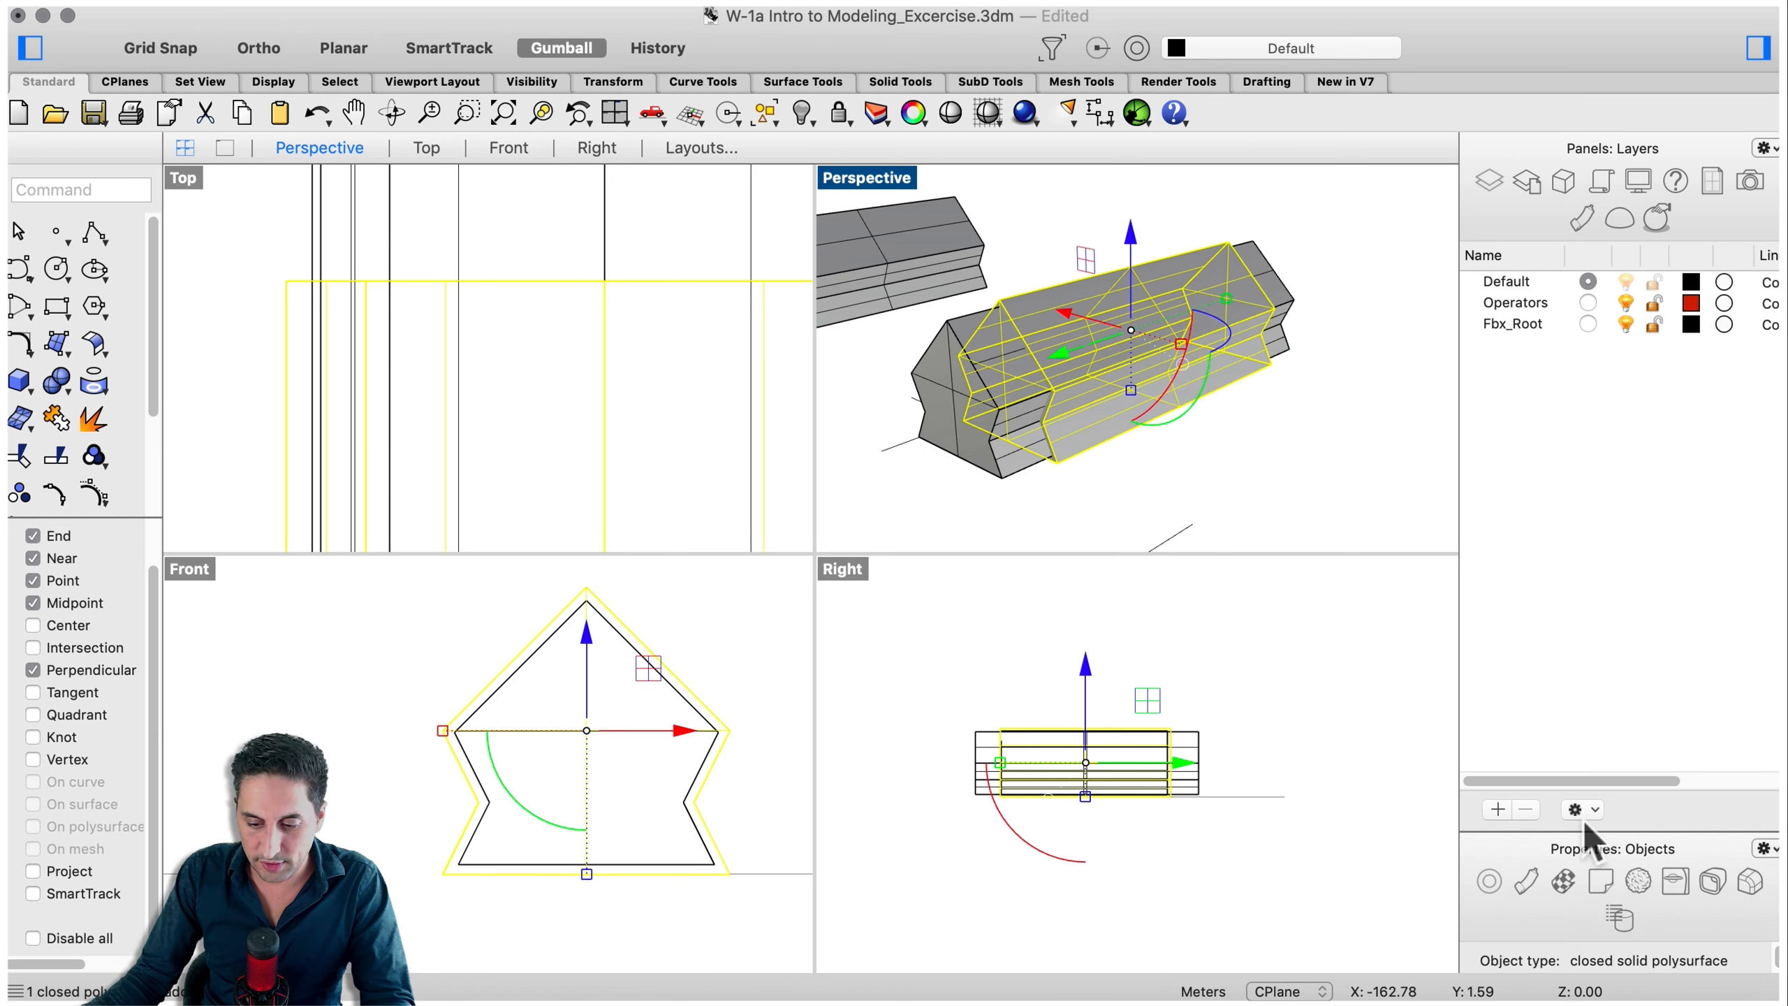
click(1617, 791)
click(1613, 812)
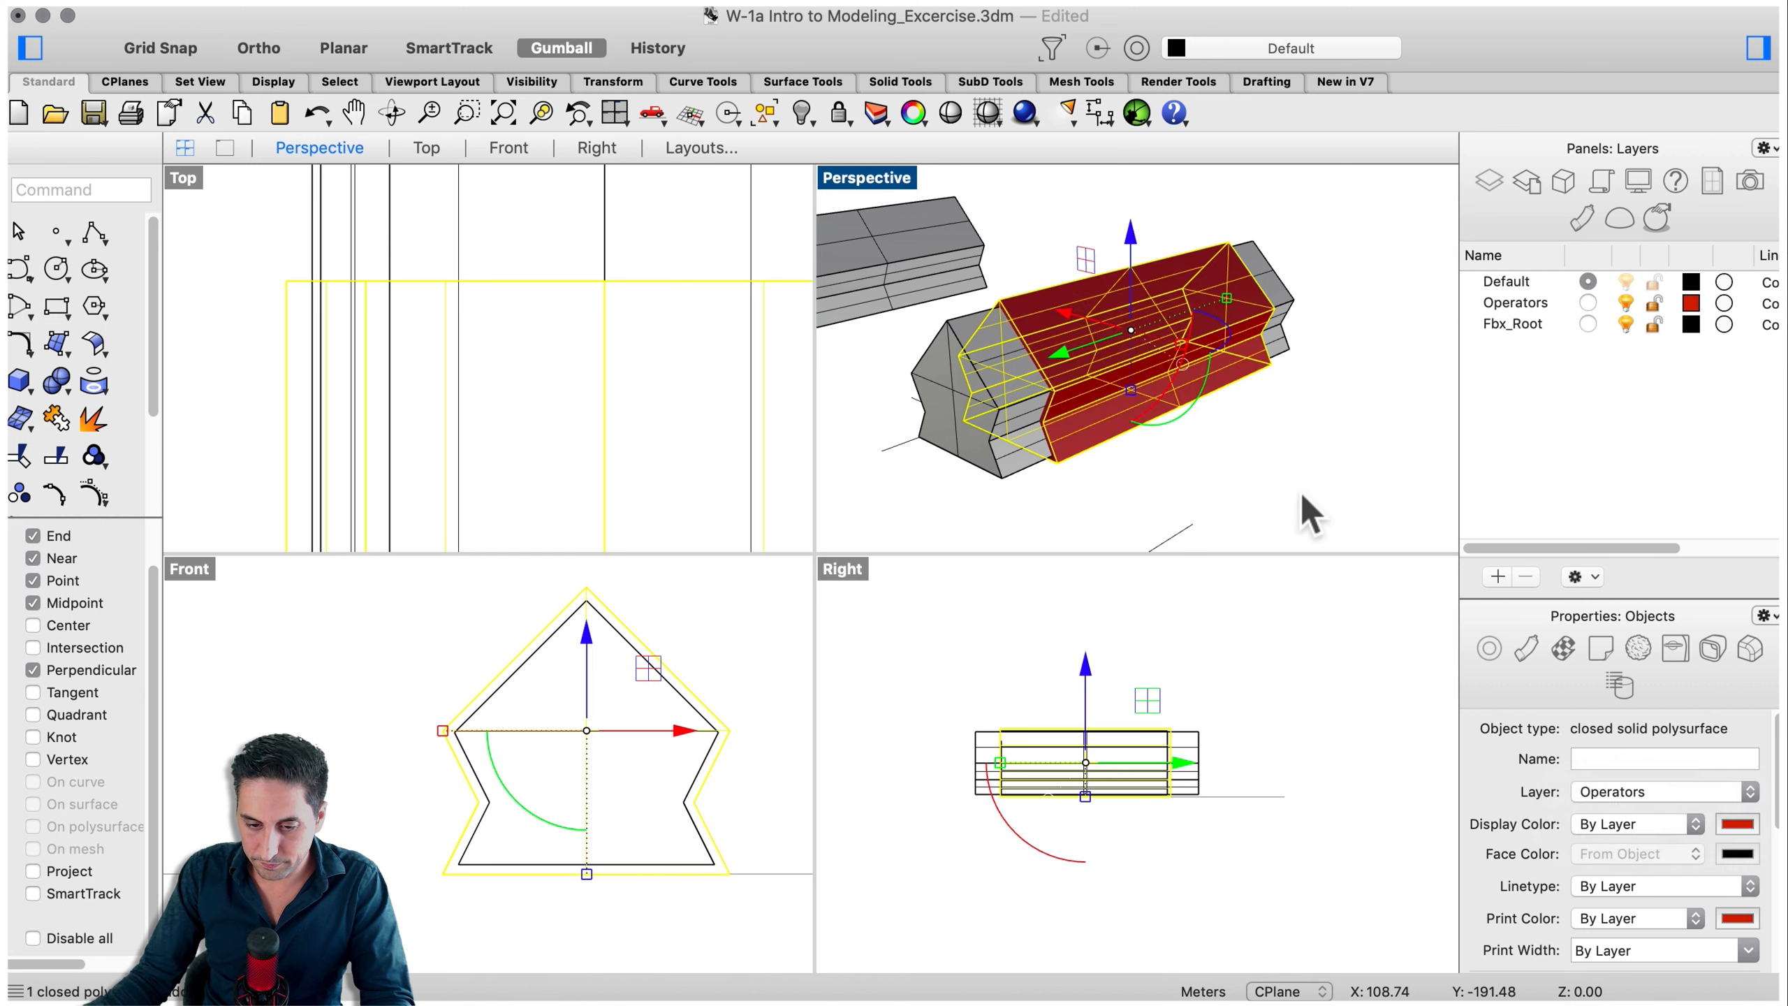
click(1302, 495)
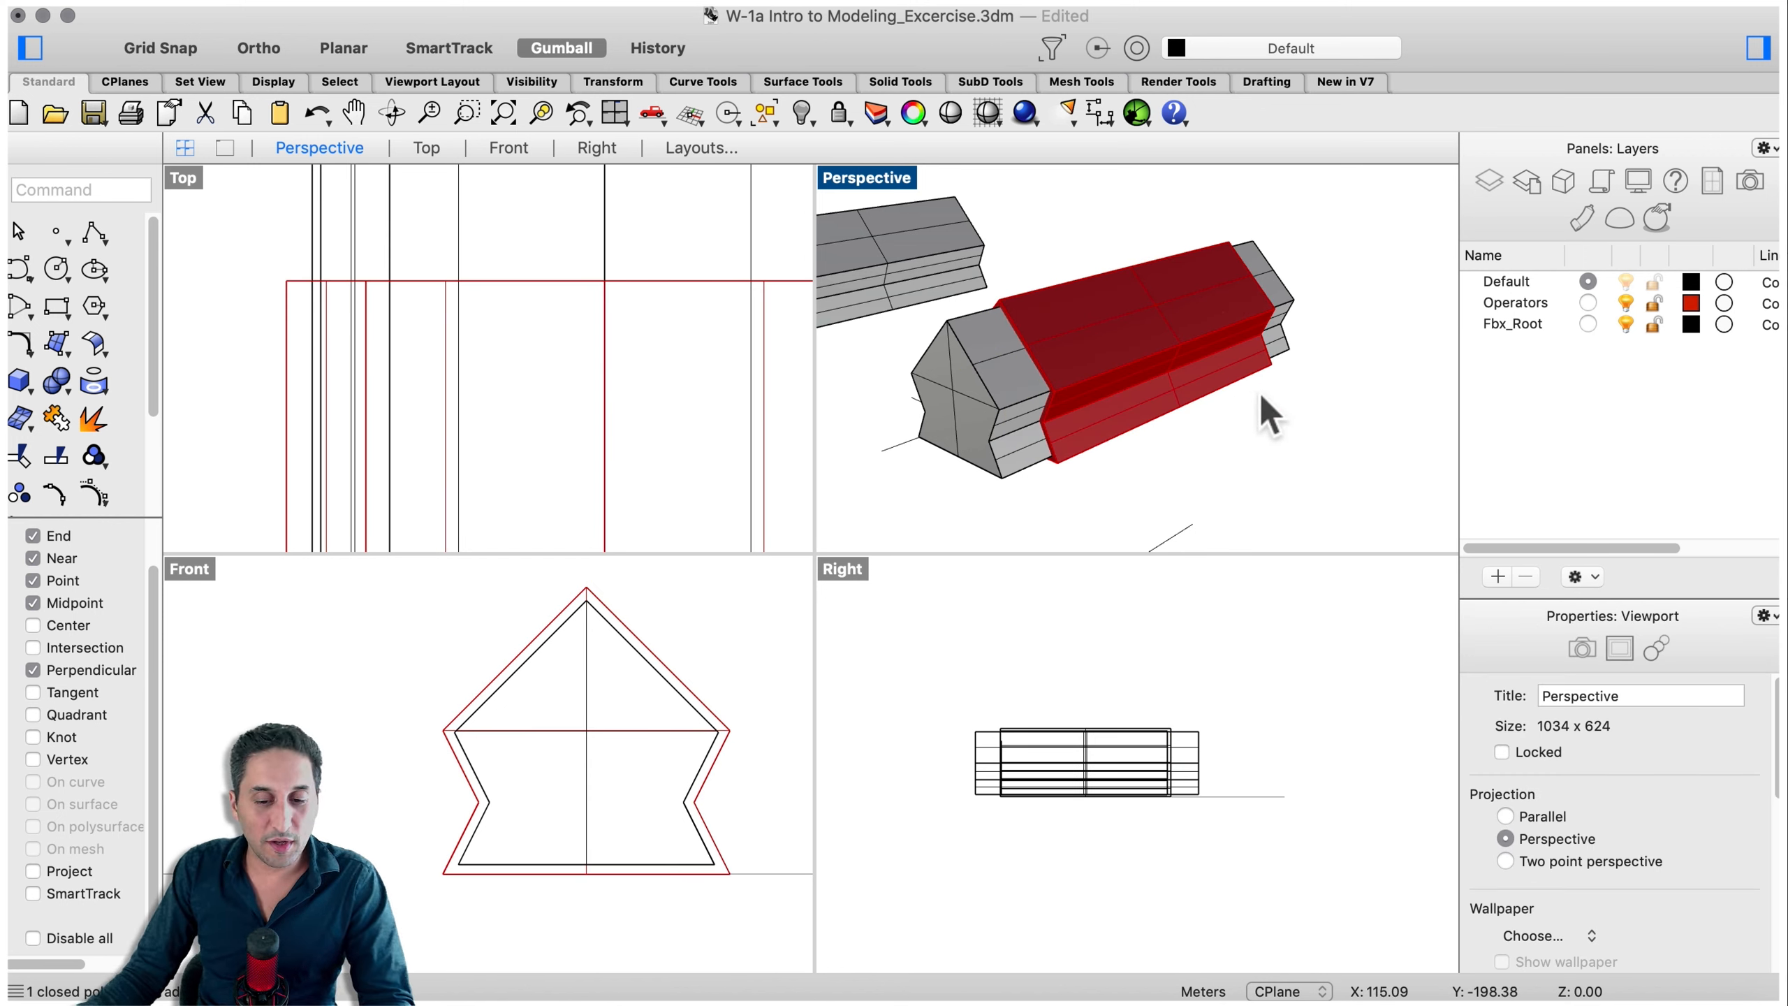
- Select the inner solid and orbit around it to compare it with the red shell
scroll(1262, 398, down, 3)
click(1169, 407)
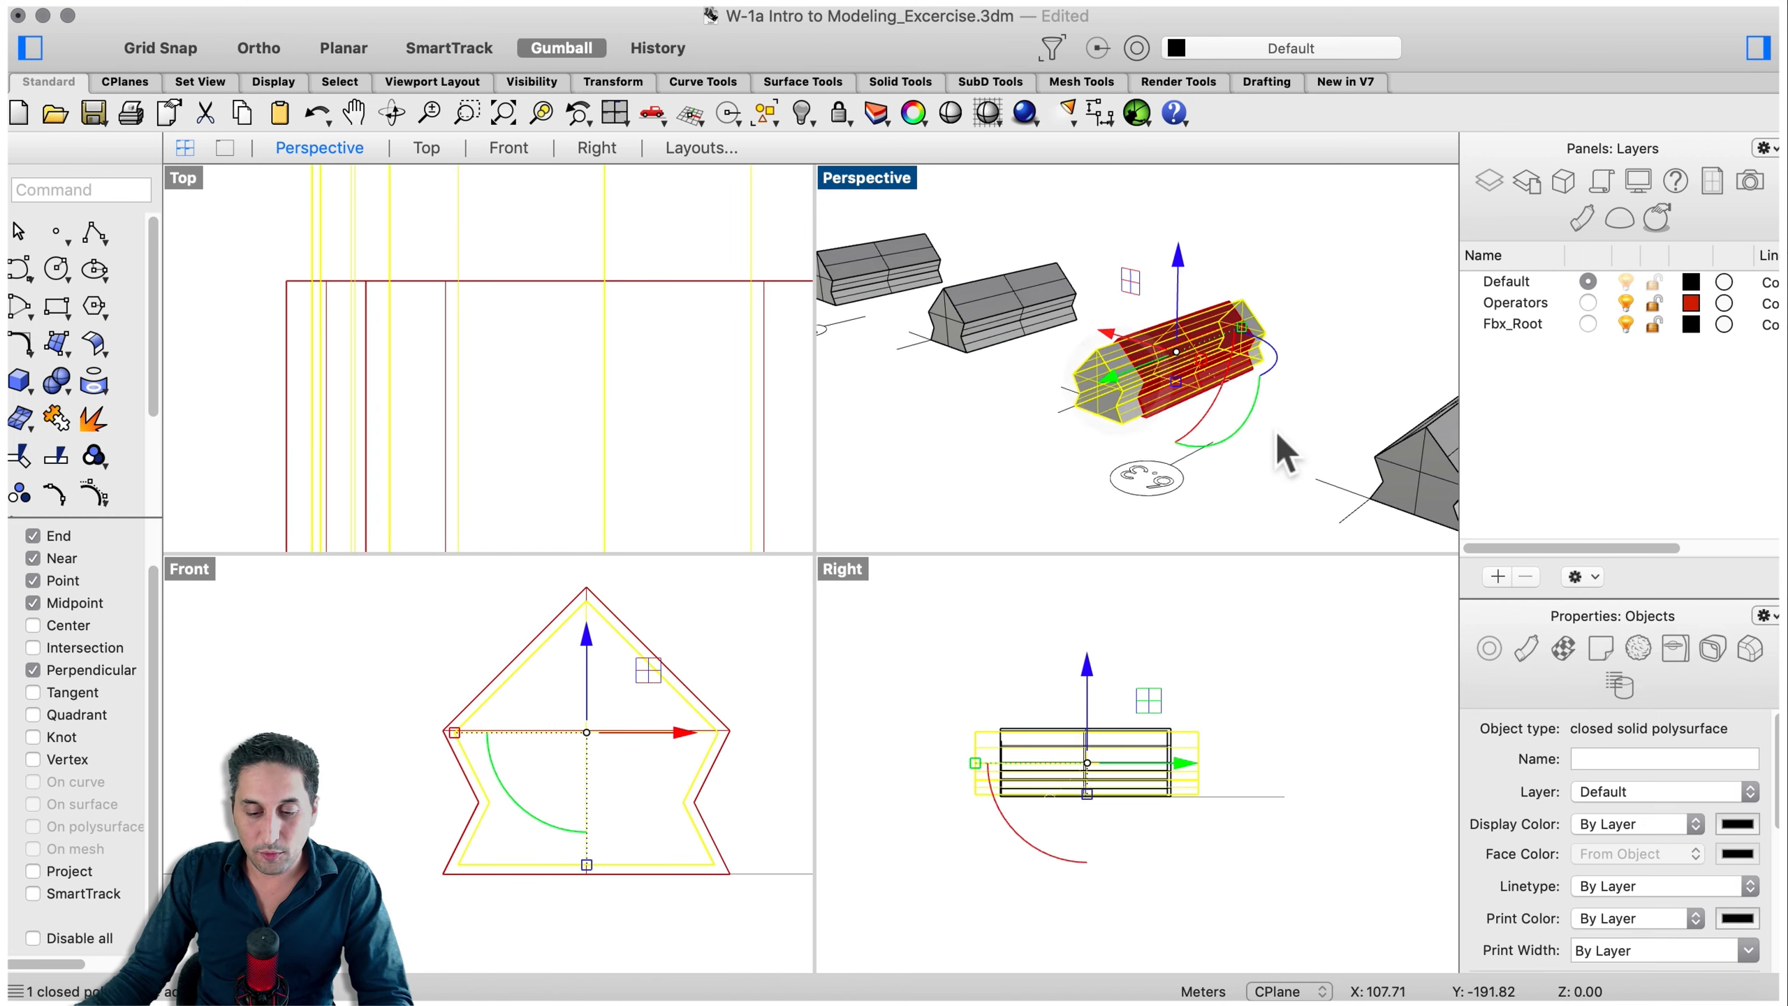
scroll(1206, 353, up, 7)
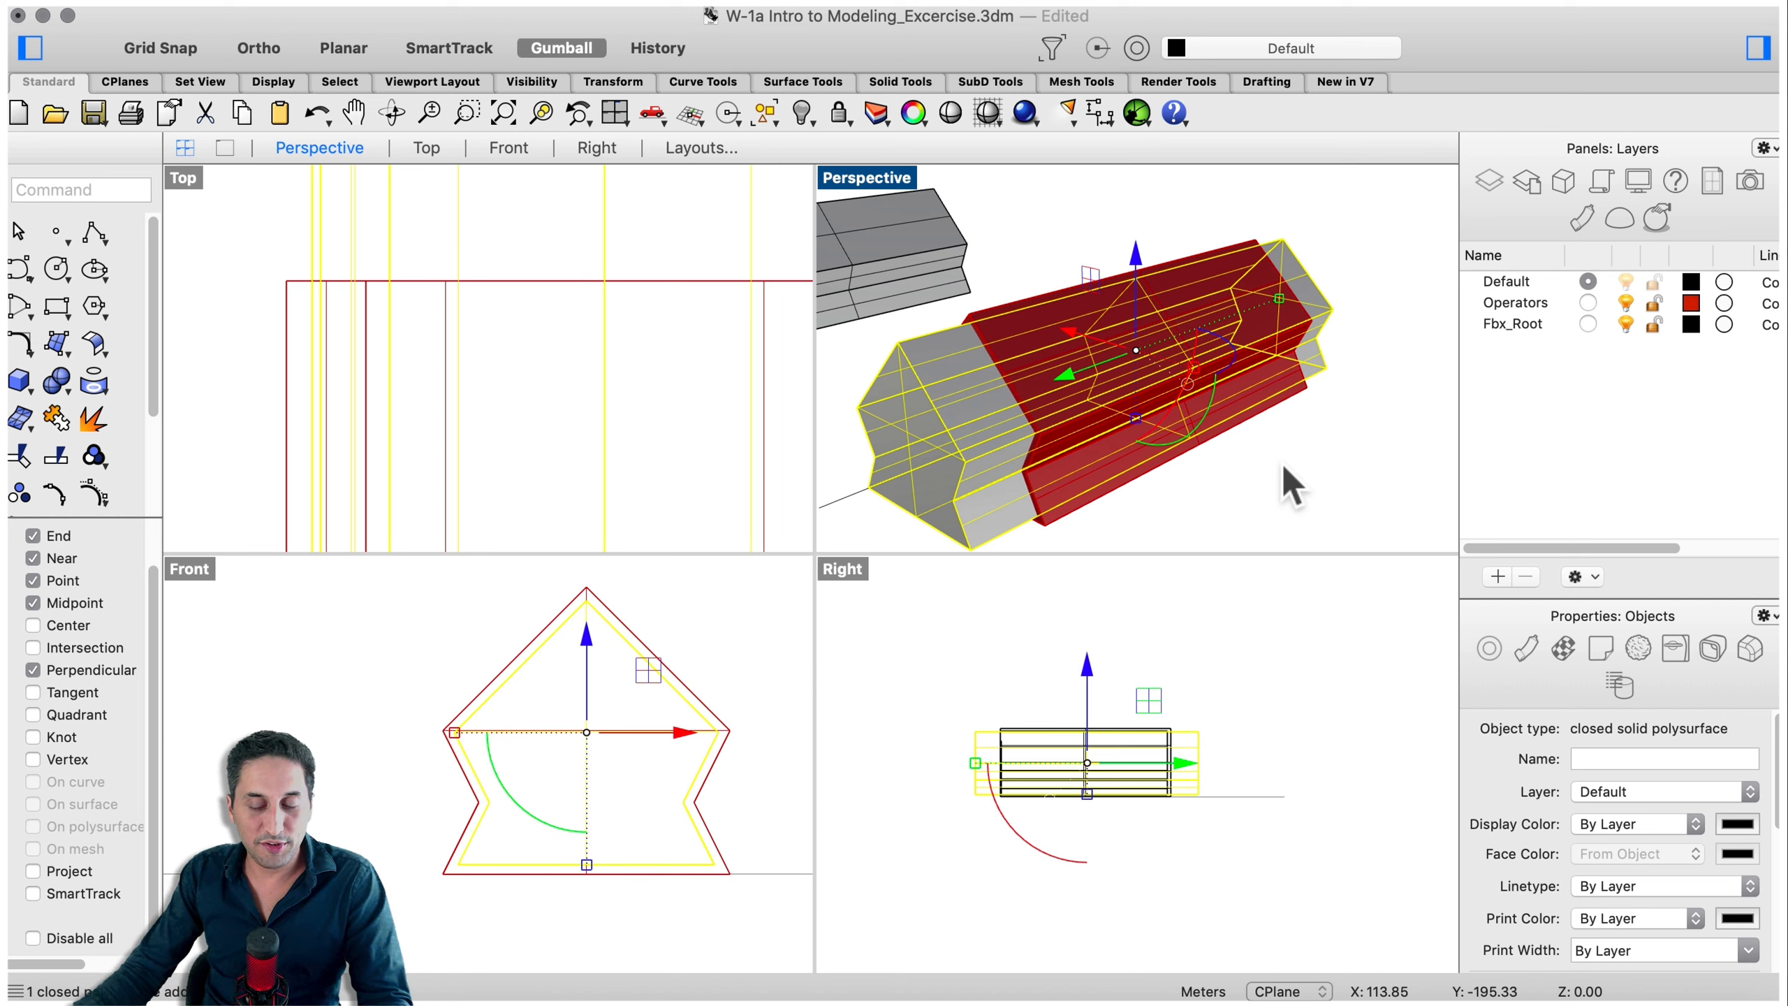
click(1317, 548)
right_drag(1349, 531, 1119, 511)
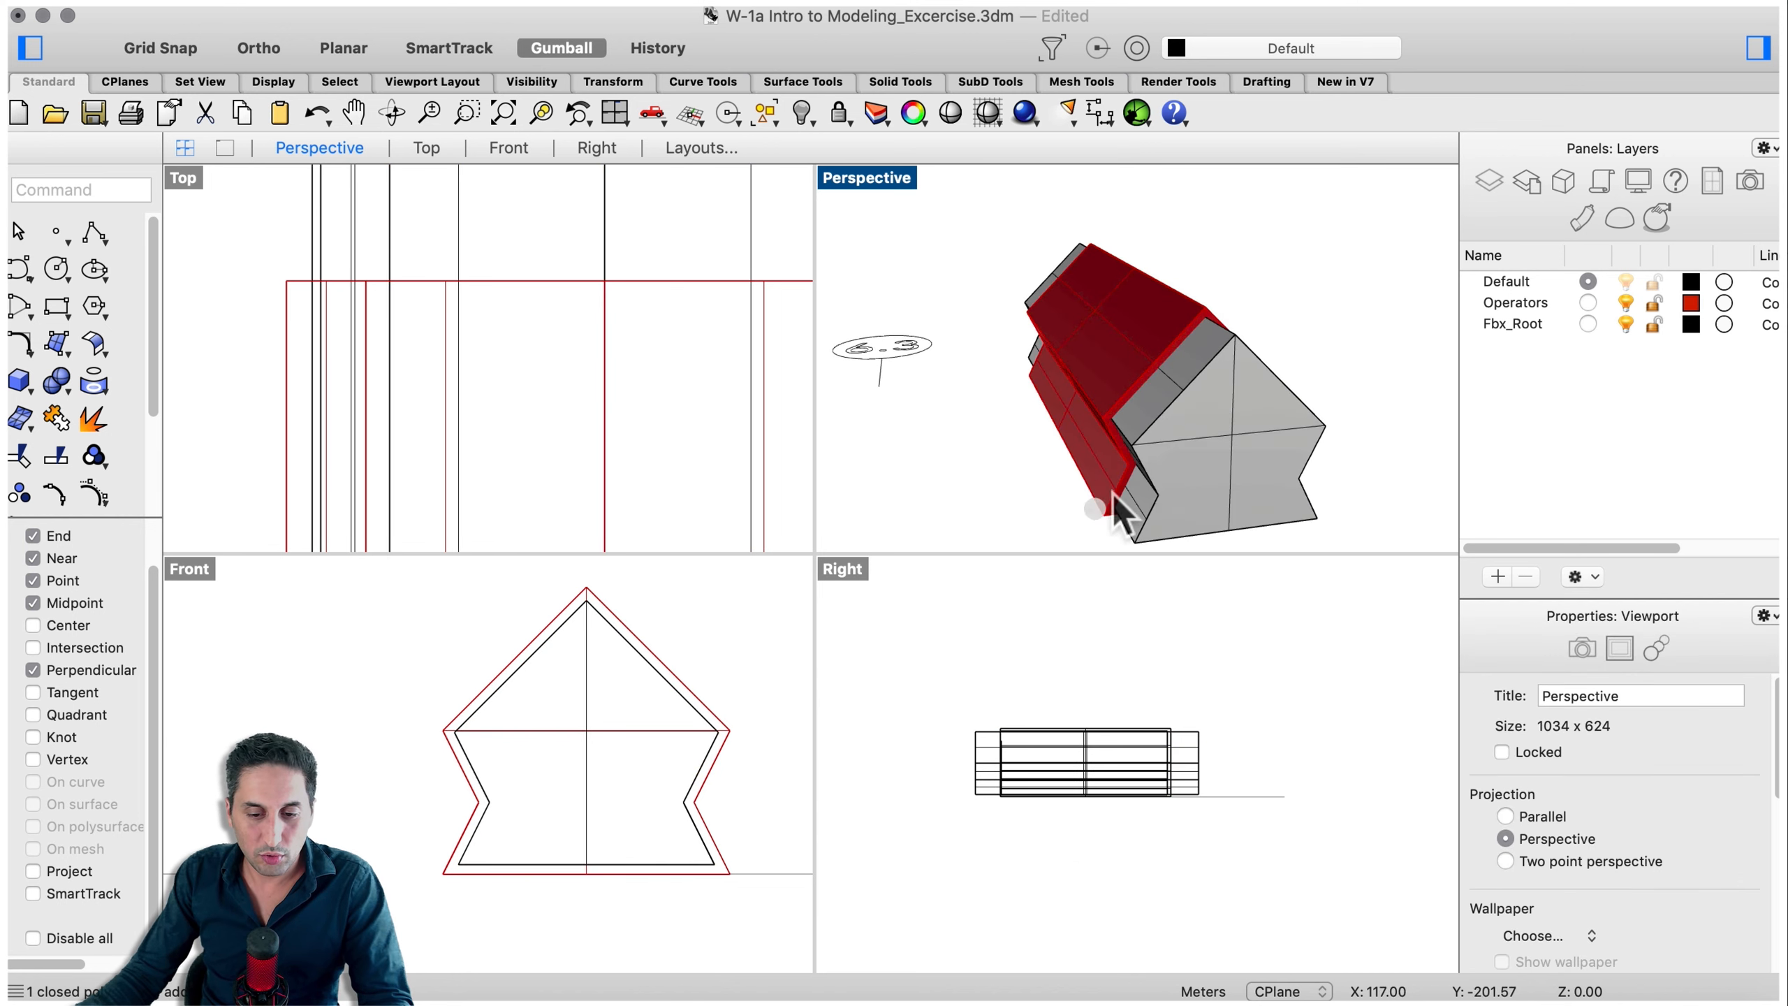
right_drag(1369, 370, 1289, 464)
click(1288, 462)
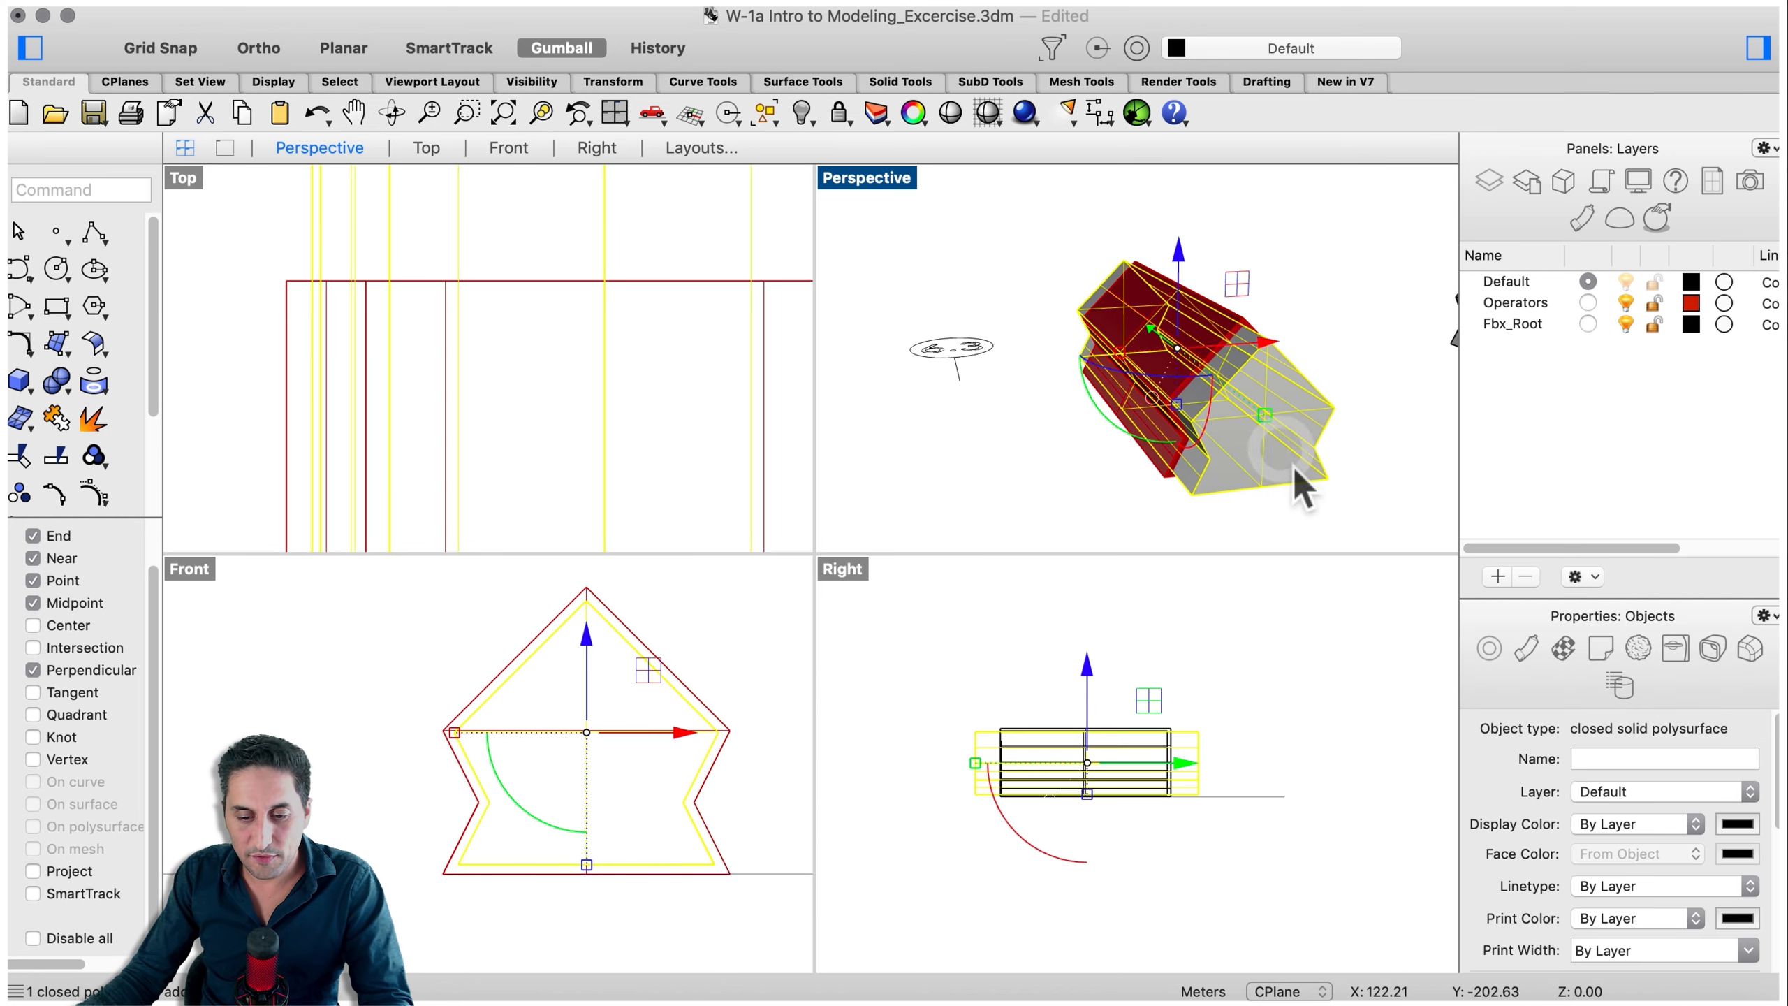
- Drag the inner solid and the red shell apart with the gumball, then undo both moves
drag(1298, 471, 958, 400)
key(alt)
click(1341, 405)
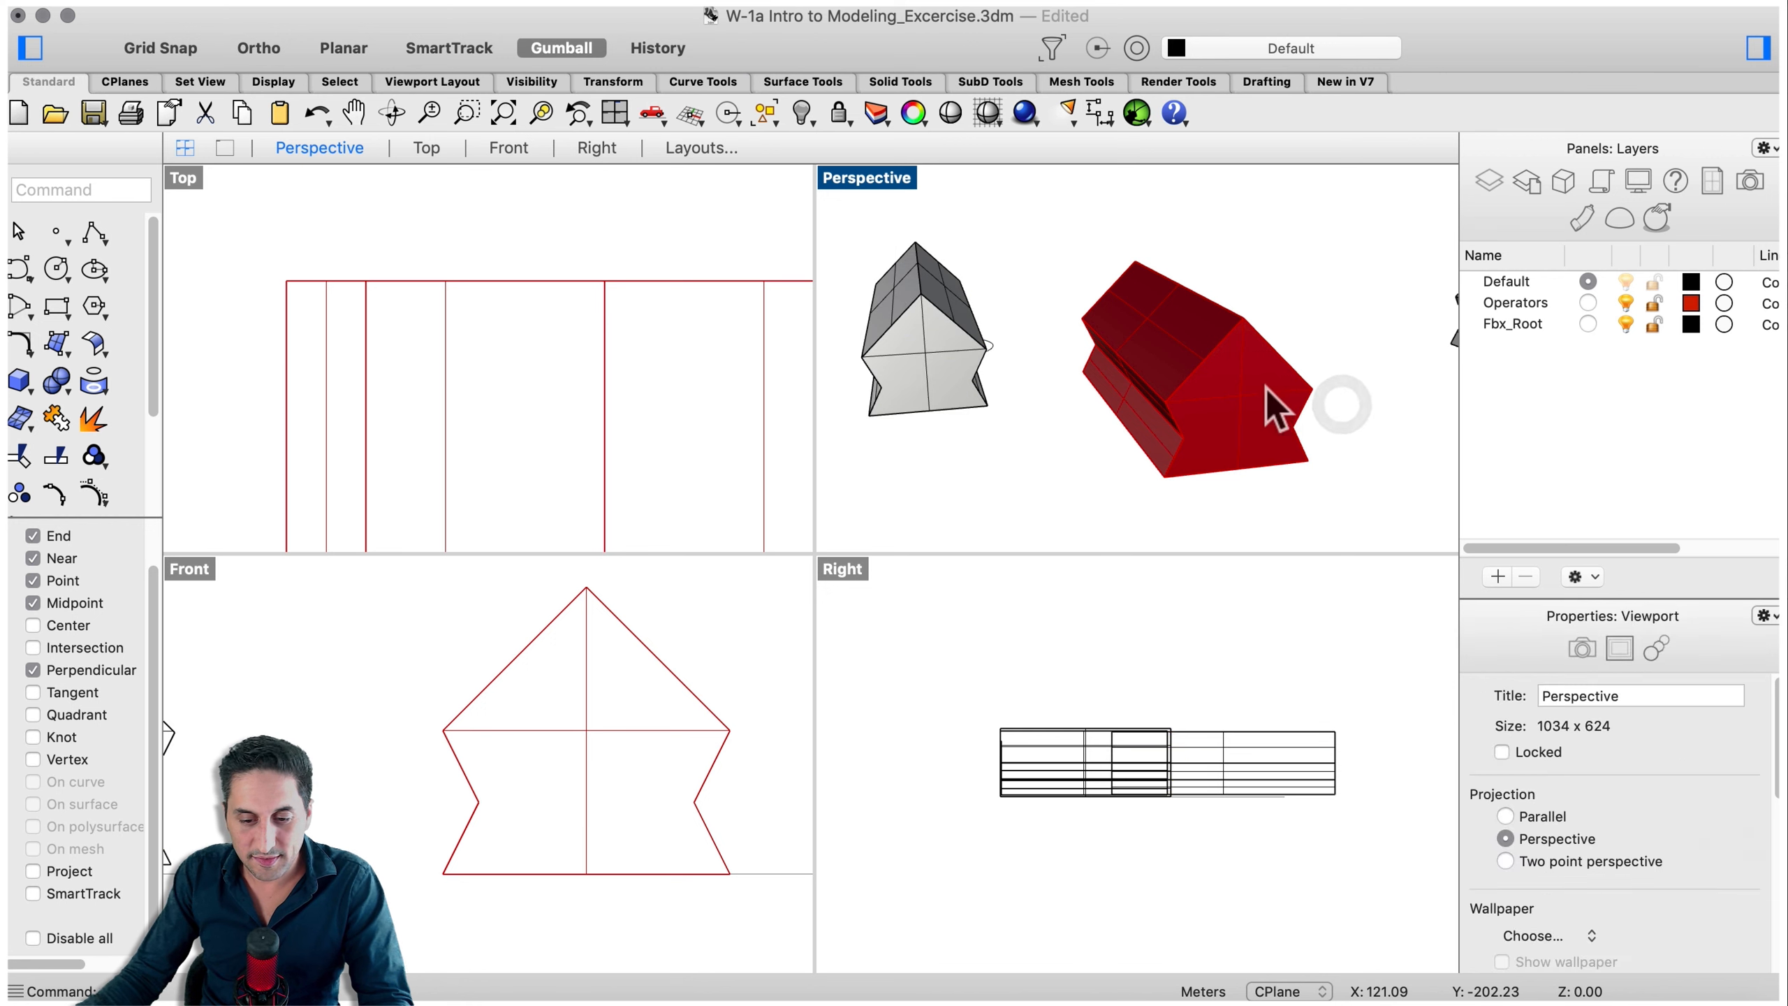
click(1267, 390)
right_drag(1302, 367, 1372, 344)
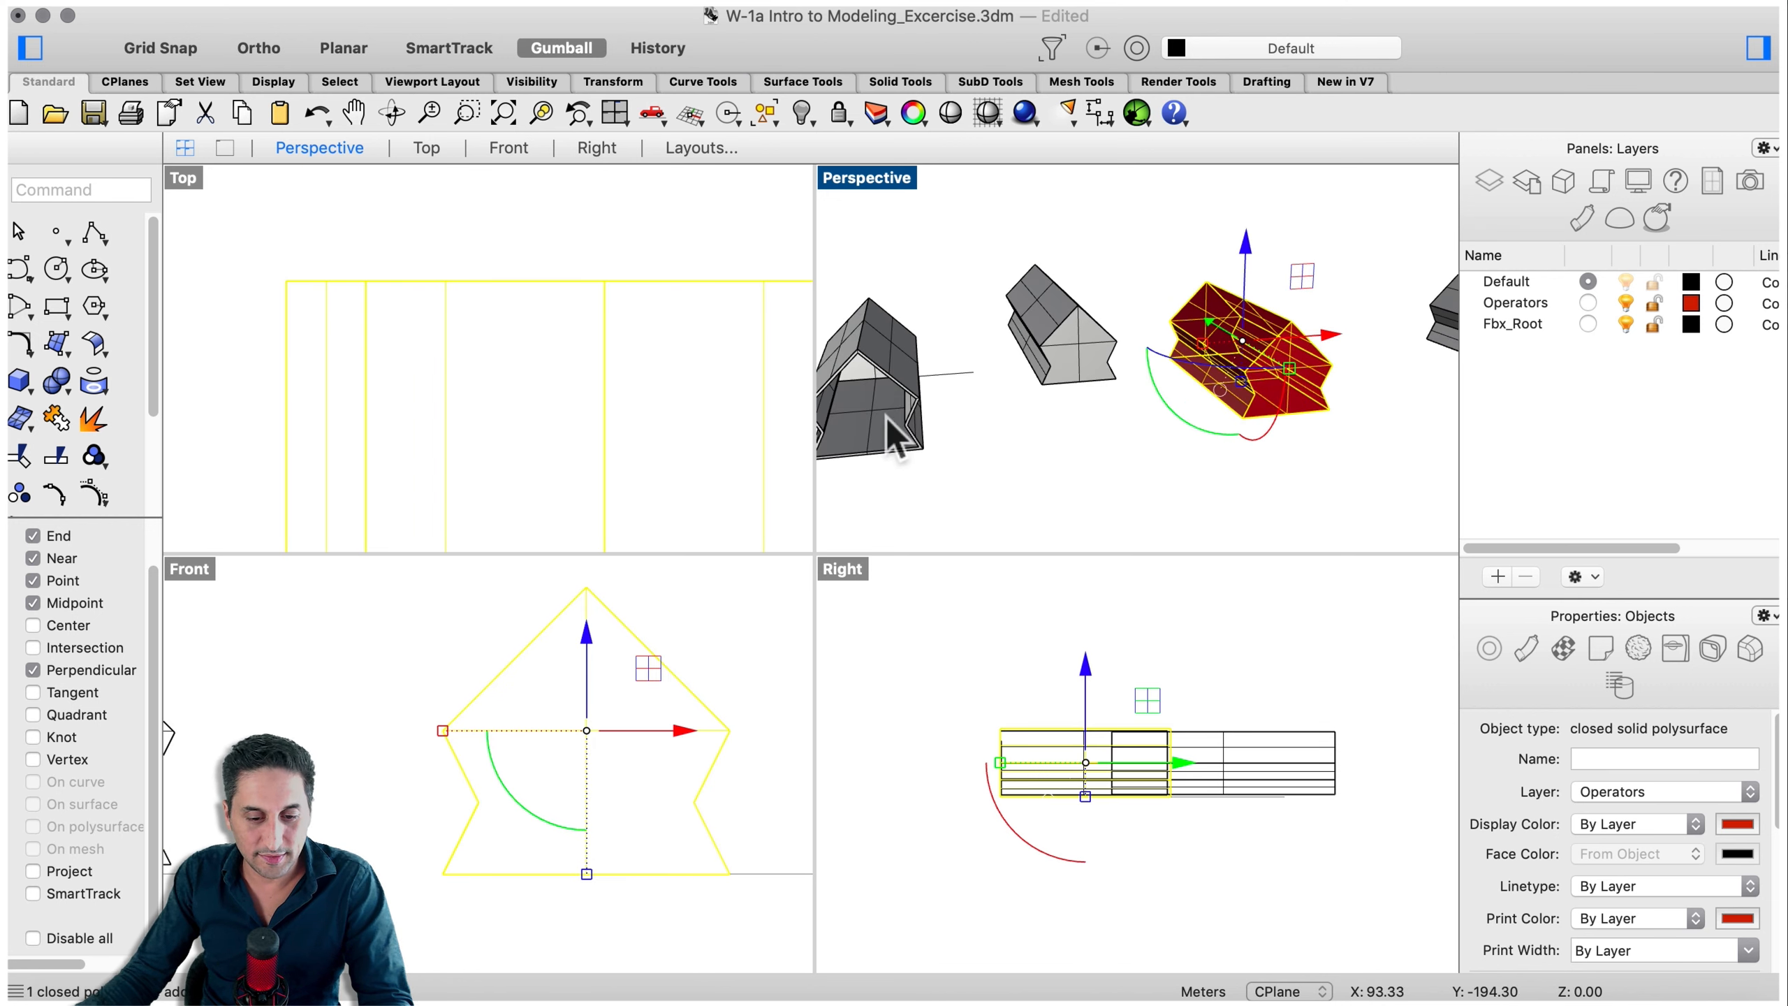
key(super+z)
key(super+z)
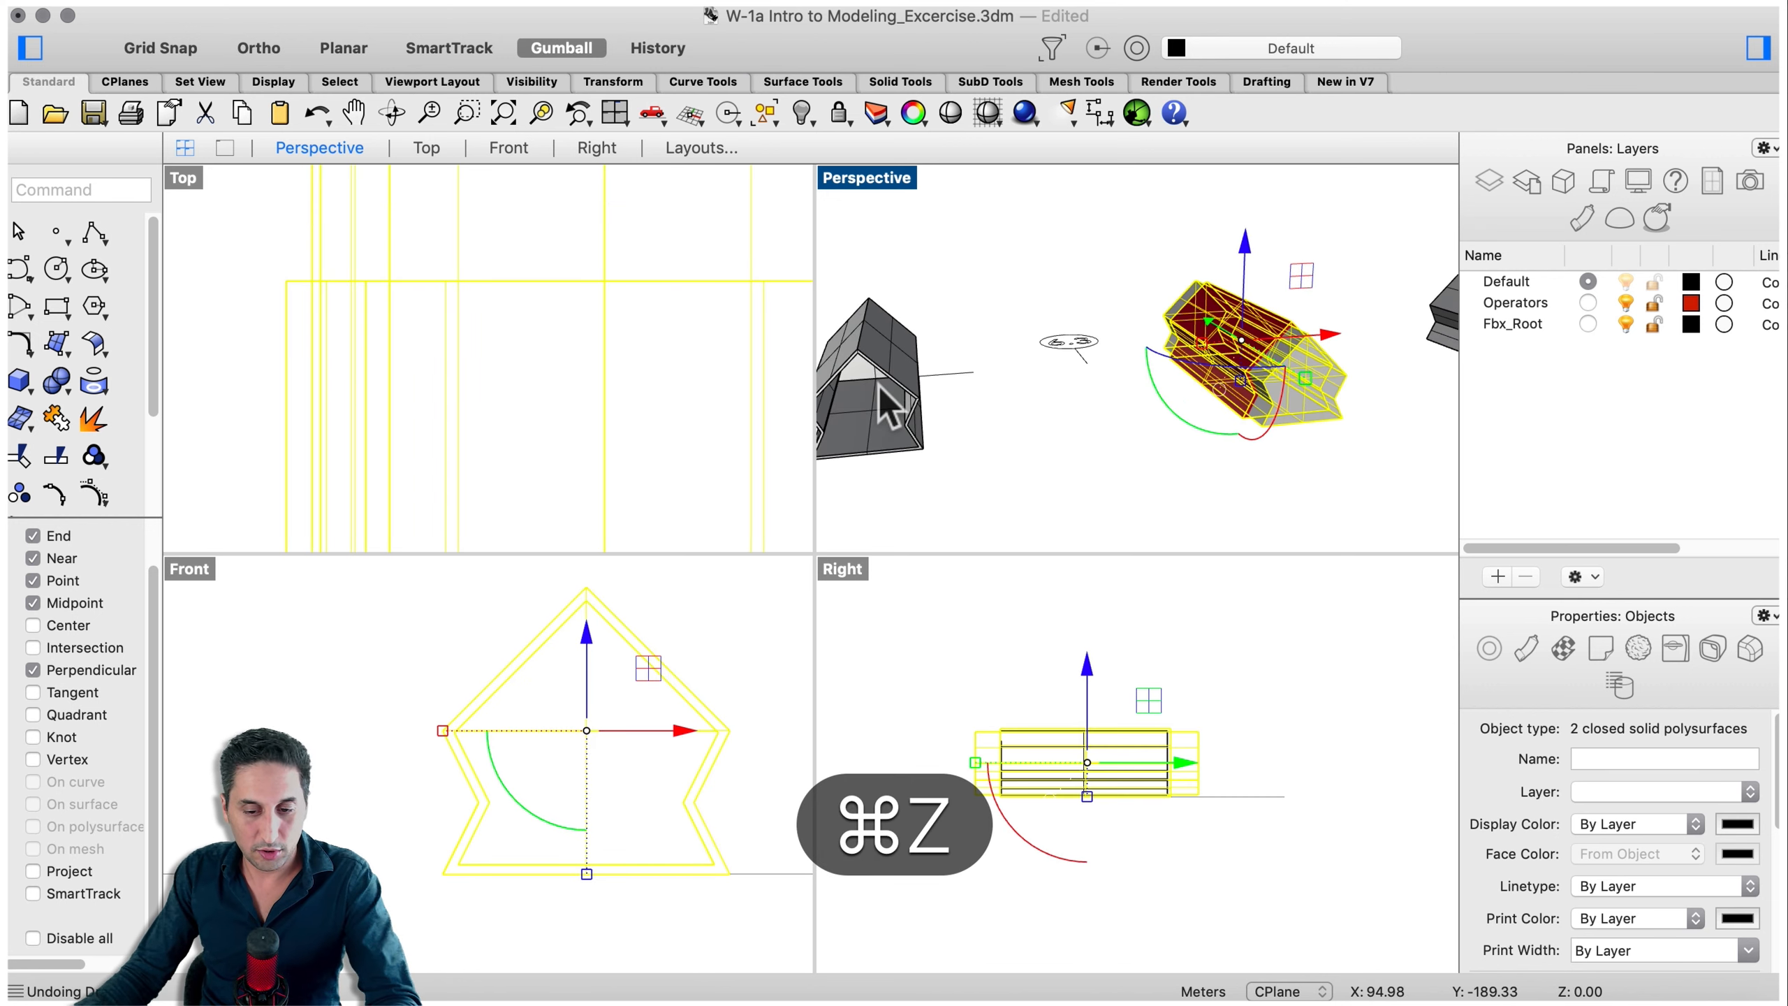
- Subtract the inner solid from the red shell with BooleanDifference, then delete the leftover selected solid
right_drag(1225, 373, 1298, 340)
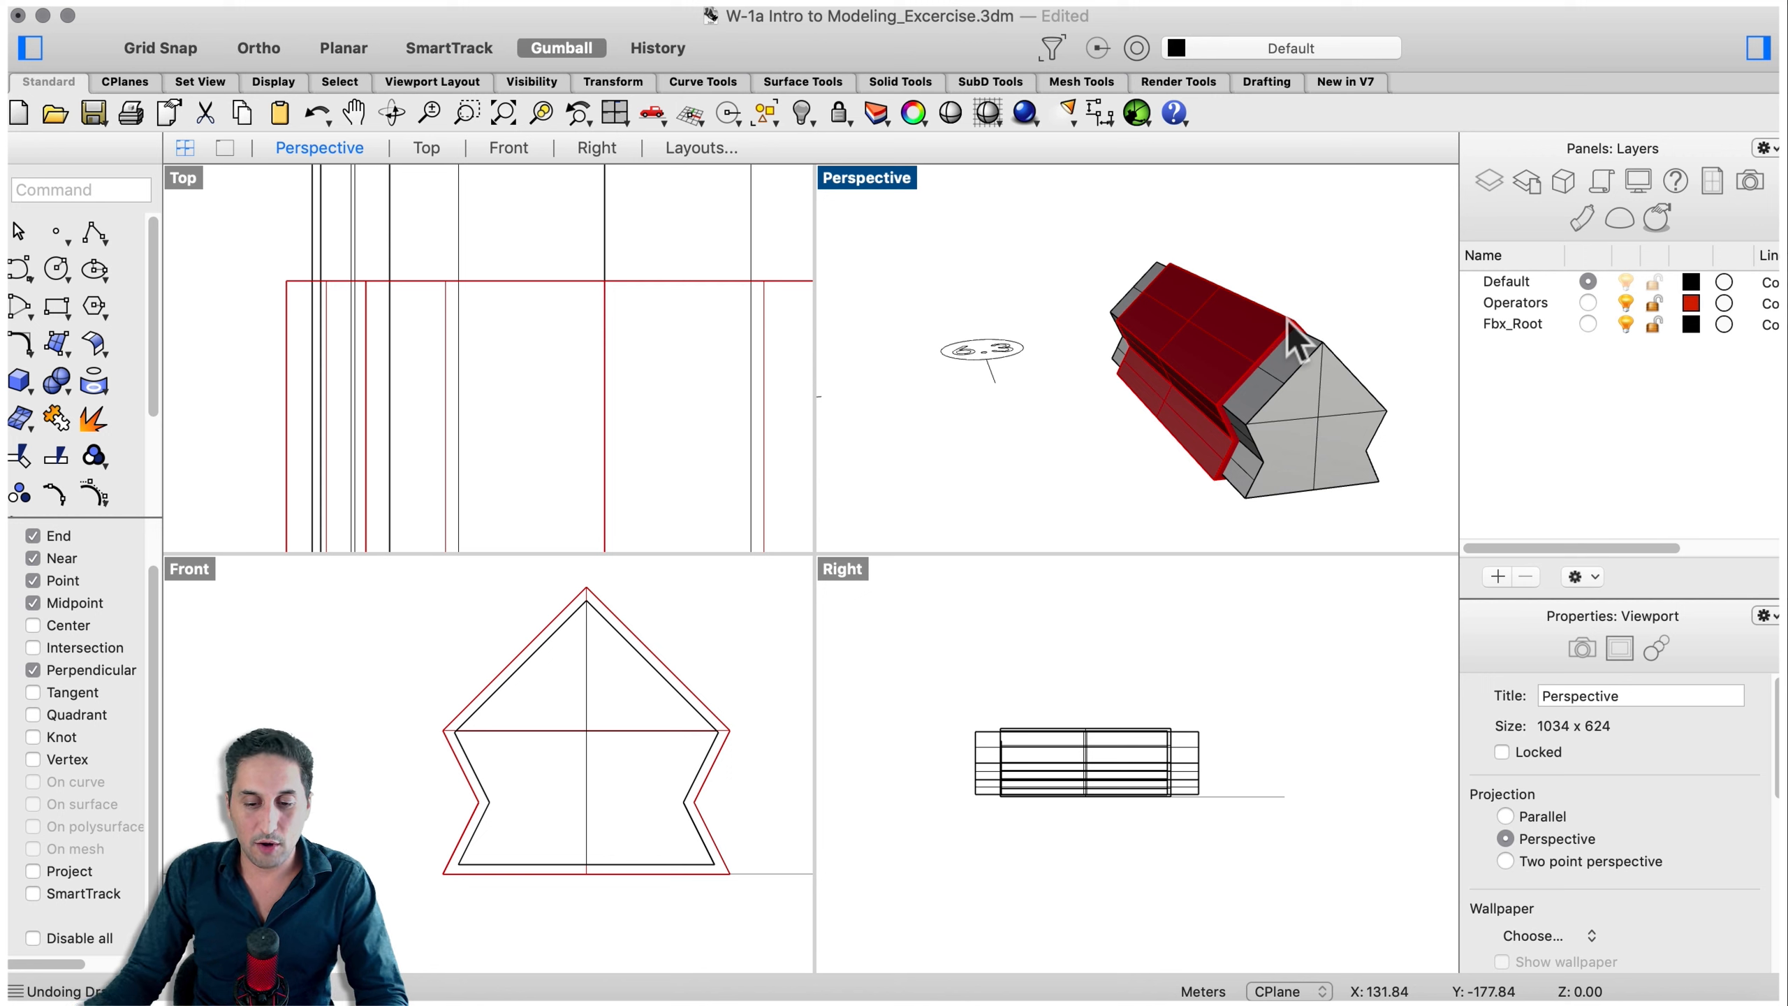
right_drag(1095, 407, 1165, 400)
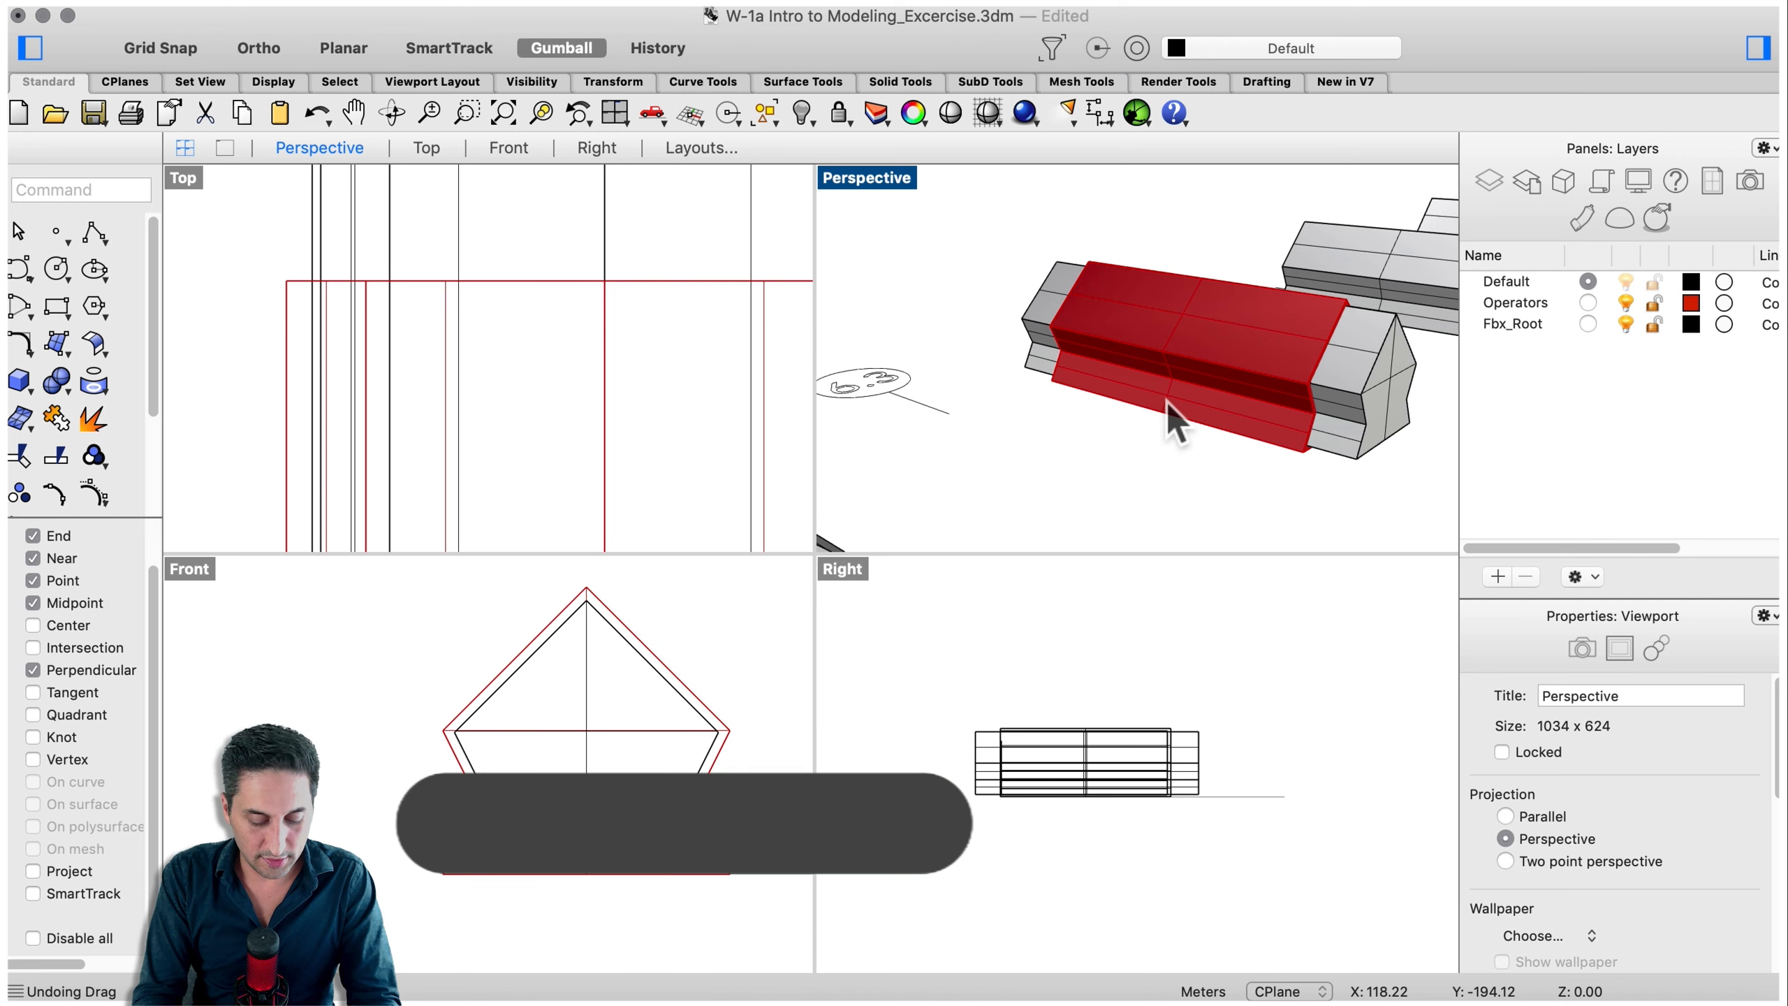
text(booleanDifference)
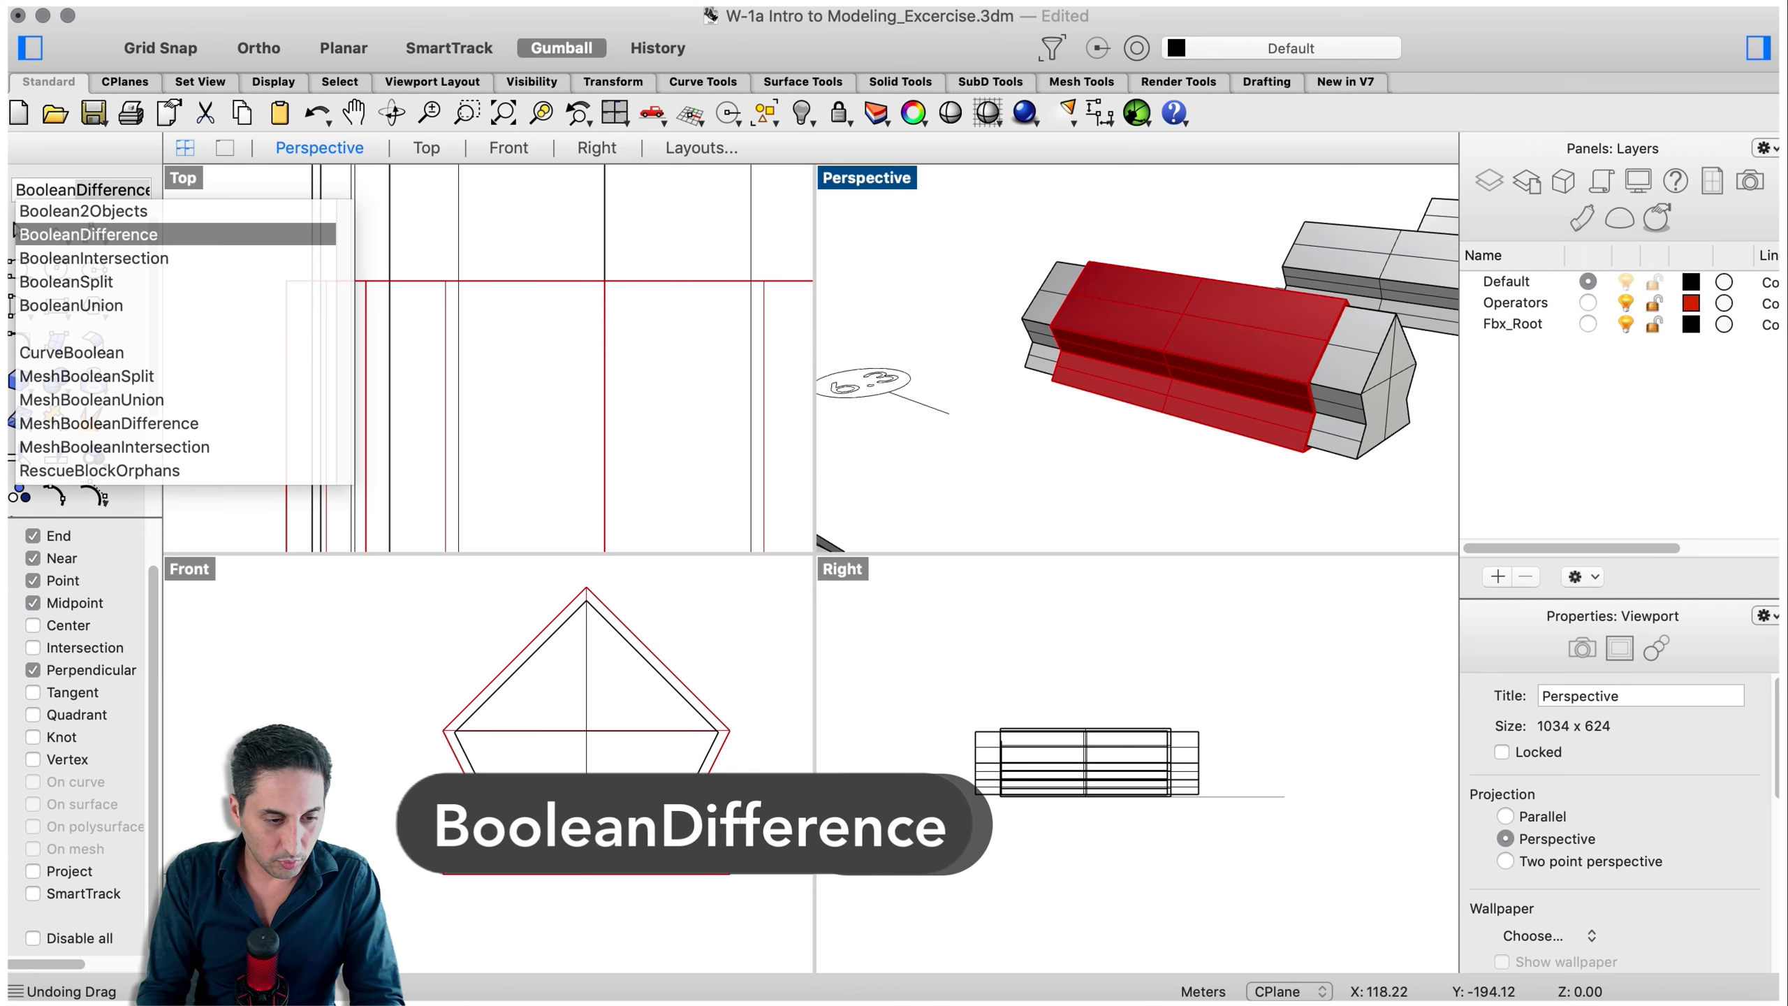
key(Return)
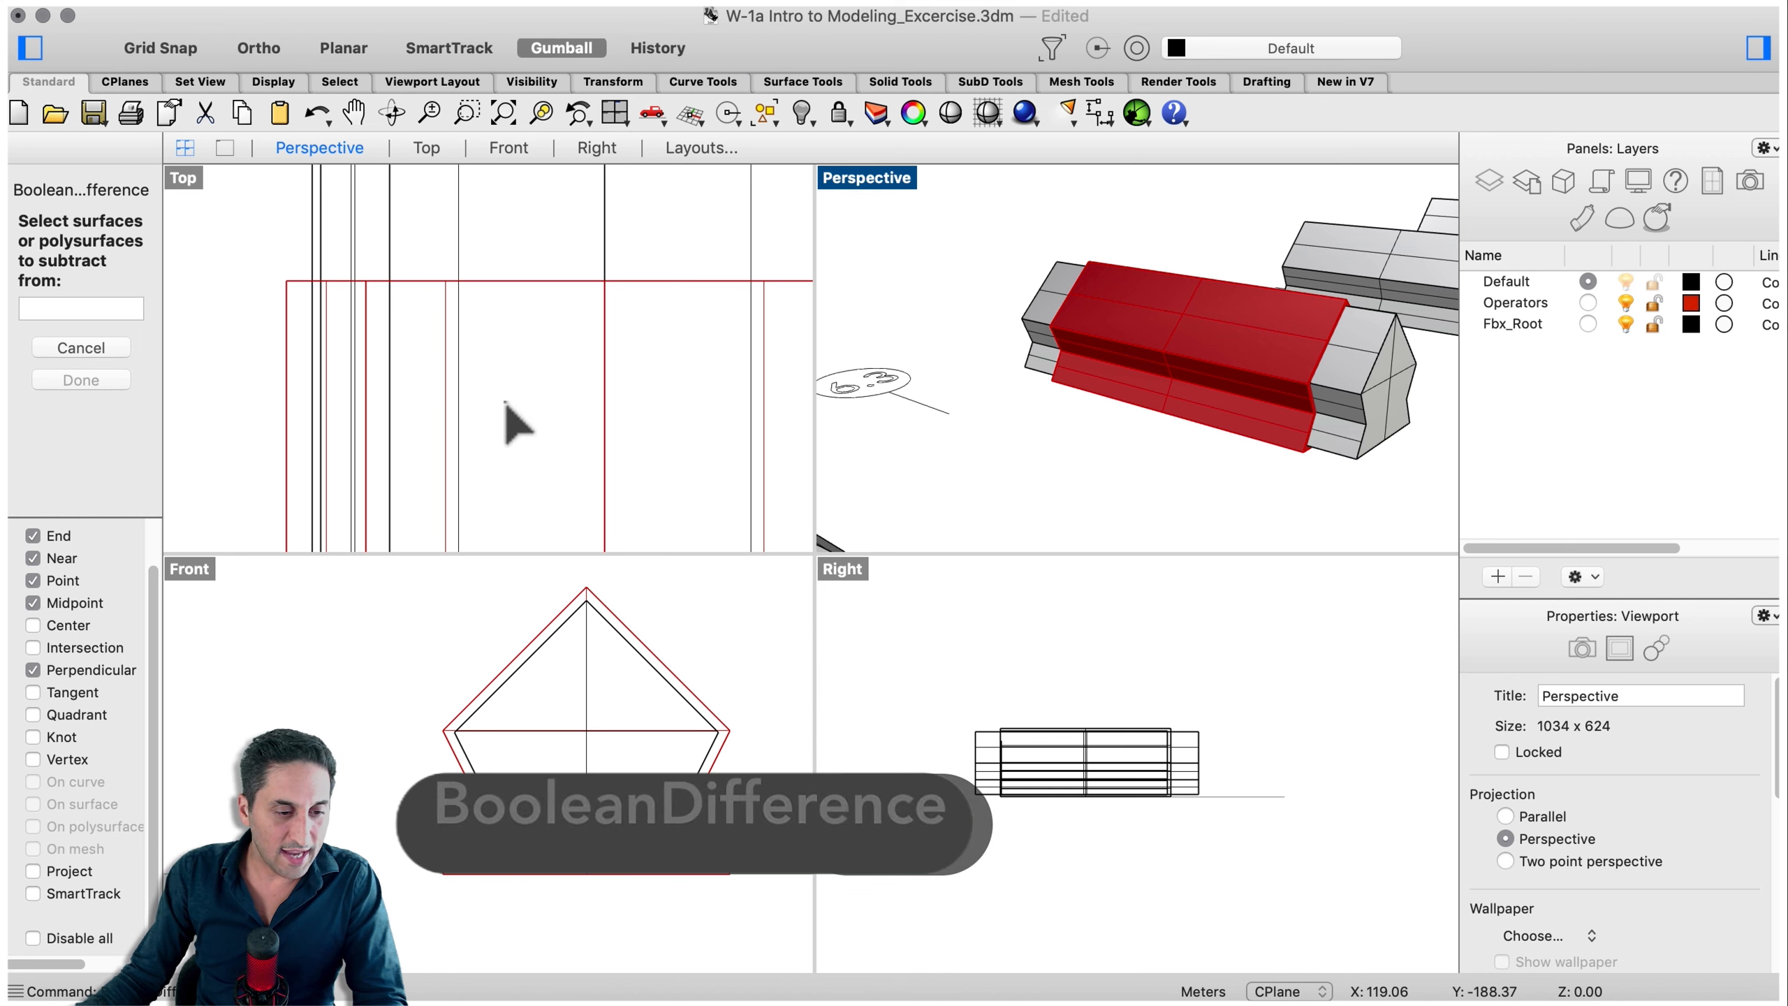
click(1302, 345)
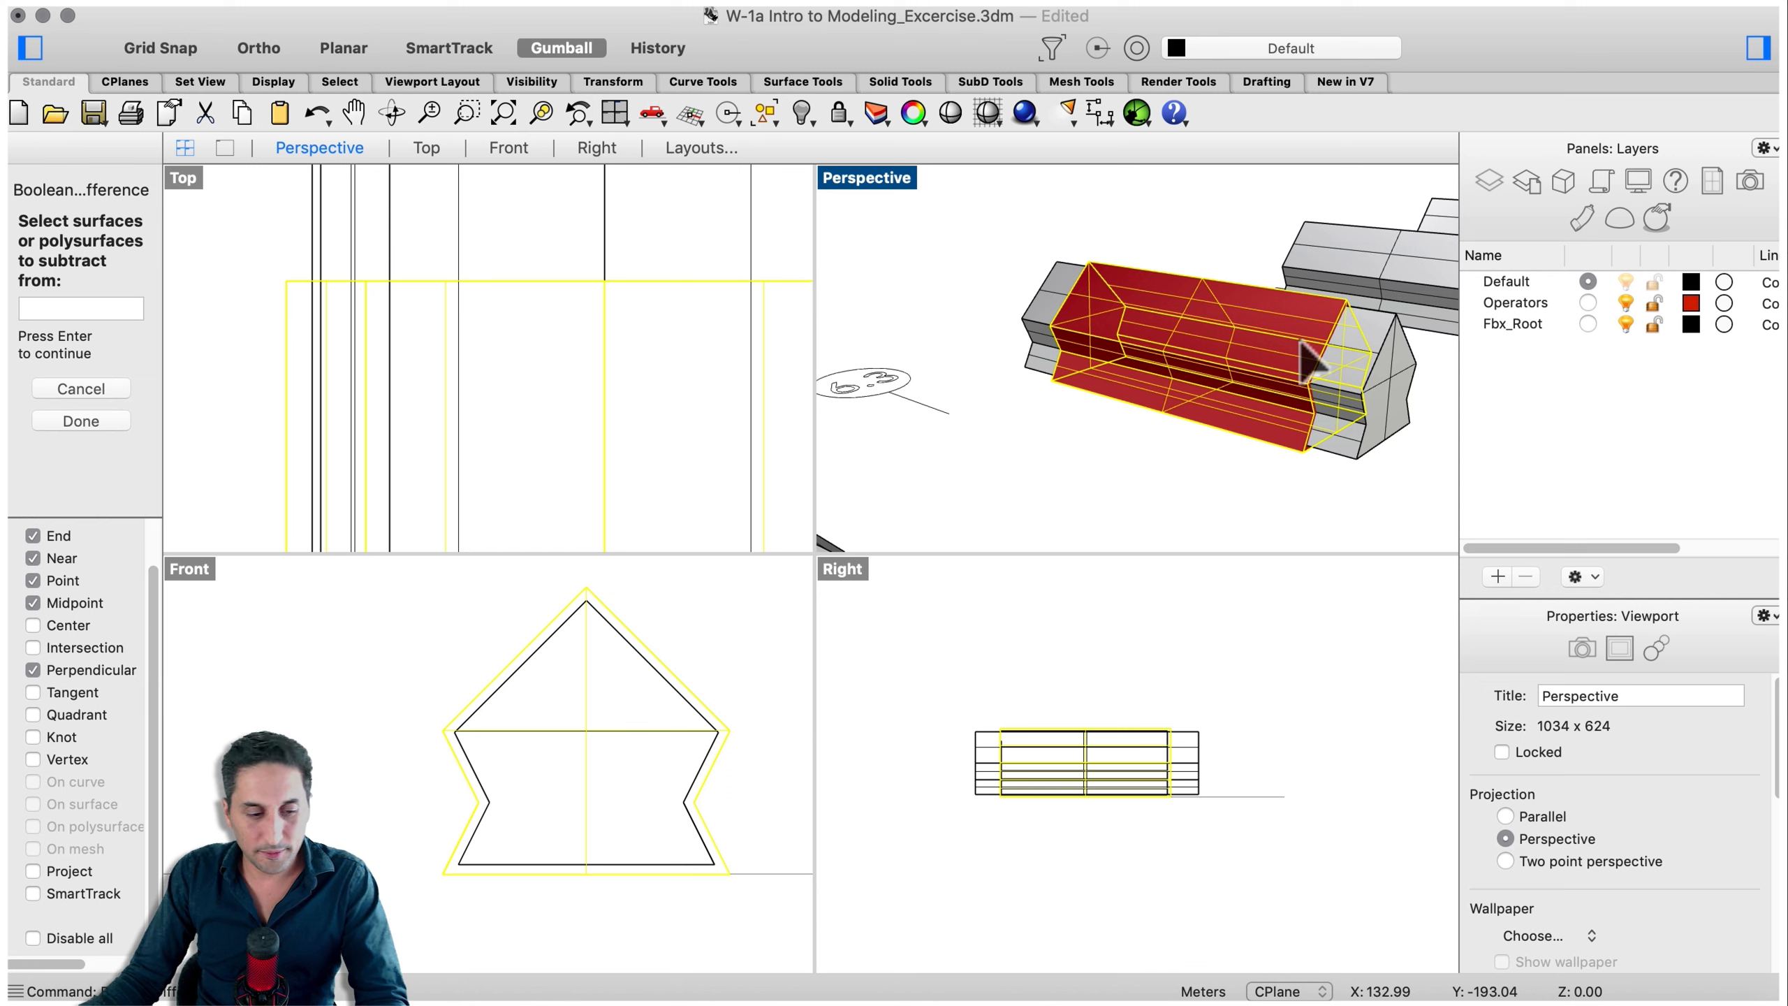
key(Return)
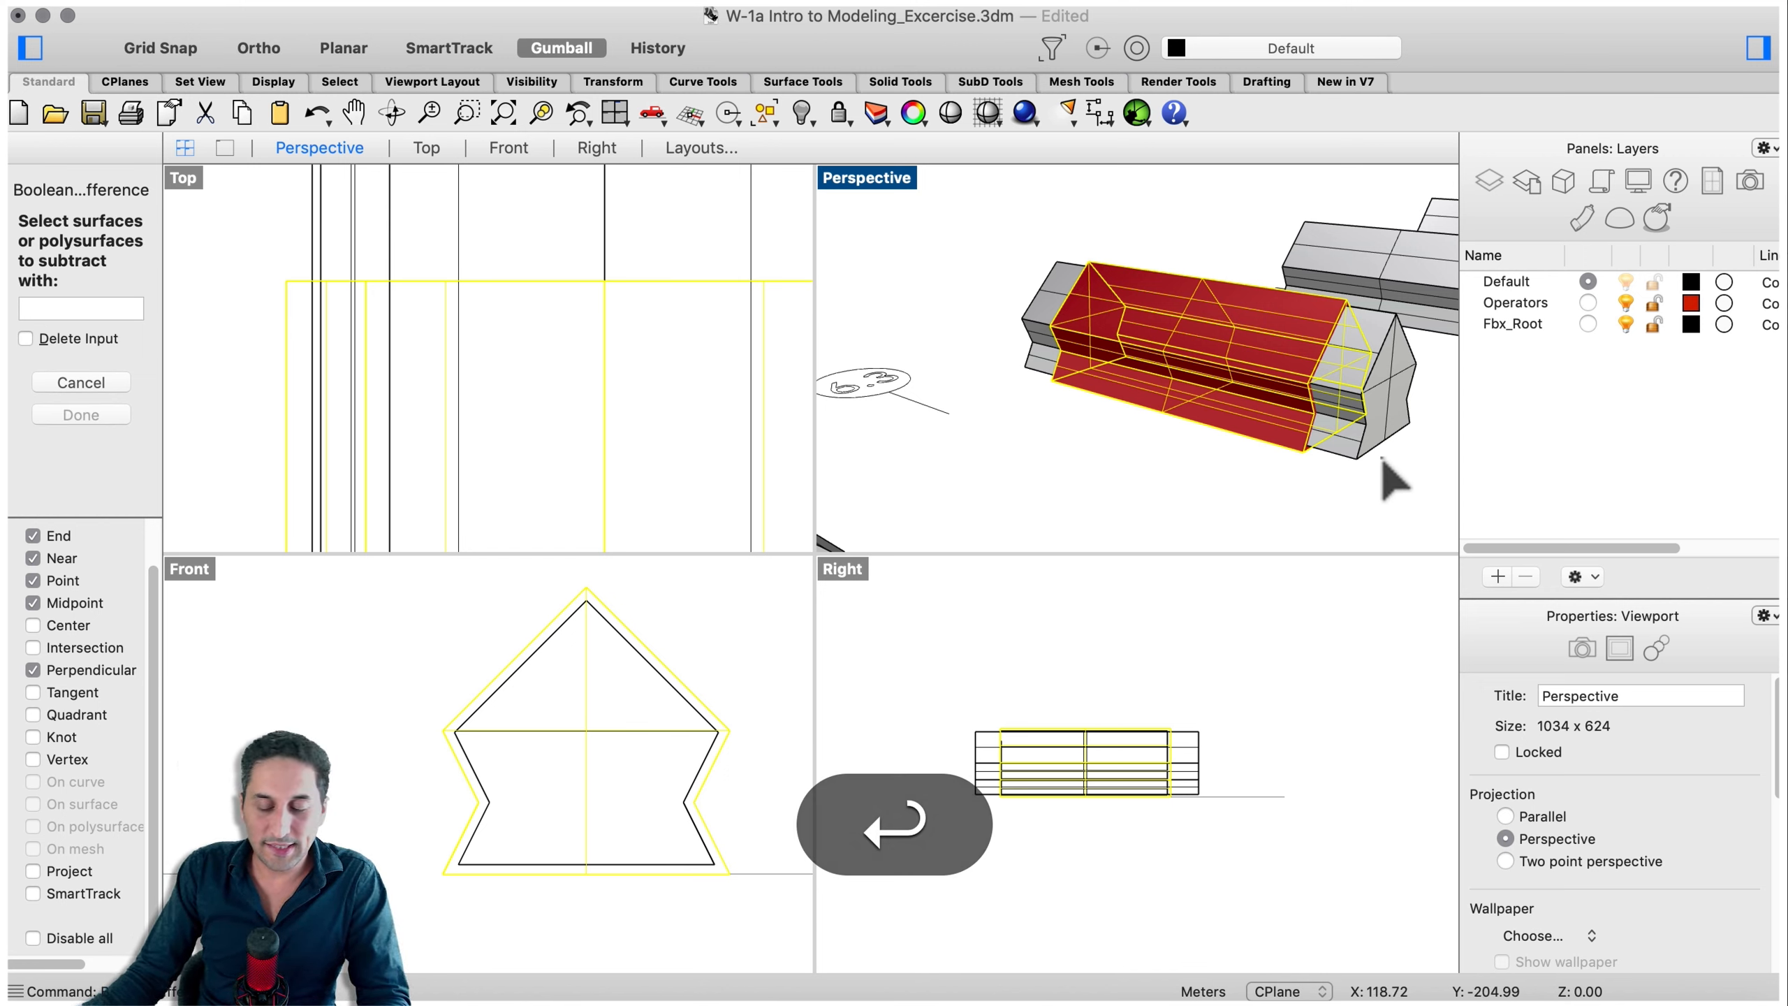
click(1400, 425)
key(Return)
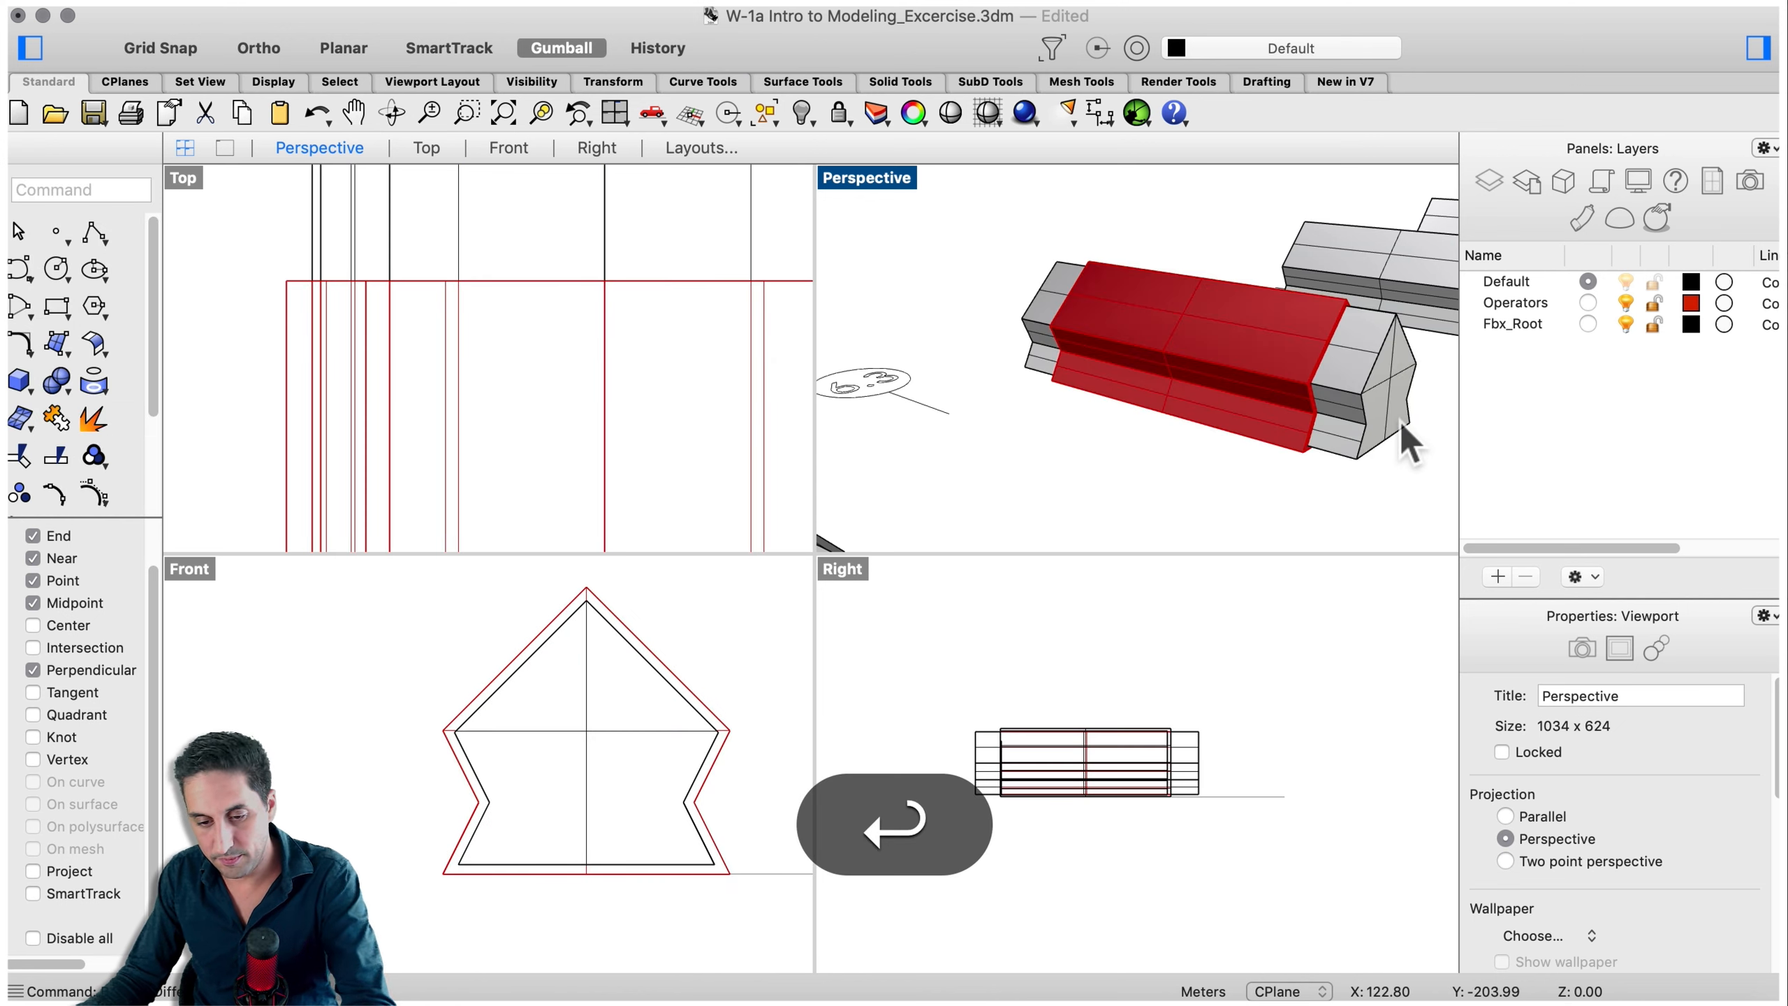
key(BackSpace)
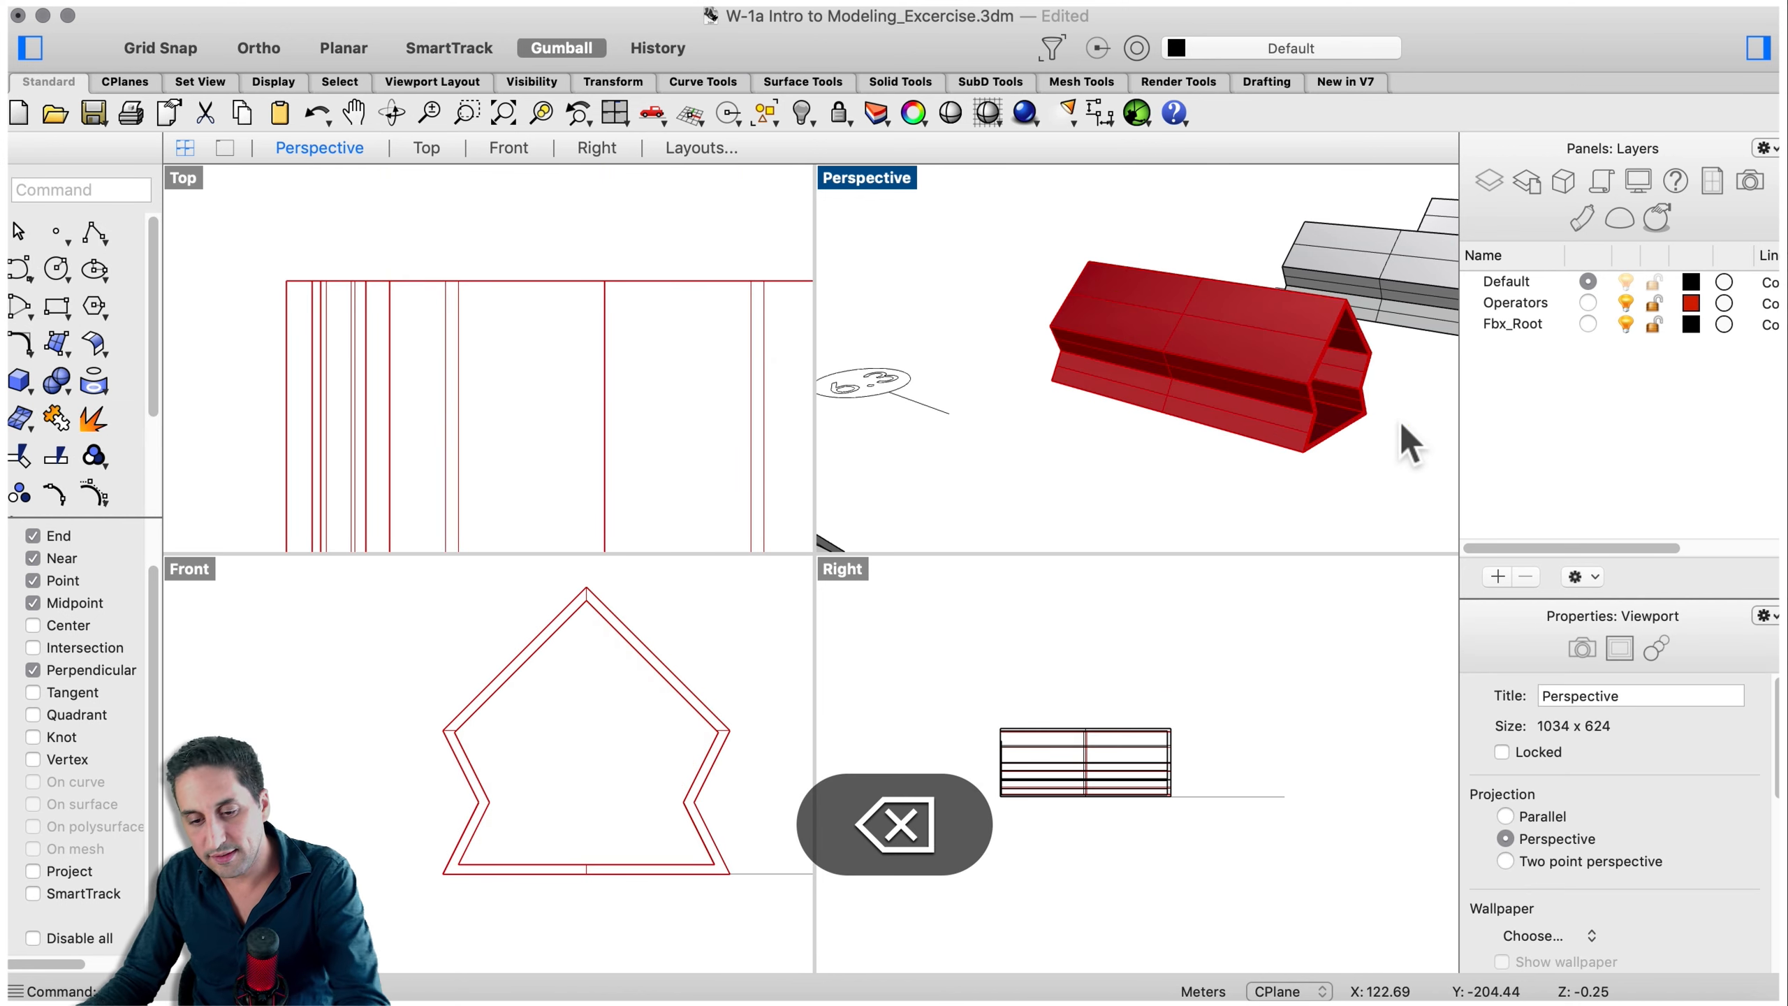
- Orbit and zoom around the hollowed house to inspect its walls and interior
right_drag(1242, 402, 1046, 459)
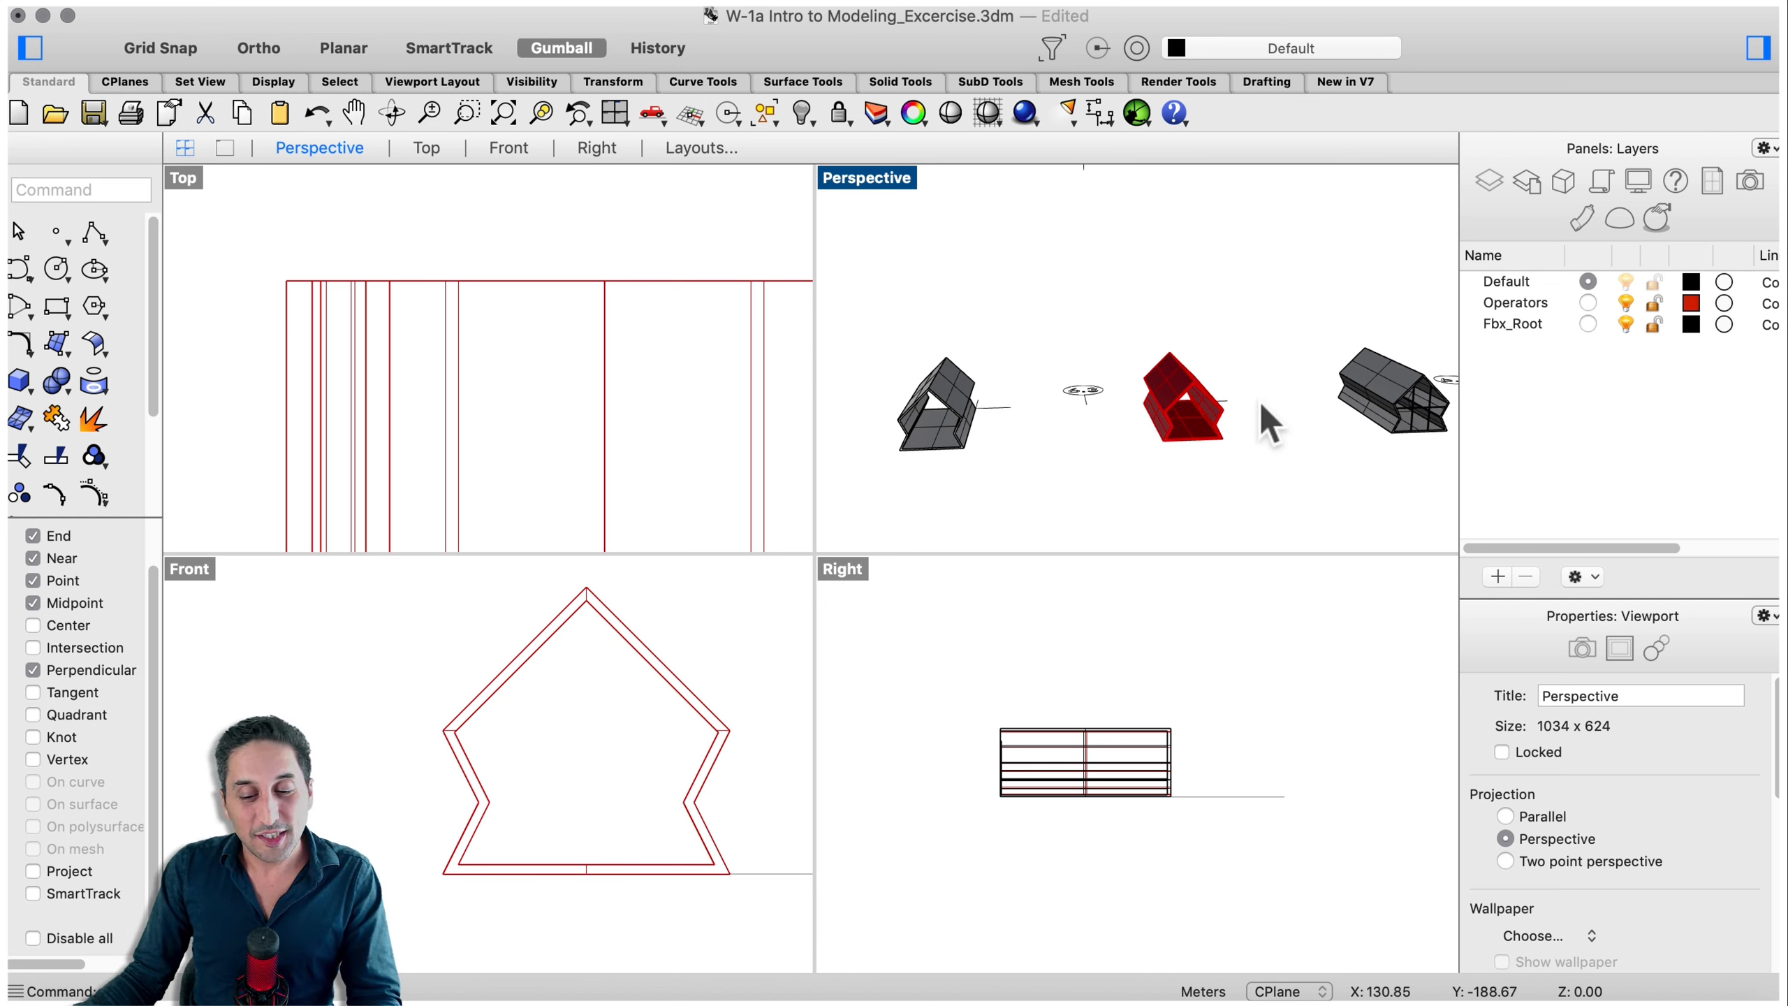
click(1172, 405)
click(1056, 504)
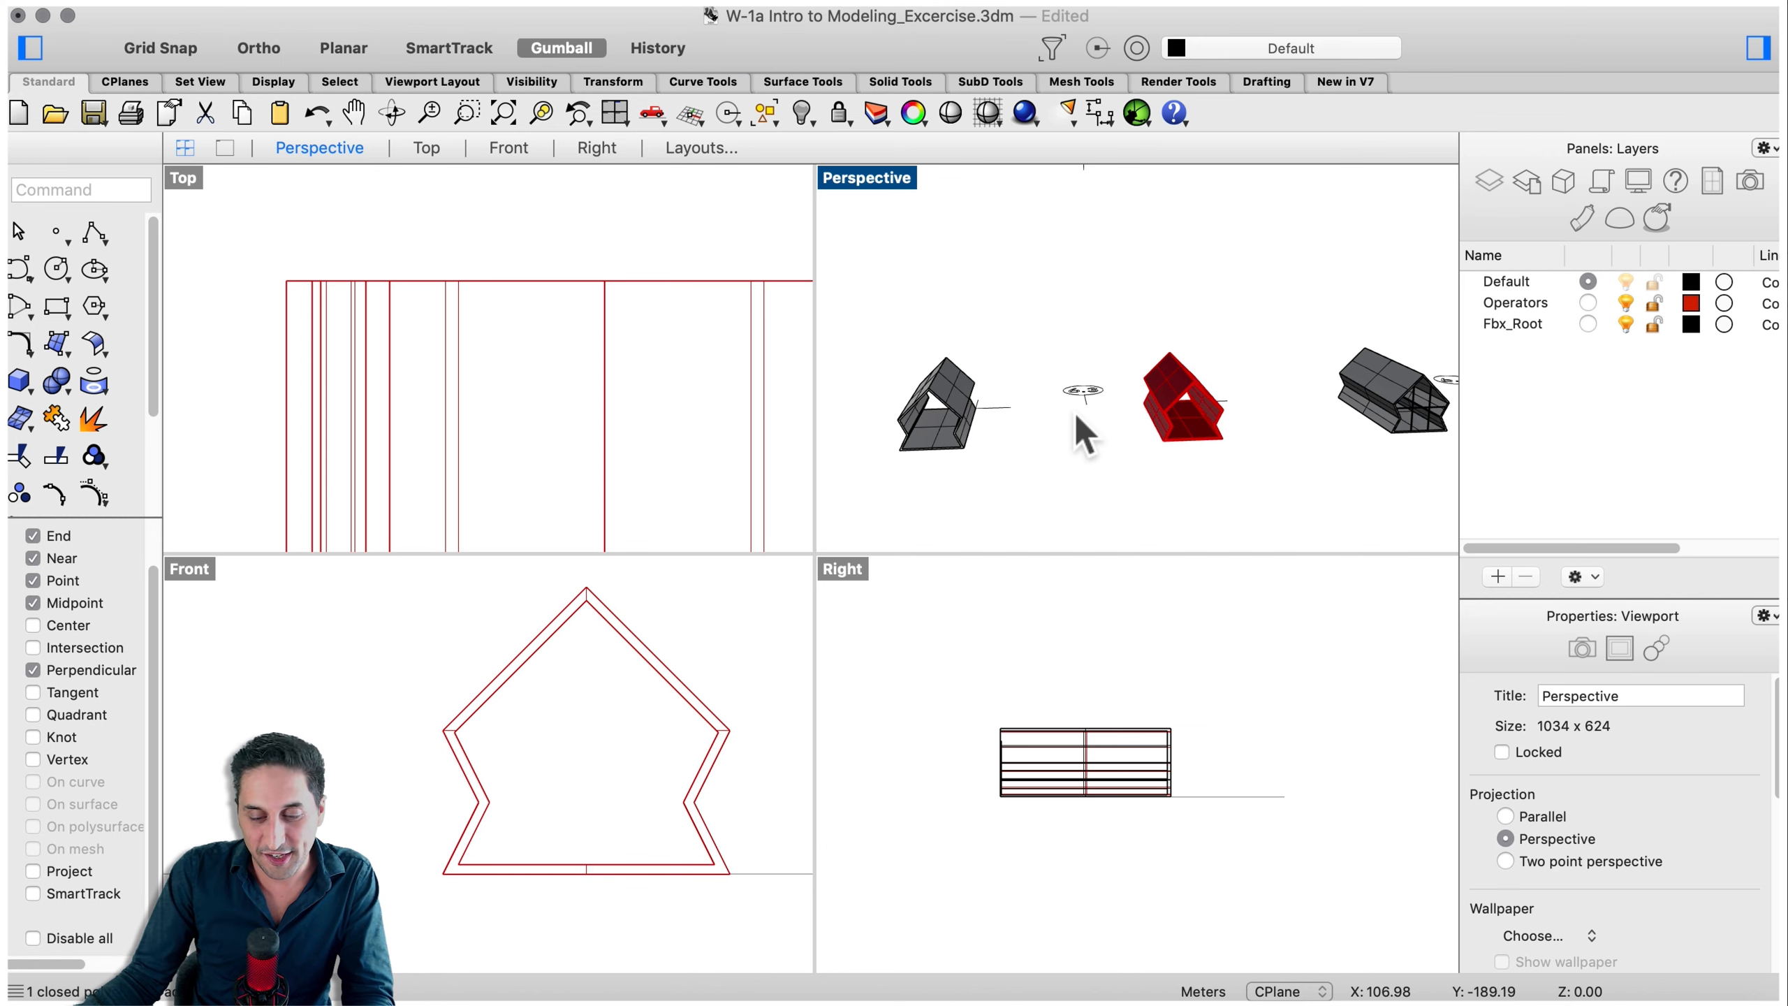
shift+right_drag(1305, 427, 935, 426)
scroll(1024, 414, up, 5)
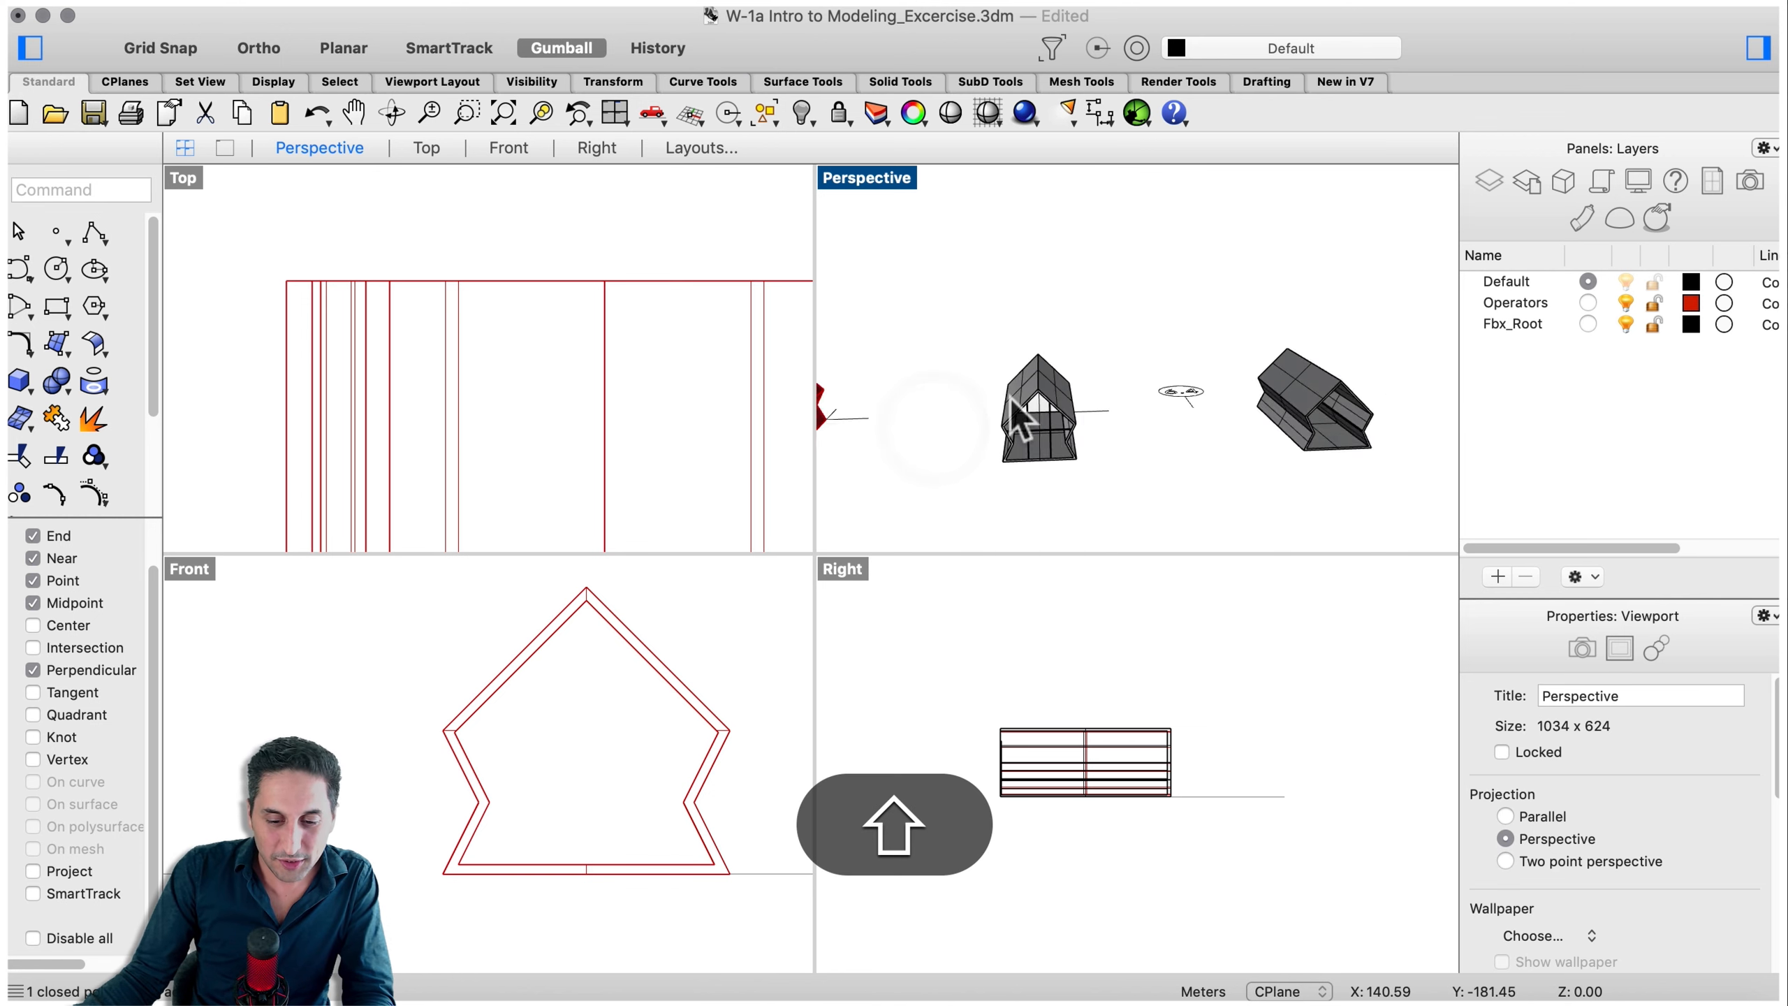
scroll(1074, 501, up, 7)
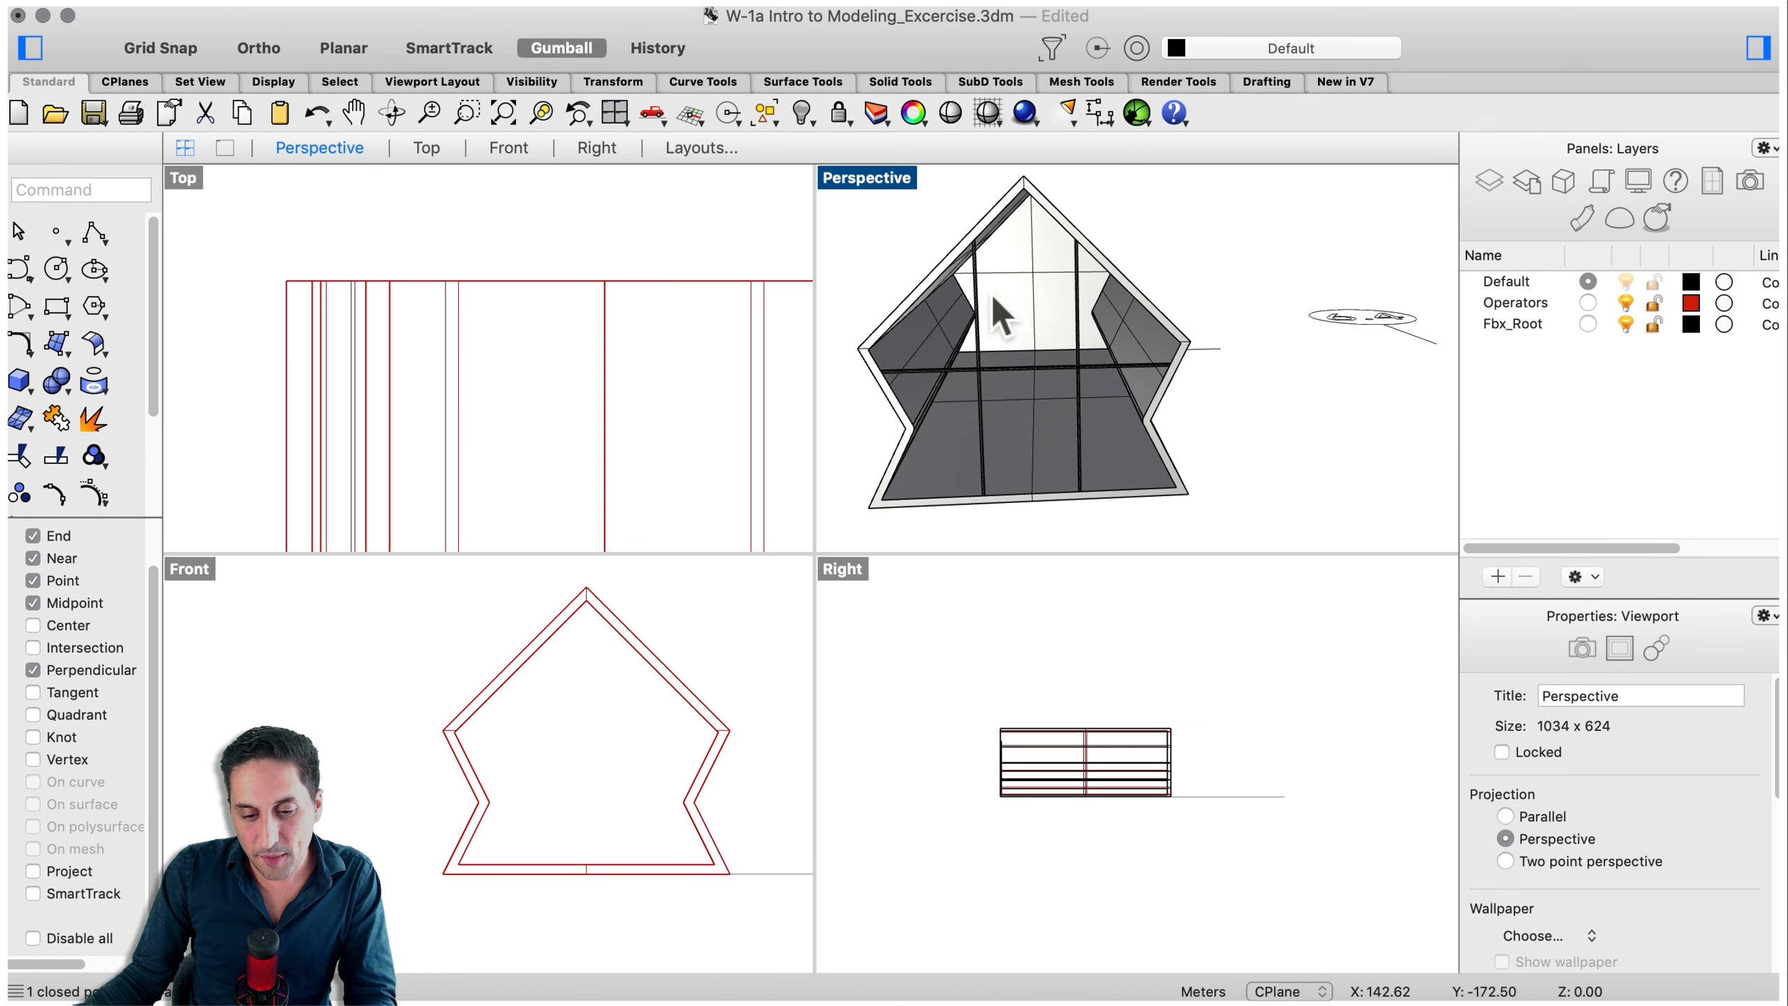
right_drag(1318, 542, 1269, 482)
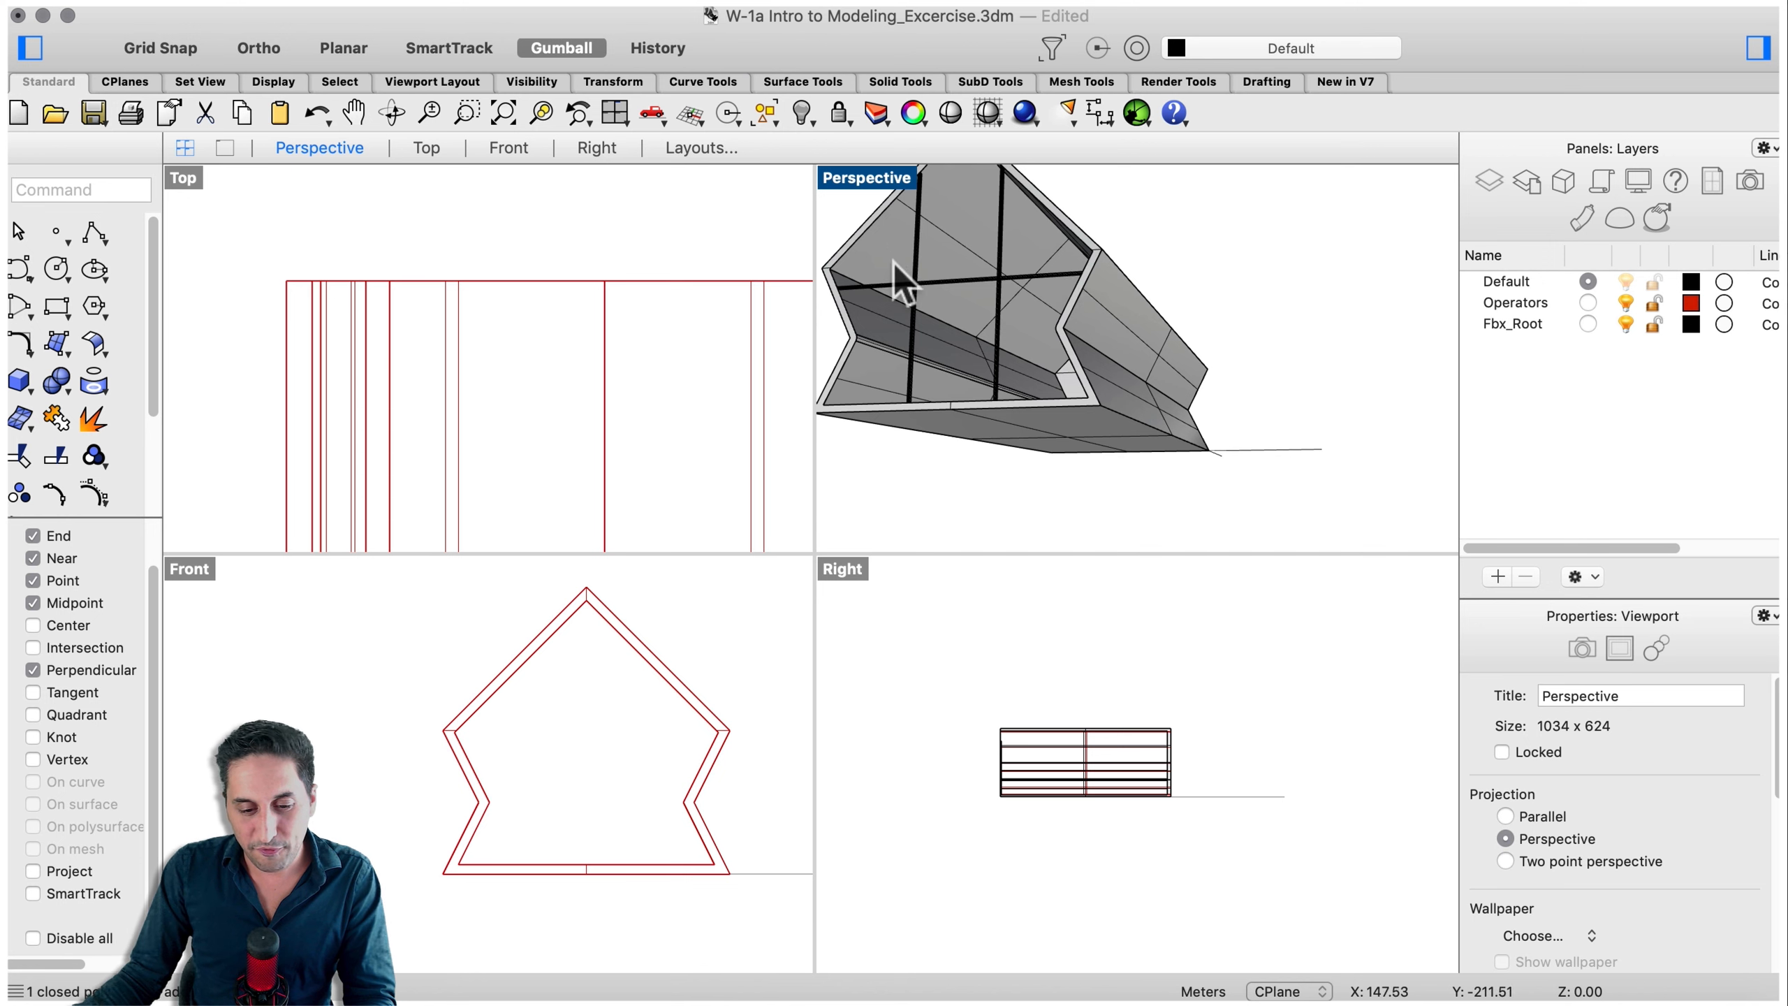
right_drag(894, 261, 926, 344)
scroll(913, 340, down, 5)
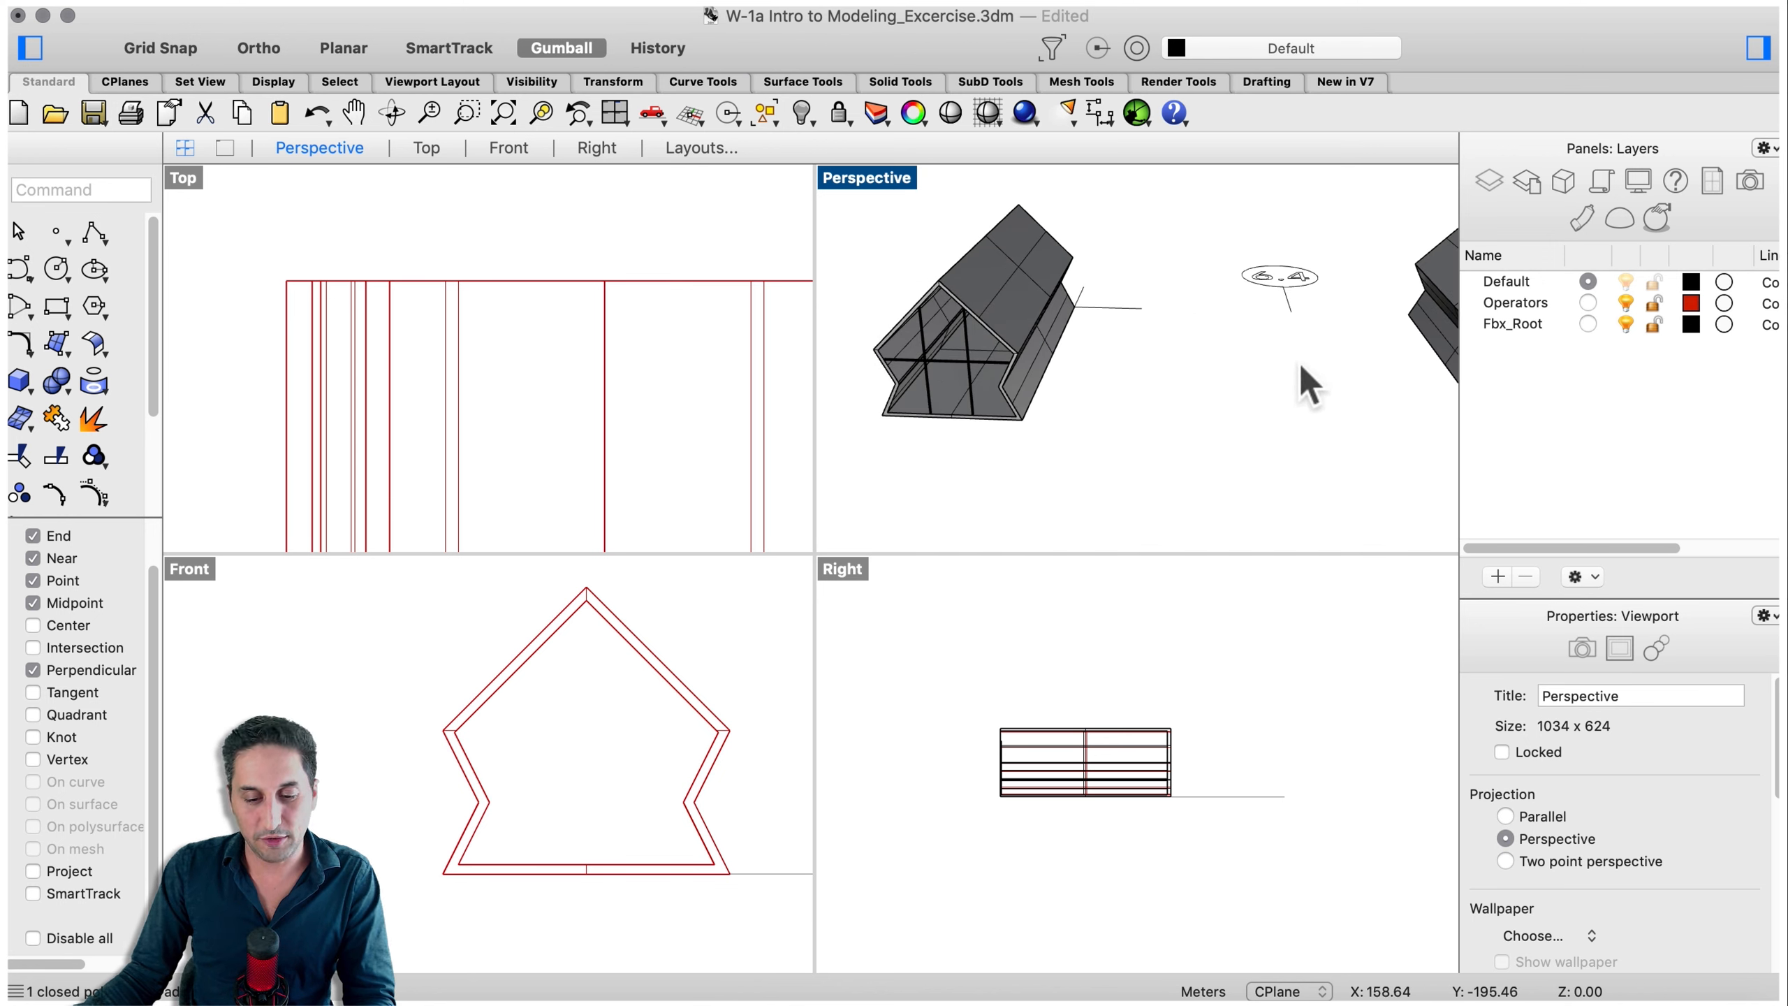
right_drag(1301, 364, 950, 379)
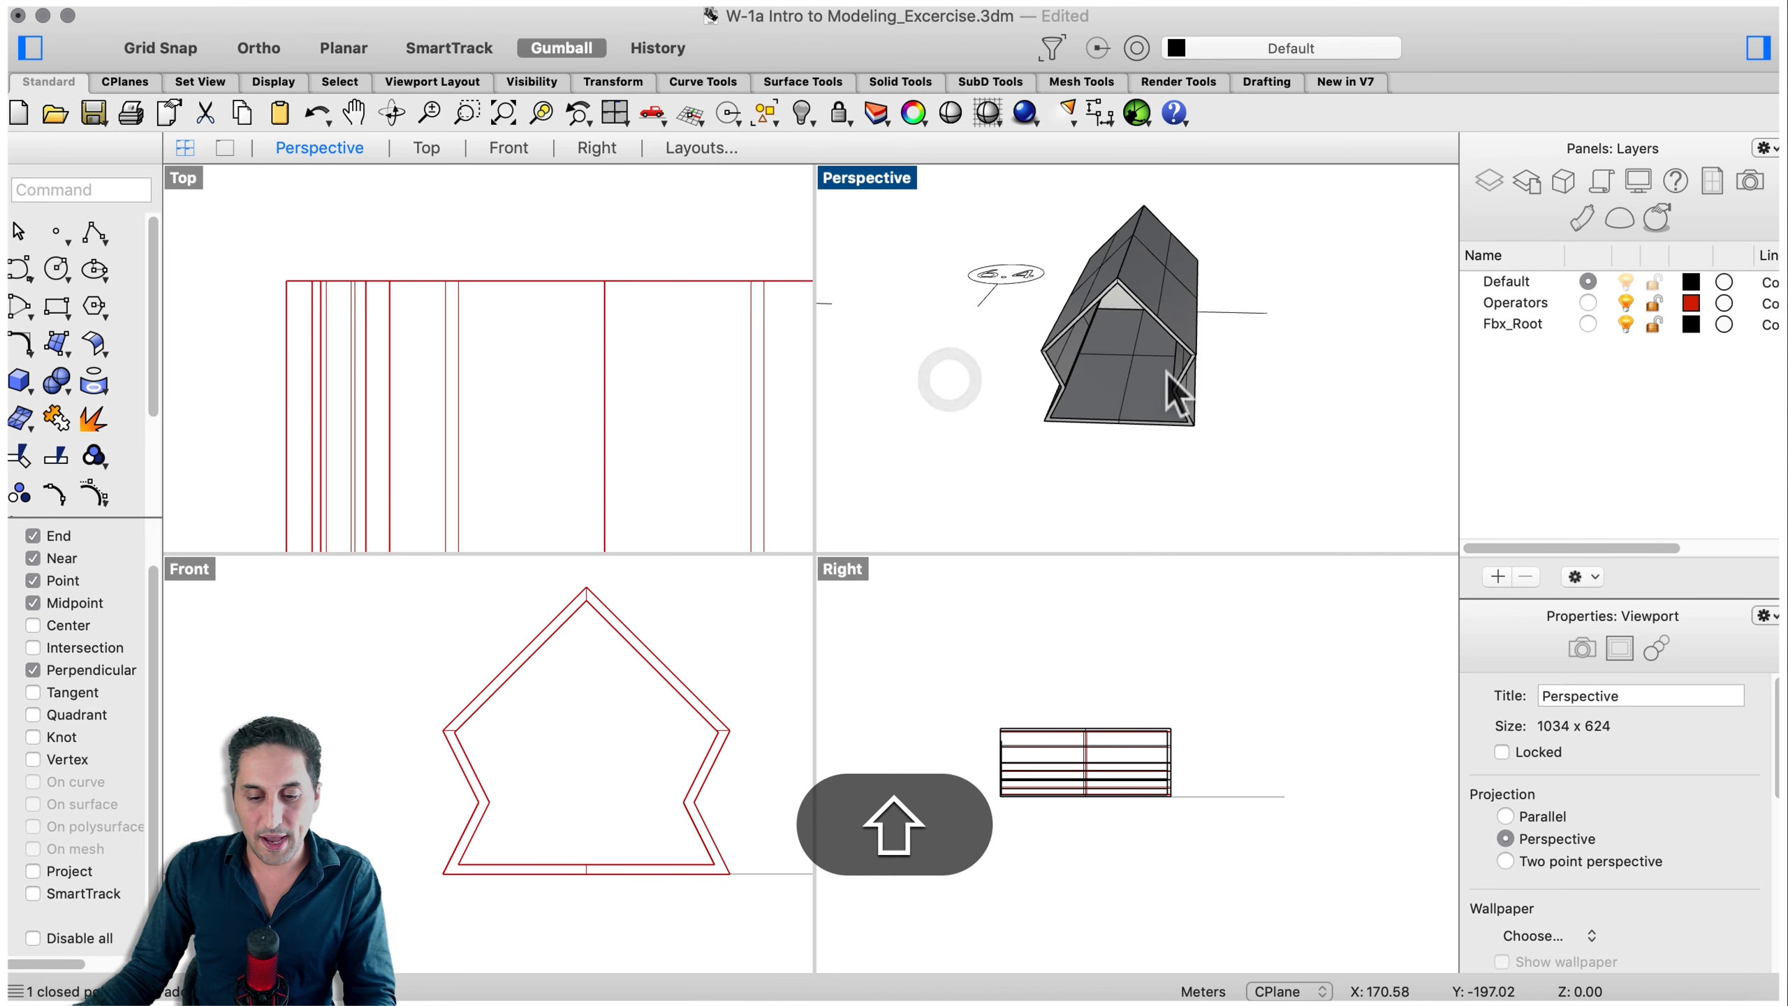
scroll(1167, 373, up, 4)
right_drag(1093, 397, 1106, 486)
- Draw a tall thin box as a vertical post standing inside the gable-end wall corner
key(Return)
scroll(1101, 500, up, 10)
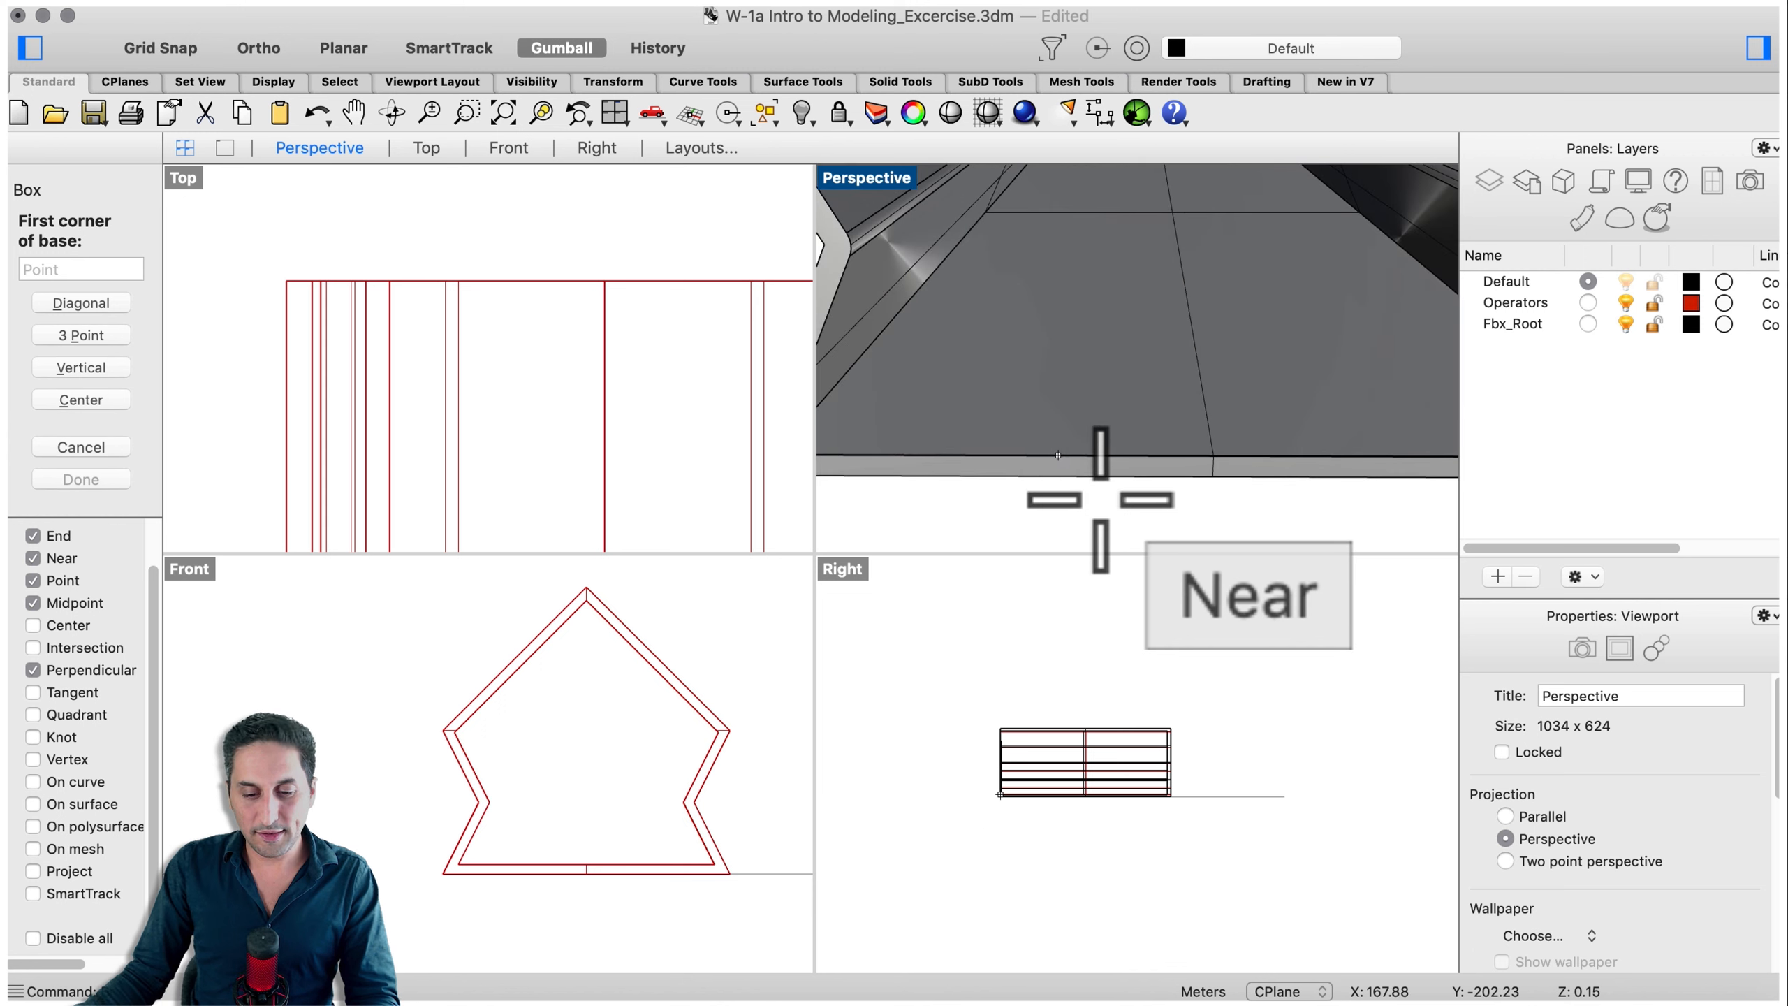
click(1040, 497)
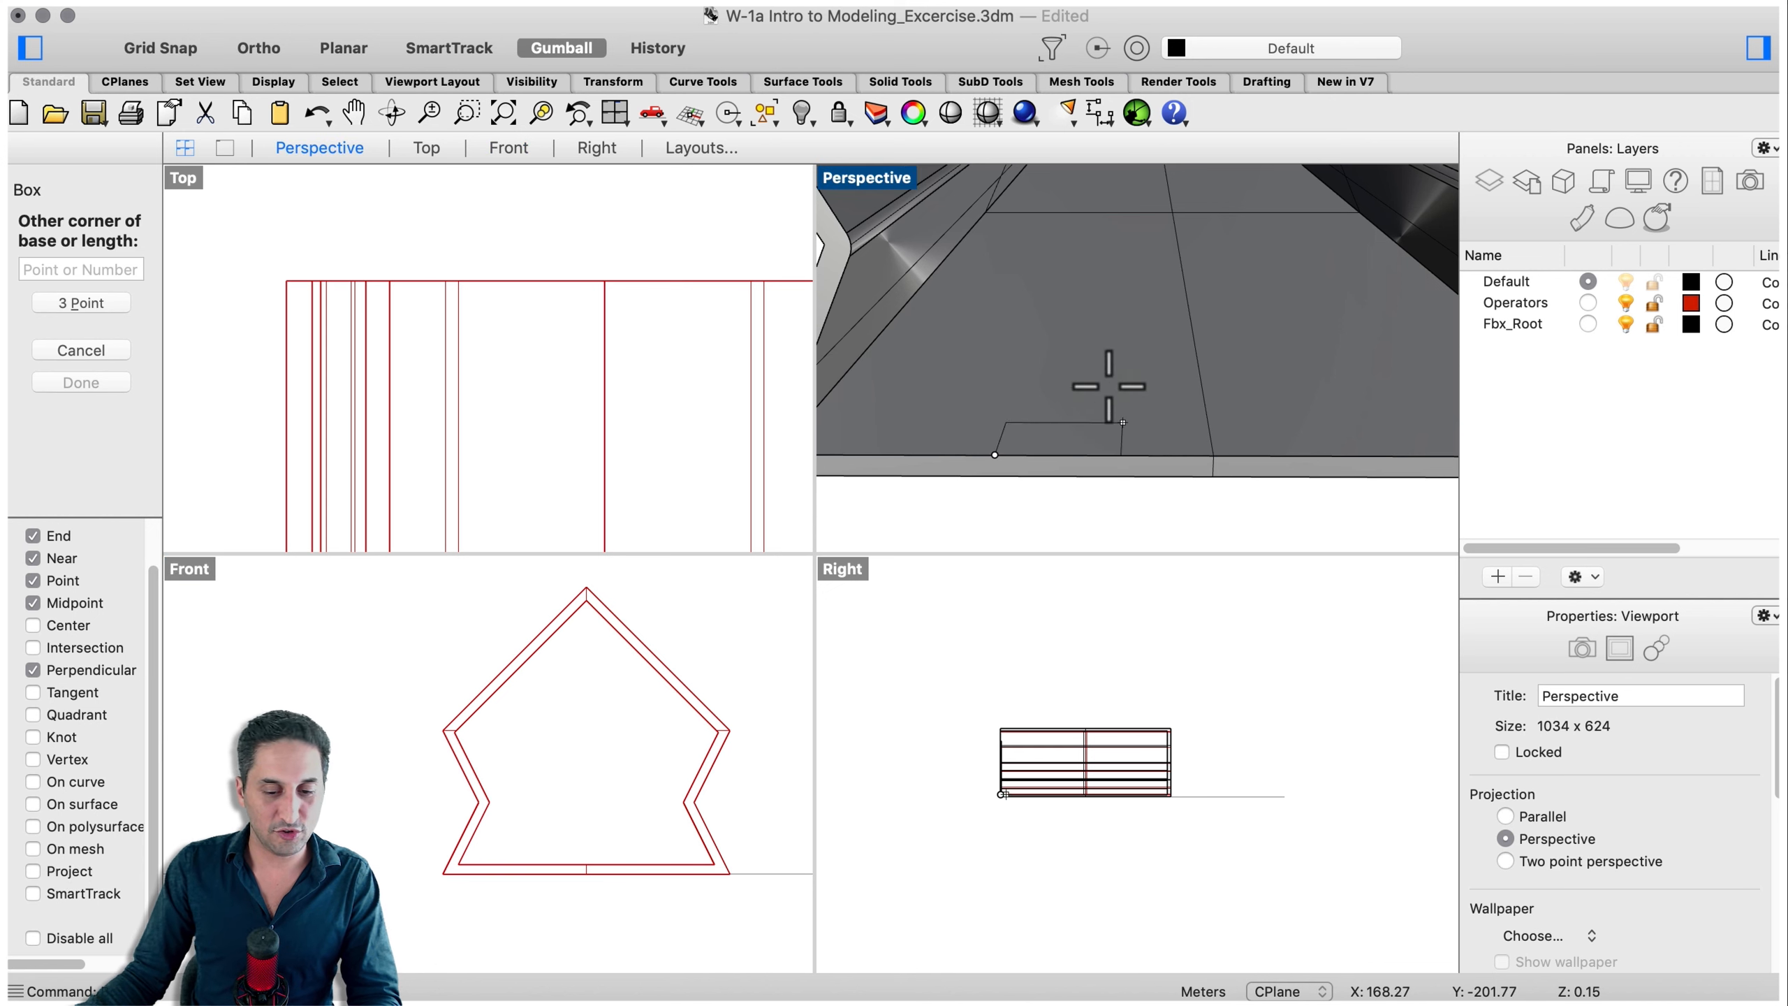
scroll(1043, 407, down, 6)
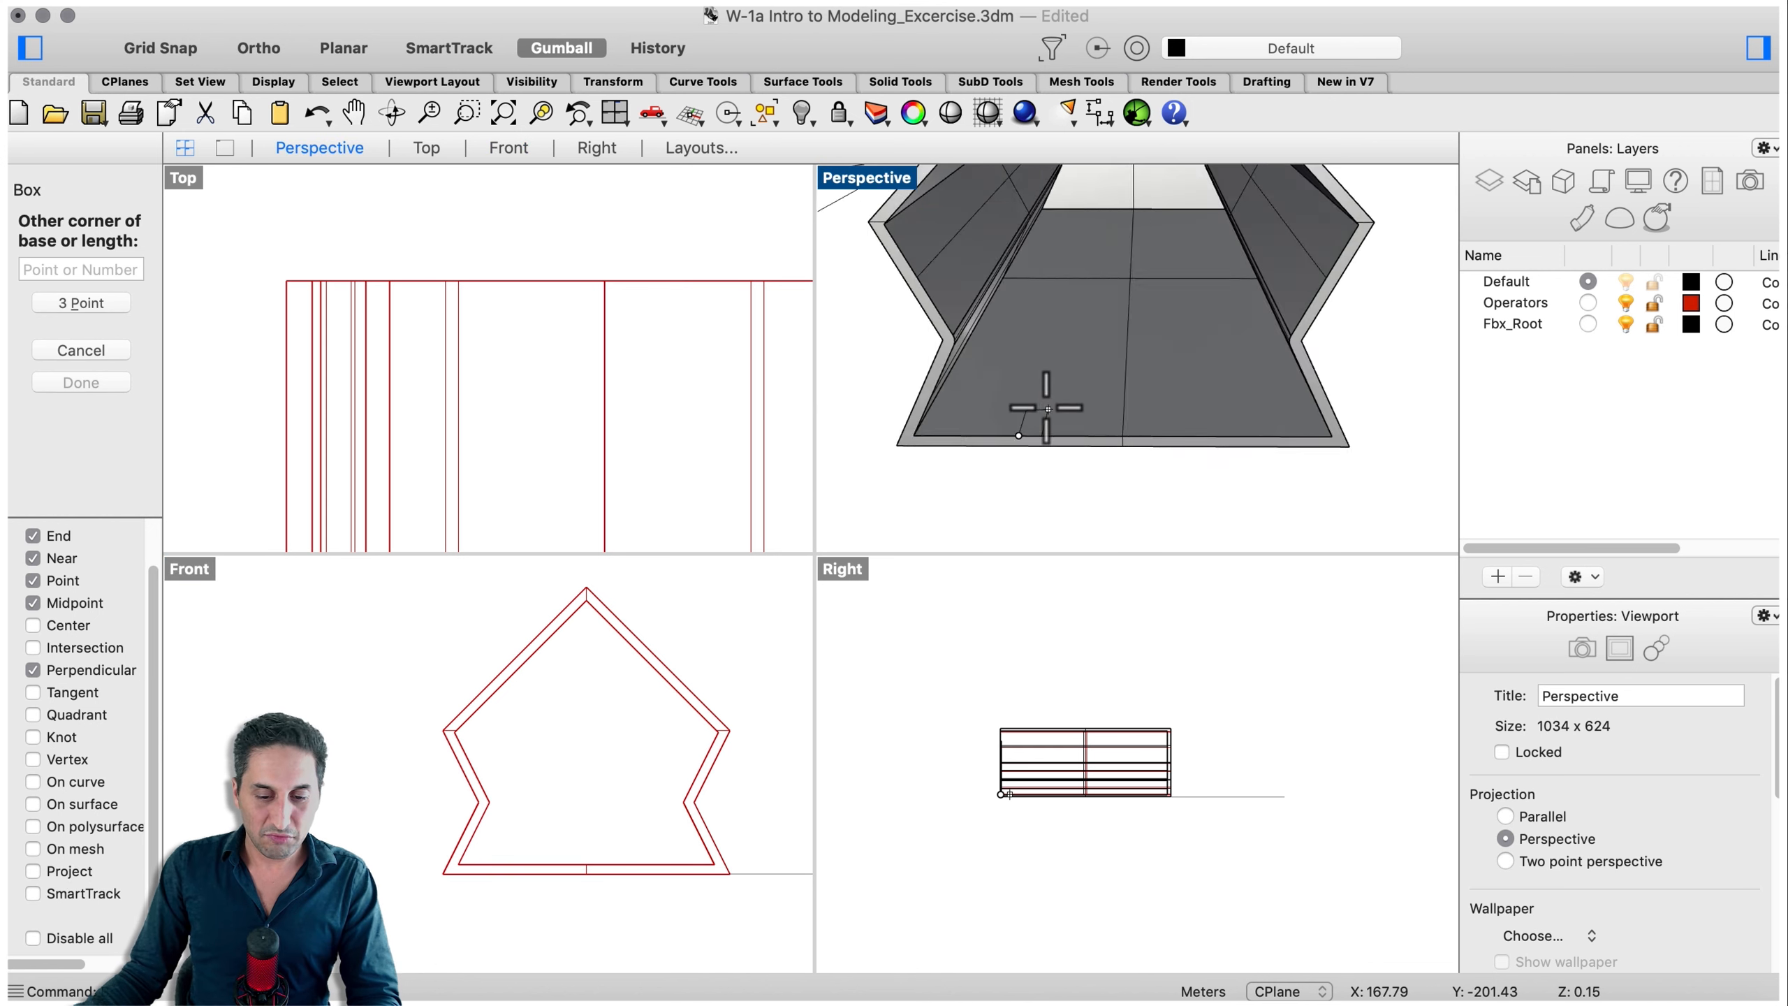
right_drag(1042, 407, 996, 410)
scroll(938, 403, up, 5)
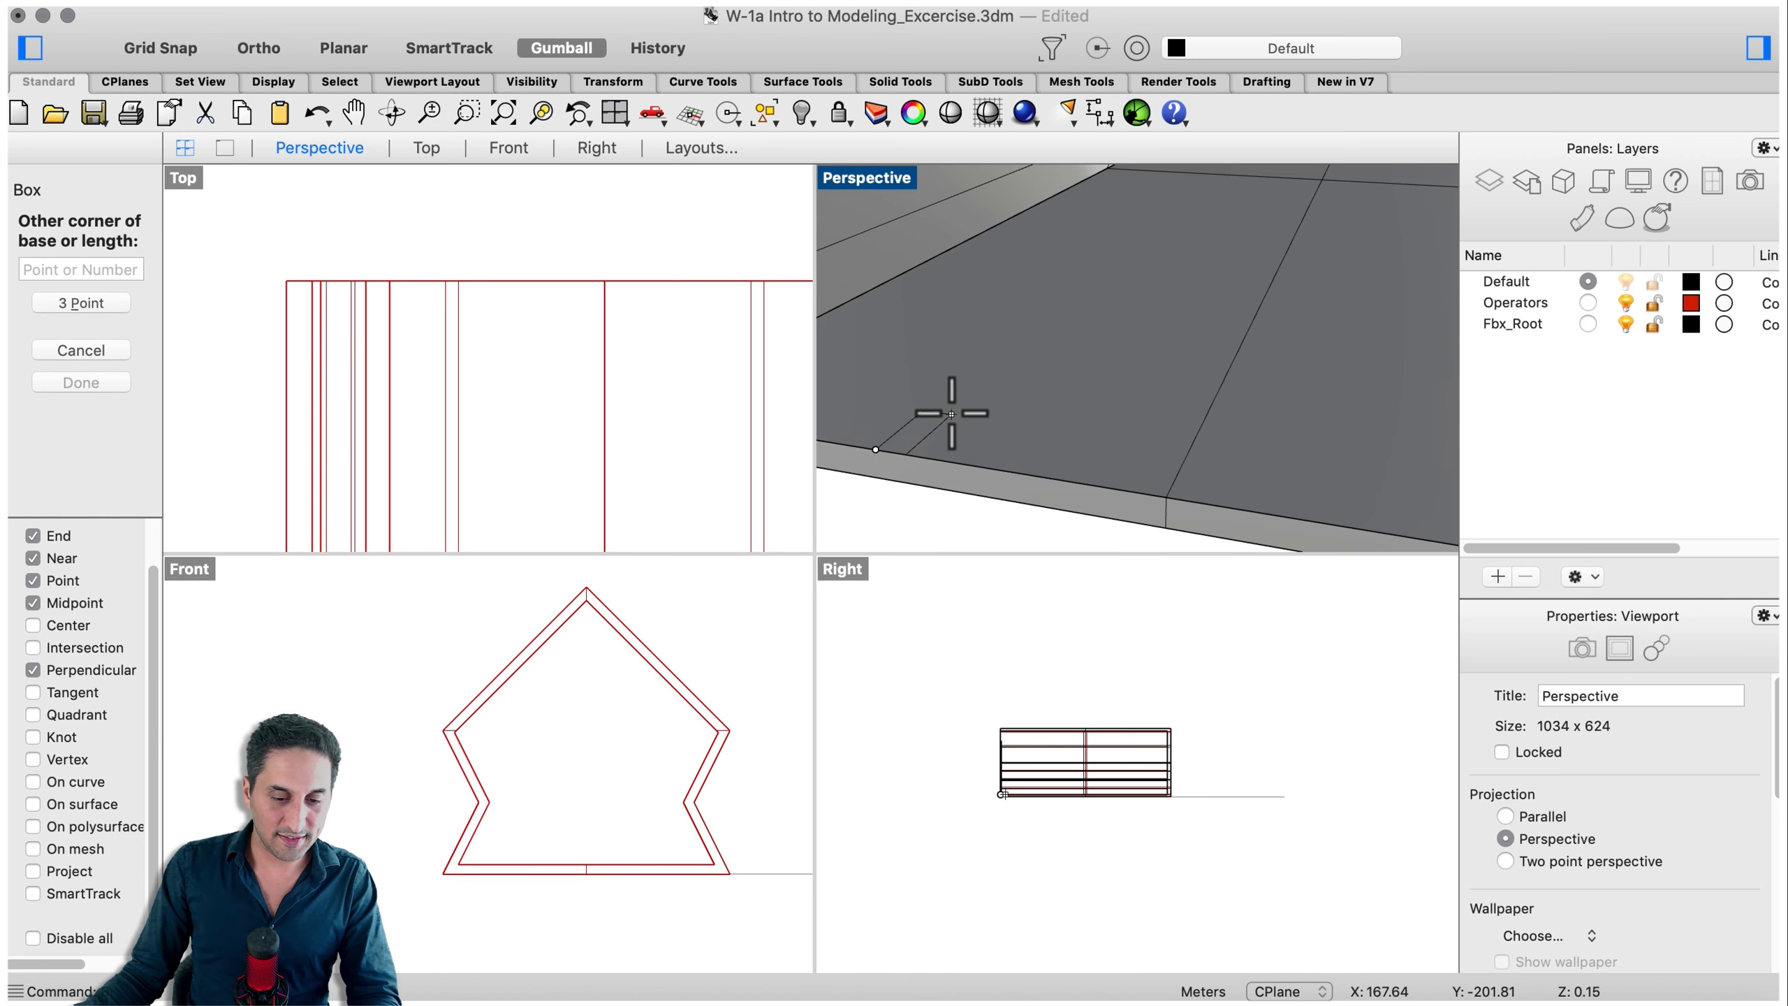
click(947, 410)
scroll(1156, 403, down, 5)
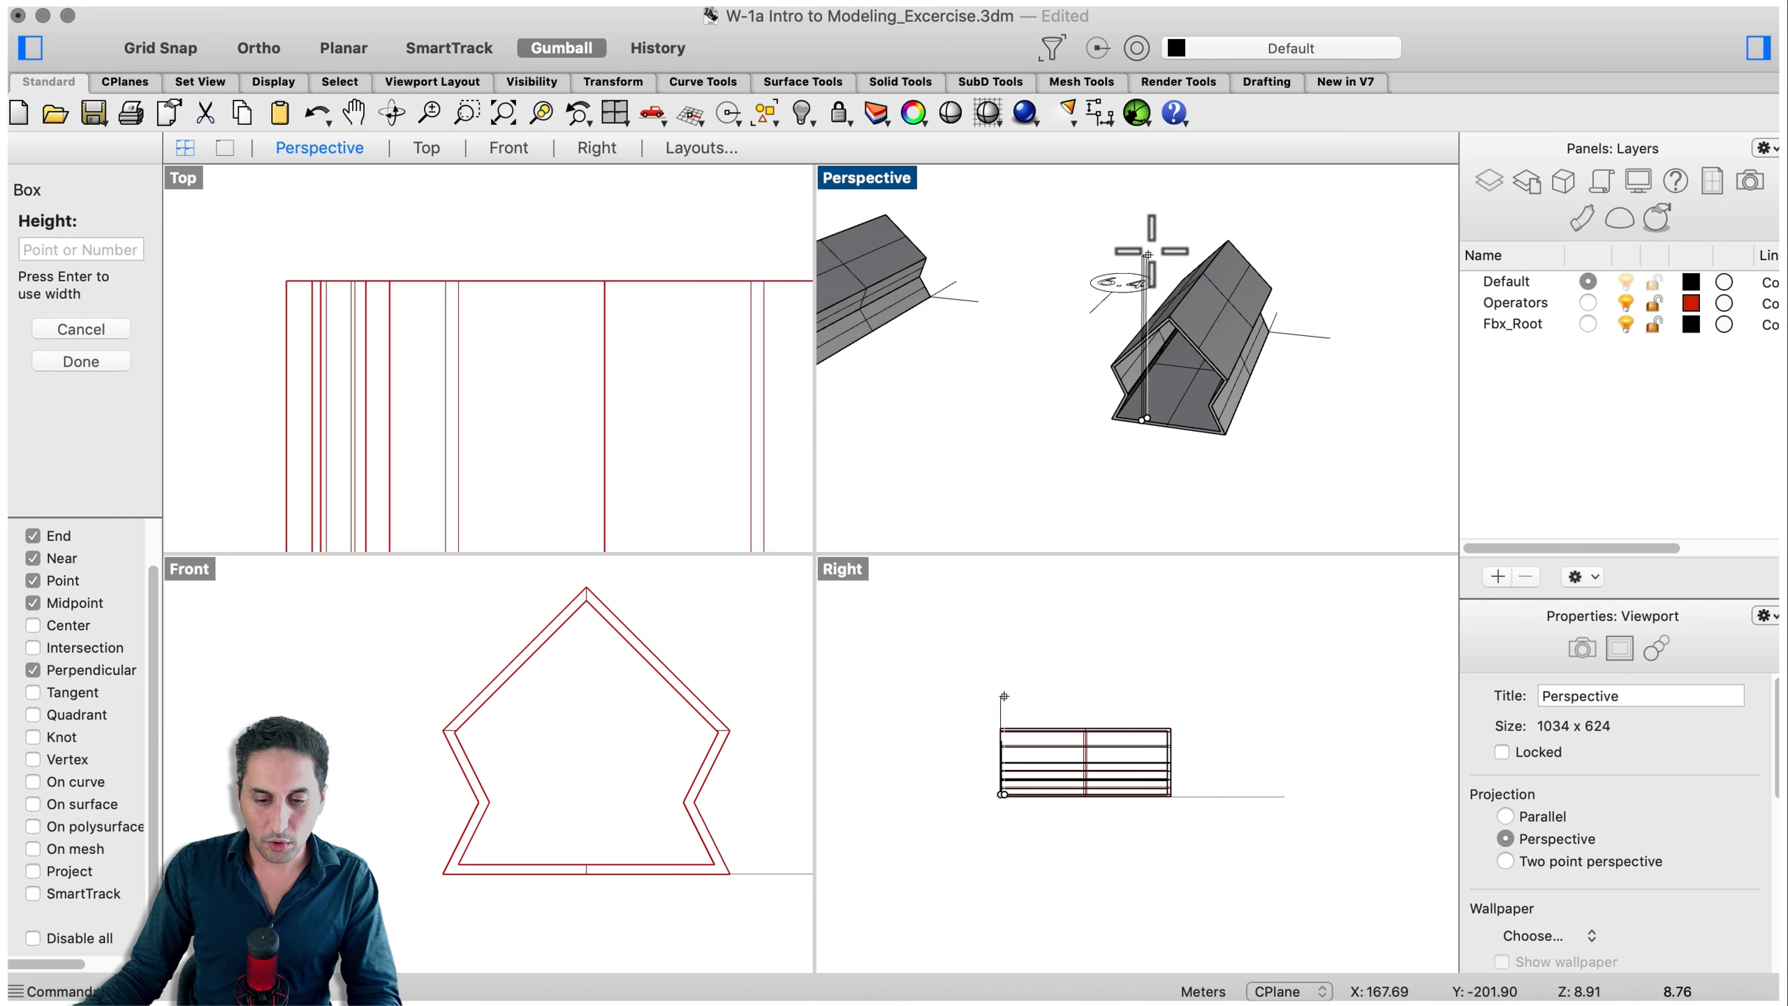
click(1152, 253)
right_drag(1152, 255, 1163, 363)
scroll(1165, 384, up, 6)
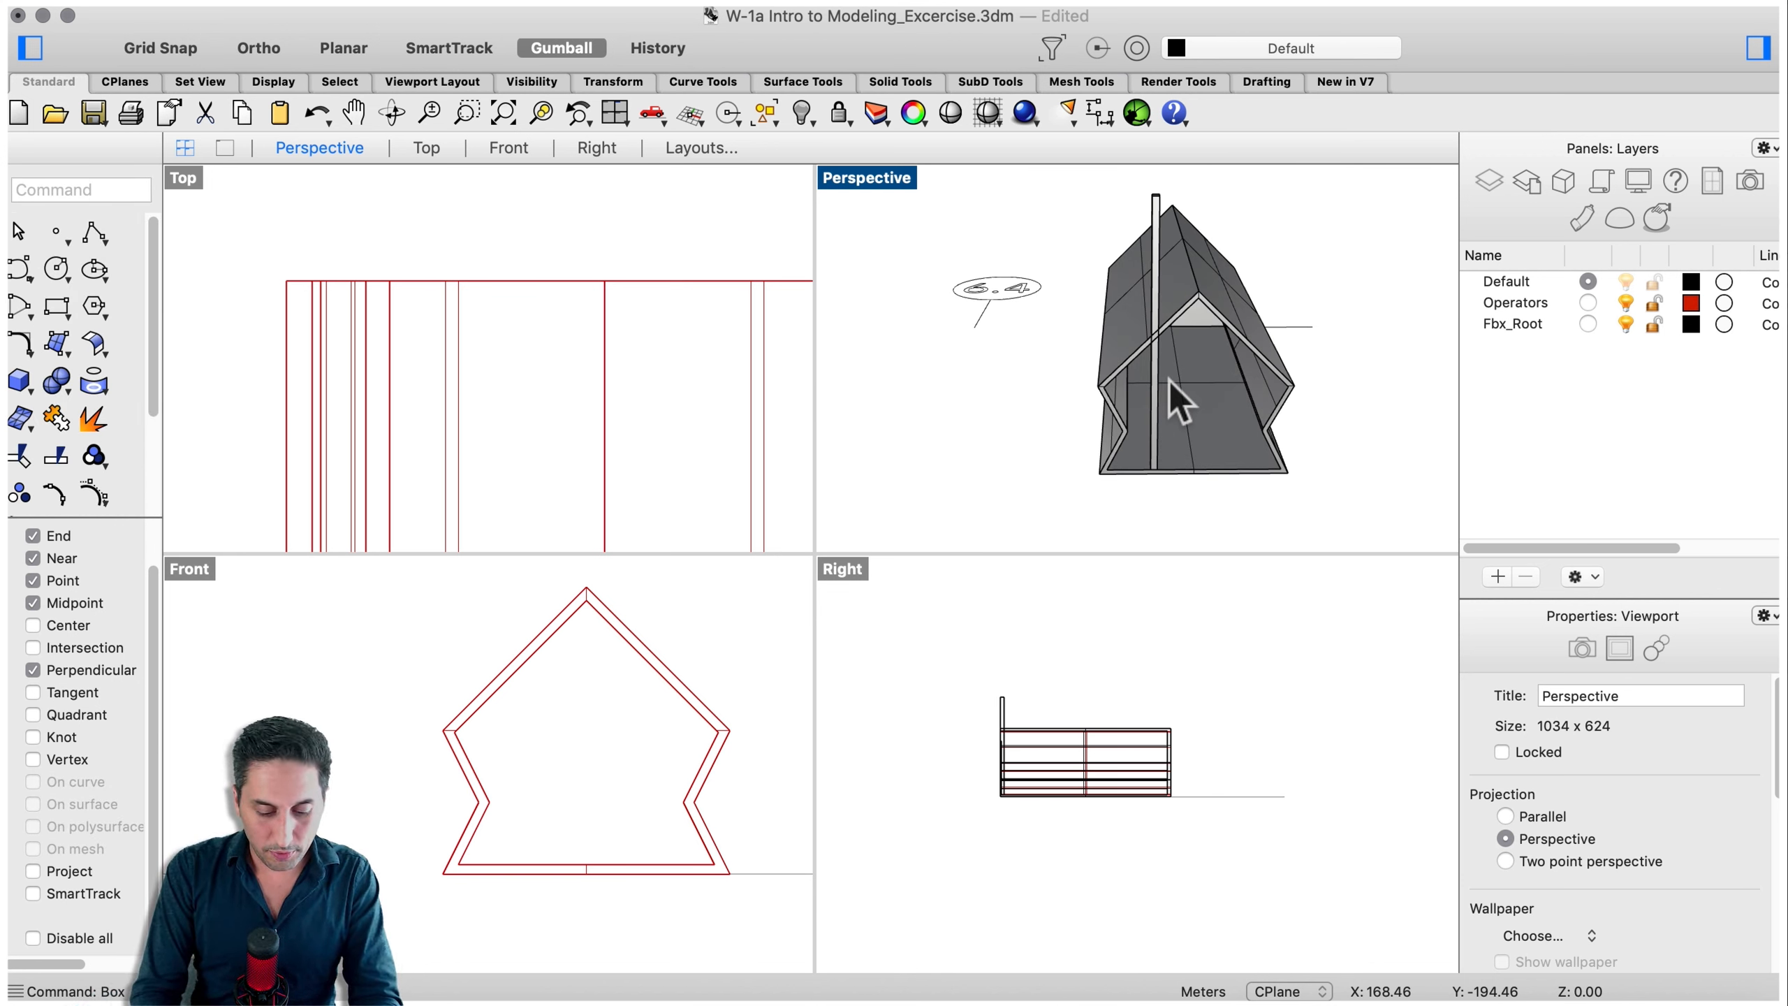
- Mirror a copy of the post across the house's centre line to the opposite inside corner
text(mirror)
key(Return)
click(1155, 450)
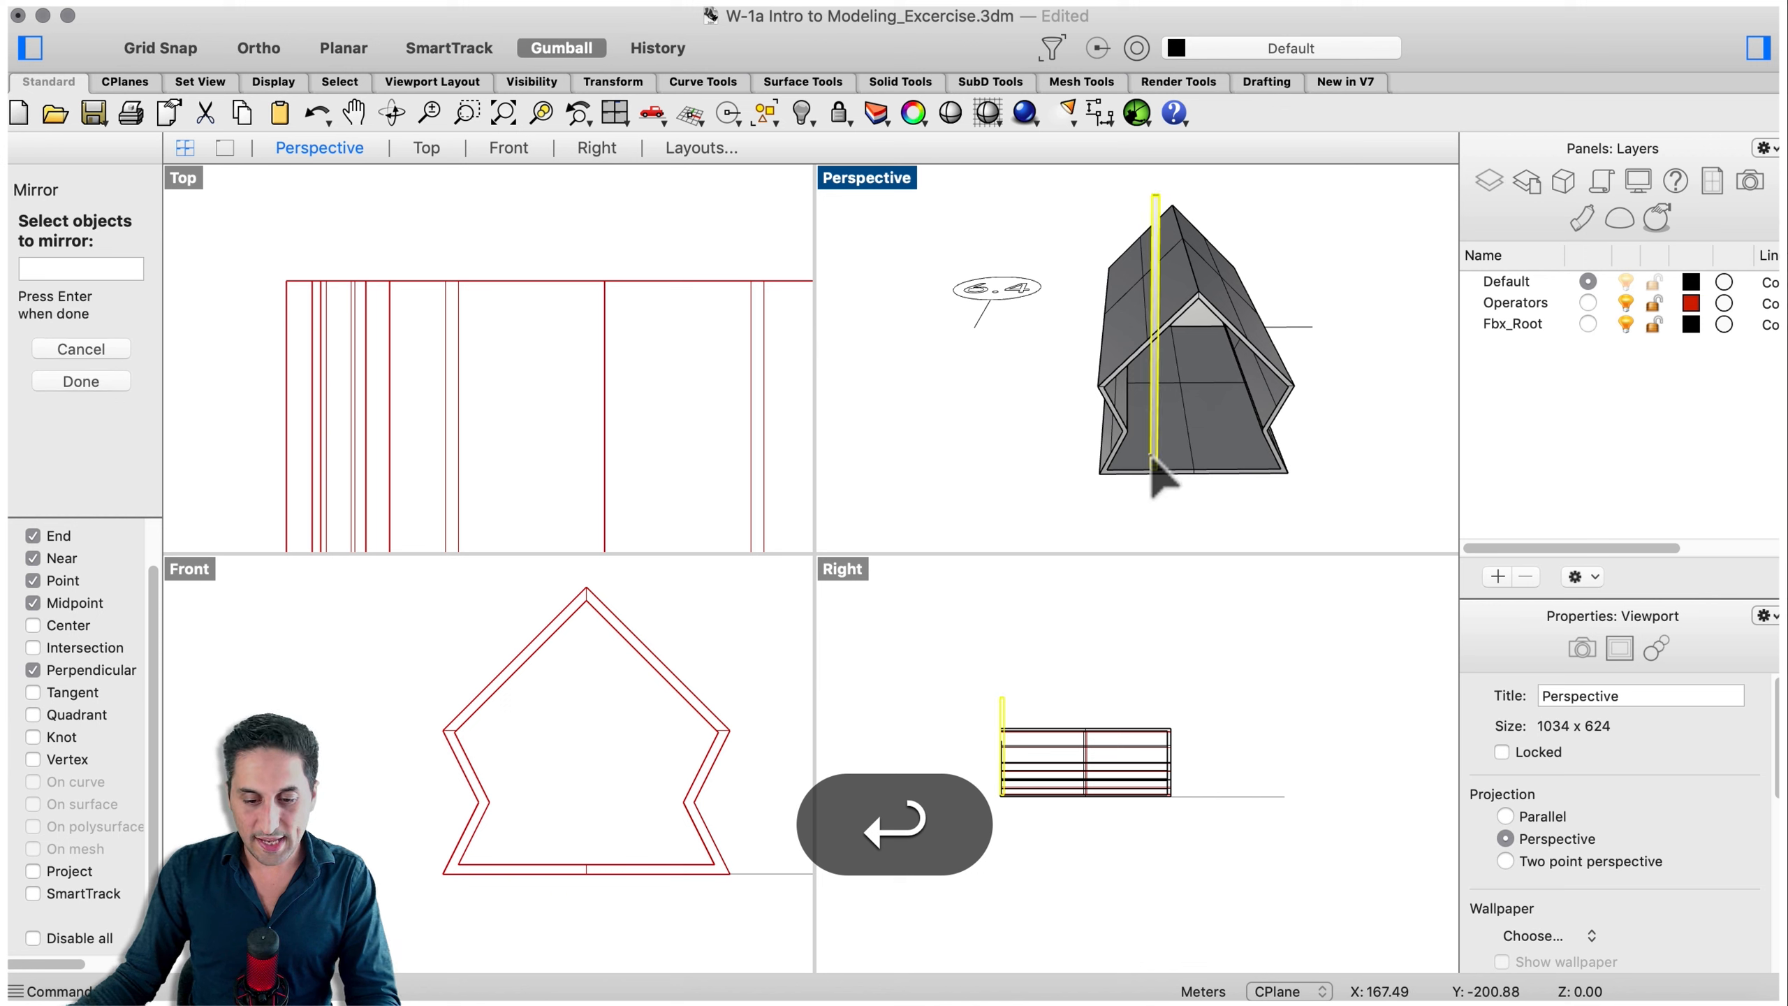
scroll(1224, 471, up, 3)
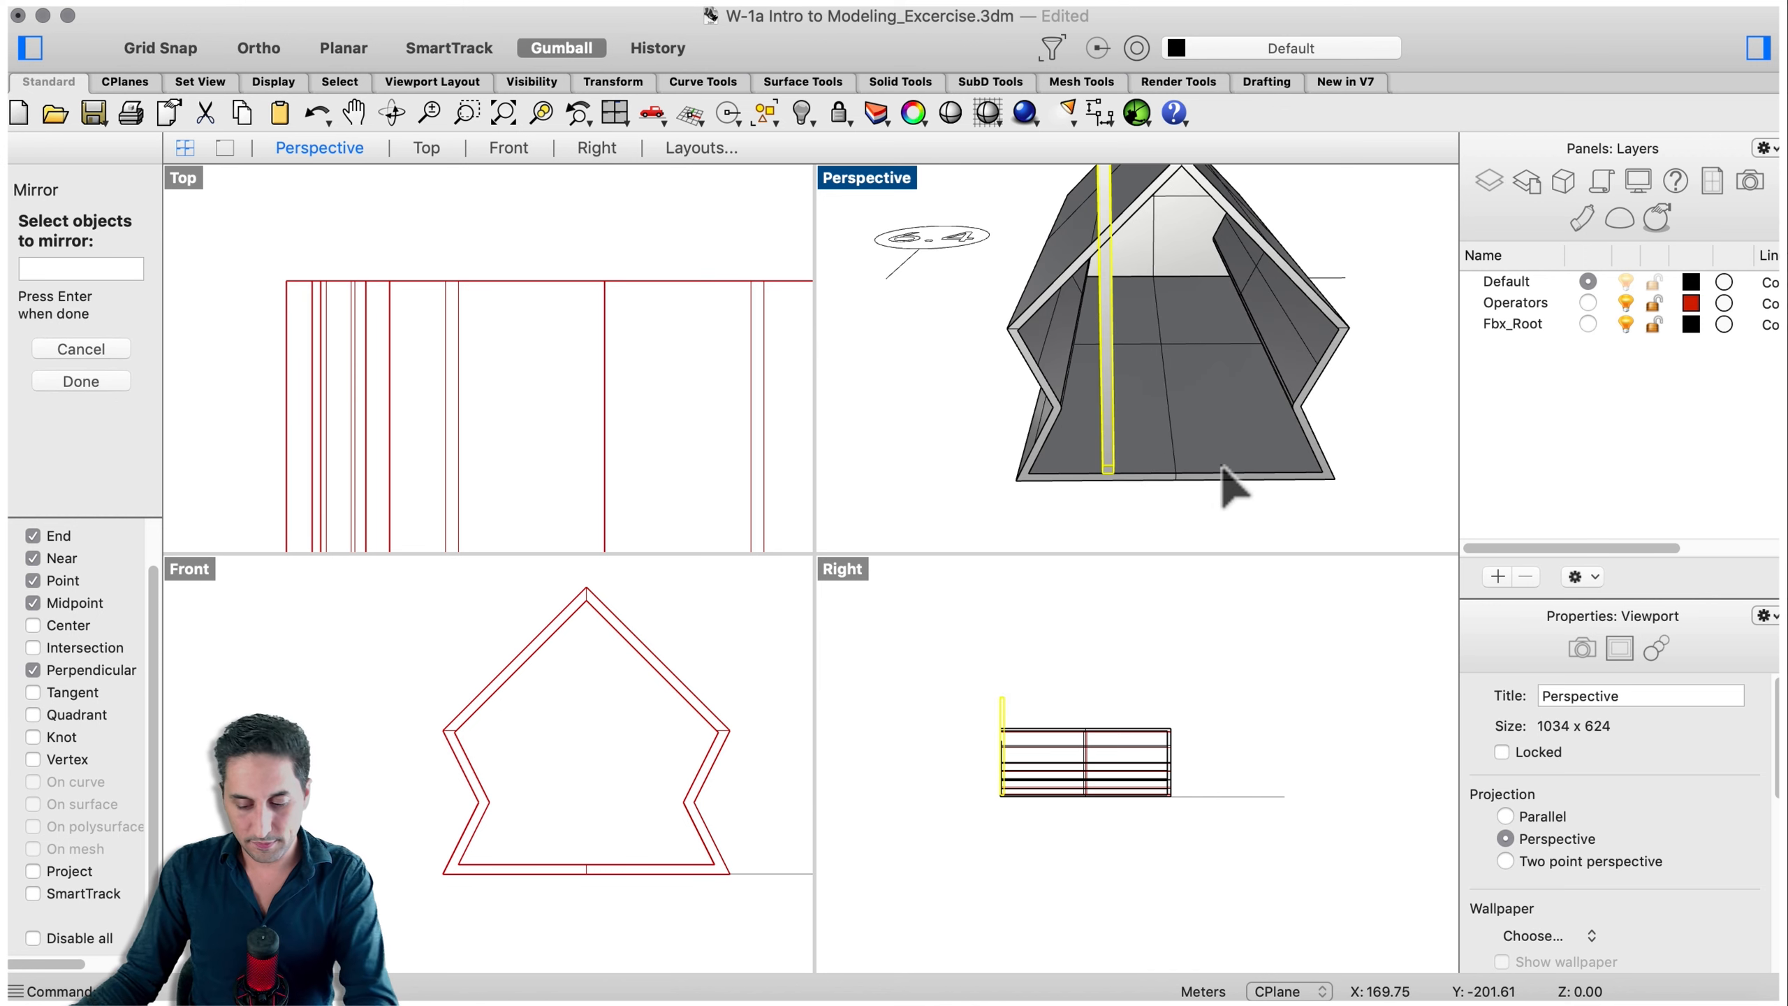
key(Return)
click(1176, 474)
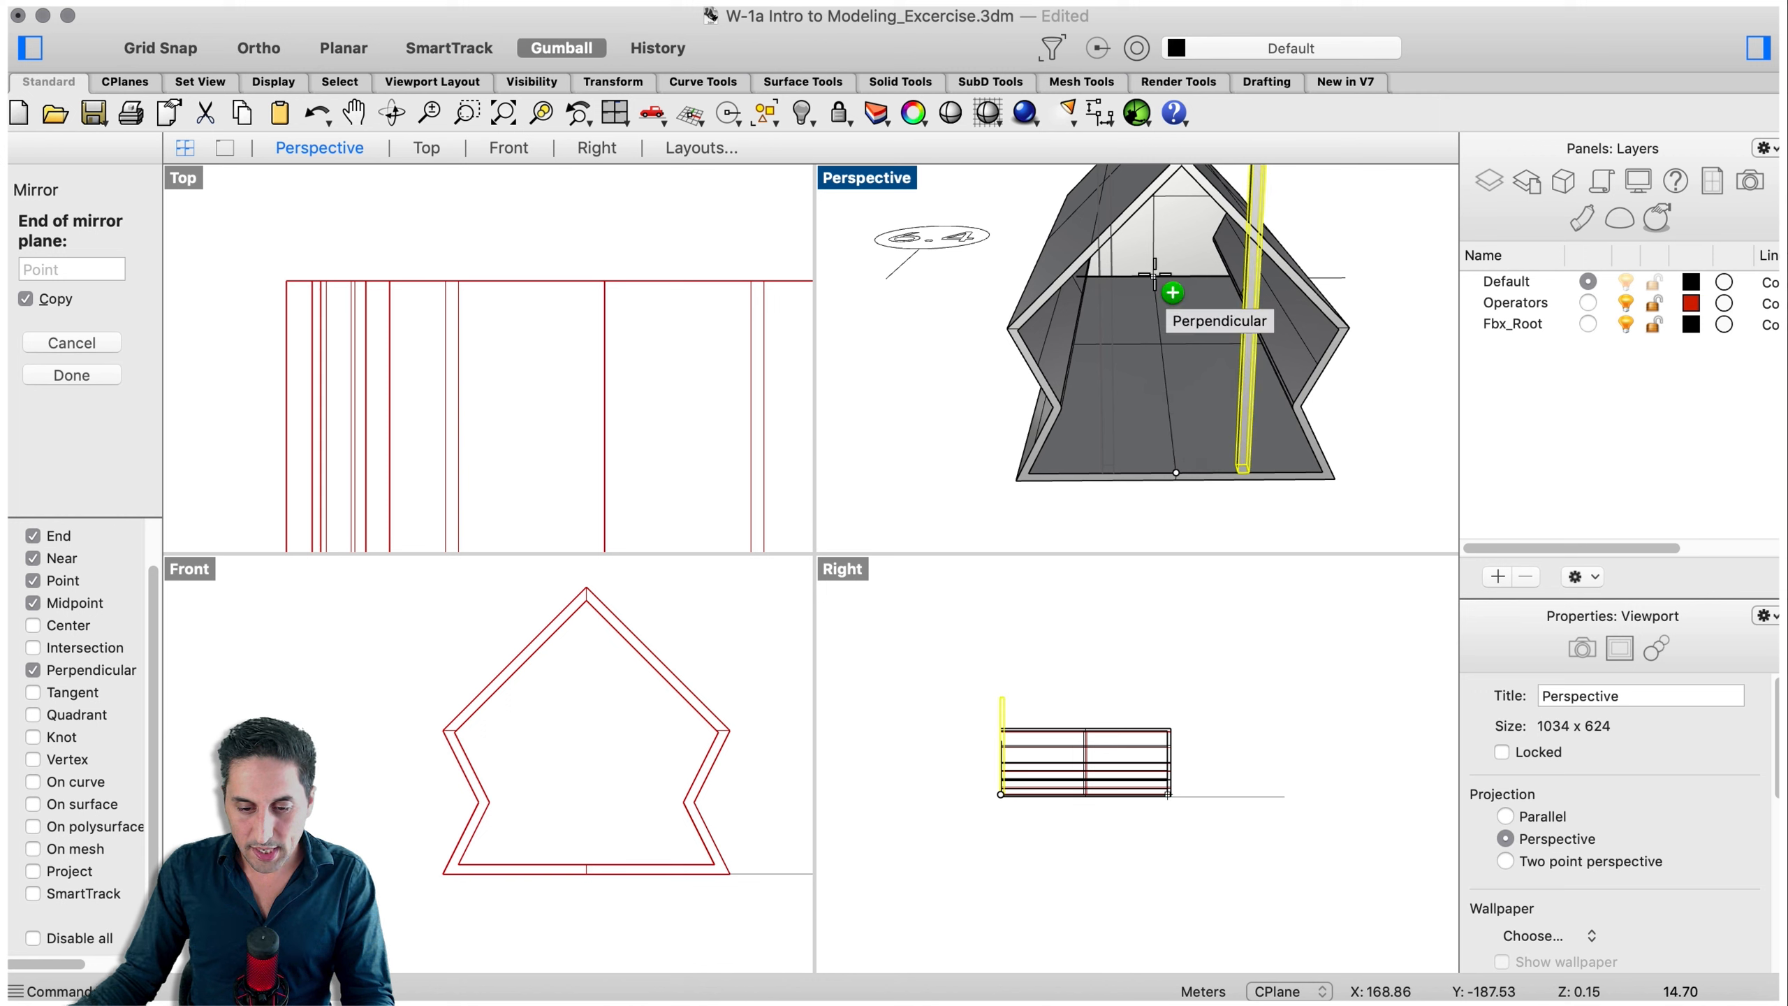
click(1167, 289)
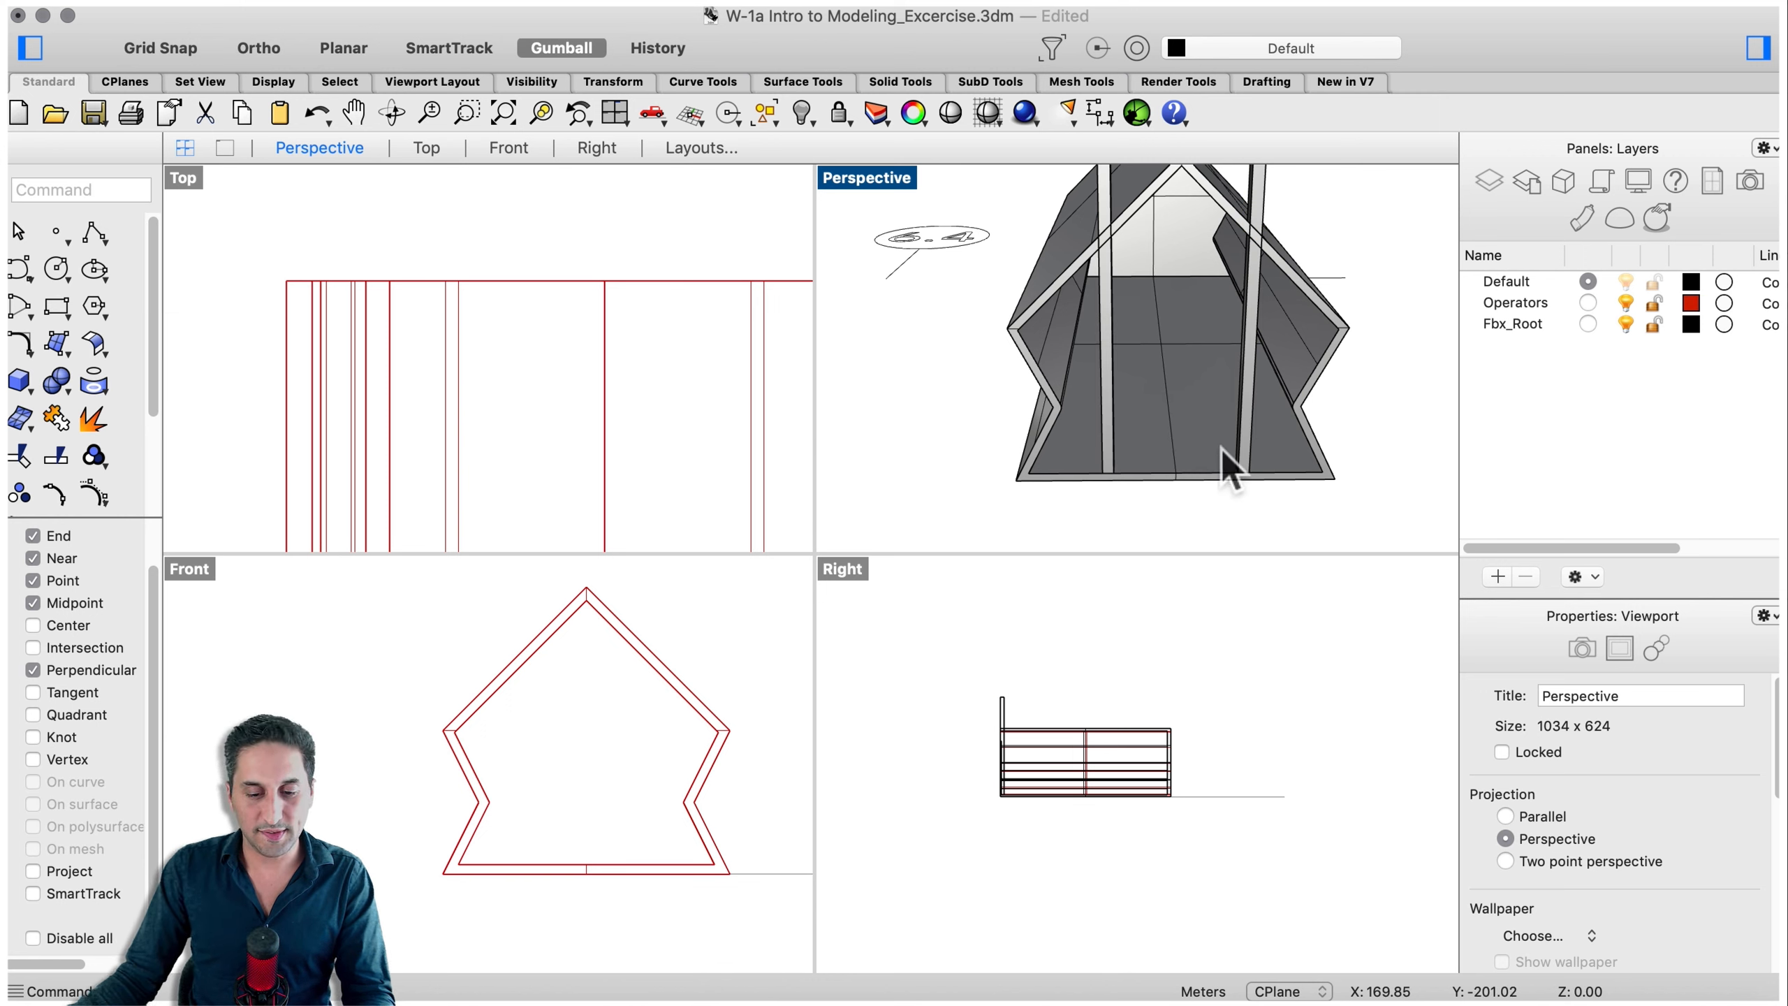
- Select a post and rotate a copy of it 90 degrees with the gumball to form a horizontal beam
click(1247, 431)
right_drag(1248, 431, 1093, 407)
right_drag(1231, 466, 1289, 437)
scroll(1253, 432, down, 8)
scroll(1217, 412, up, 7)
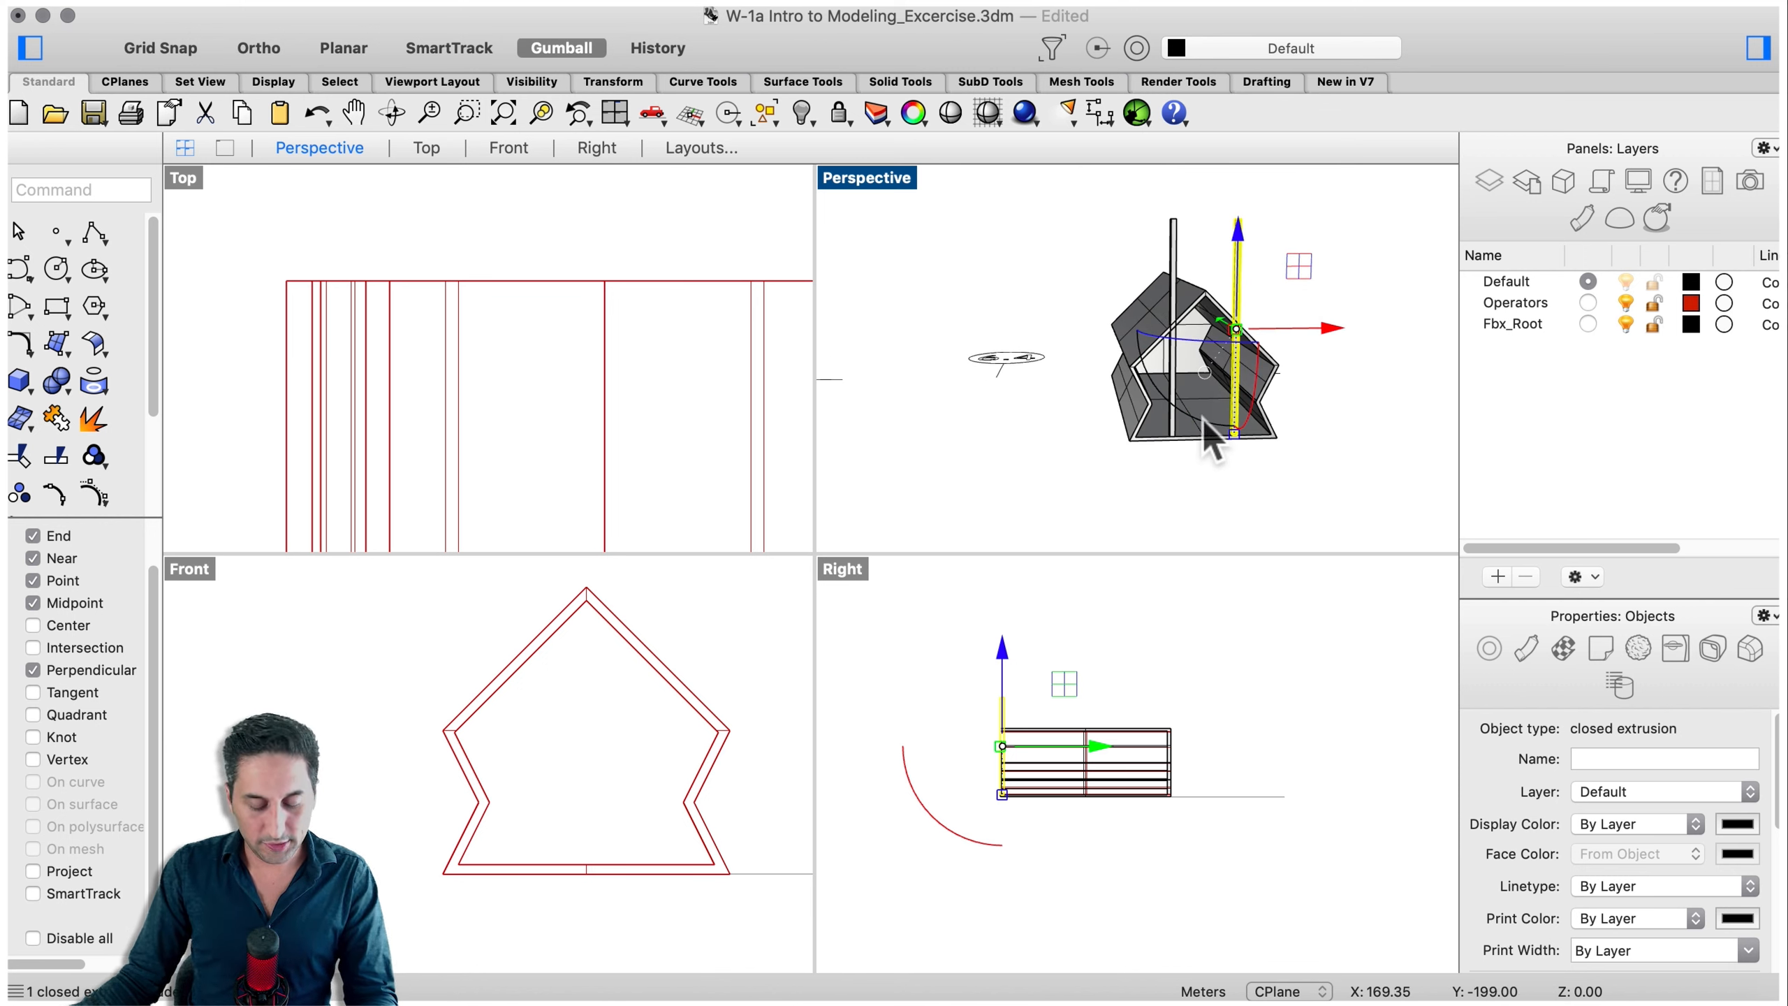
key(alt)
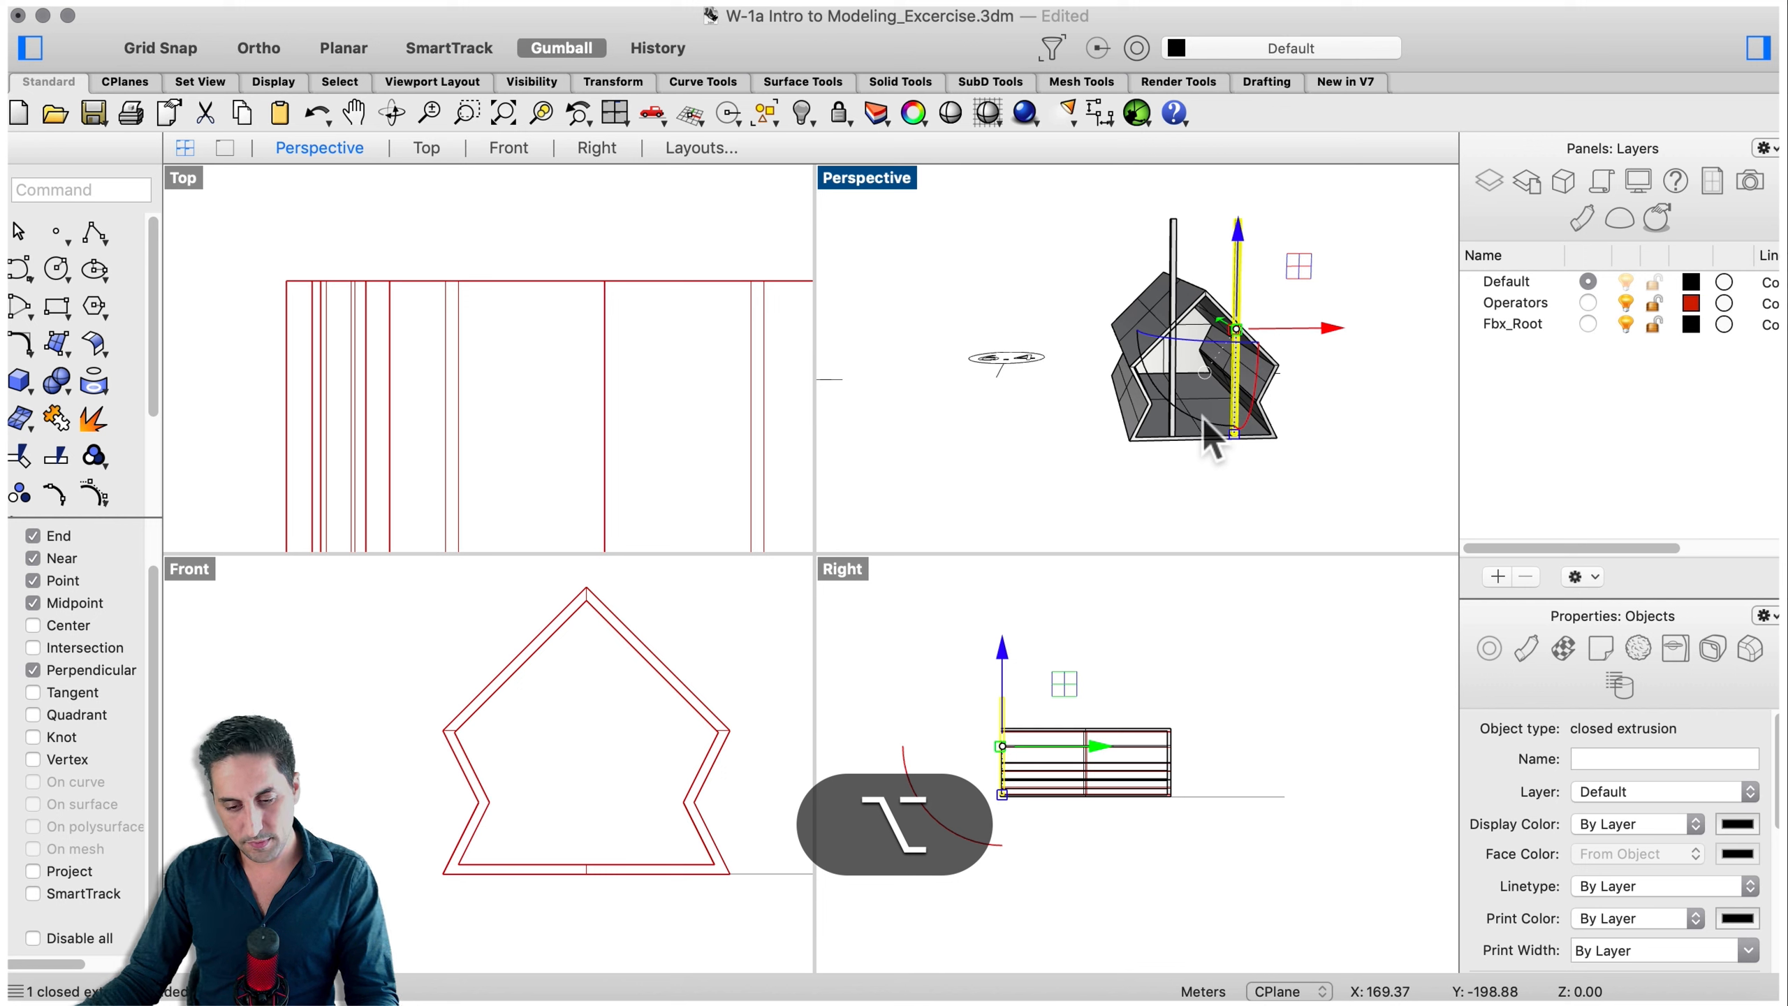
alt+drag(1188, 421, 1114, 350)
key(shift)
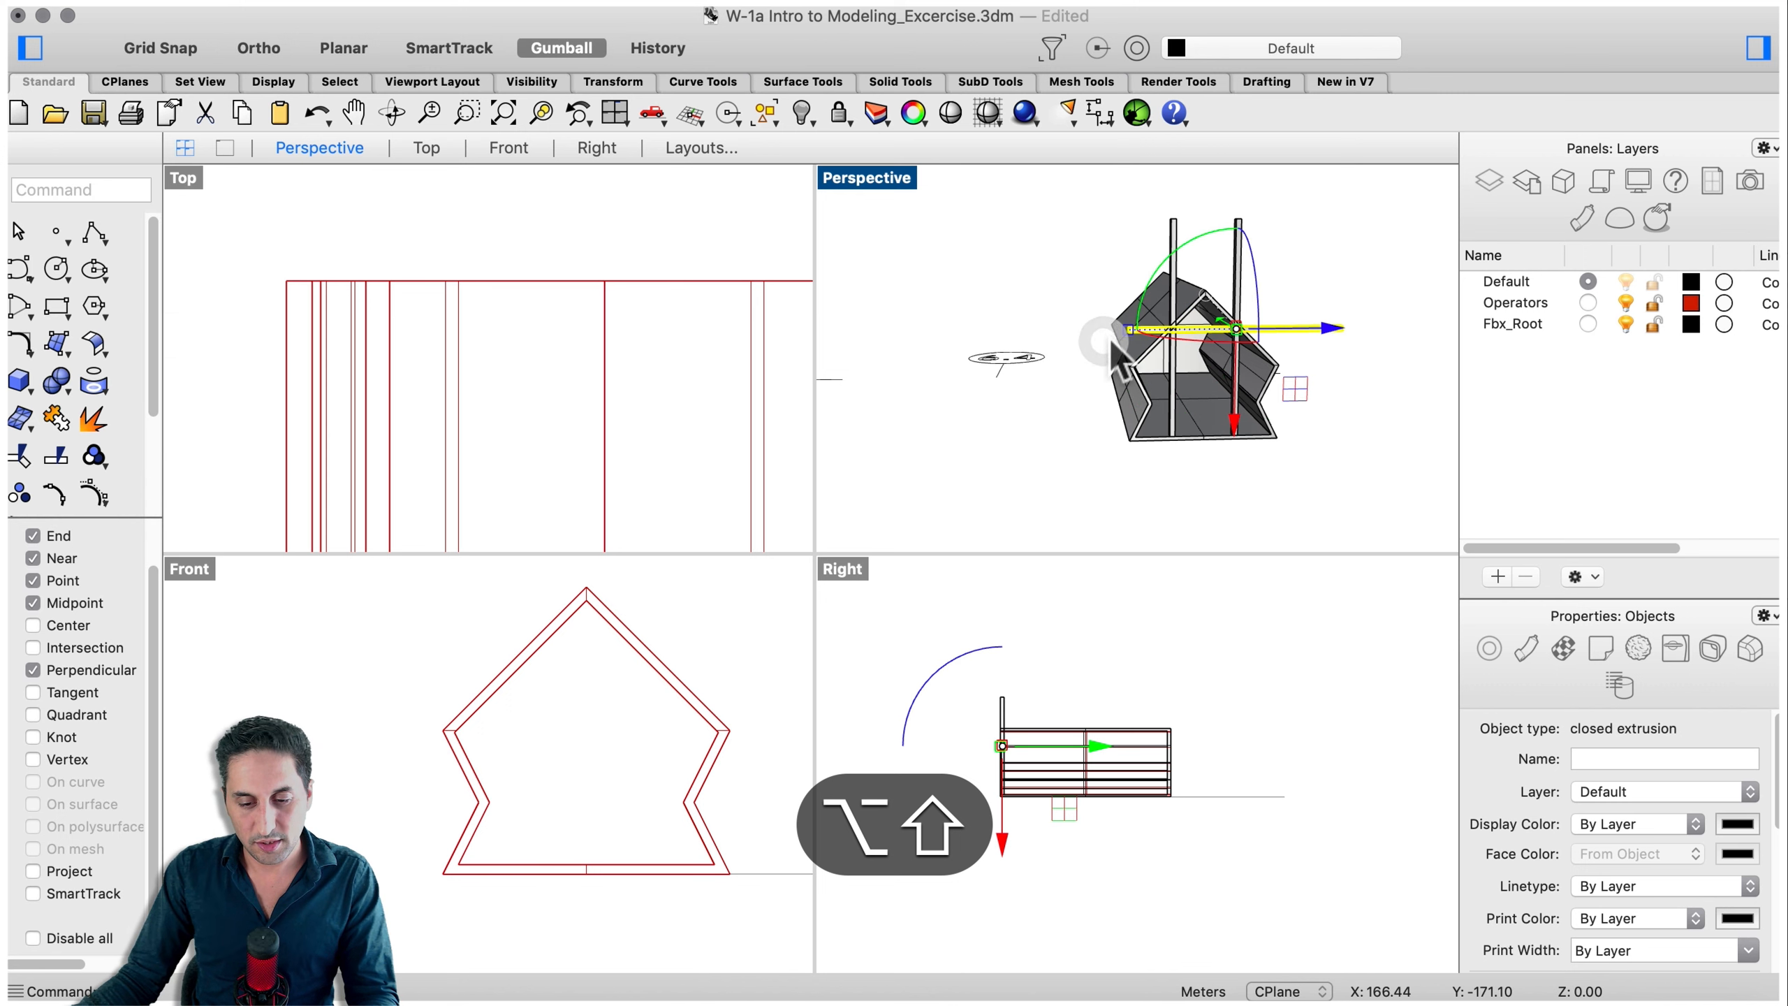
- Move the horizontal beam down across the gable front so it spans past both walls
click(1405, 384)
click(1271, 333)
right_drag(1298, 335, 1369, 351)
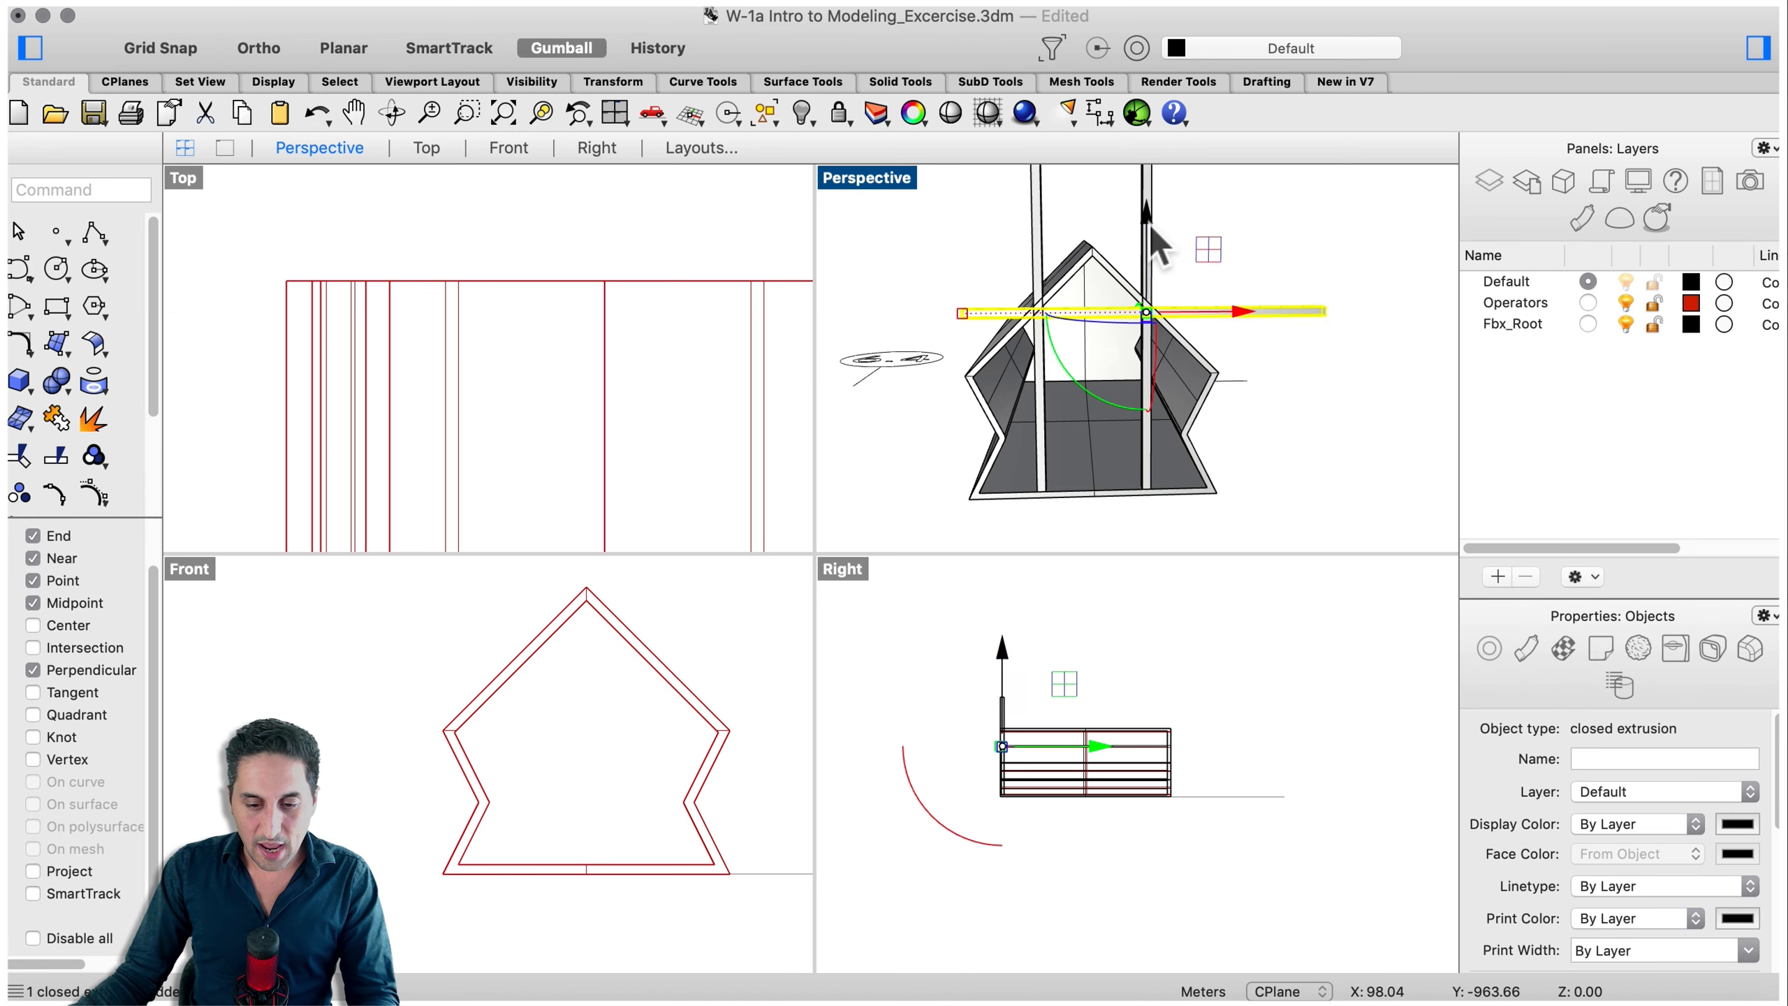
drag(1148, 236, 1152, 295)
mouse_move(1234, 370)
mouse_down()
mouse_move(1169, 369)
mouse_move(1198, 370)
mouse_up()
right_drag(1320, 479, 1272, 504)
click(1275, 512)
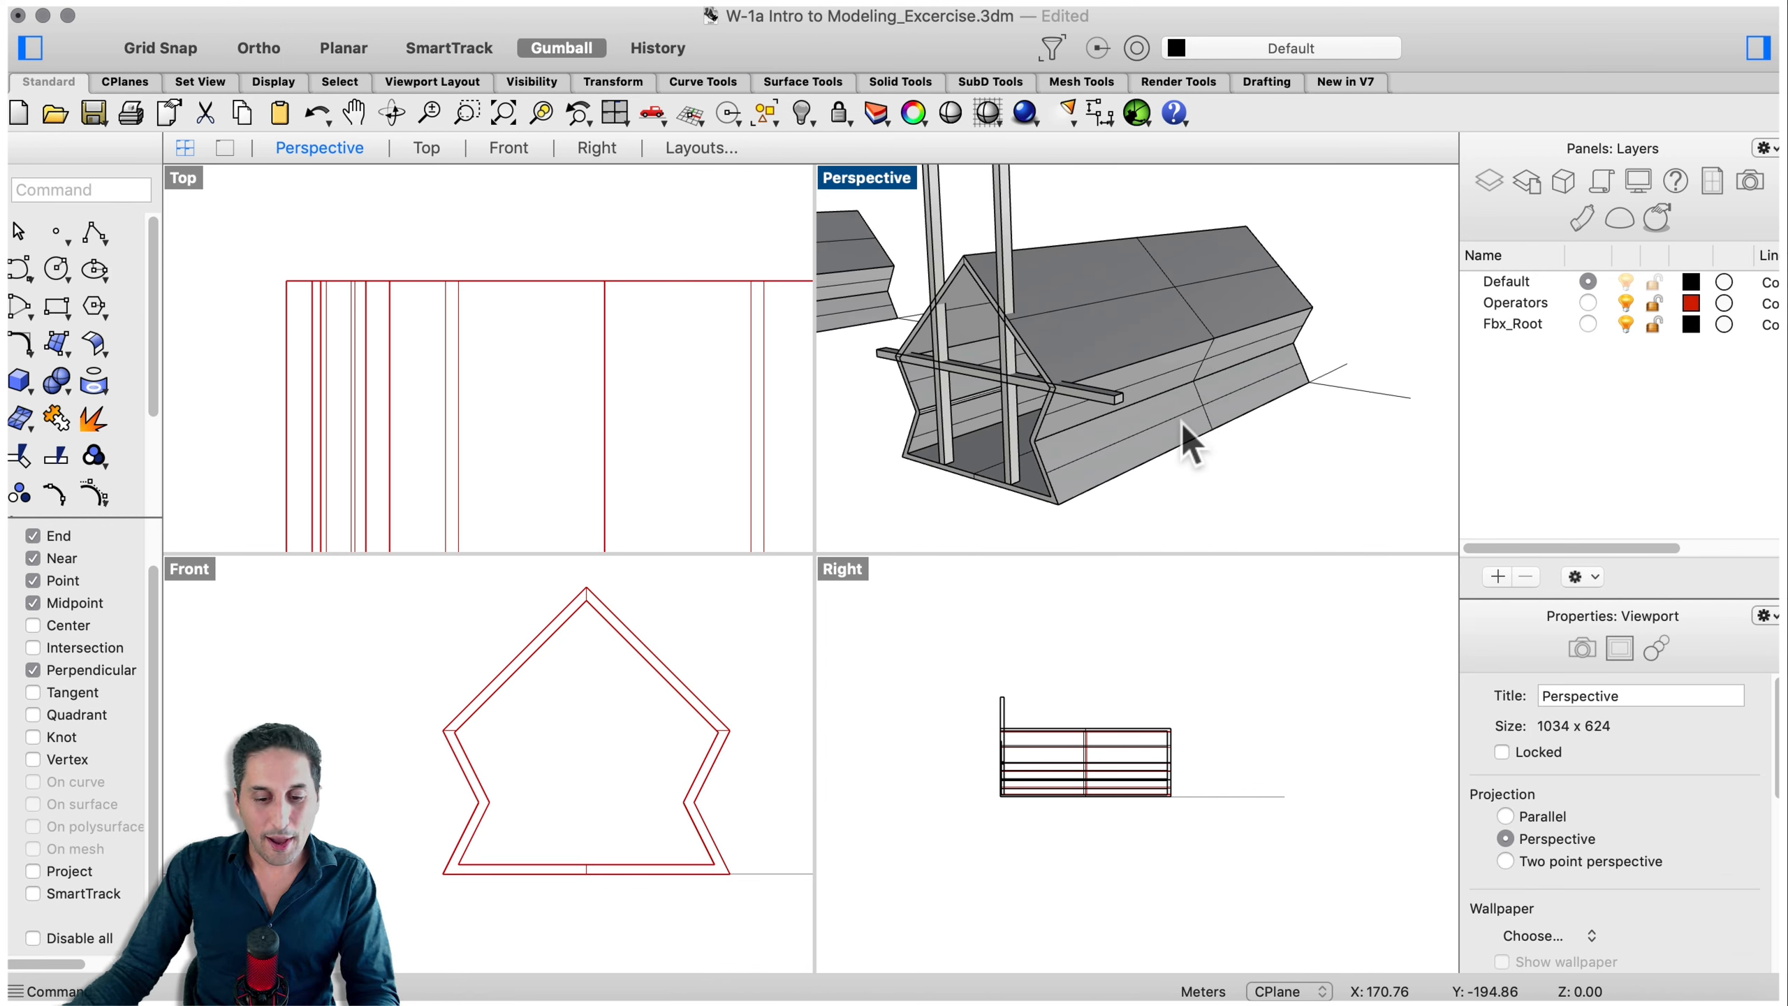
- Select a post and zoom in to inspect where it meets the beam and gable wall
scroll(1042, 366, up, 4)
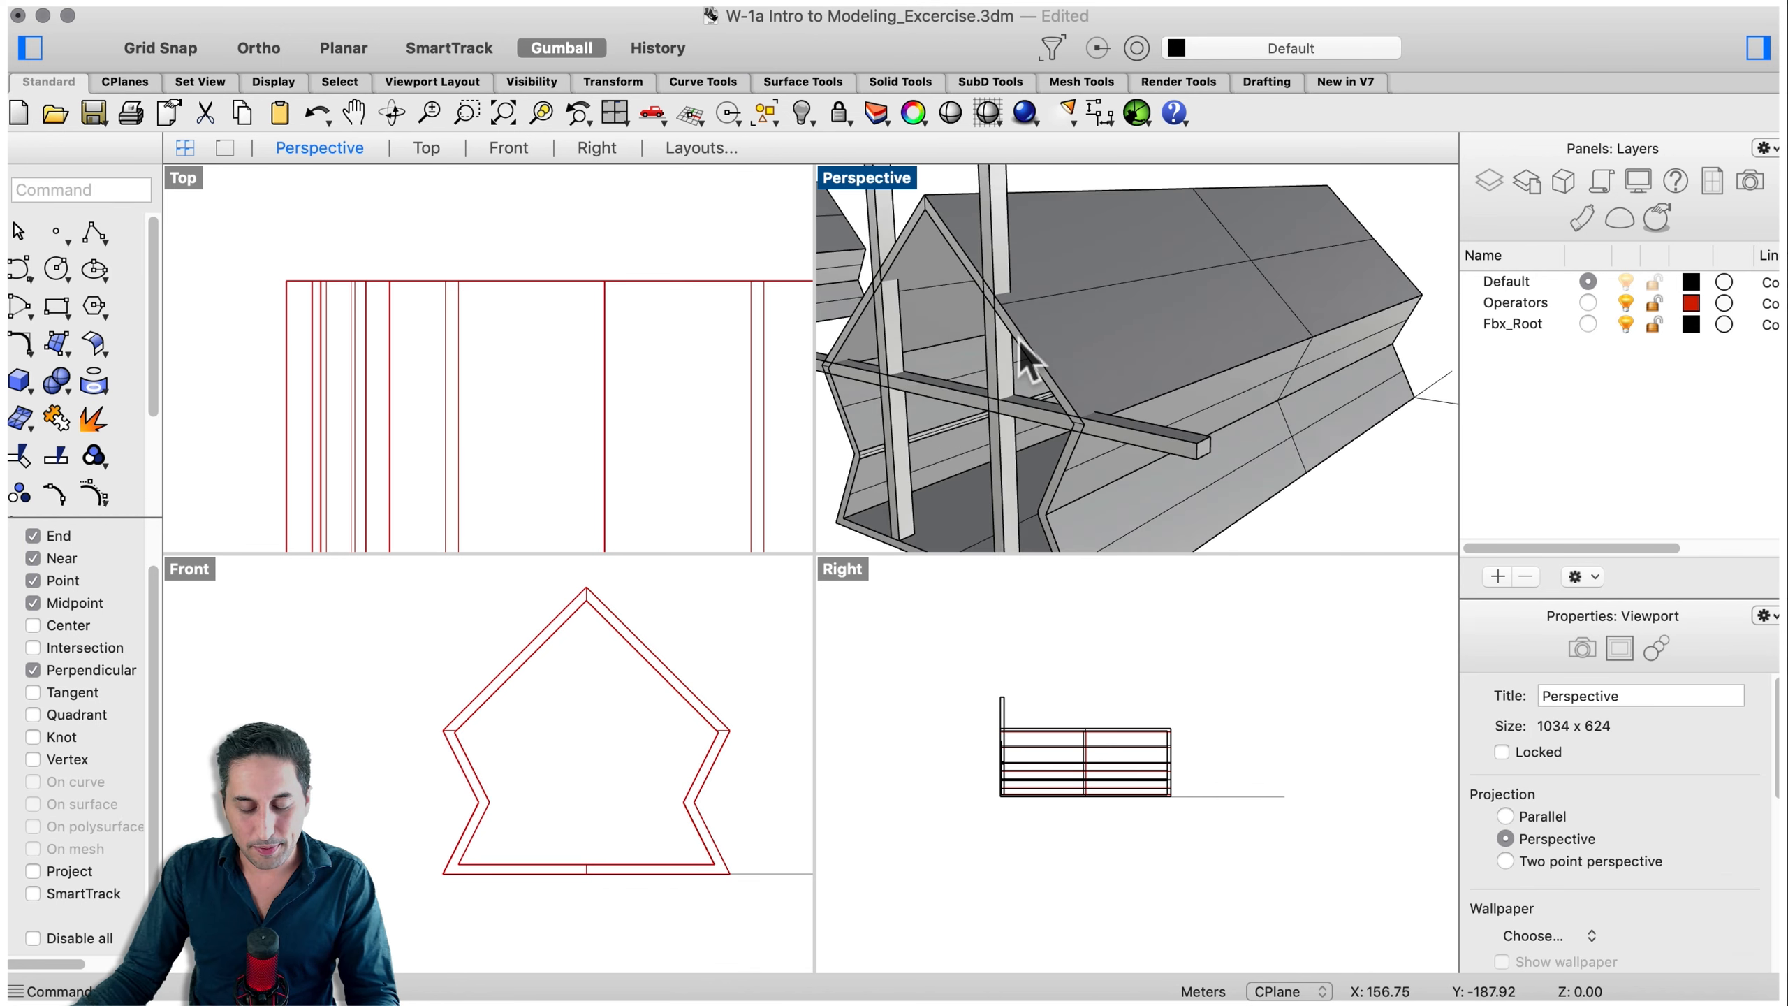
click(1049, 265)
click(991, 179)
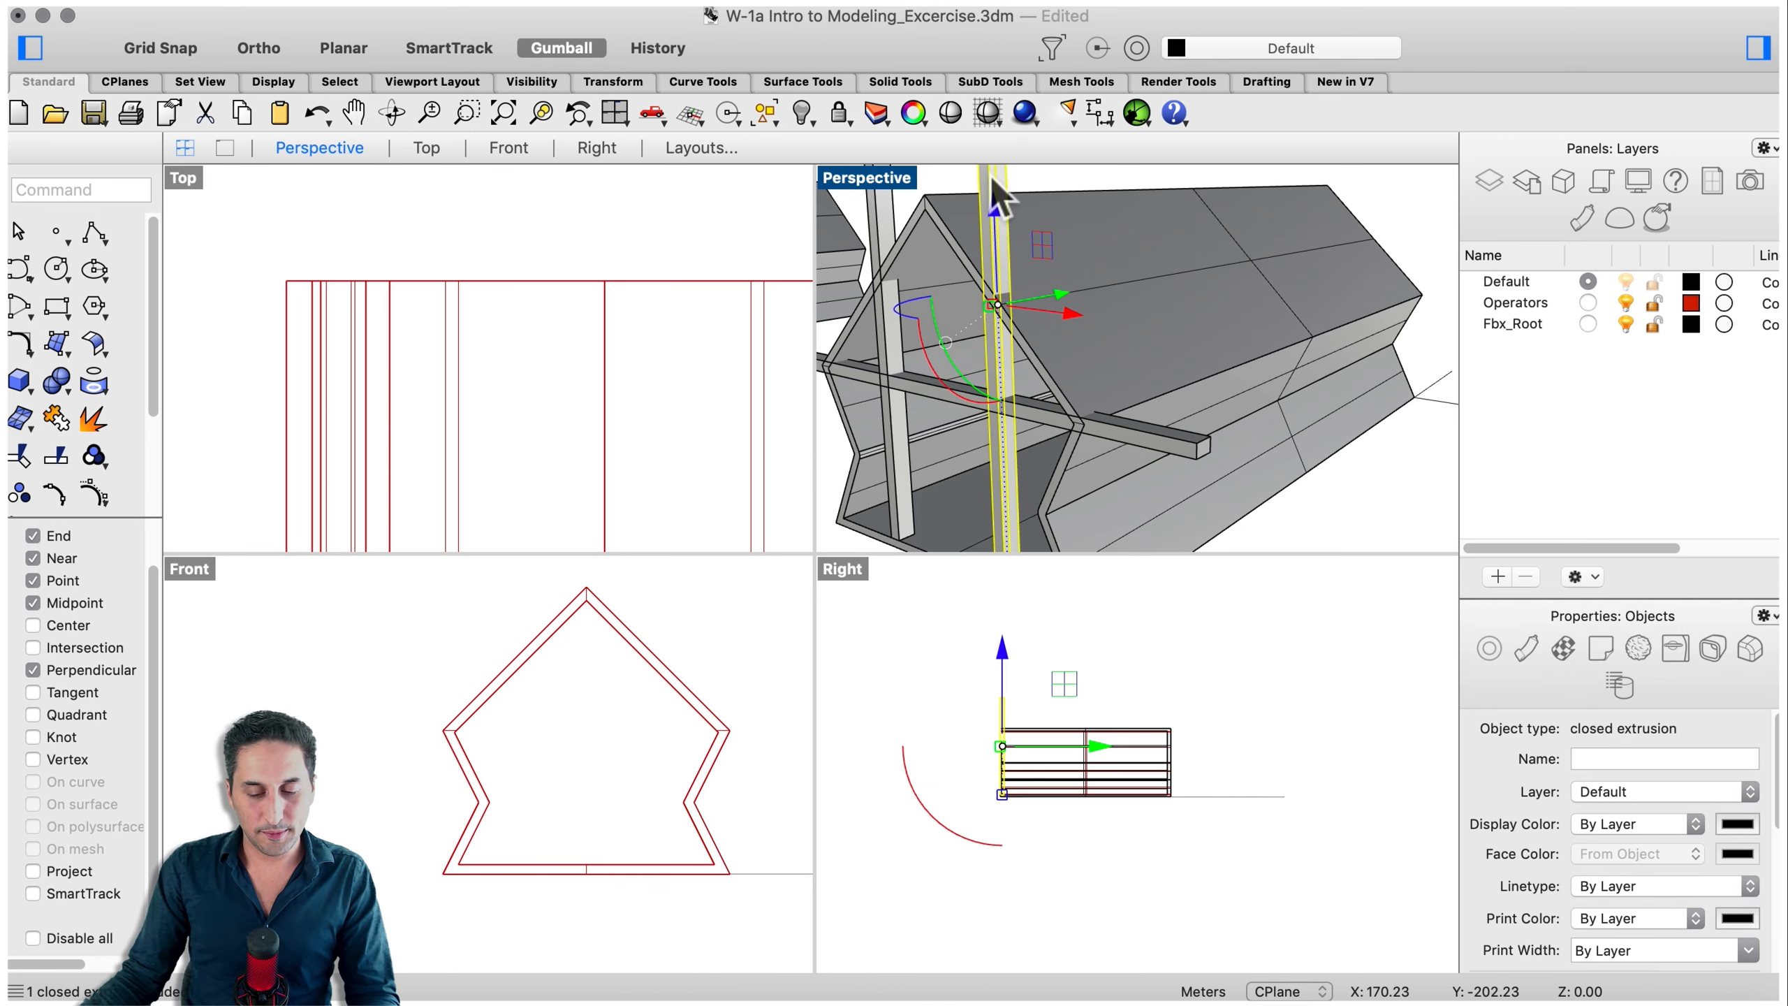
right_drag(1126, 472, 915, 362)
scroll(909, 348, up, 5)
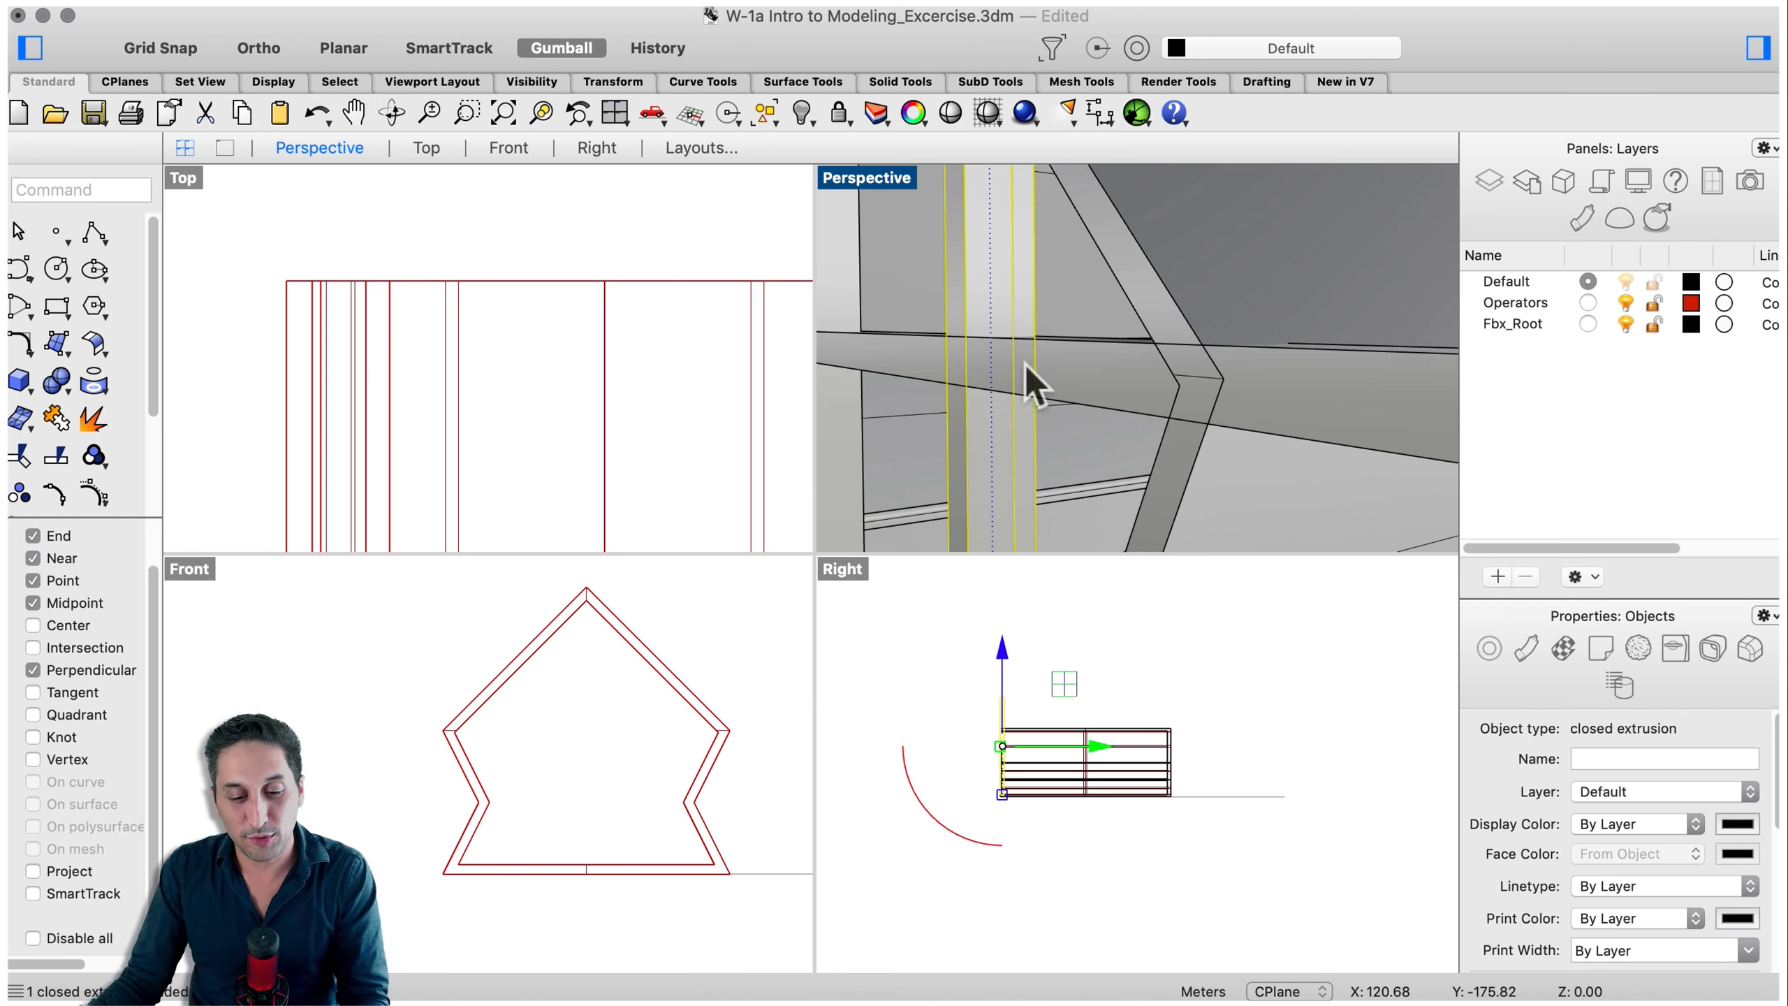
scroll(1139, 423, down, 5)
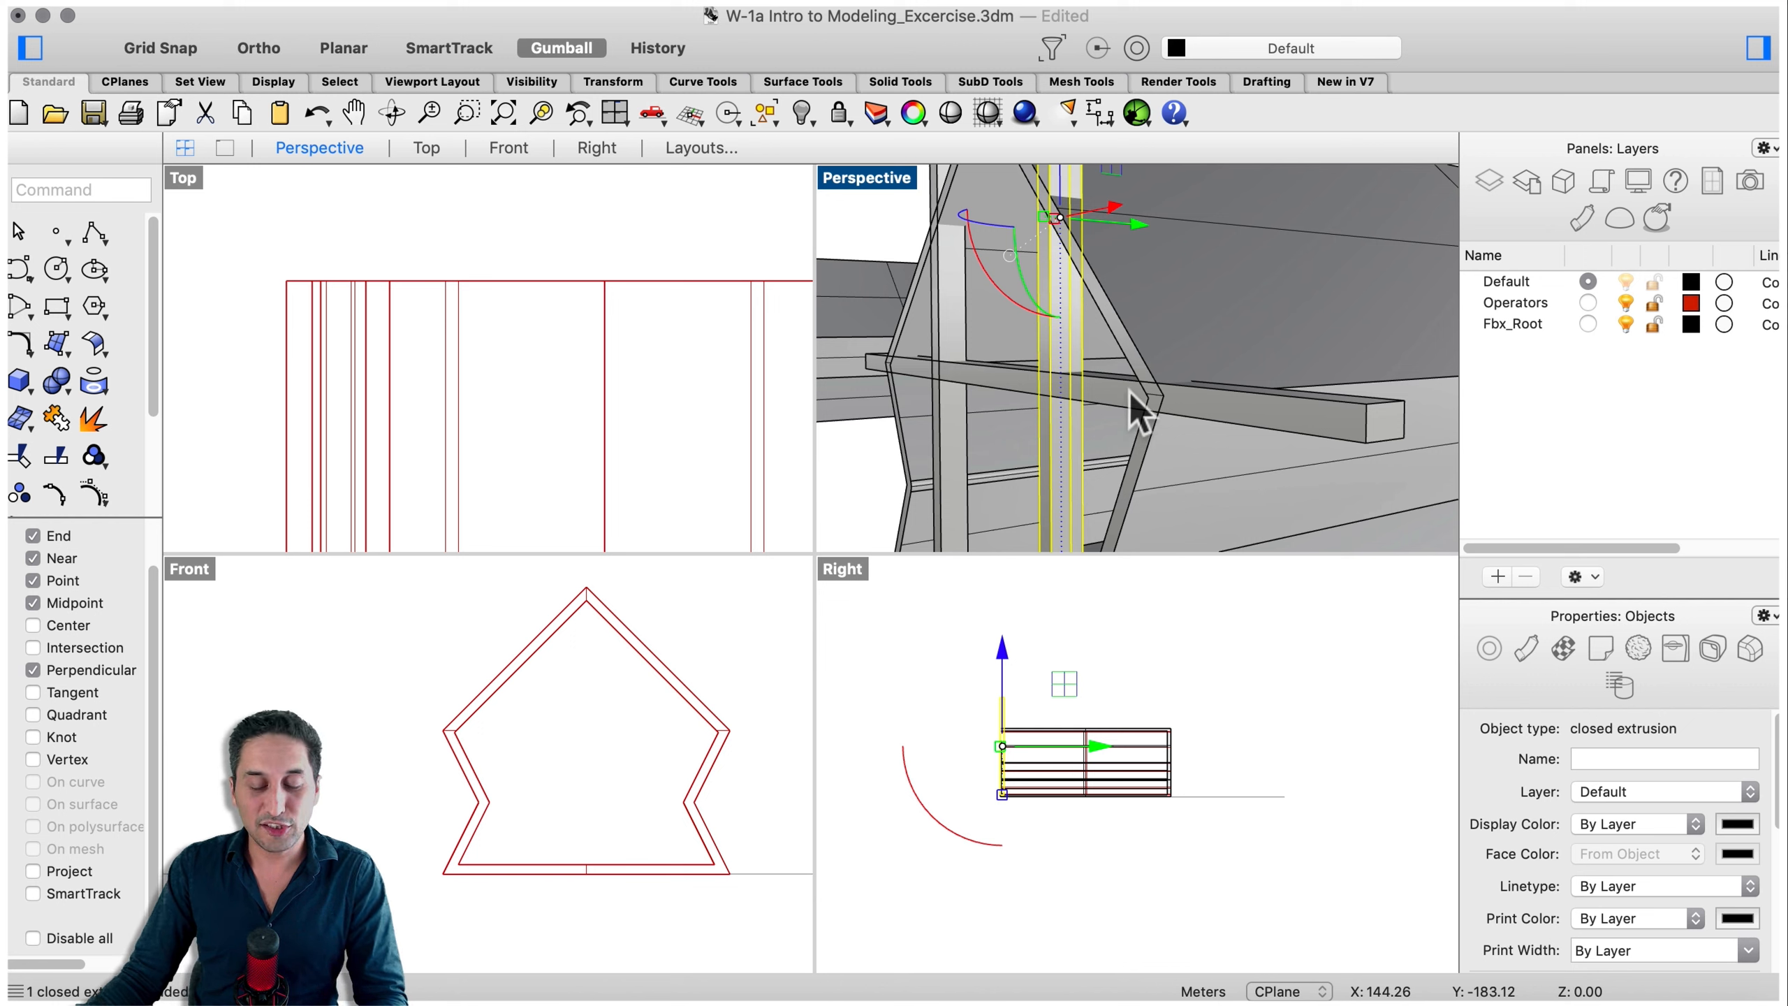
scroll(1166, 380, down, 3)
scroll(1170, 386, up, 2)
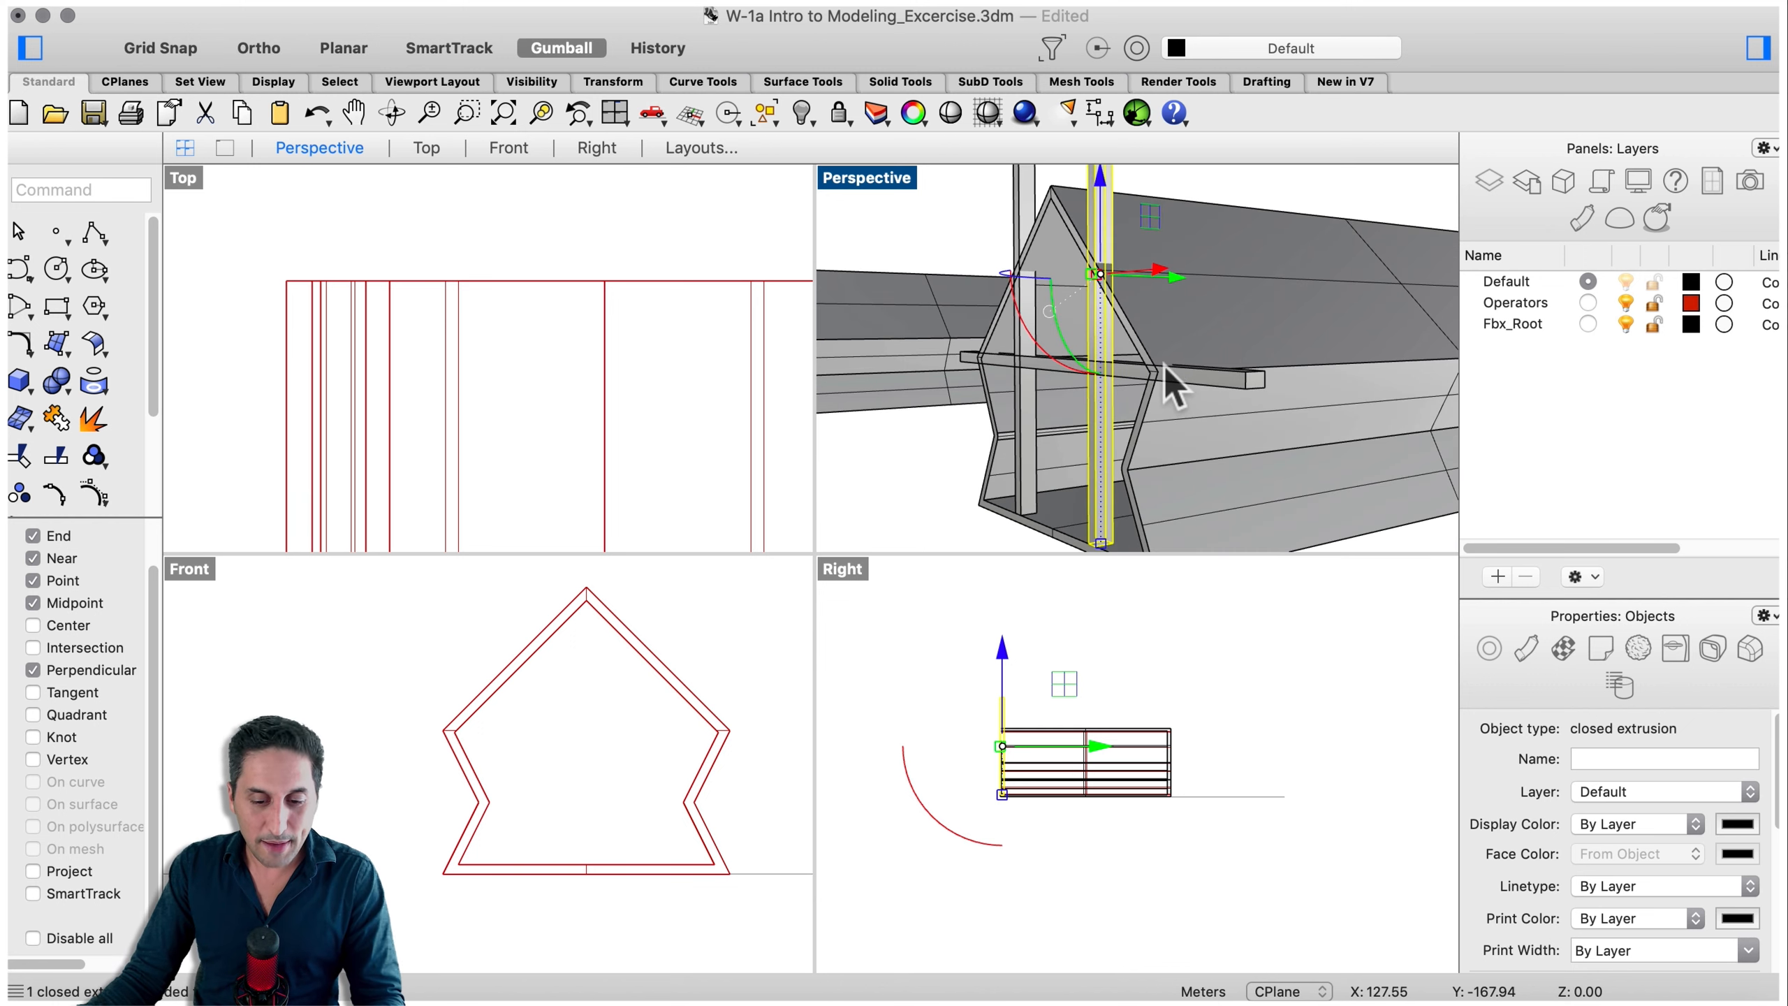
- Select both posts and the beam together and inspect where they pass through the gable wall
shift+click(1230, 381)
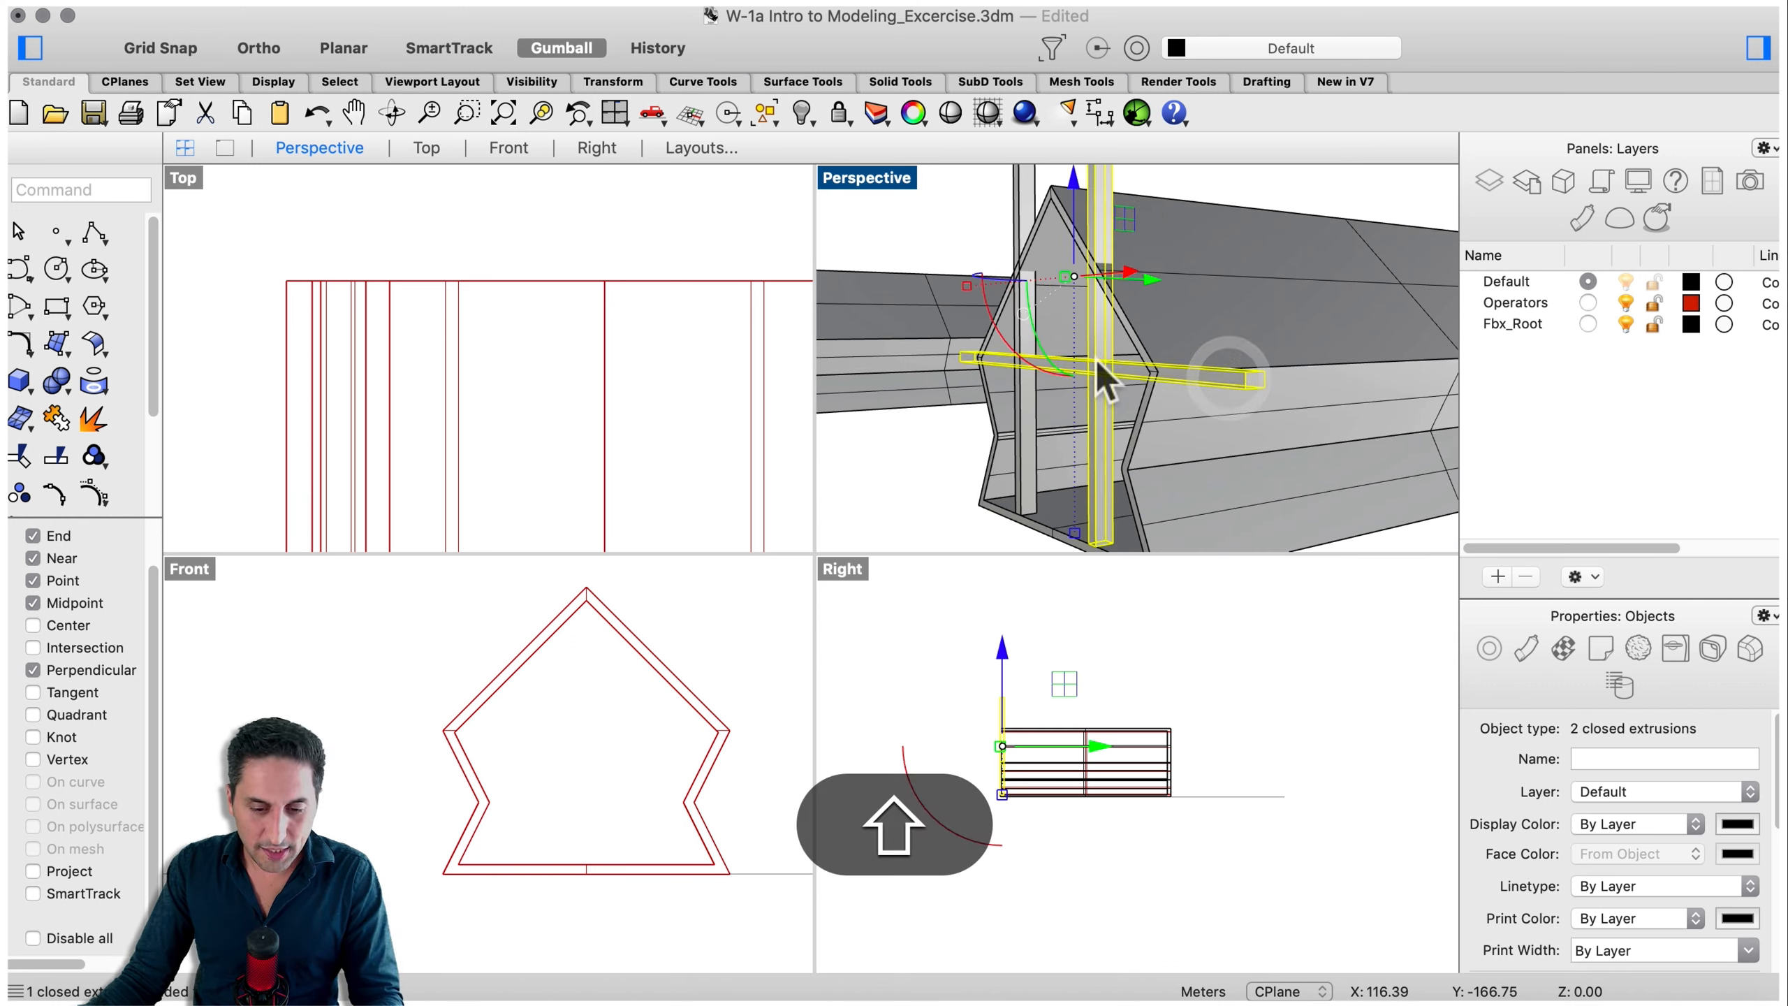
shift+click(1029, 233)
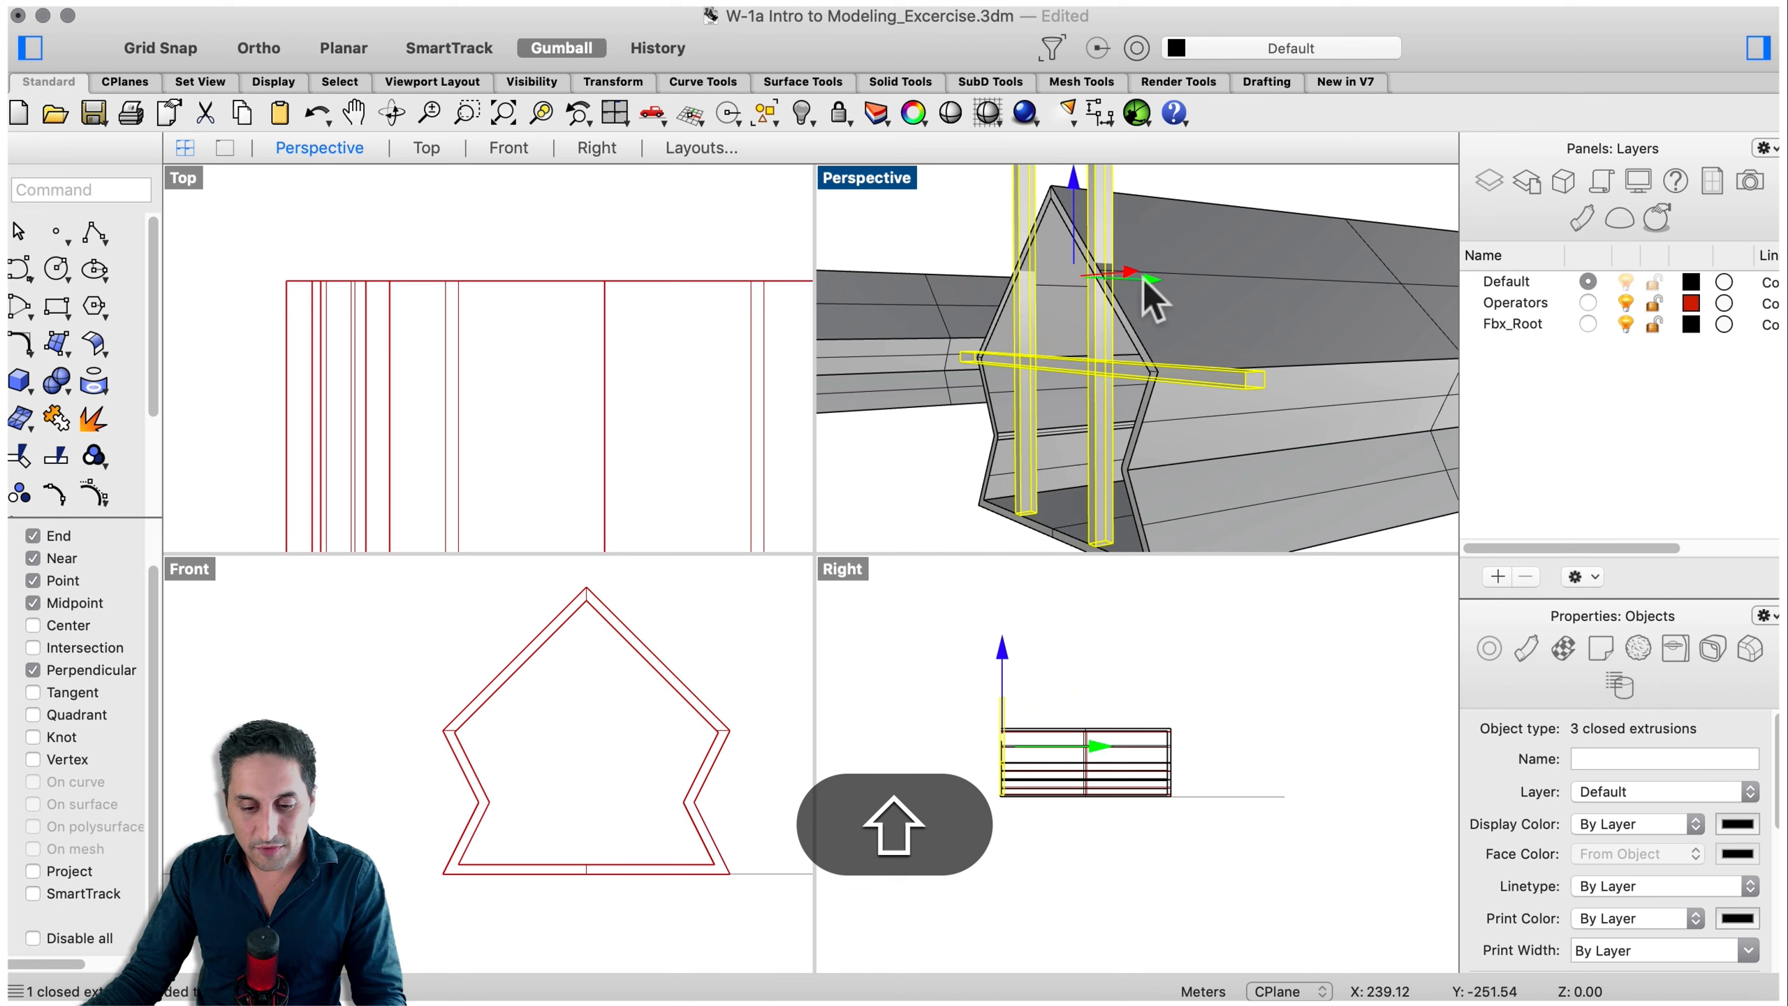
drag(1143, 279, 1146, 279)
scroll(1226, 370, up, 6)
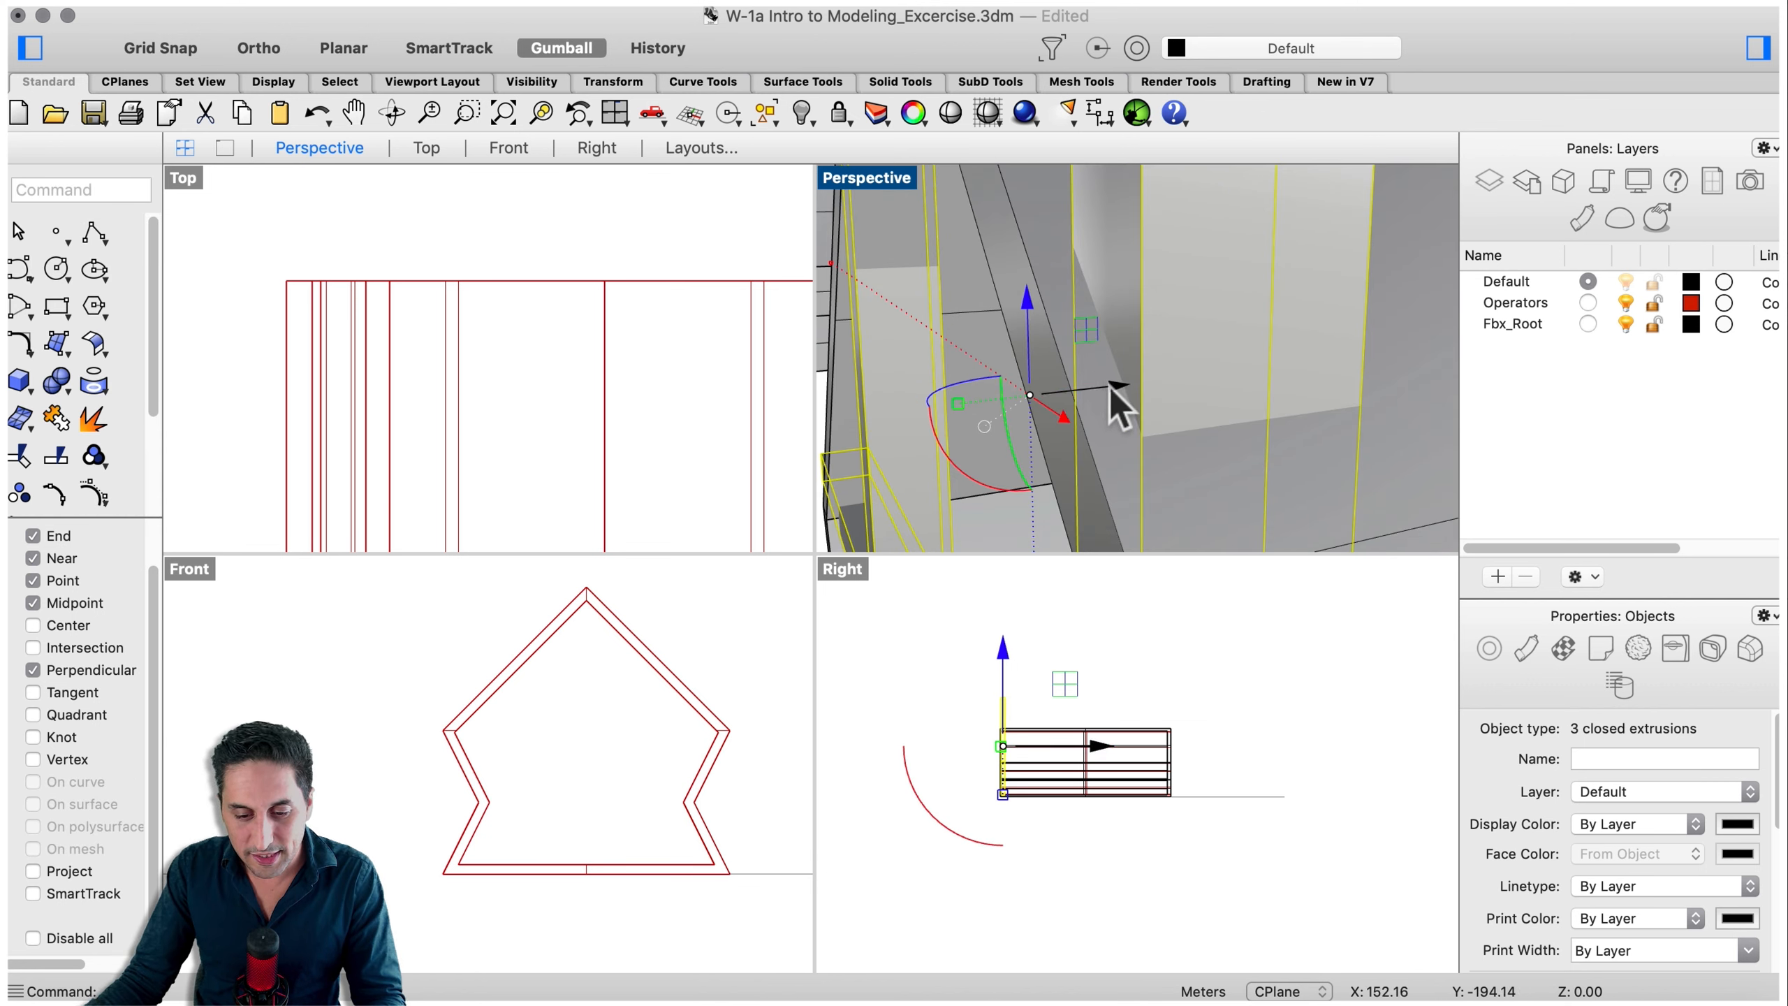
scroll(1108, 311, down, 6)
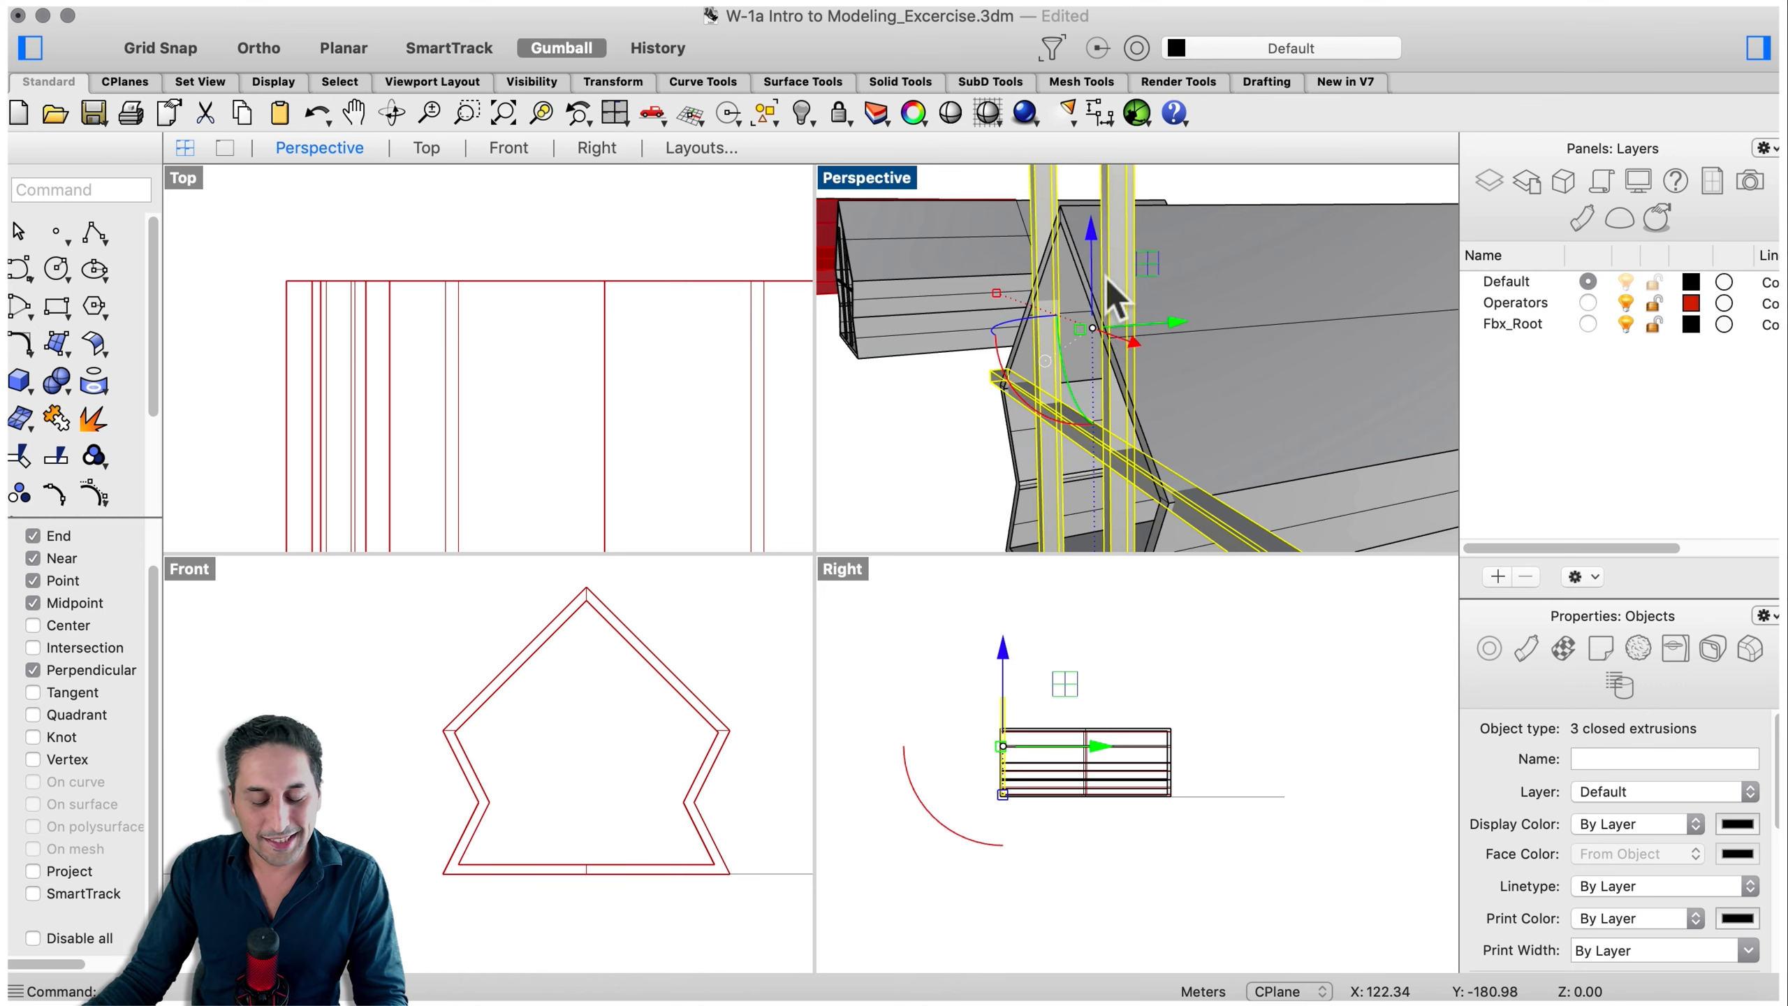
right_drag(1106, 280, 1131, 450)
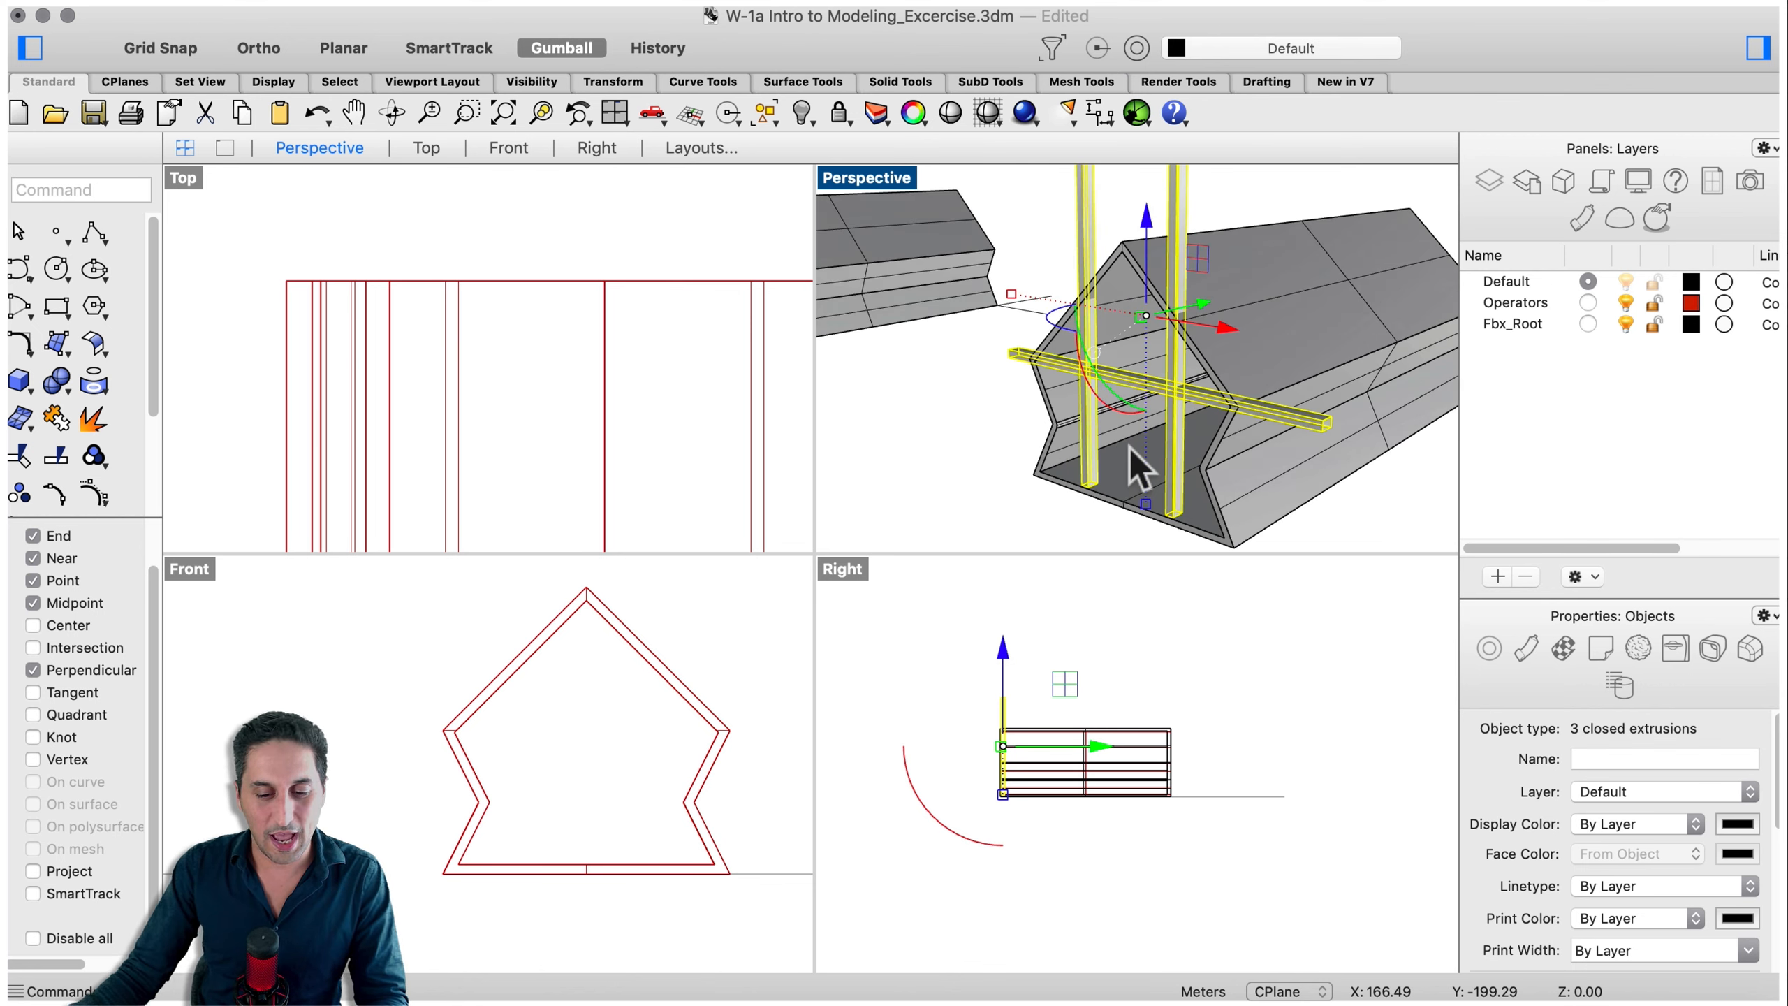
click(977, 461)
right_drag(977, 462, 1000, 440)
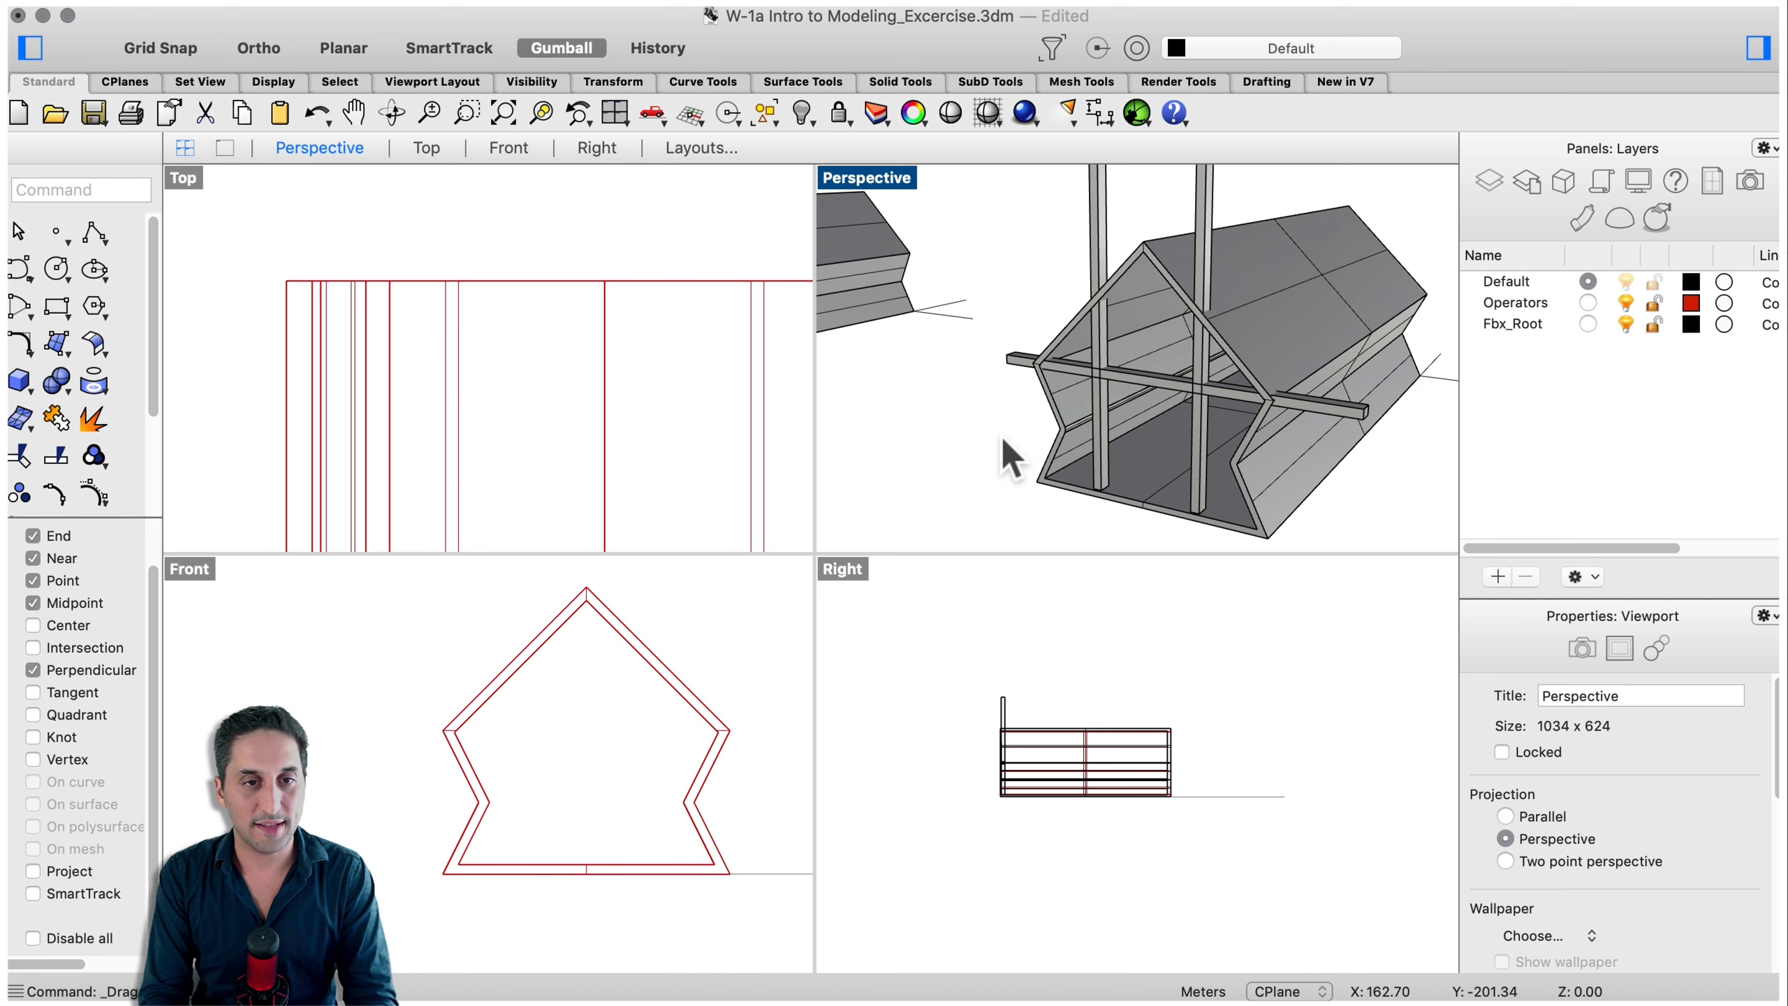
- Boolean-difference the house walls from both posts and the beam, keeping the walls by turning off Delete Input
text(boulea)
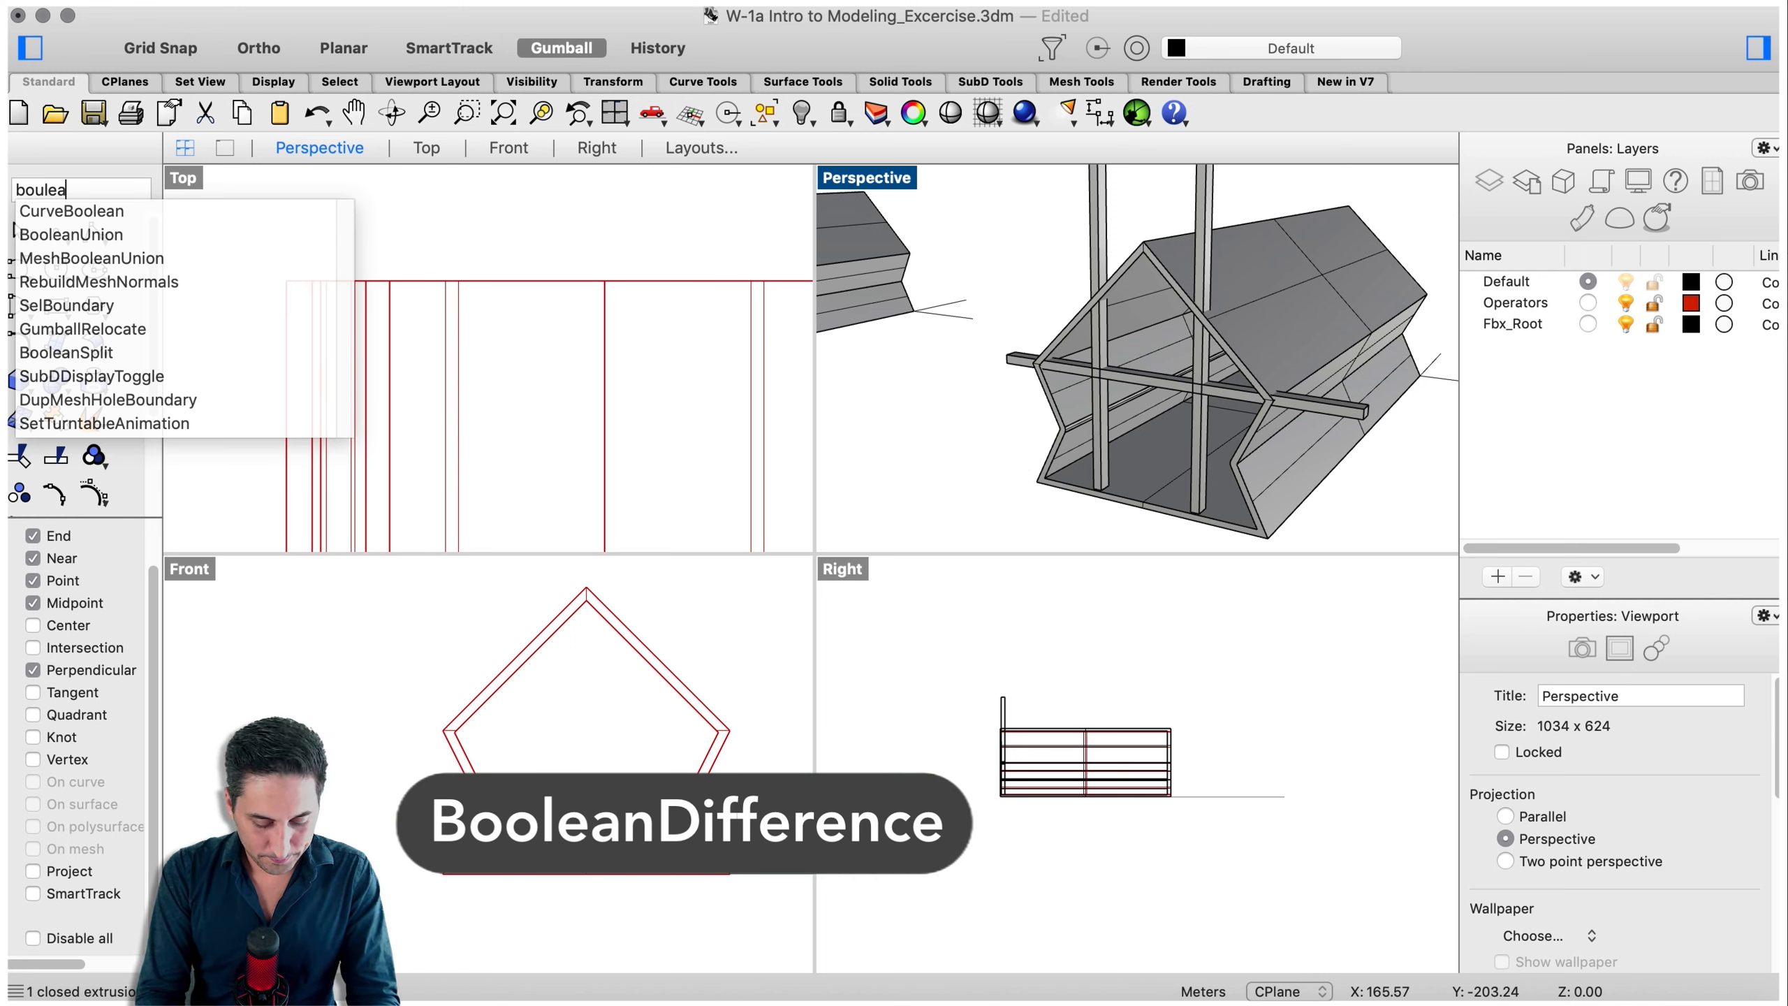
click(185, 260)
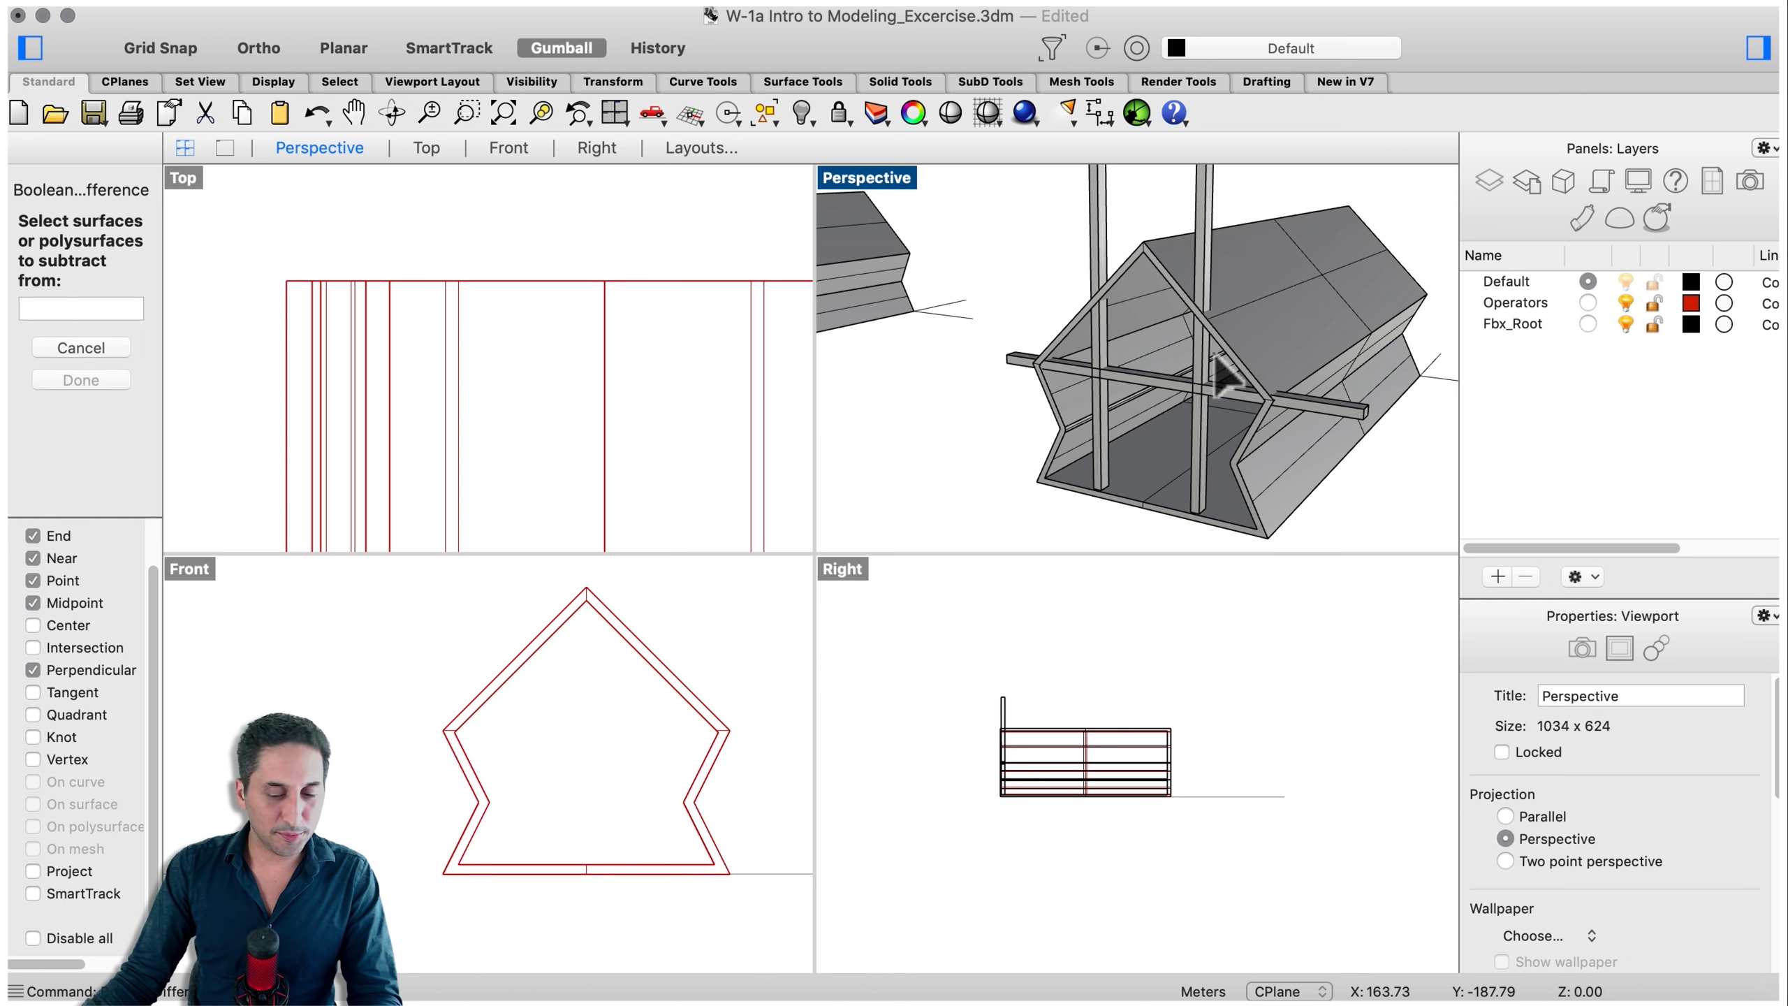
click(1200, 212)
click(1103, 215)
click(1141, 373)
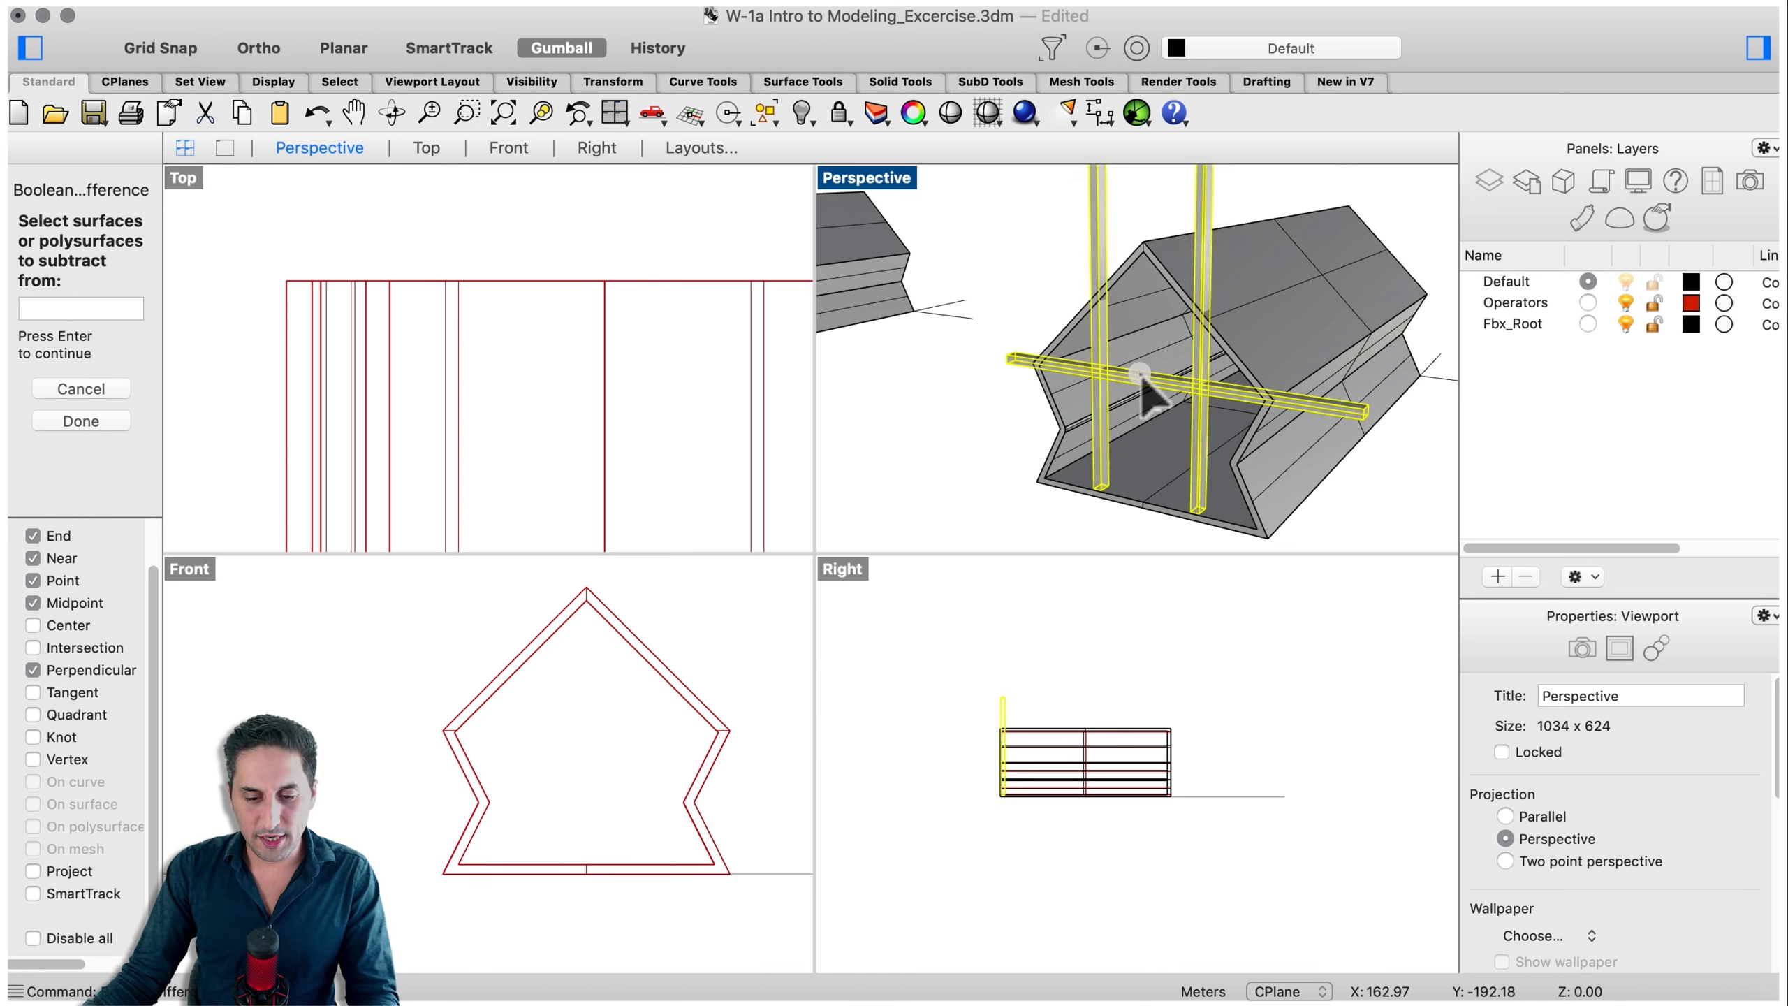
key(Return)
click(1336, 299)
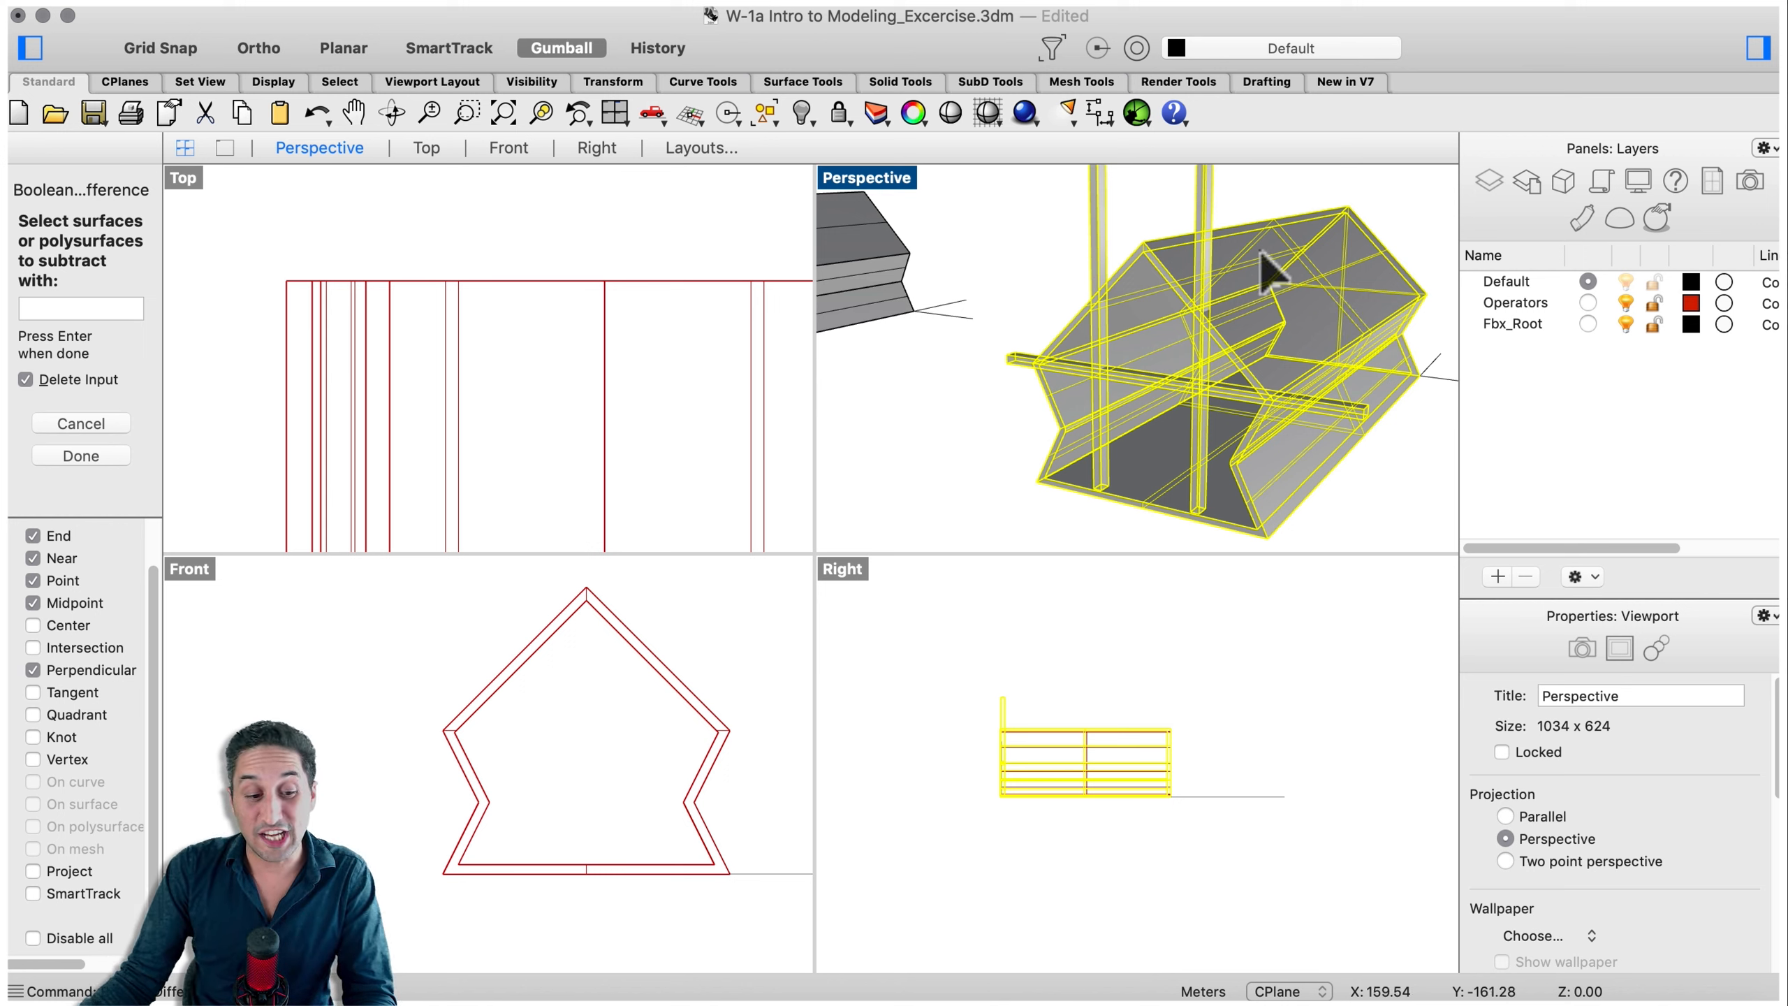
click(25, 381)
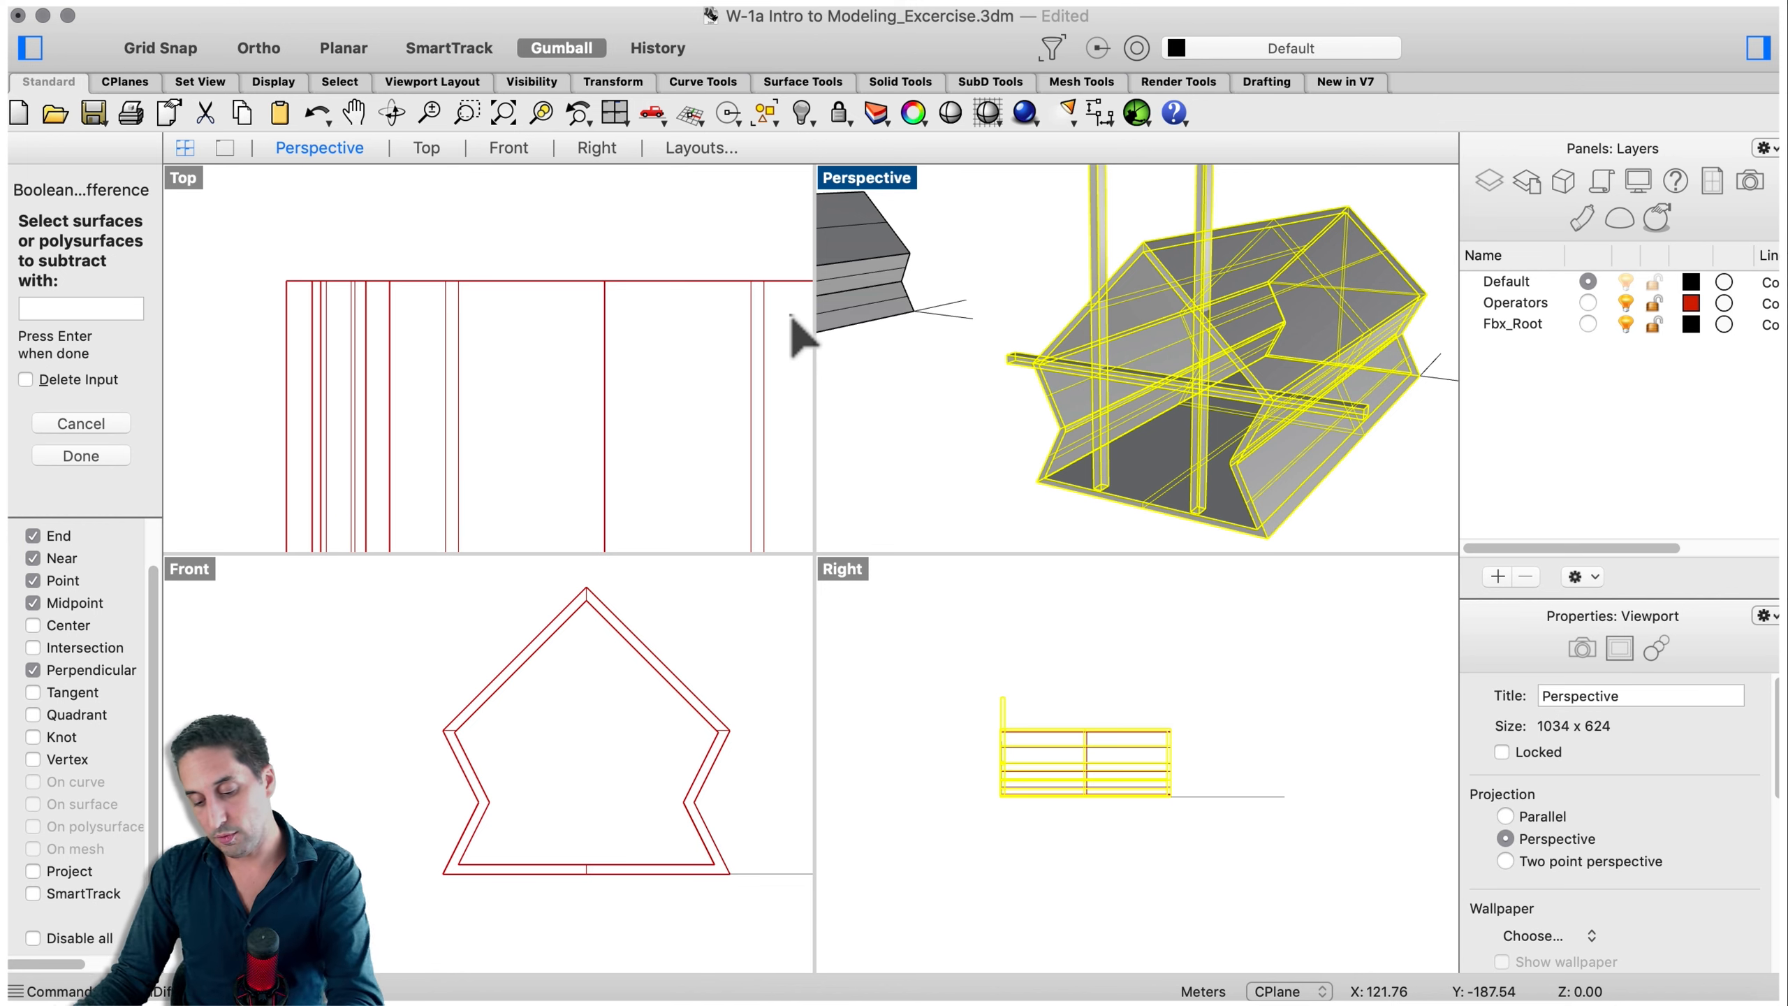
key(Return)
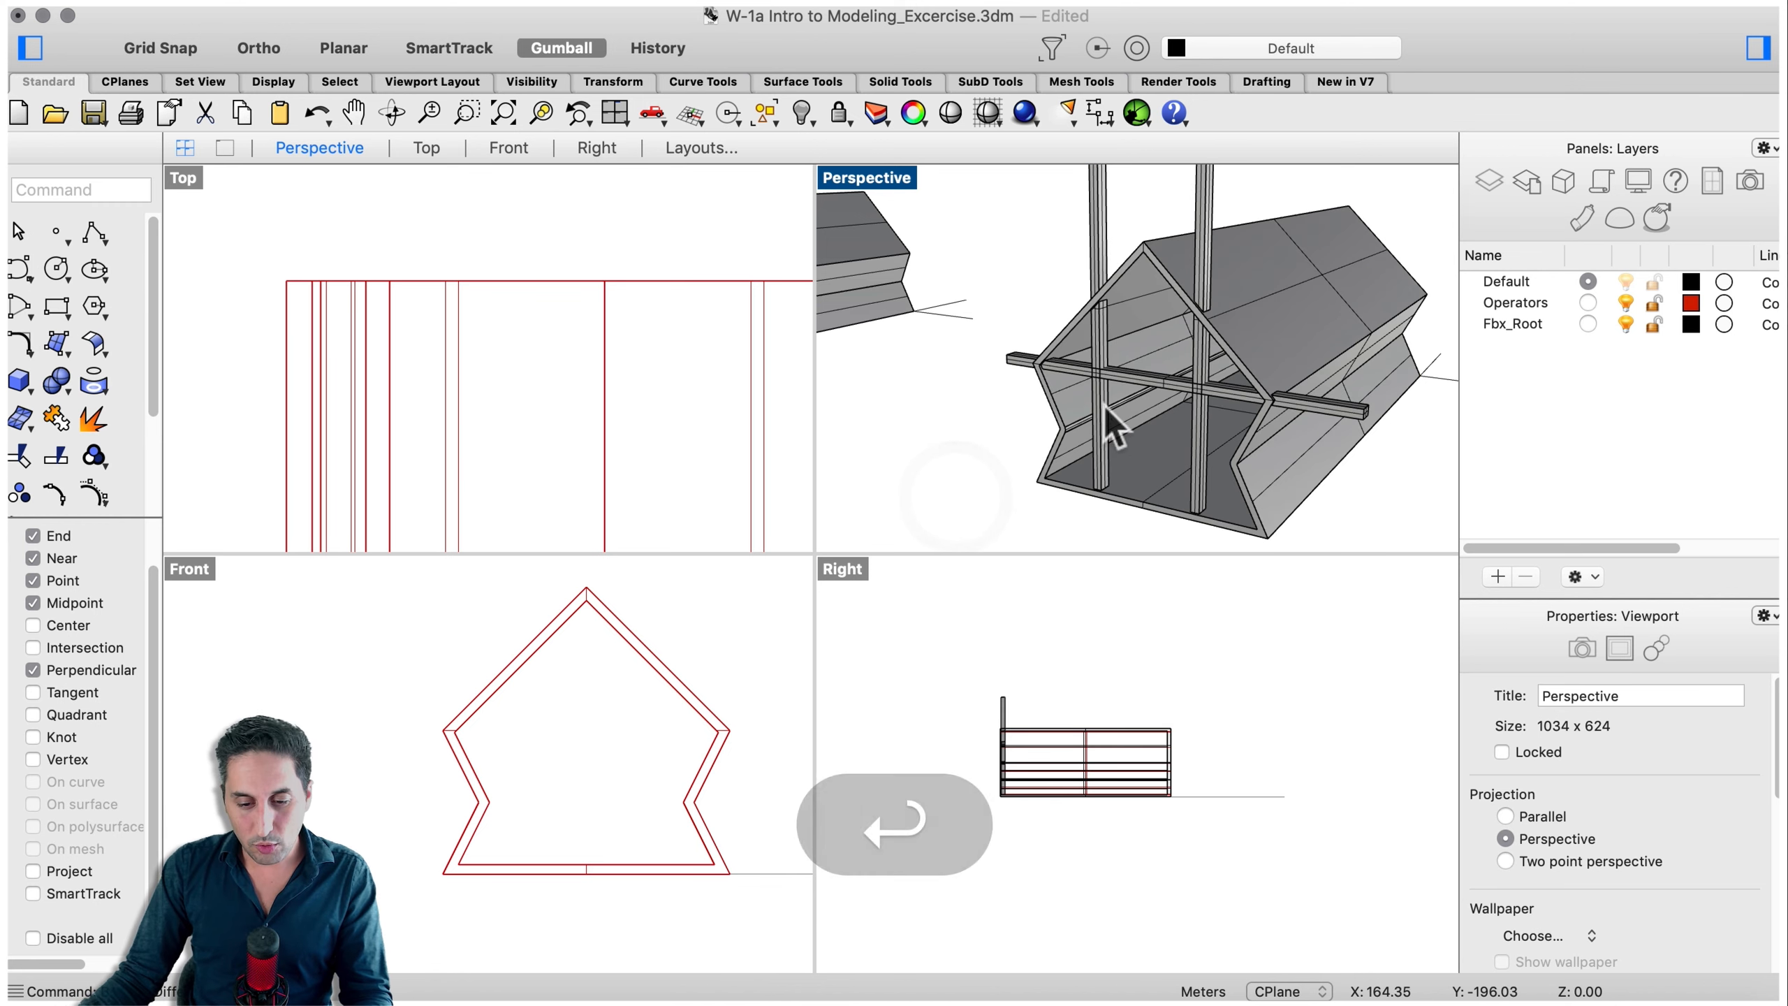
- Delete the post tops and beam ends left protruding outside the house walls
click(1102, 412)
click(1091, 220)
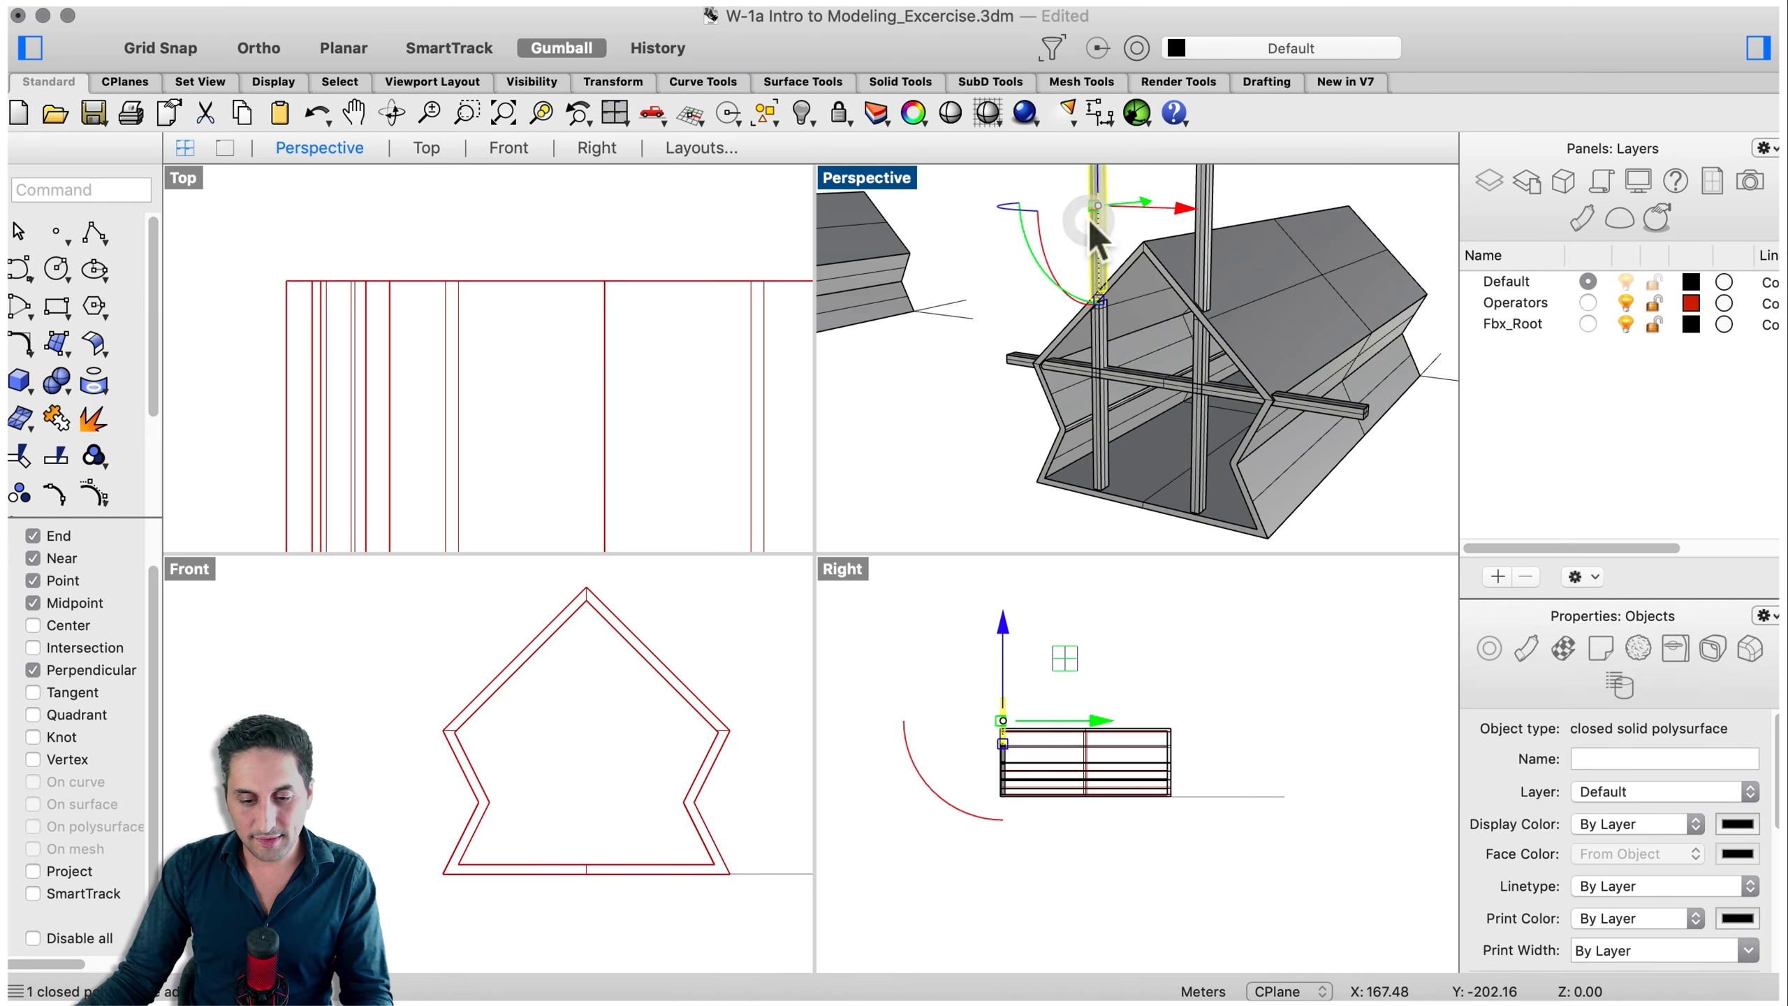
key(shift)
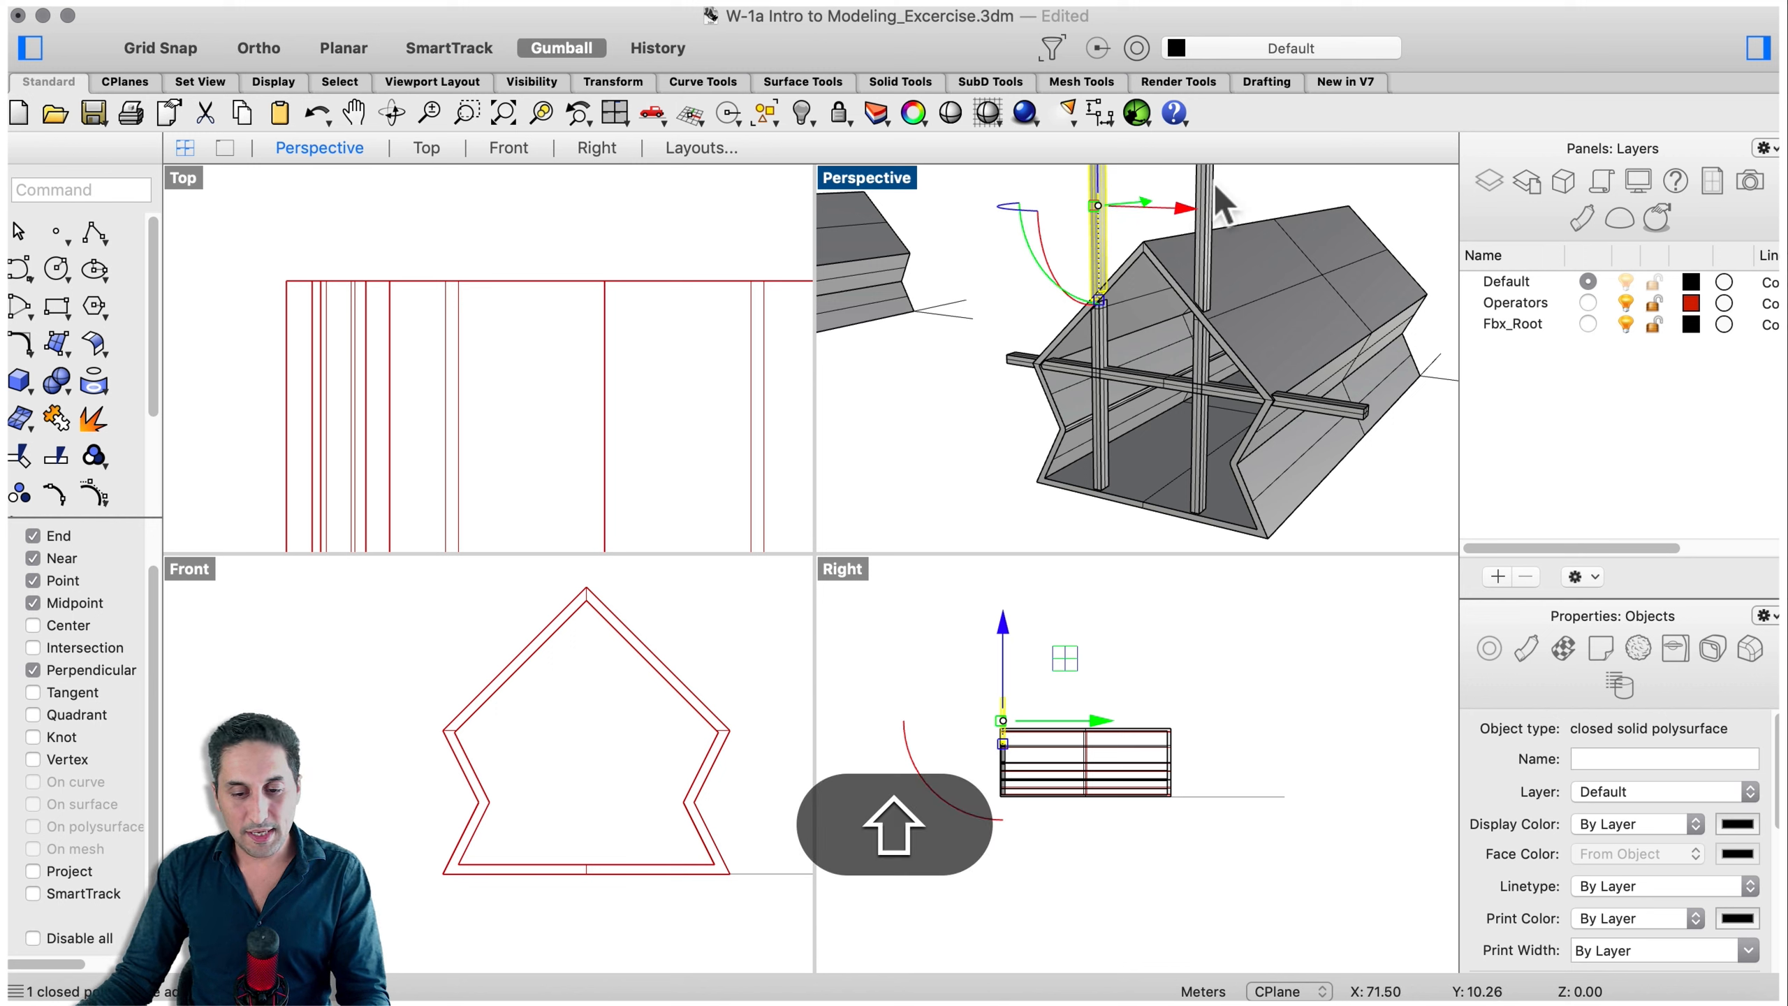
shift+click(1208, 188)
shift+click(1347, 417)
shift+click(1020, 359)
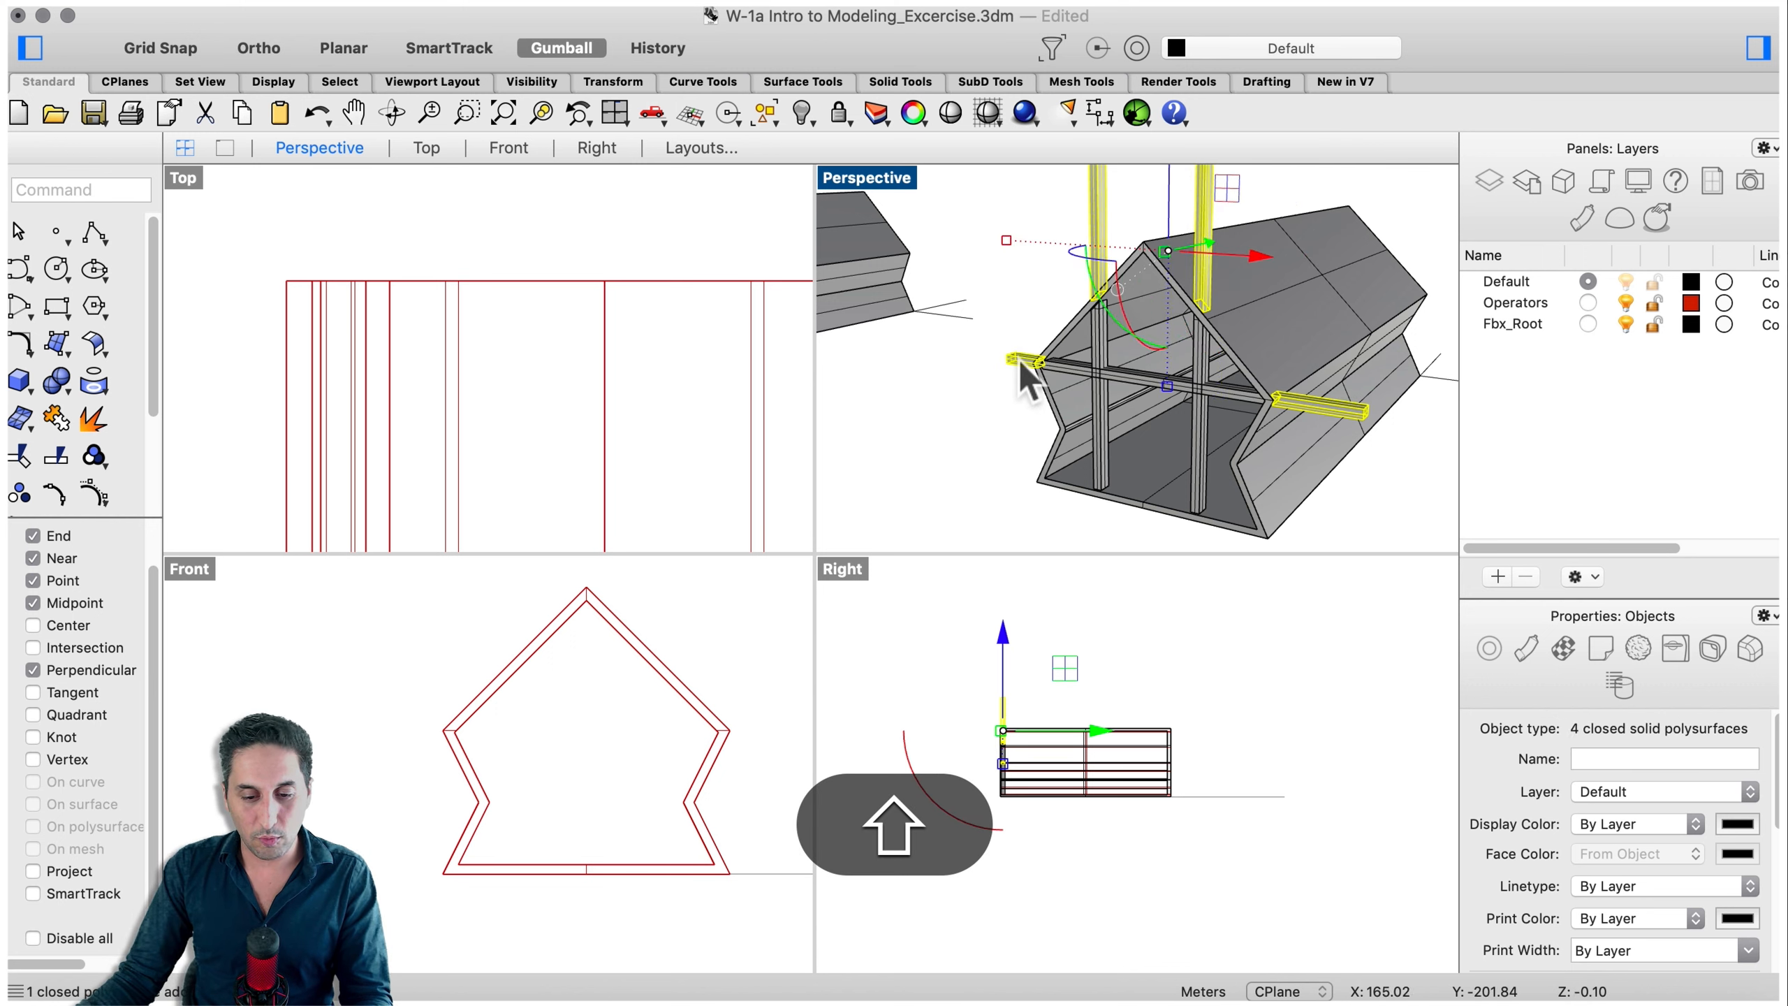
scroll(1215, 428, down, 5)
key(BackSpace)
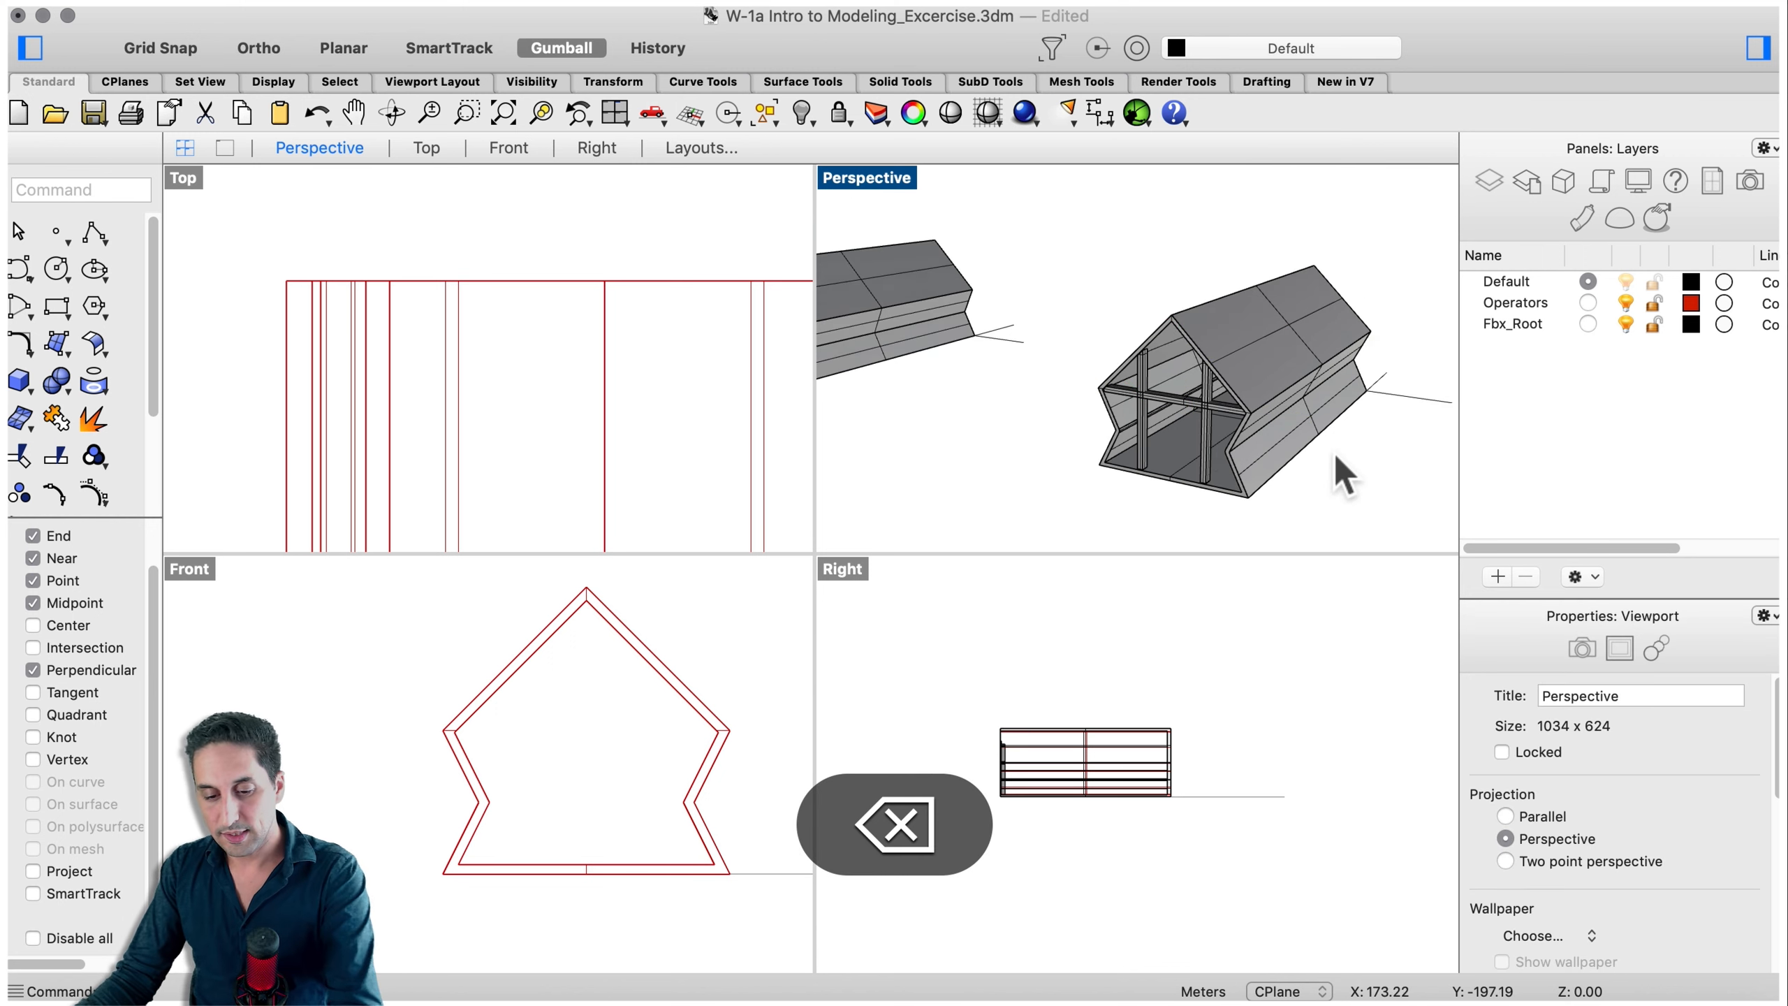
scroll(1338, 462, down, 5)
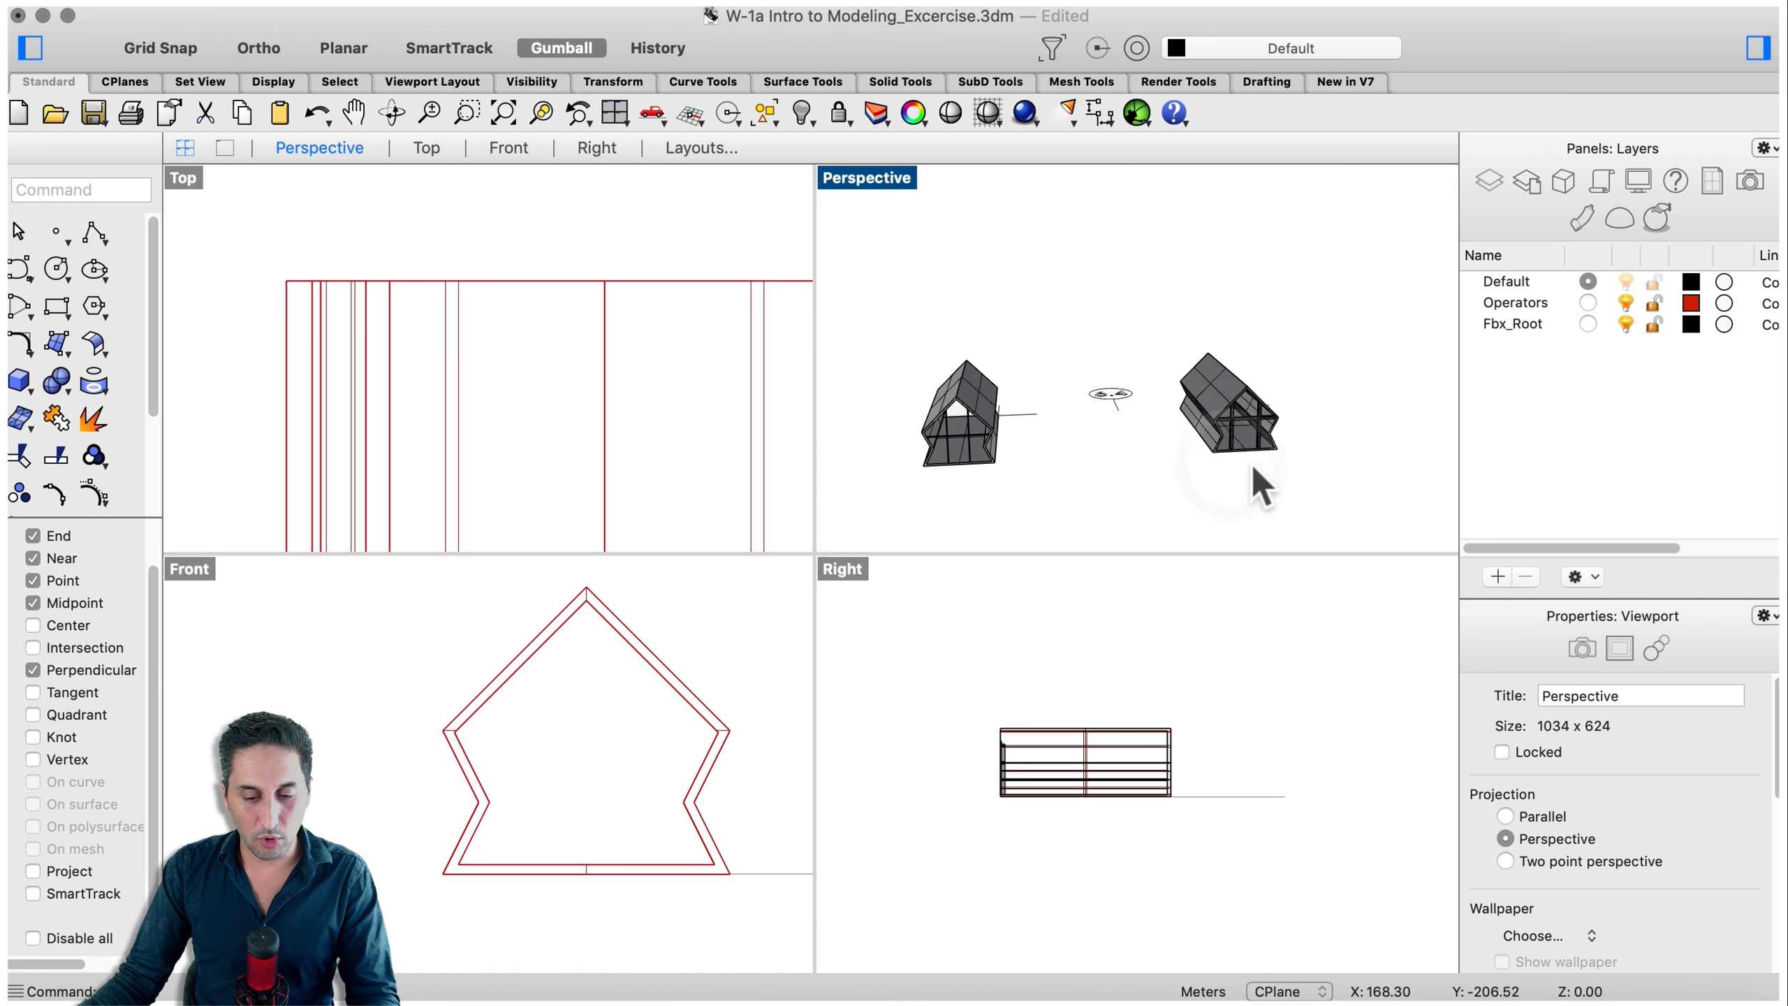
scroll(1078, 411, up, 5)
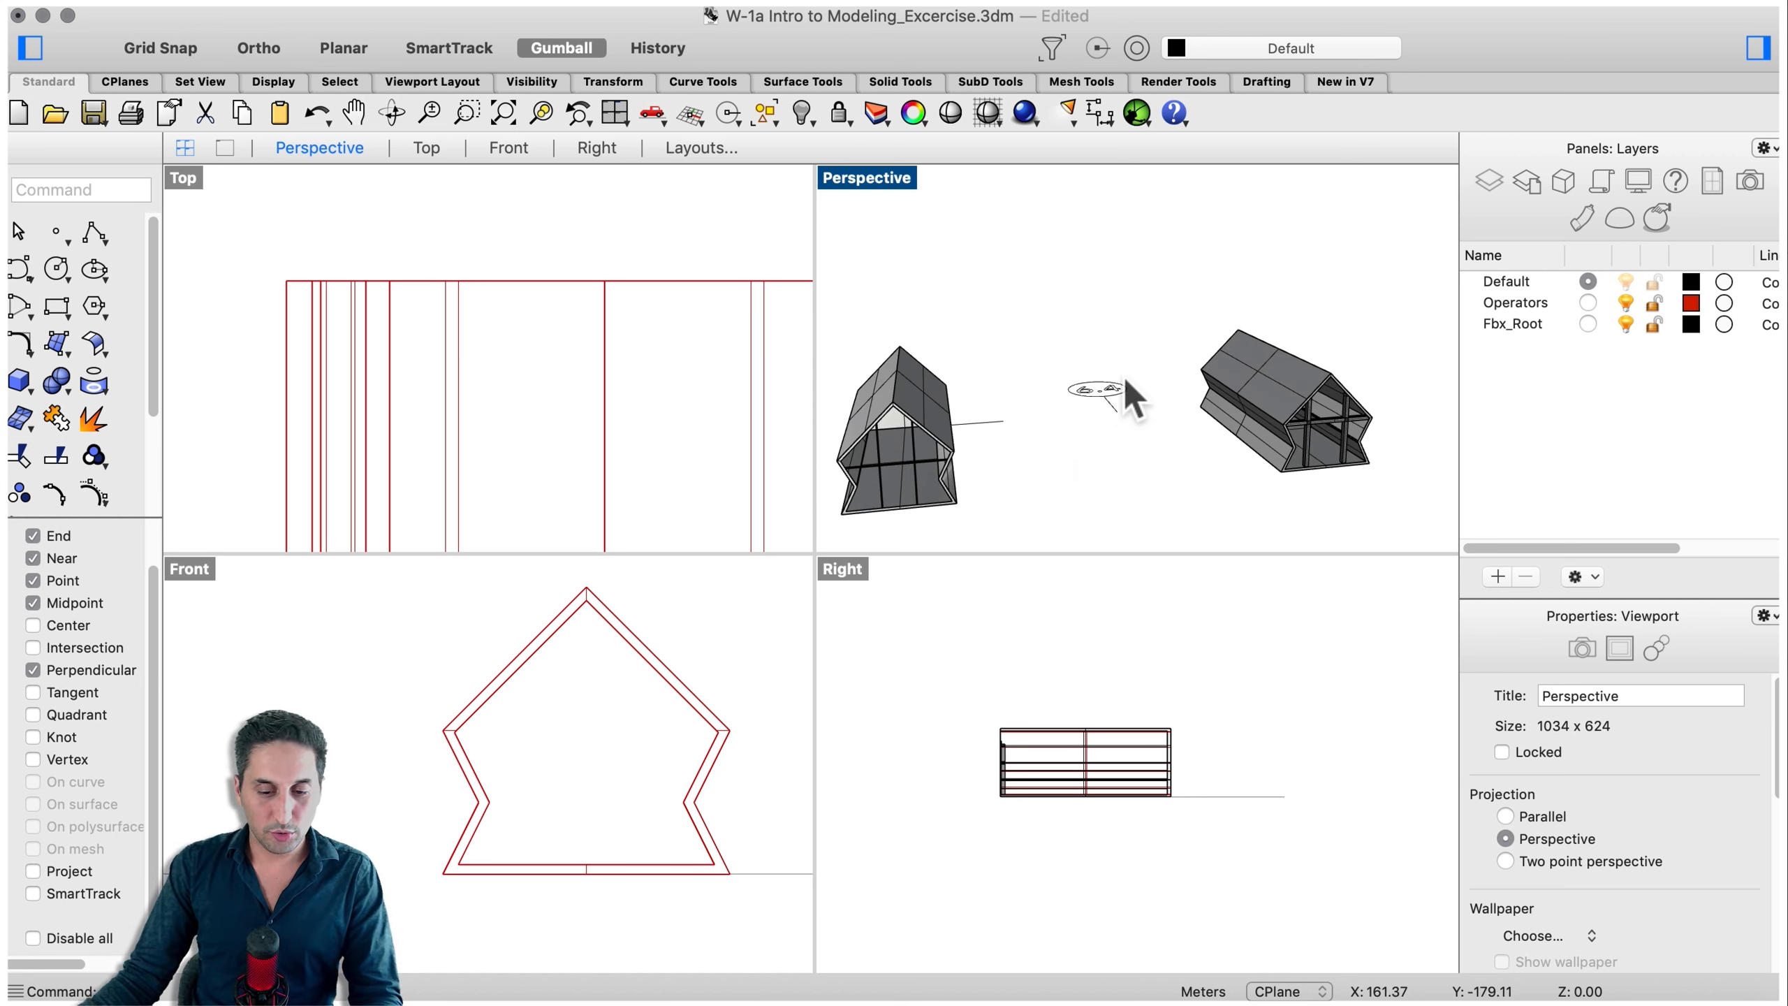